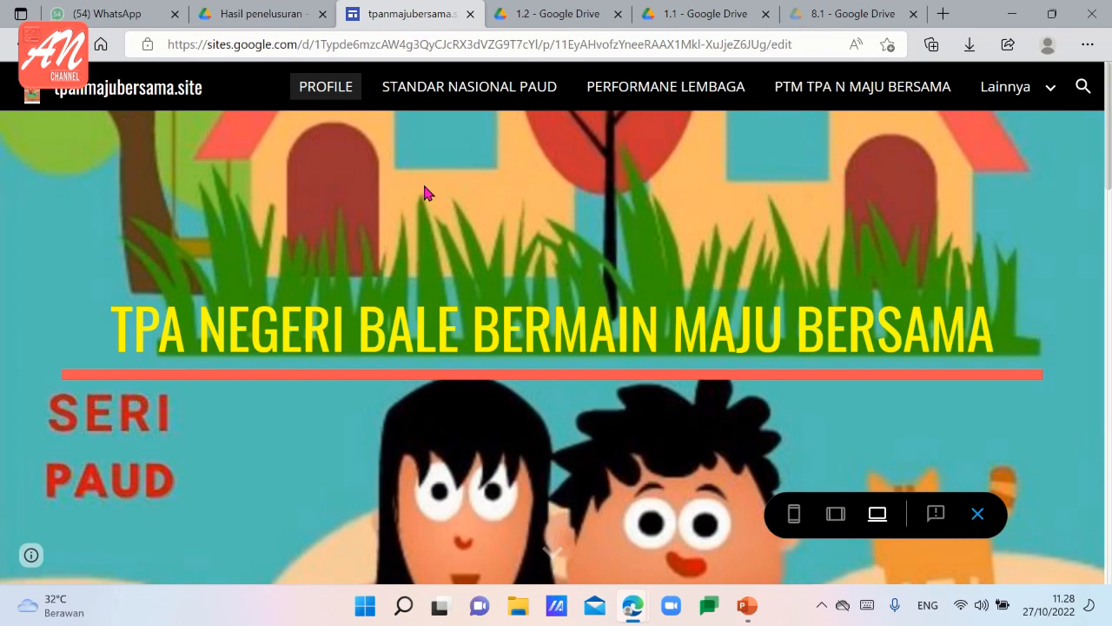
Look through the PROFILE page in the large-screen preview, from the banner to the section headings and embedded video.
scroll(425, 193, "down", 6)
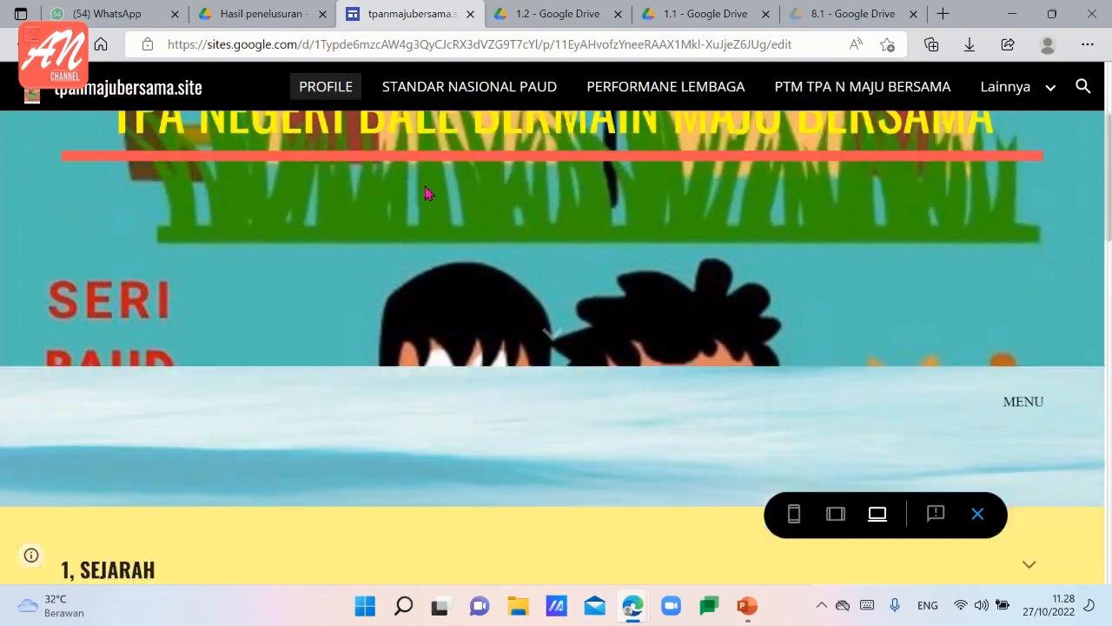
scroll(426, 195, "down", 5)
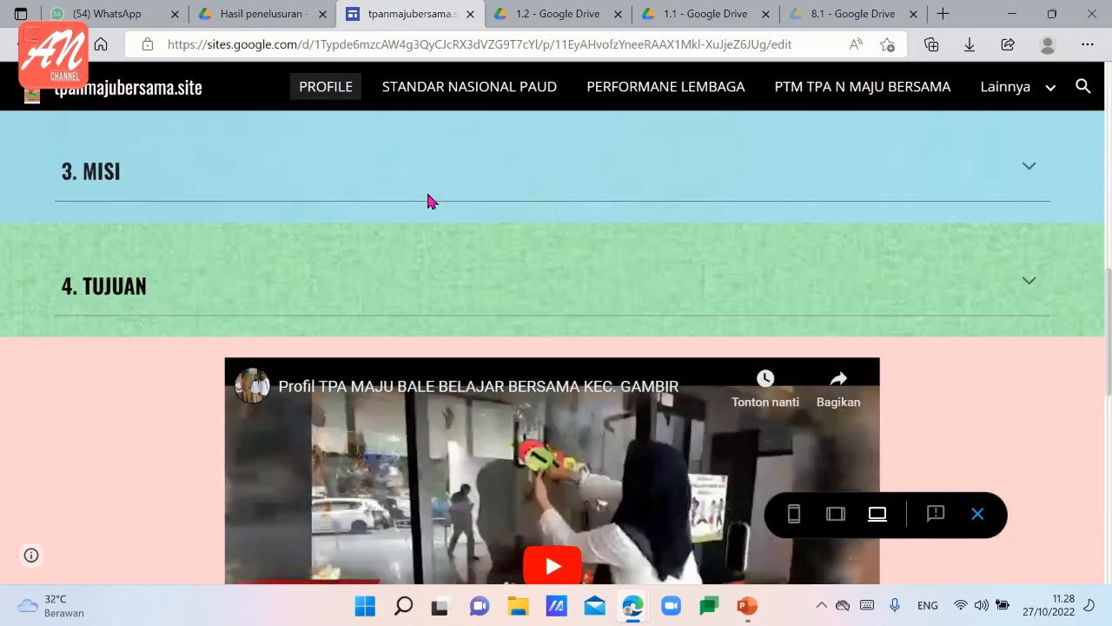
scroll(429, 199, "up", 1)
scroll(428, 201, "up", 7)
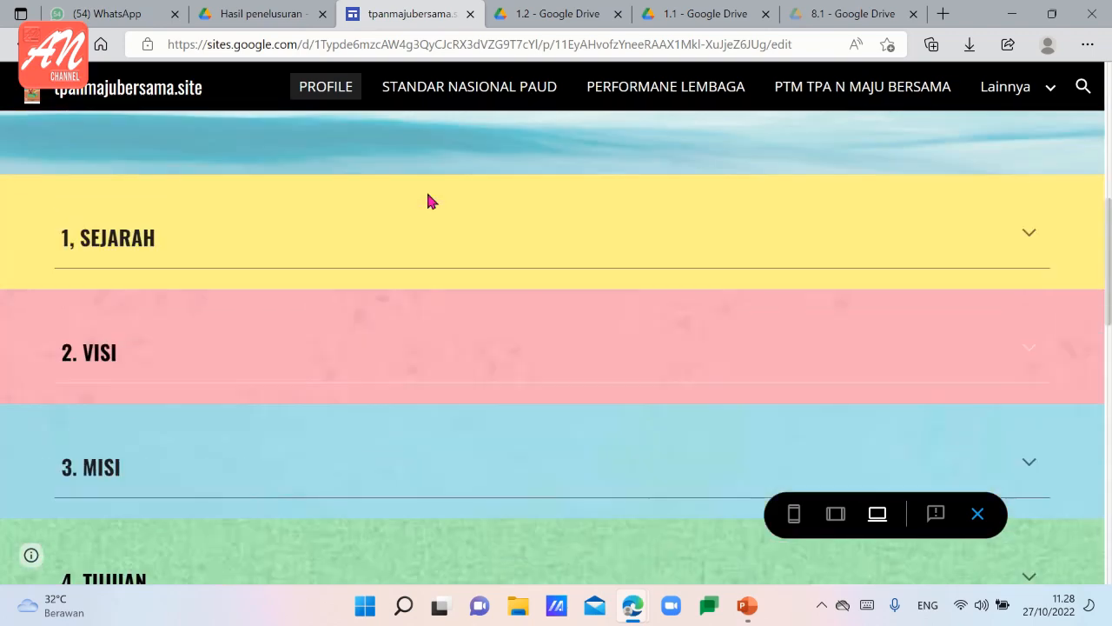
scroll(434, 201, "up", 3)
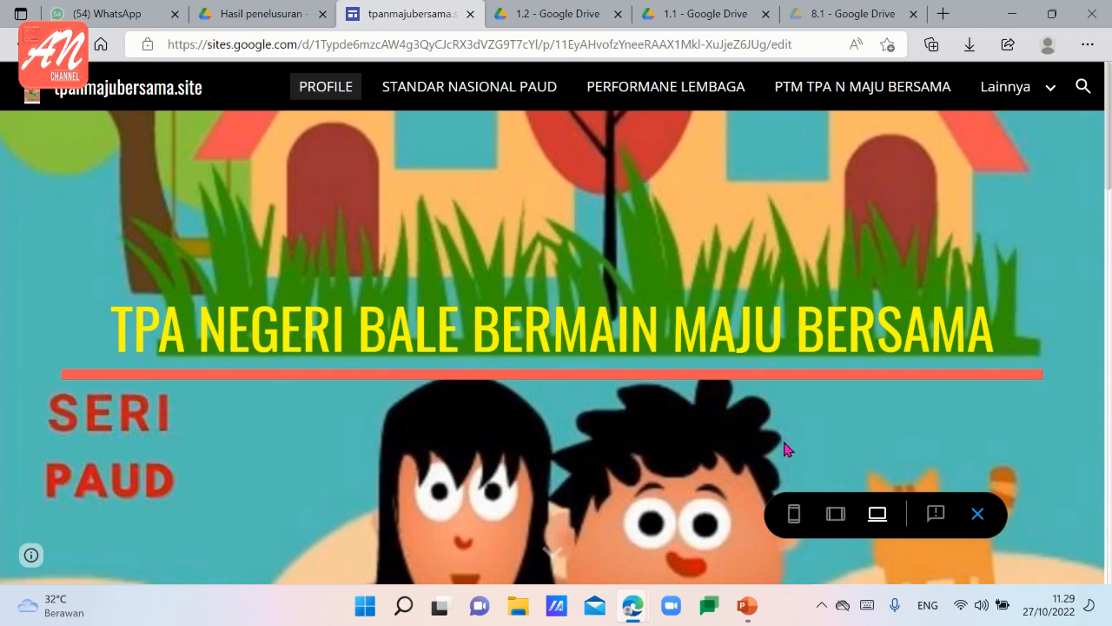
Preview the site at phone size and look through the PROFILE page from the banner to the footer.
left_click(795, 515)
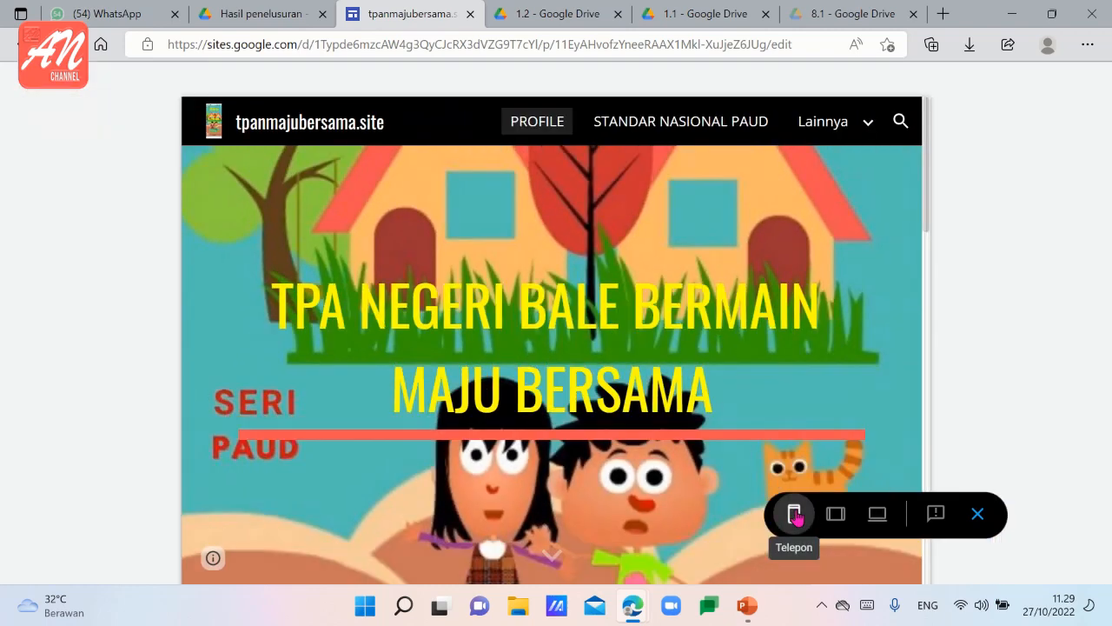
scroll(596, 385, "down", 10)
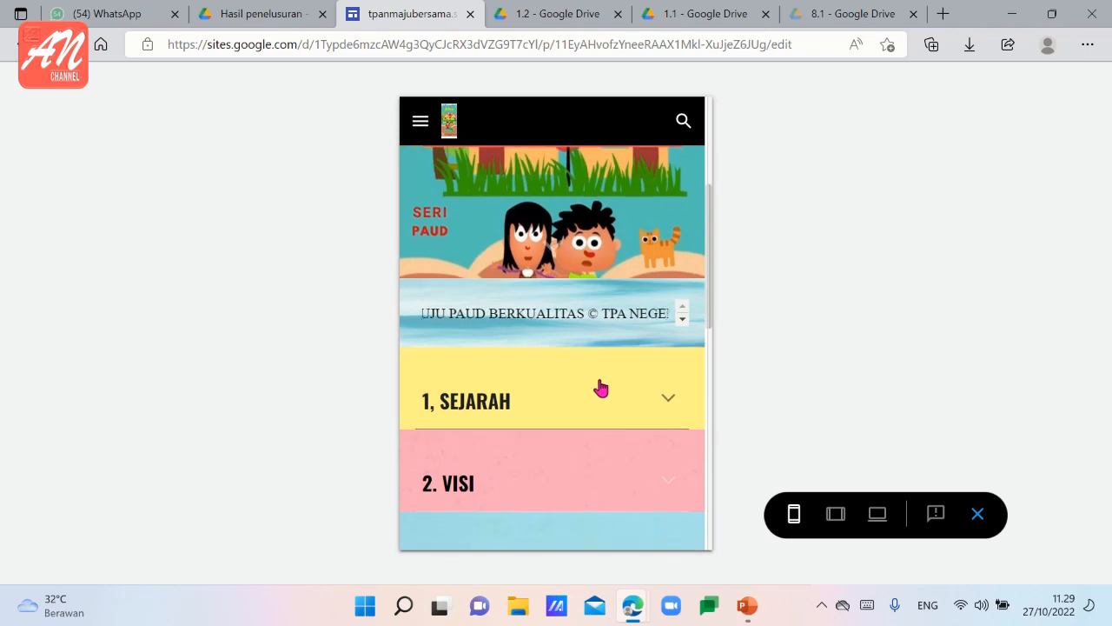
scroll(601, 389, "down", 4)
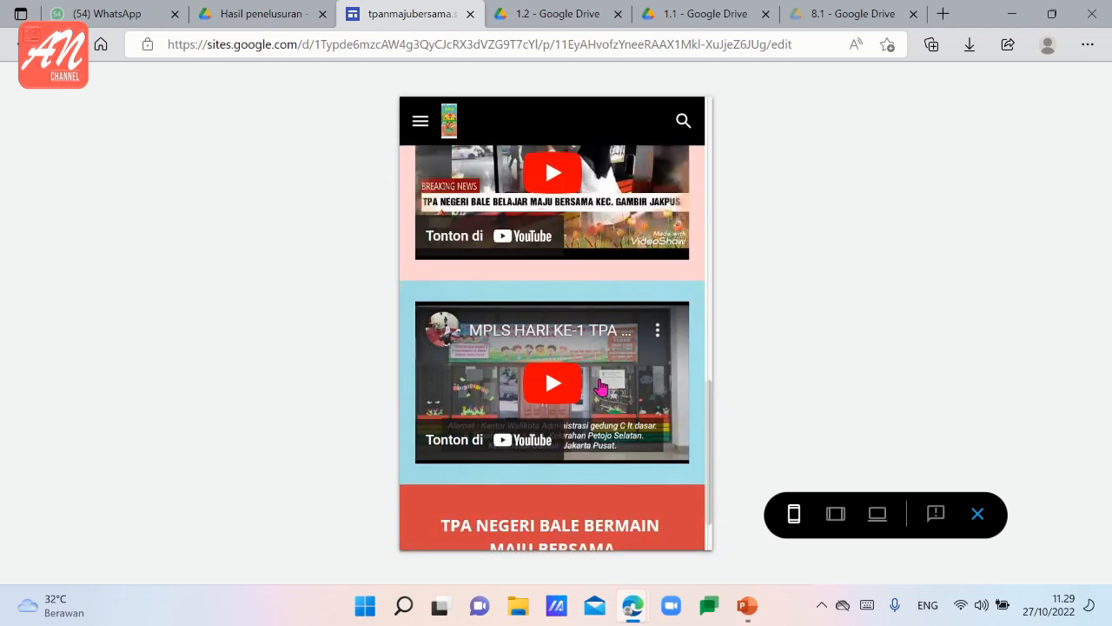
scroll(596, 385, "up", 9)
scroll(602, 388, "up", 3)
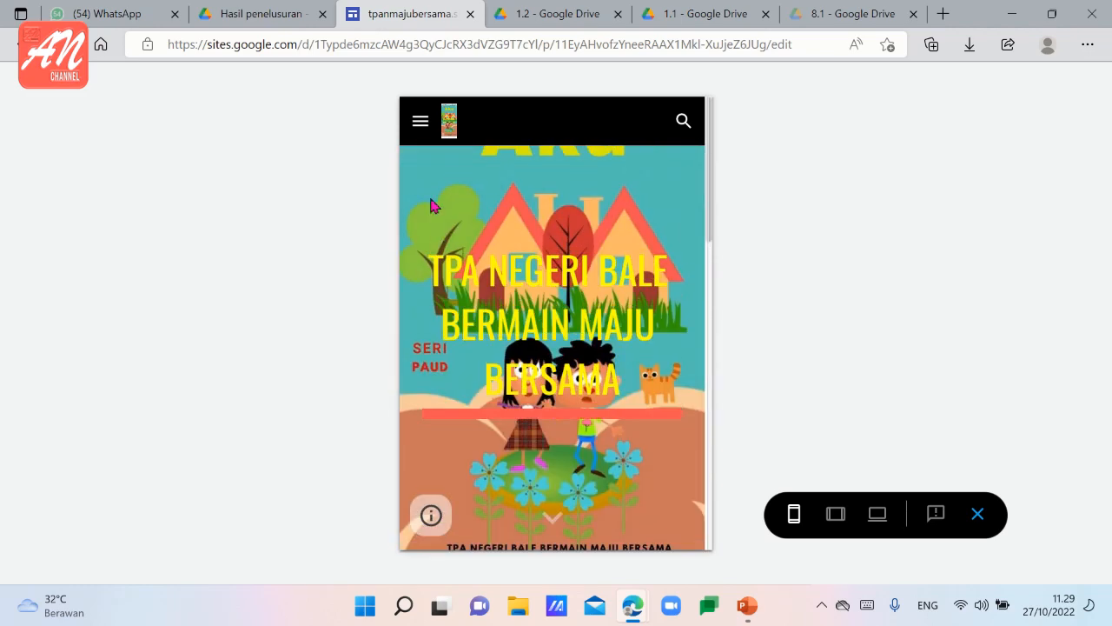
Examine the site's list of pages in the phone preview's navigation sidebar, then close it.
left_click(419, 124)
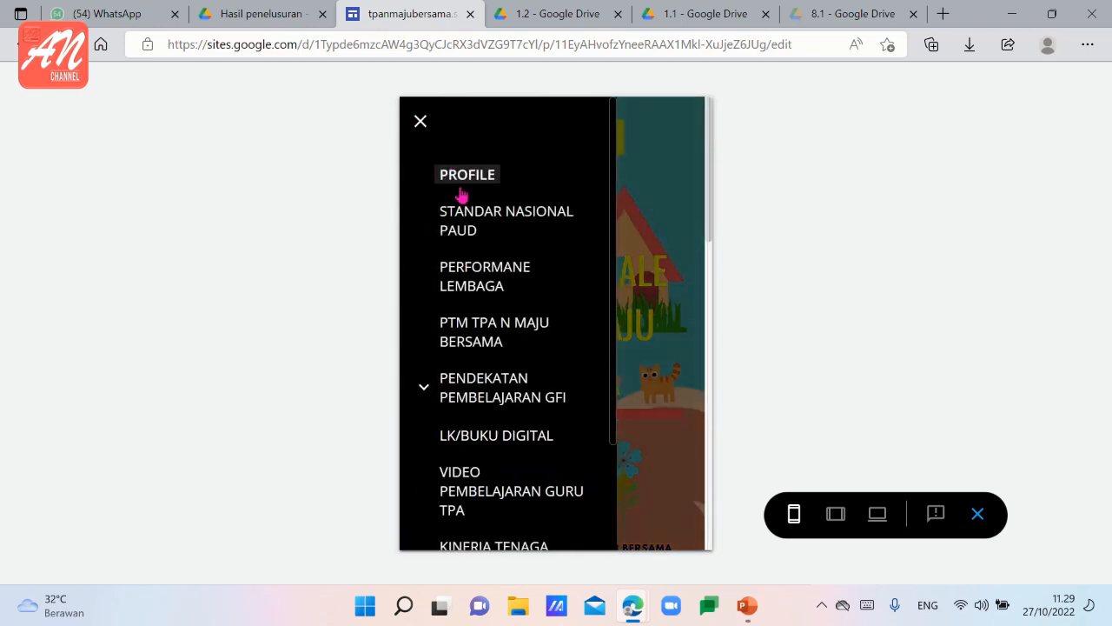
scroll(474, 322, "down", 2)
scroll(476, 323, "up", 2)
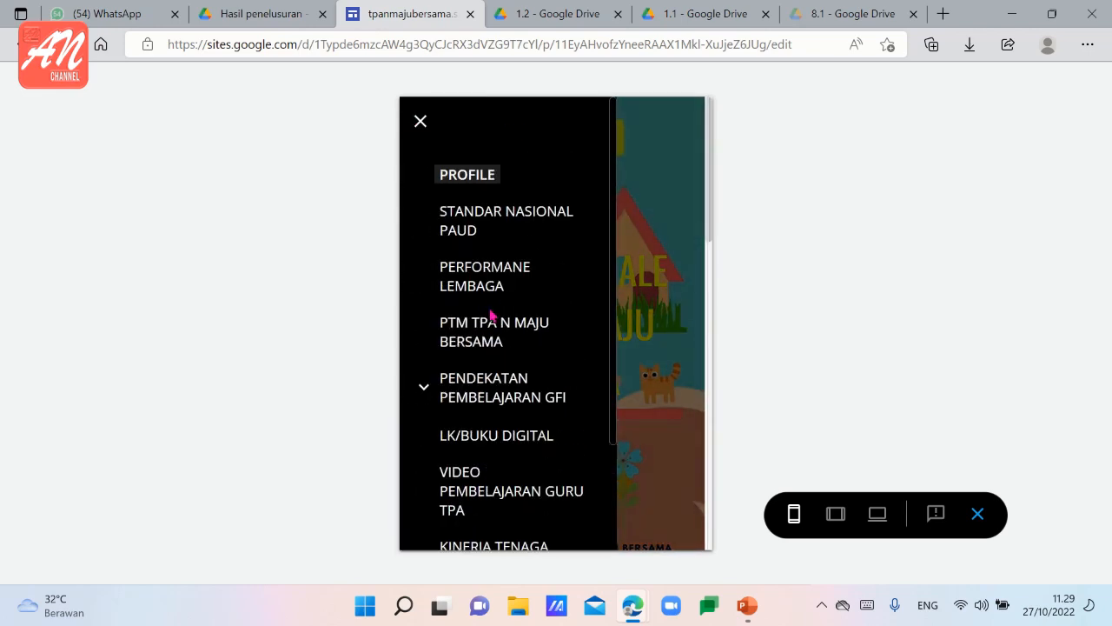
left_click(420, 122)
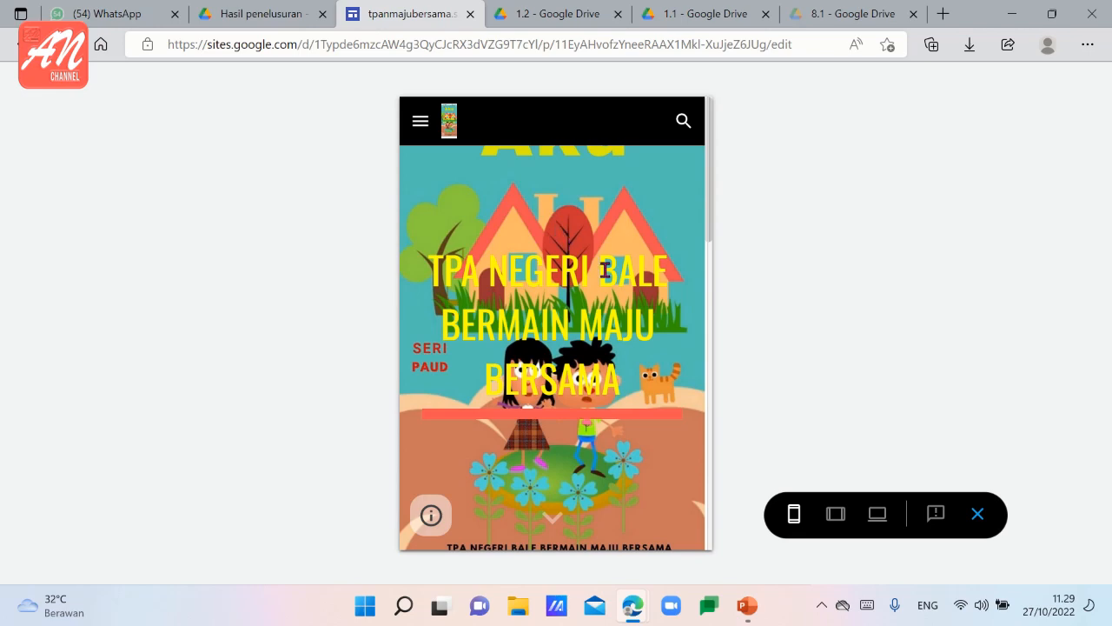
Preview the site at tablet size, examining the page layout and the navigation sidebar, then close the sidebar.
left_click(836, 516)
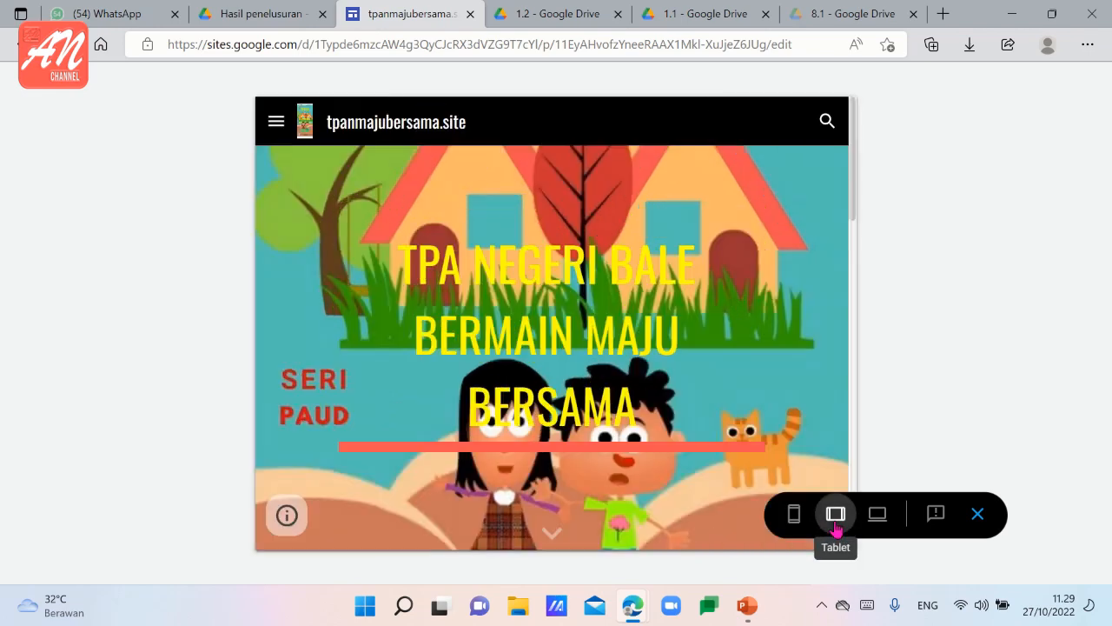
scroll(482, 266, "down", 5)
scroll(482, 266, "up", 6)
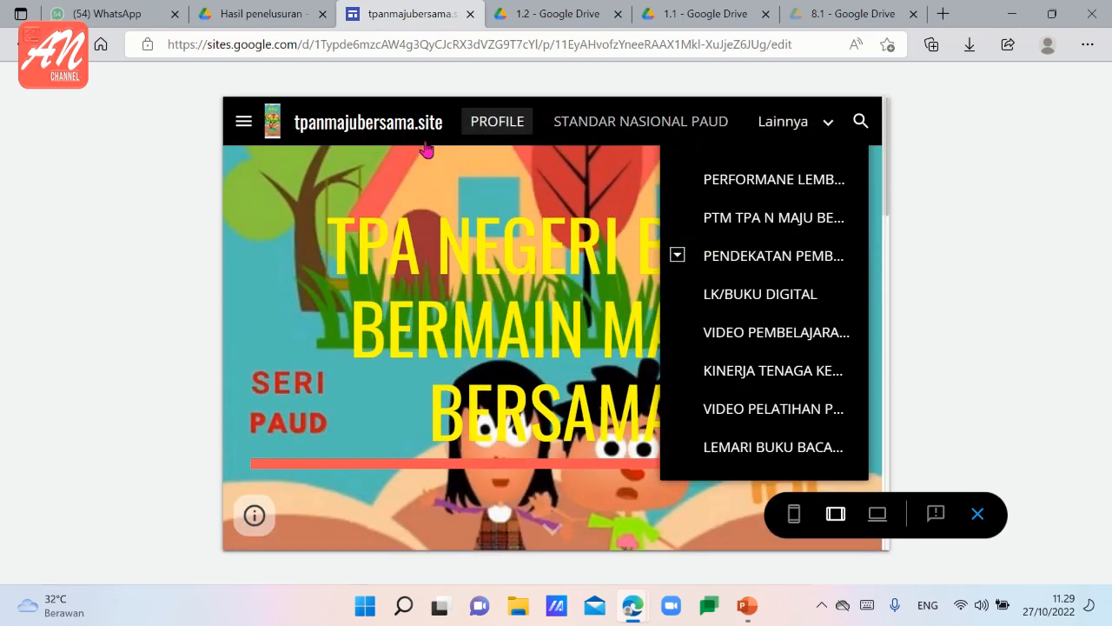
left_click(244, 122)
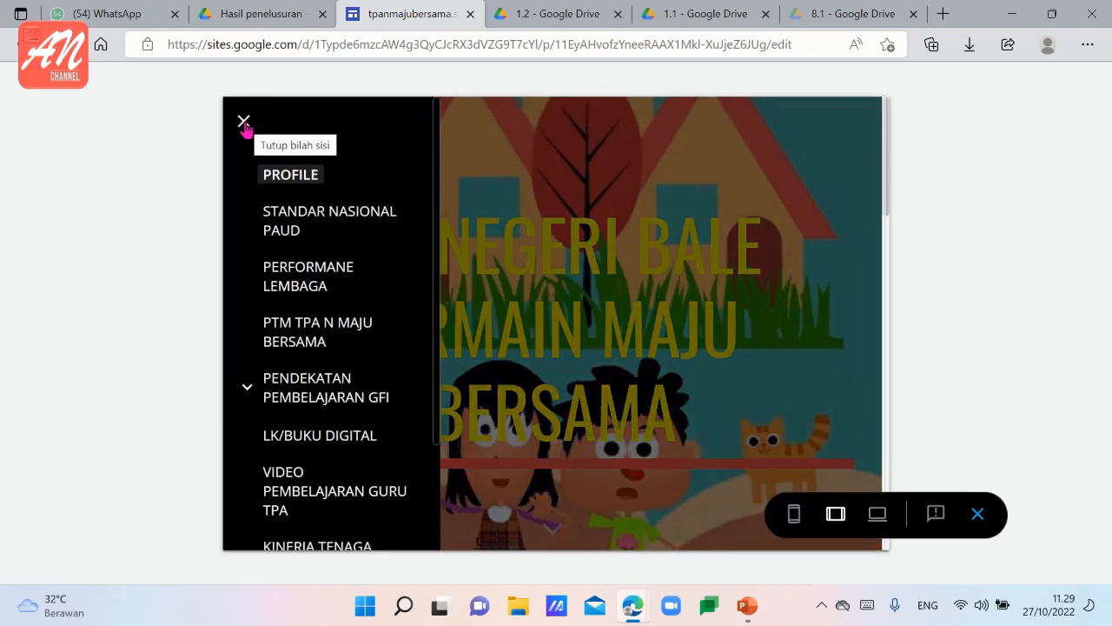
left_click(476, 164)
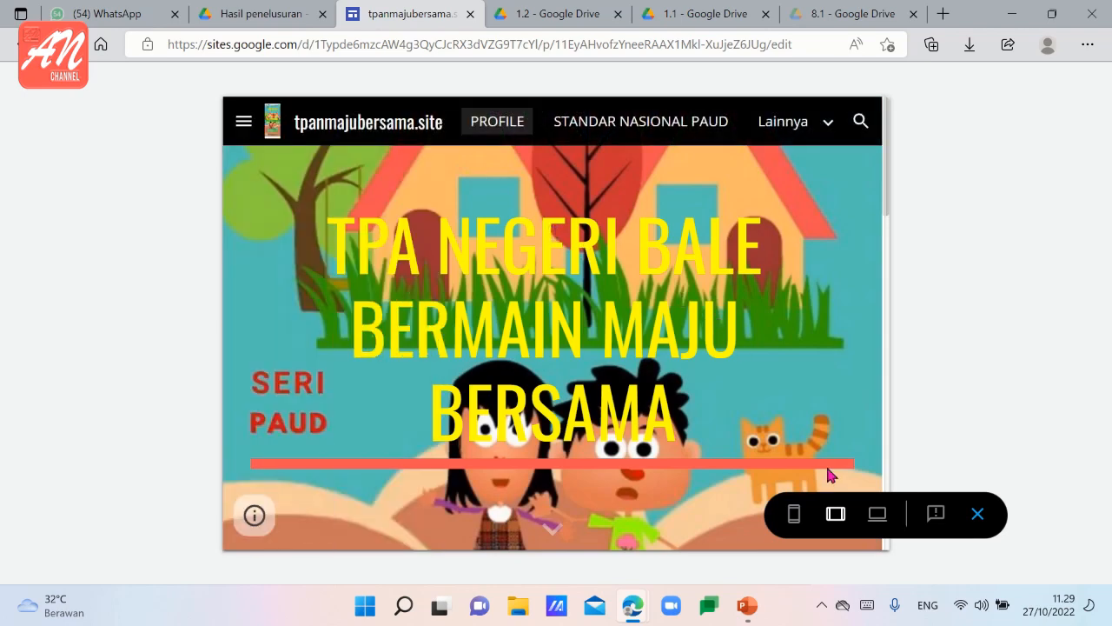
Return the preview to large-screen size and reload the PROFILE page to review its SEJARAH, VISI, MISI and TUJUAN sections.
left_click(876, 515)
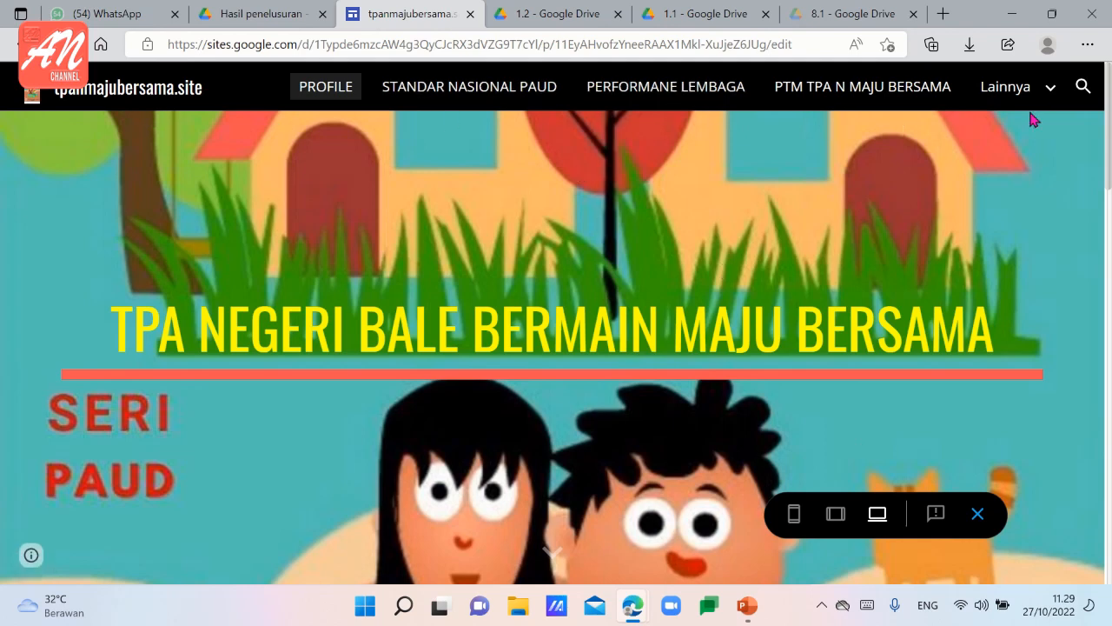
mouse_move(1050, 86)
left_click(334, 95)
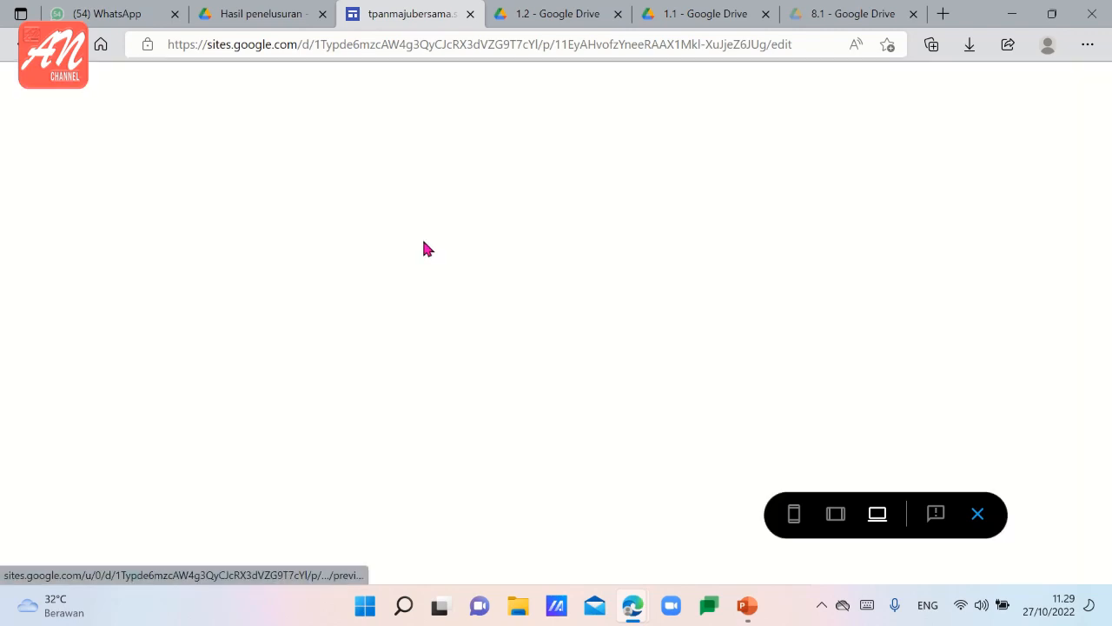
scroll(448, 265, "down", 3)
scroll(447, 265, "down", 6)
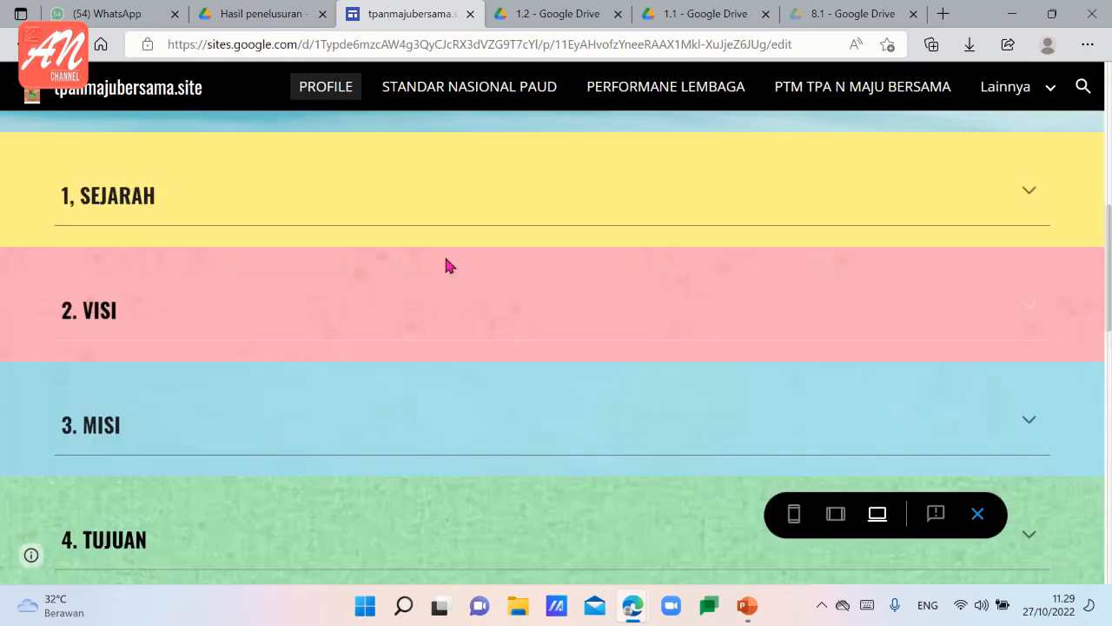
scroll(448, 265, "up", 3)
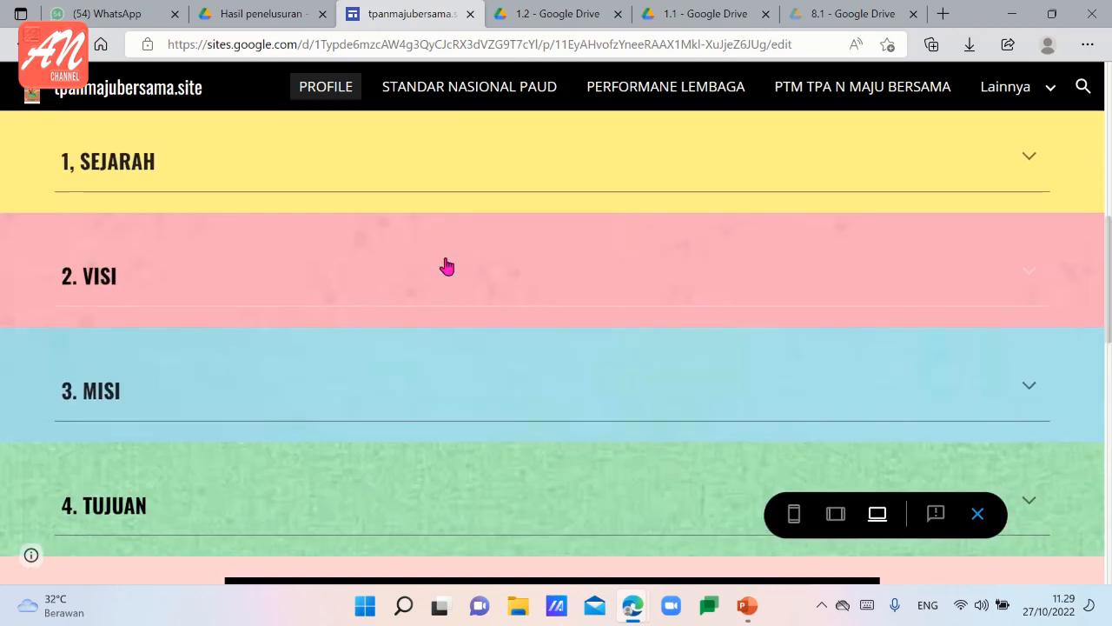
Expand and collapse the SEJARAH section, then look over the embedded videos further down the PROFILE page.
left_click(1026, 164)
left_click(1026, 164)
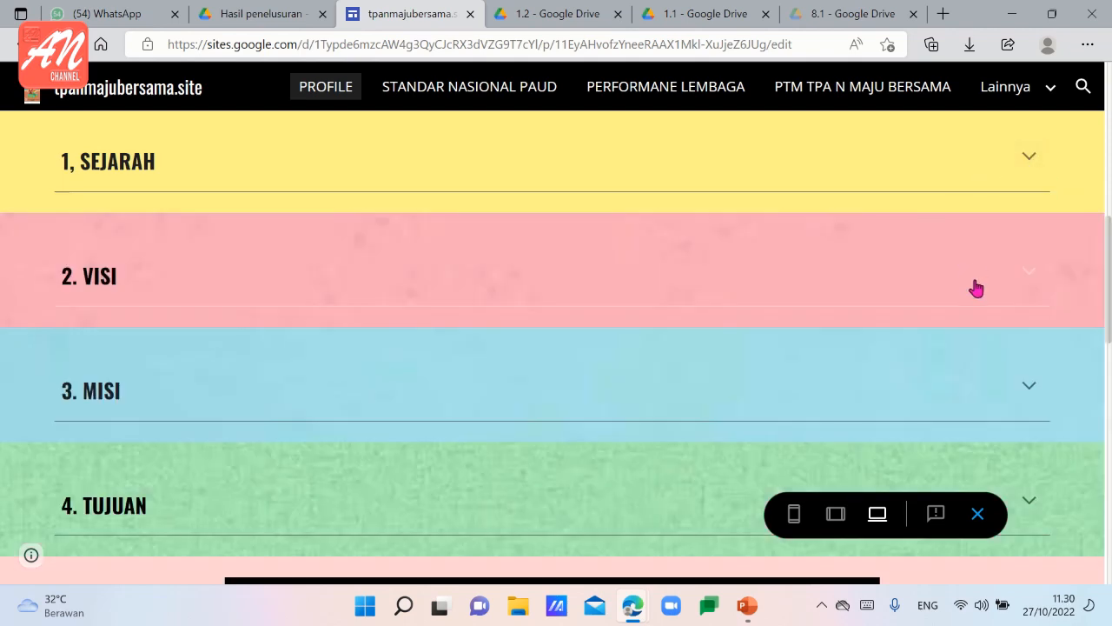
scroll(441, 424, "down", 1)
scroll(441, 424, "down", 3)
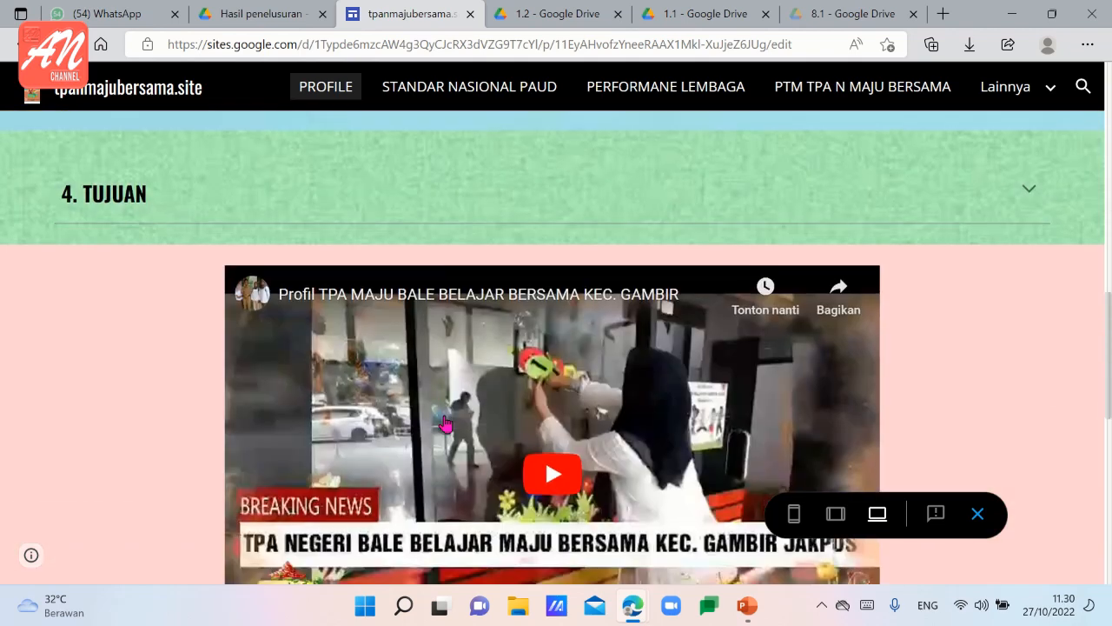
scroll(452, 417, "up", 1)
scroll(469, 404, "down", 2)
scroll(480, 397, "down", 5)
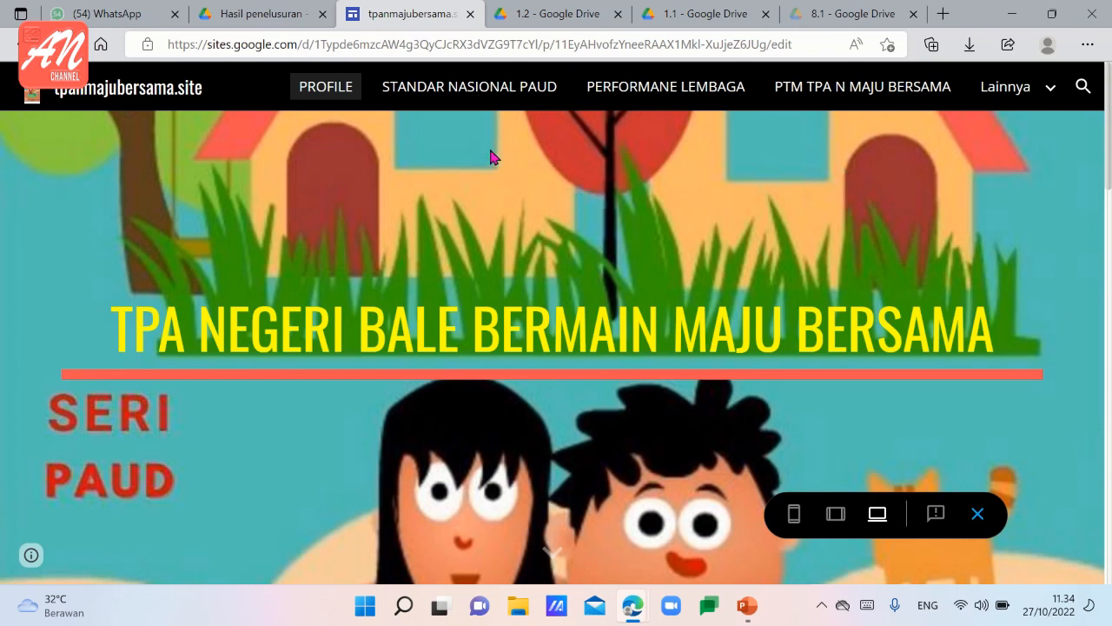
Open the STANDAR NASIONAL PAUD page and look through its eight standards and their link buttons down to the footer.
left_click(481, 97)
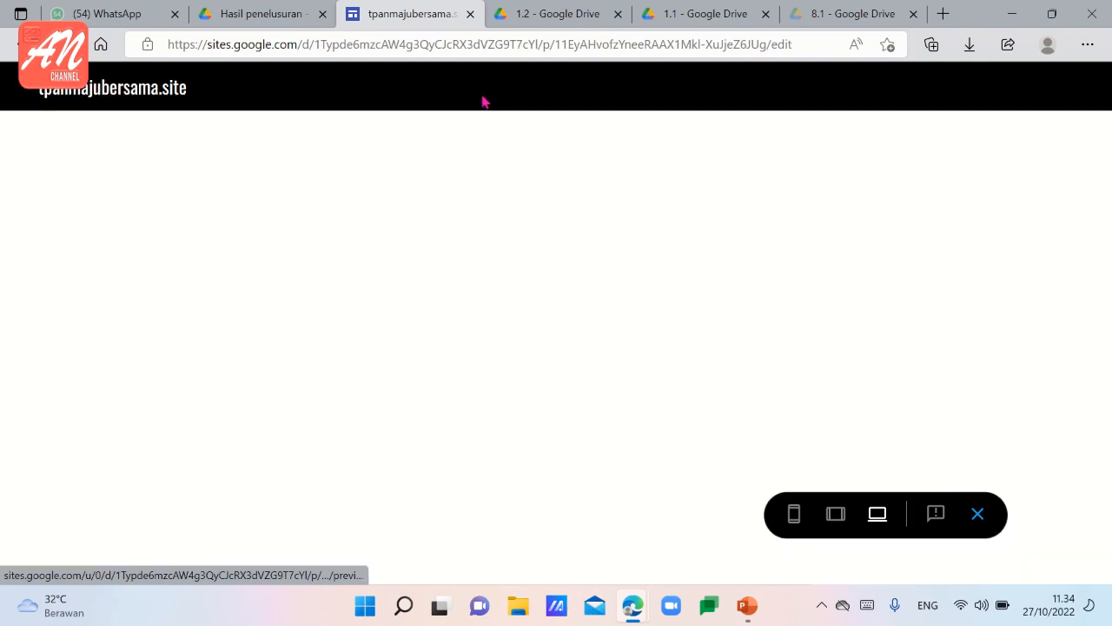
scroll(435, 348, "down", 2)
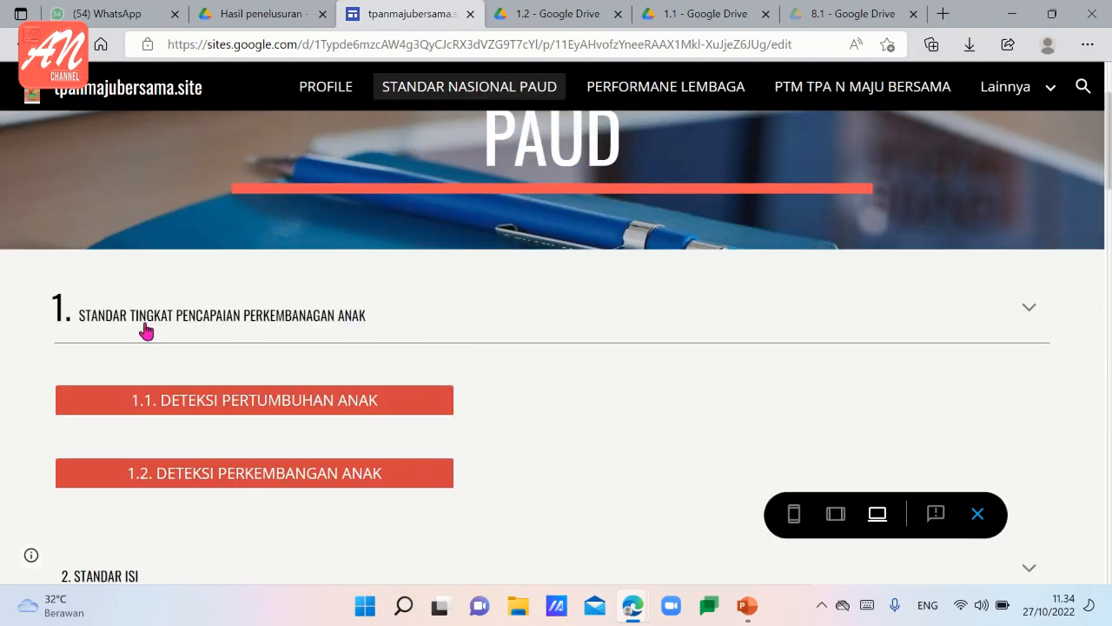
scroll(263, 330, "down", 5)
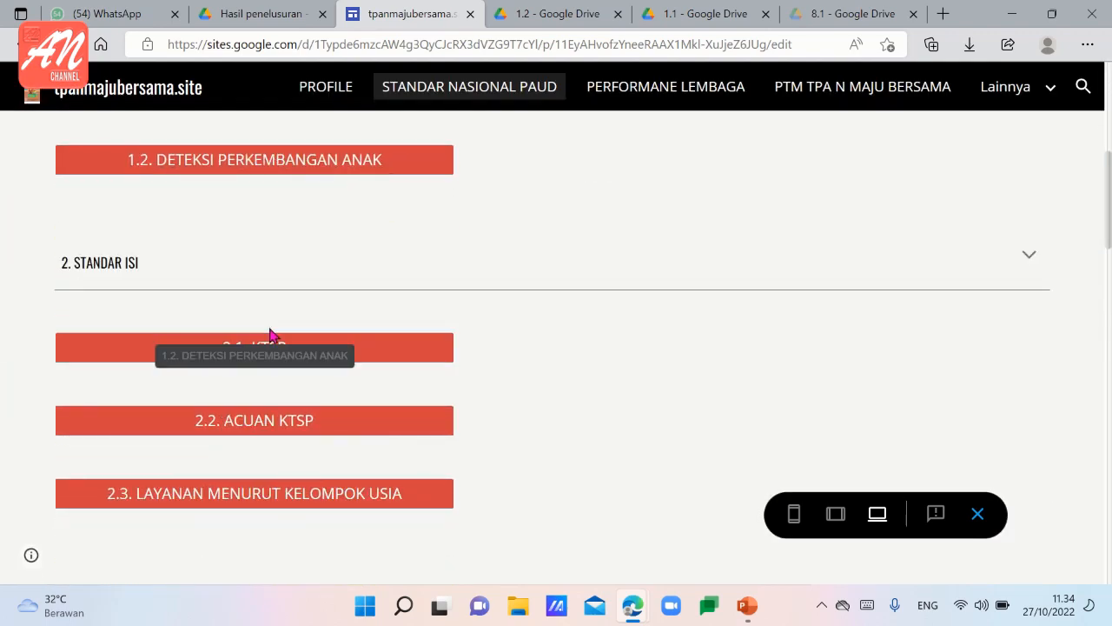
scroll(272, 339, "down", 8)
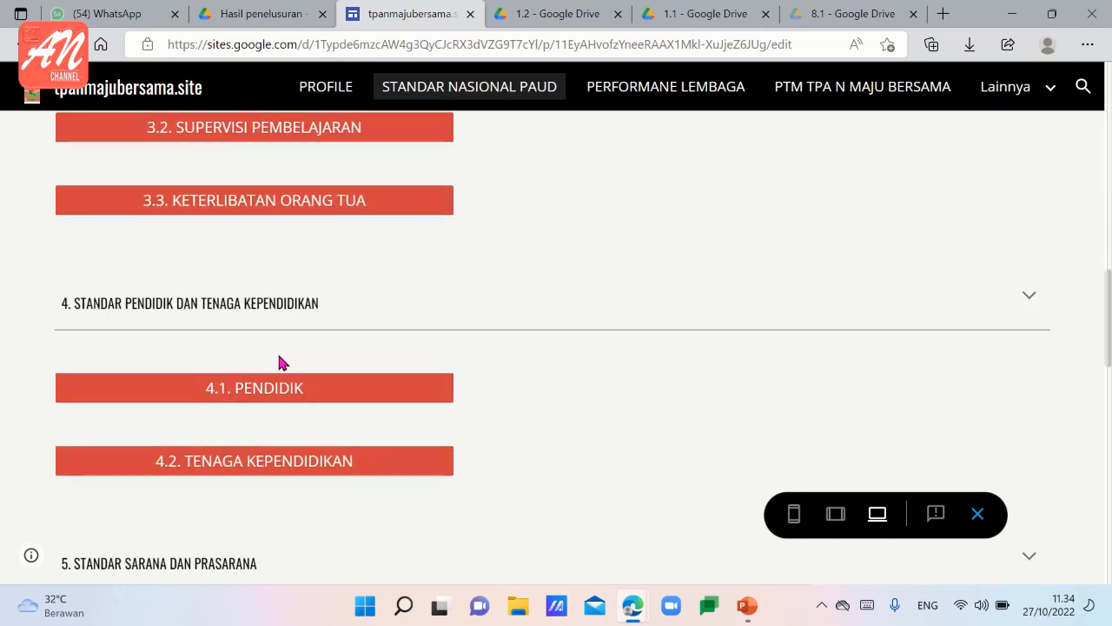
scroll(291, 374, "down", 3)
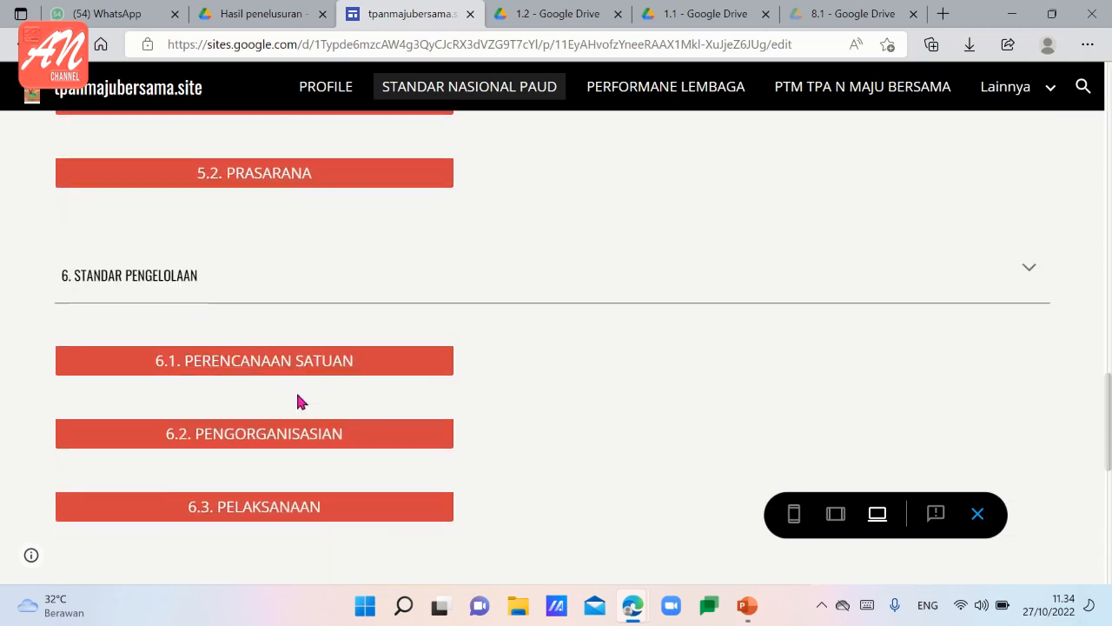
scroll(296, 405, "down", 5)
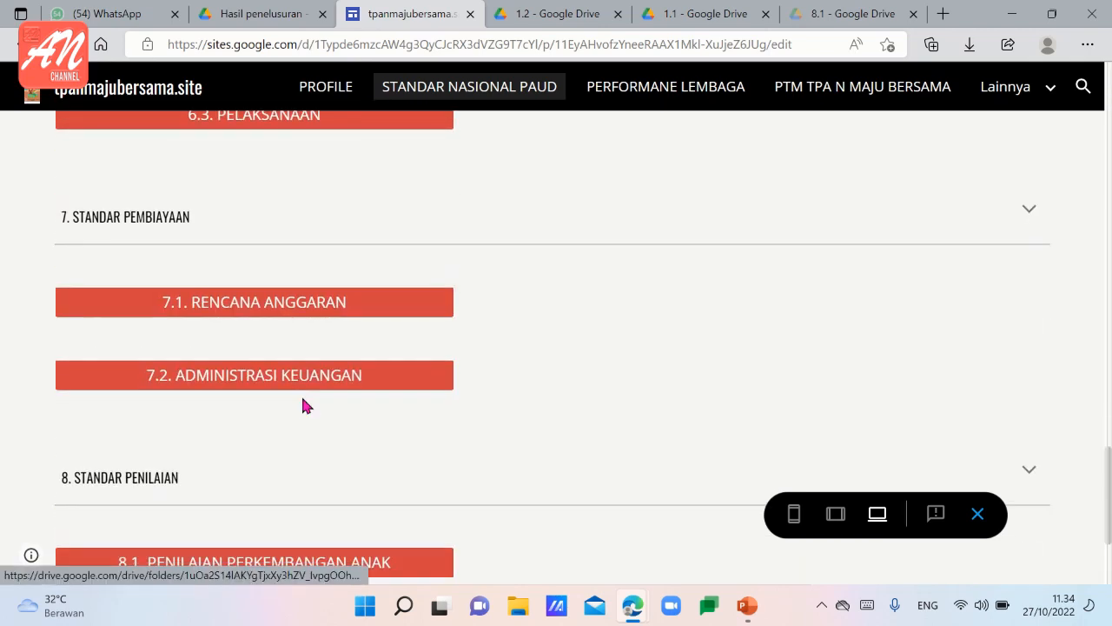
scroll(337, 403, "down", 2)
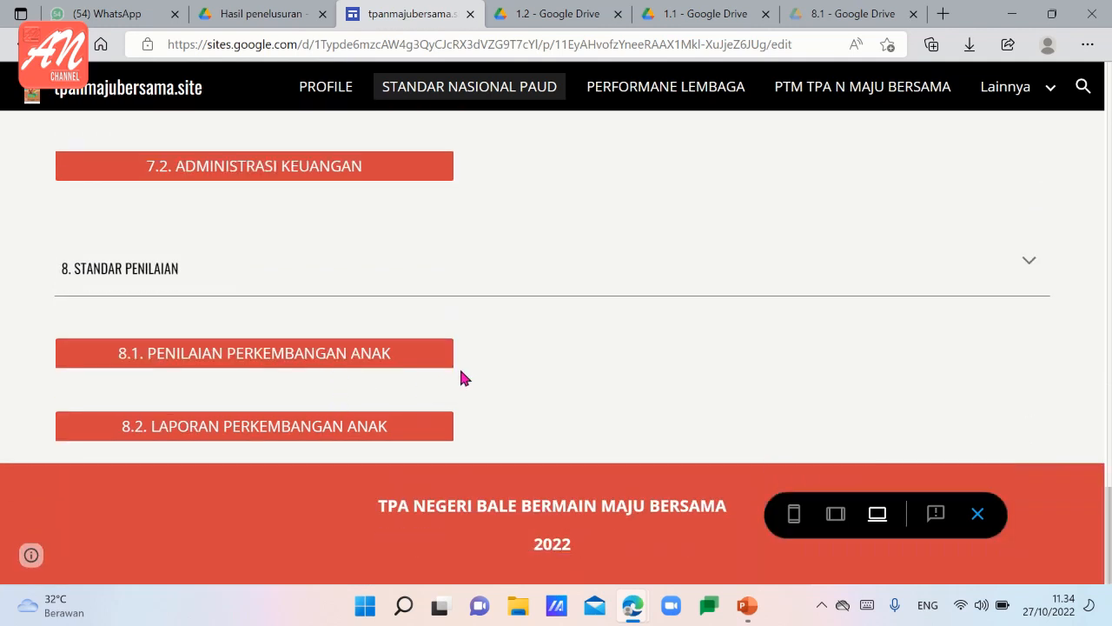
Check the Drive folder linked to 1.1. DETEKSI PERTUMBUHAN ANAK, then return to the site preview.
scroll(463, 378, "up", 6)
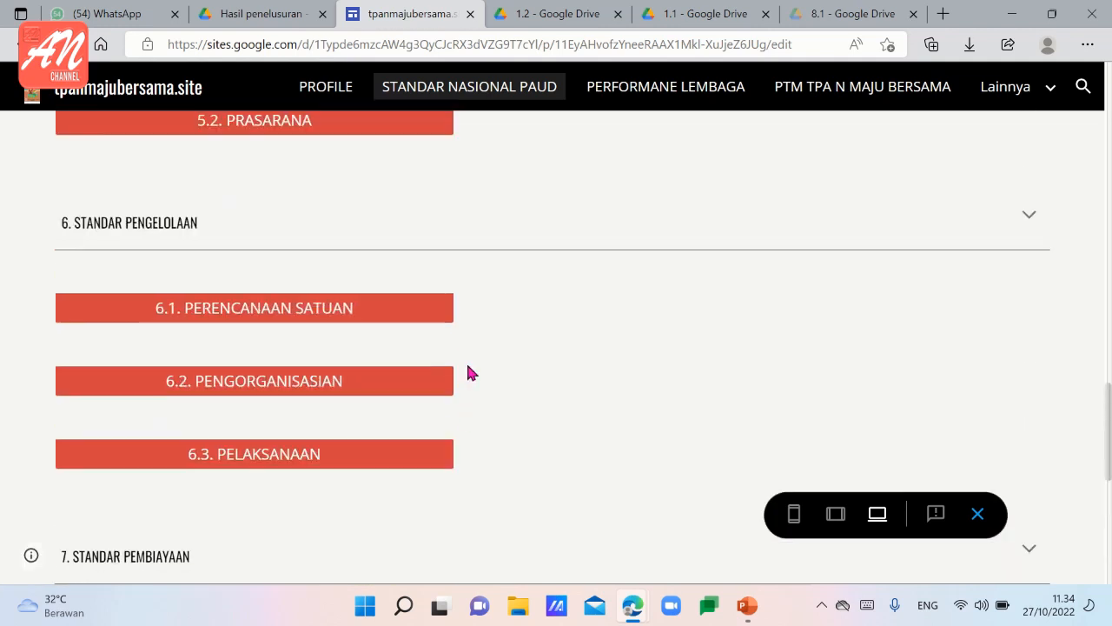
scroll(470, 373, "up", 6)
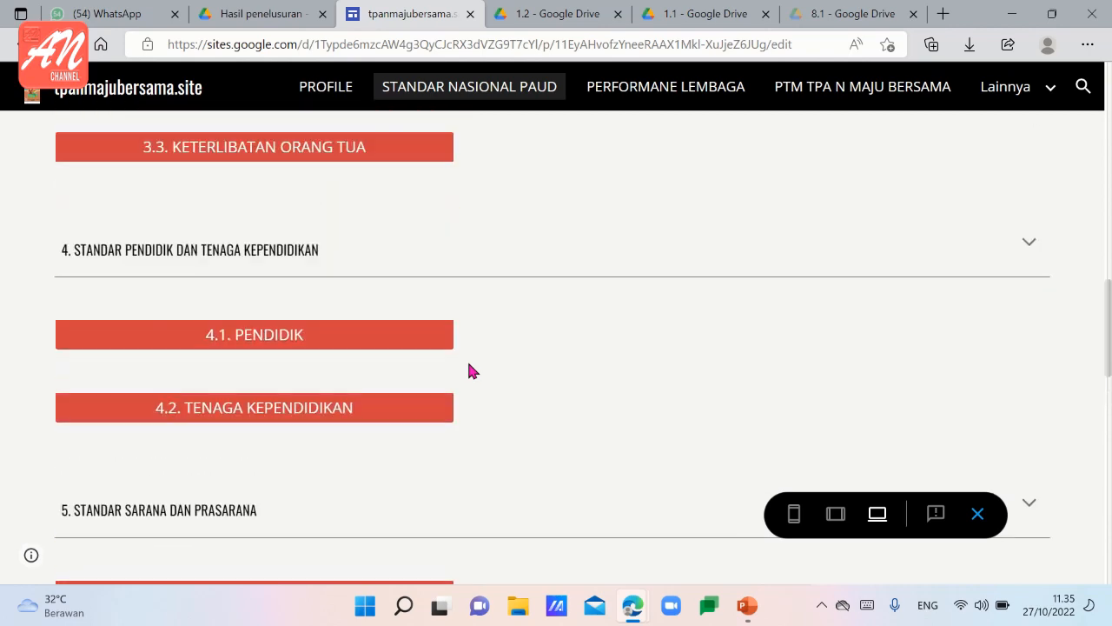
scroll(469, 372, "up", 4)
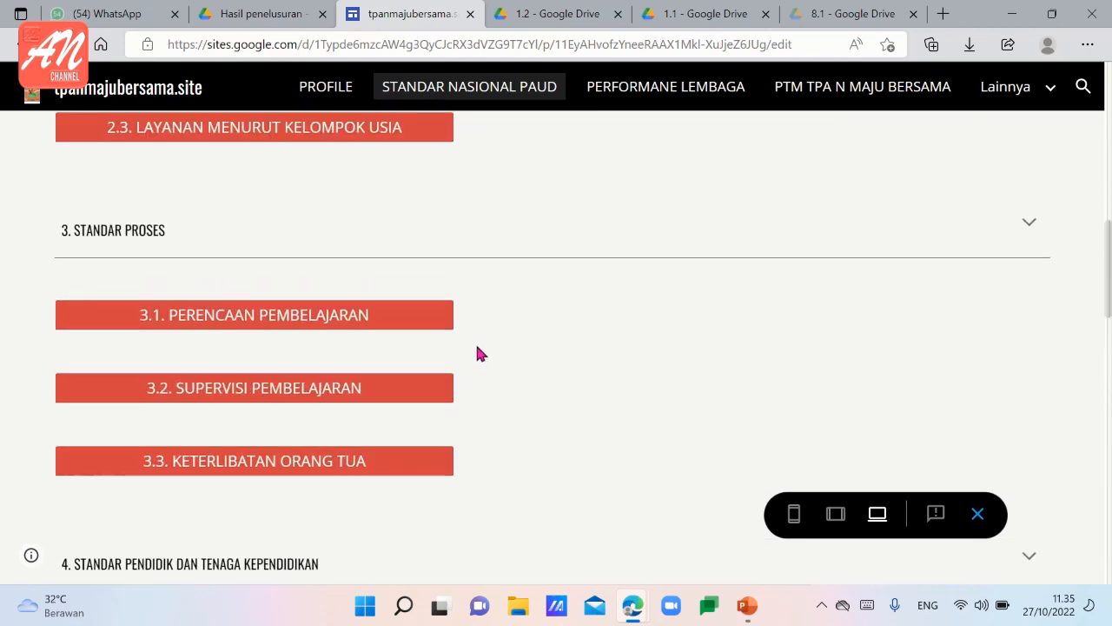
scroll(476, 353, "up", 3)
scroll(476, 354, "down", 1)
scroll(477, 353, "up", 2)
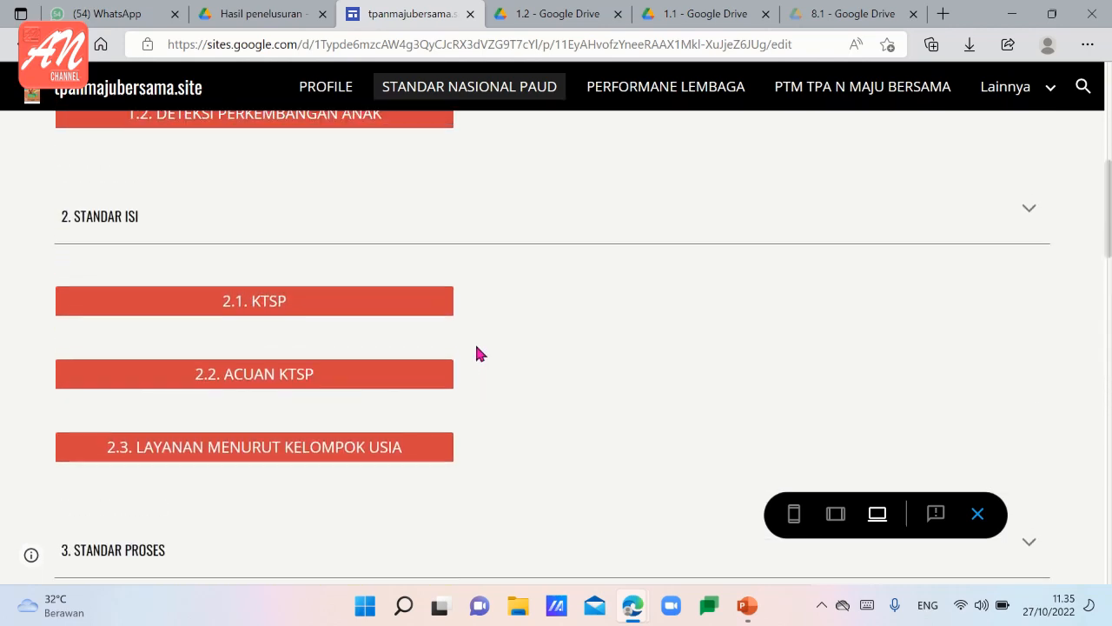
scroll(476, 354, "up", 4)
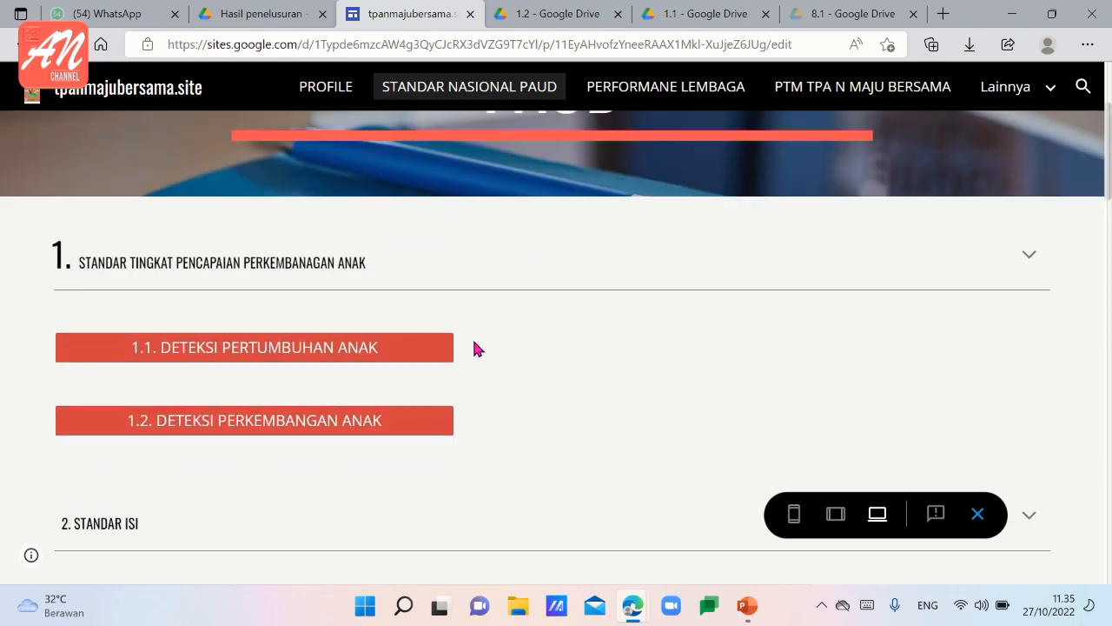
left_click(437, 347)
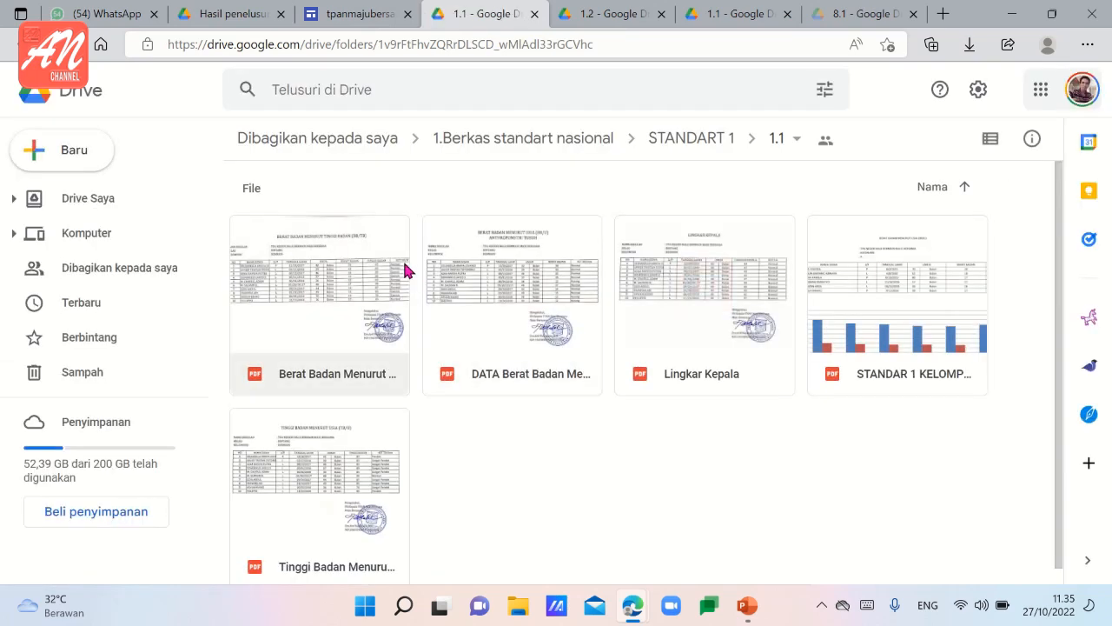
left_click(365, 15)
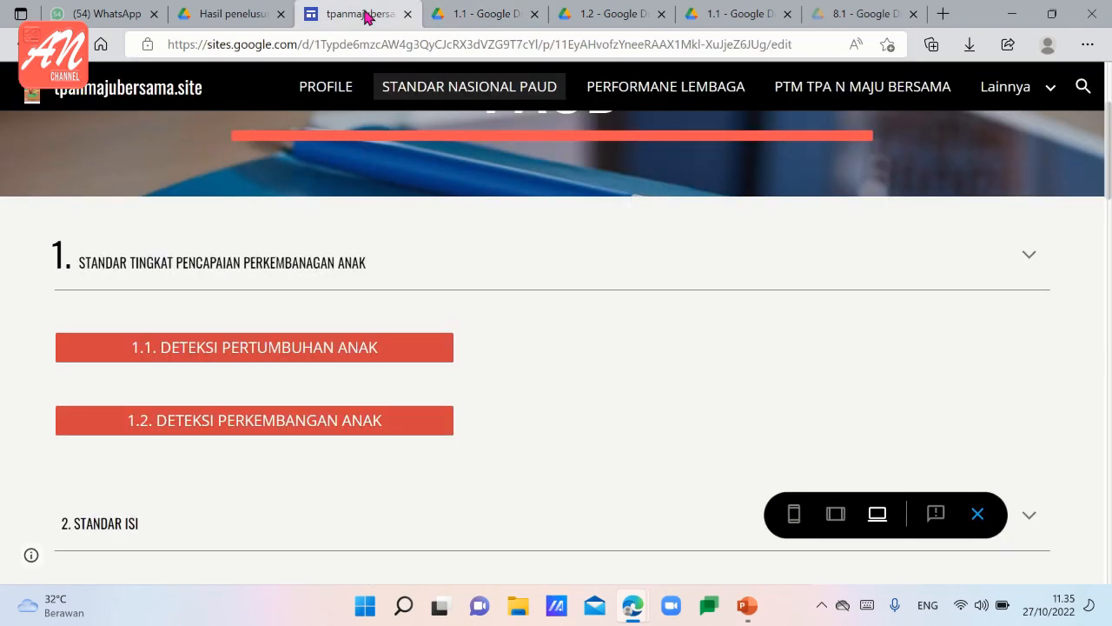
Look through the link buttons of standards 2 to 5 on the STANDAR NASIONAL PAUD page and return to its header.
scroll(353, 396, "down", 7)
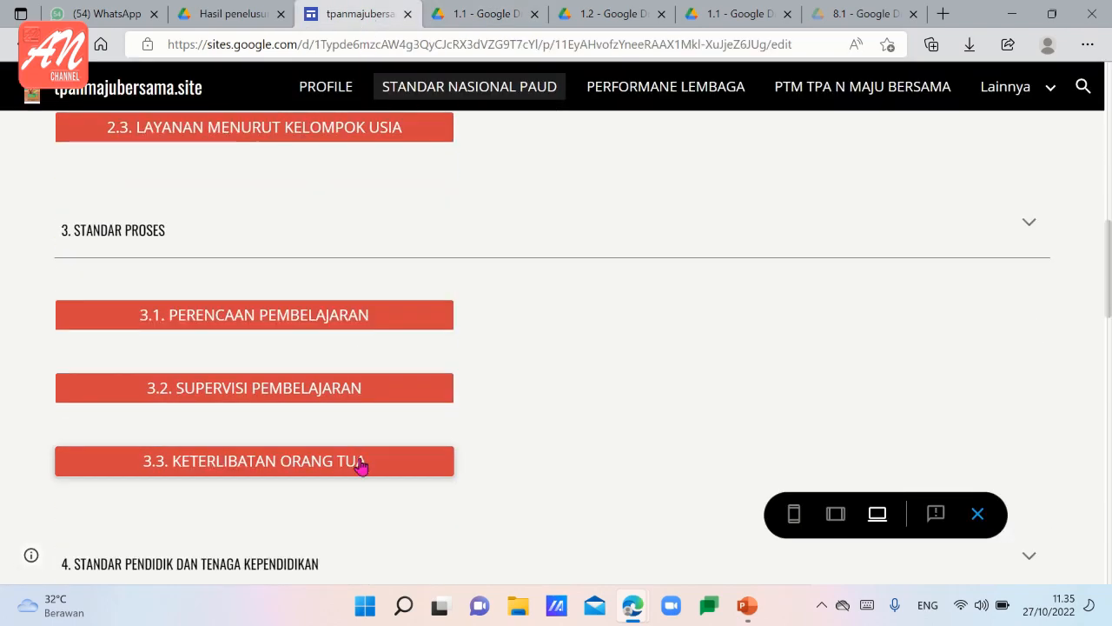
scroll(360, 464, "down", 2)
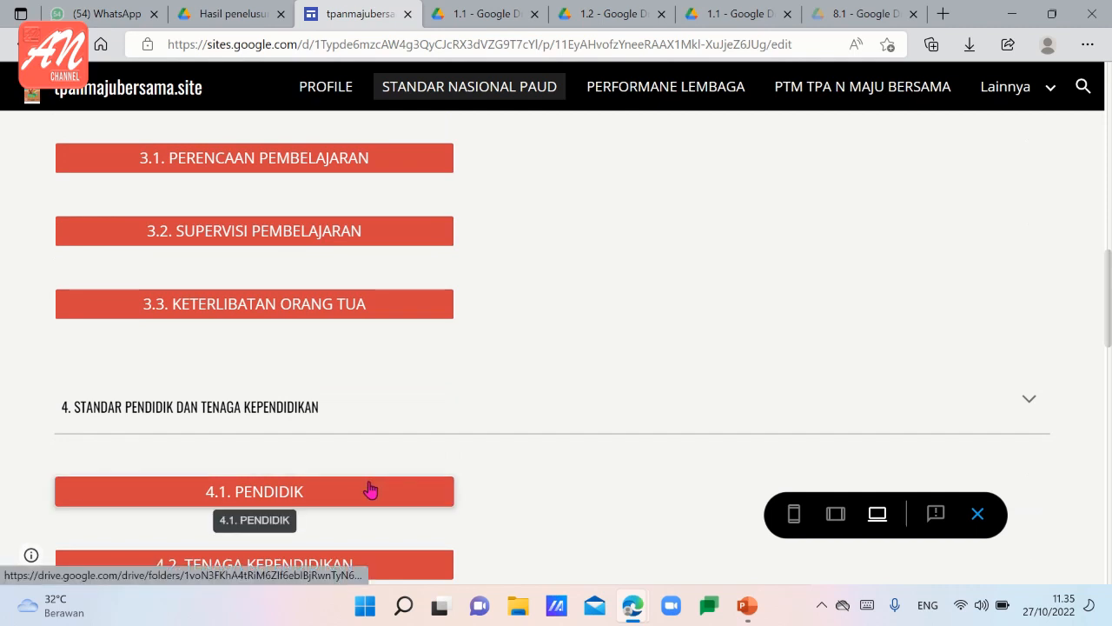
scroll(370, 489, "down", 2)
scroll(369, 489, "down", 2)
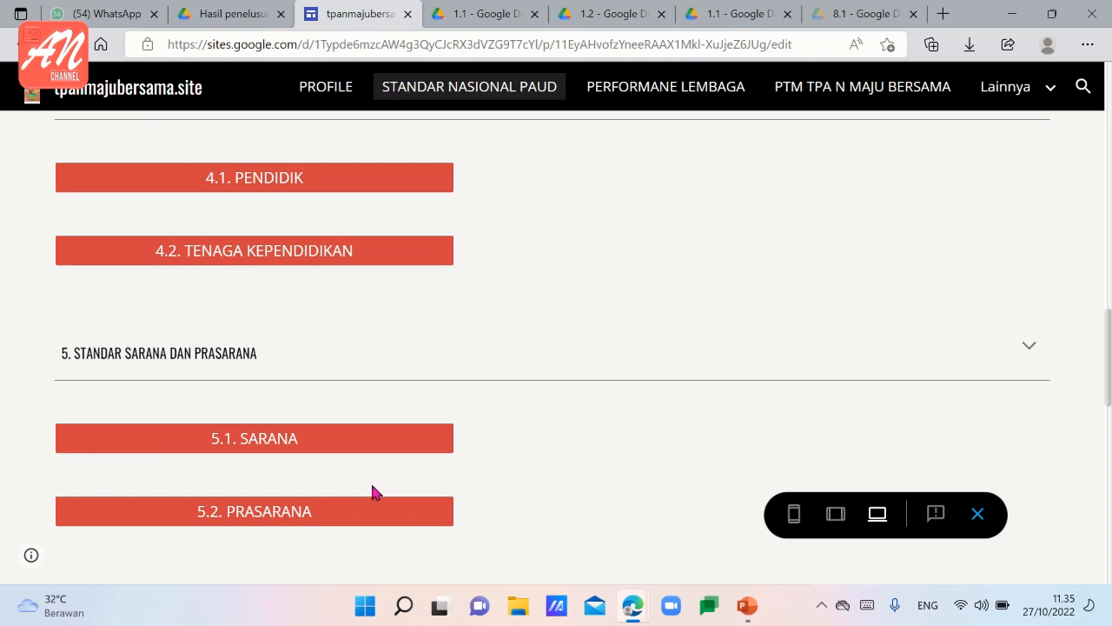
scroll(434, 487, "up", 8)
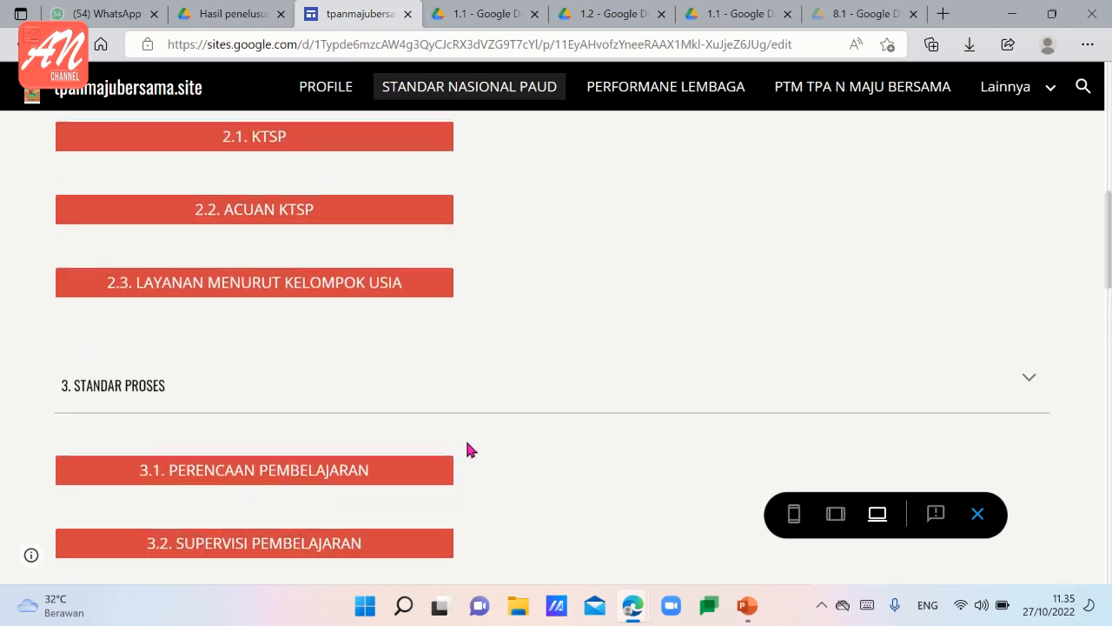
scroll(478, 426, "up", 9)
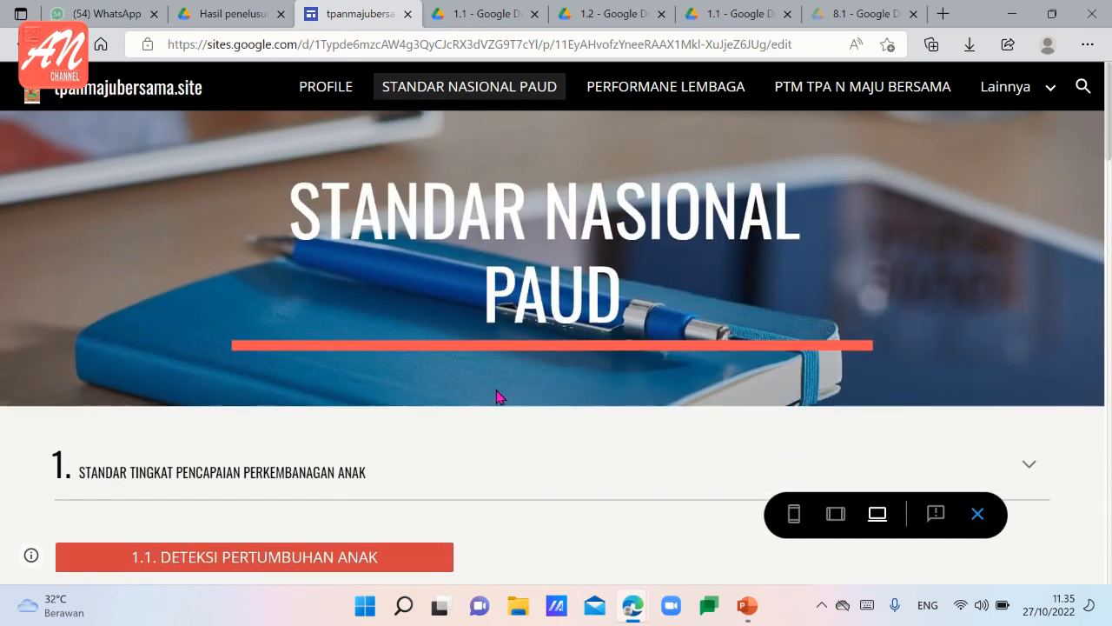
Open the PERFORMANE LEMBAGA page and look through its 26 numbered items with photos and videos down to the footer.
left_click(649, 105)
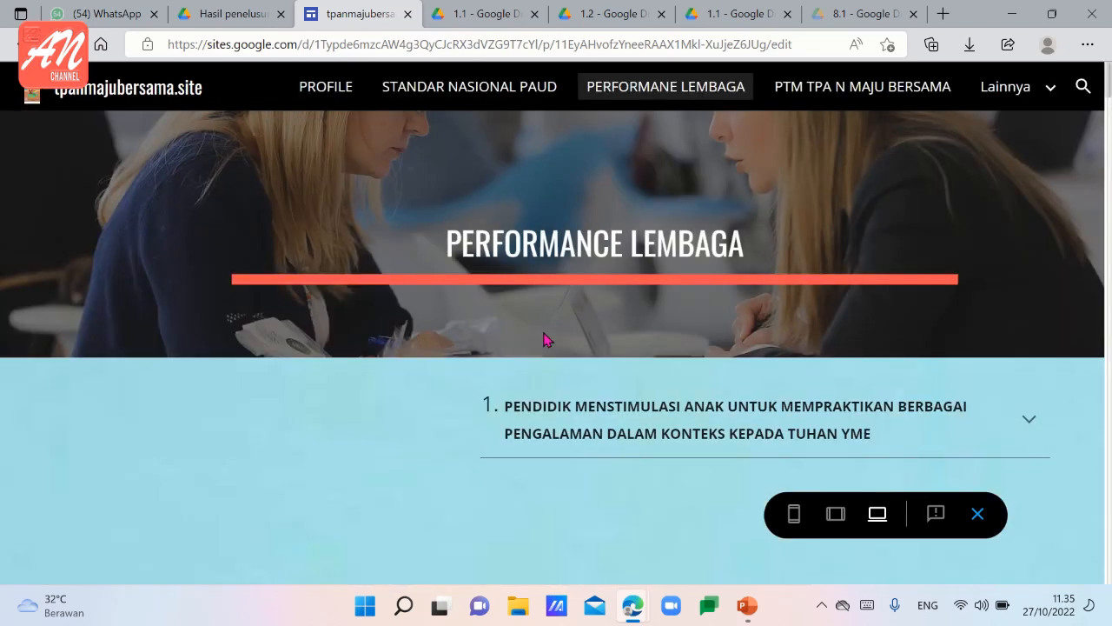
scroll(544, 413, "down", 3)
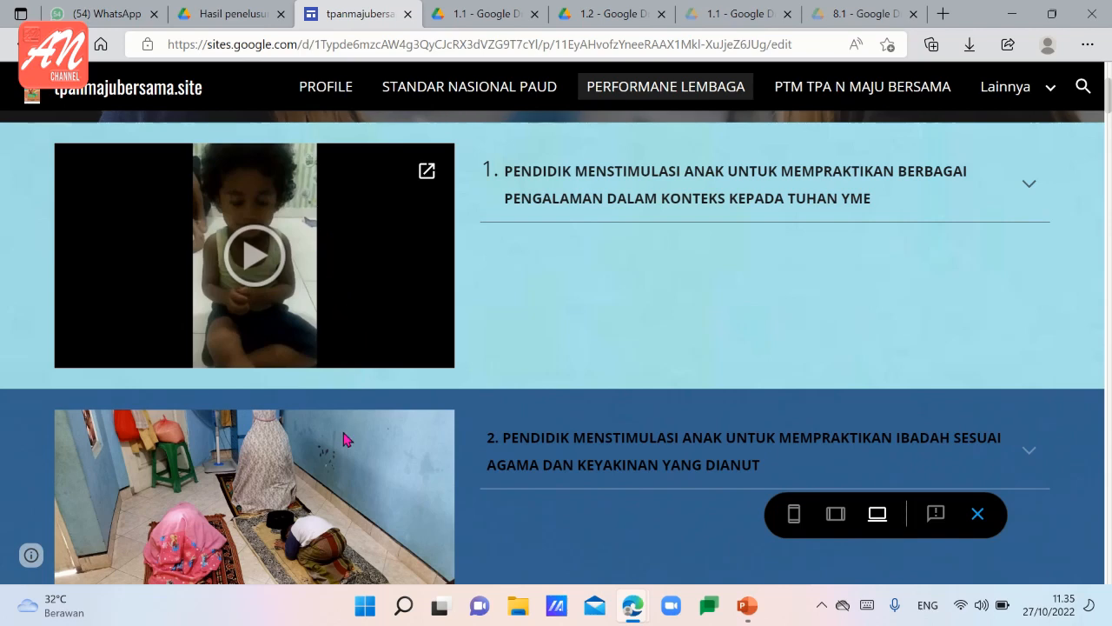
scroll(345, 446, "down", 4)
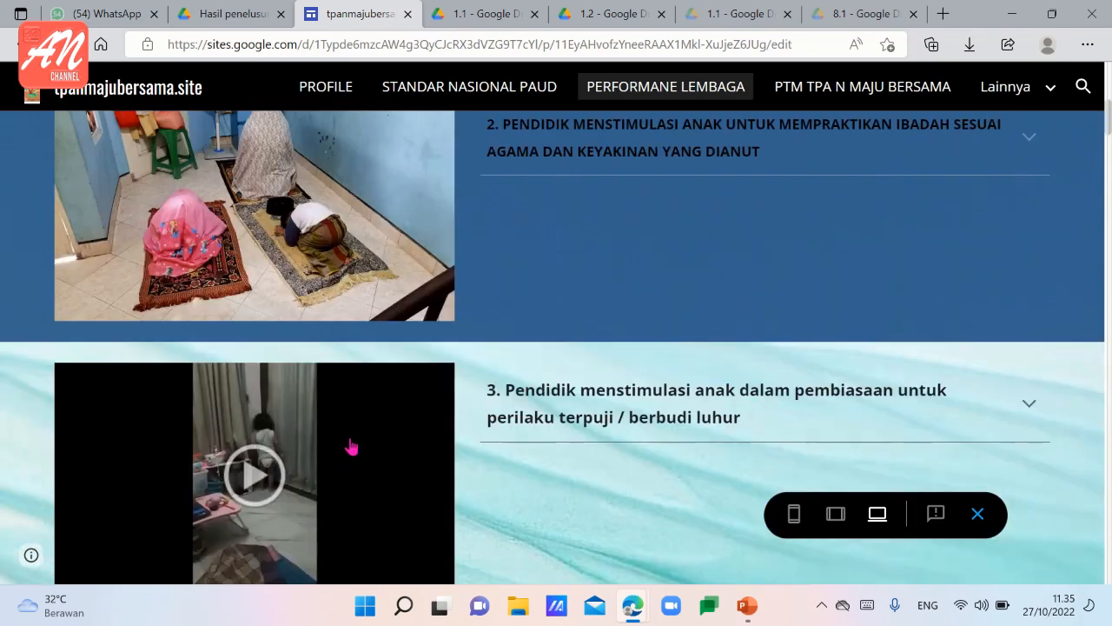
scroll(351, 447, "down", 4)
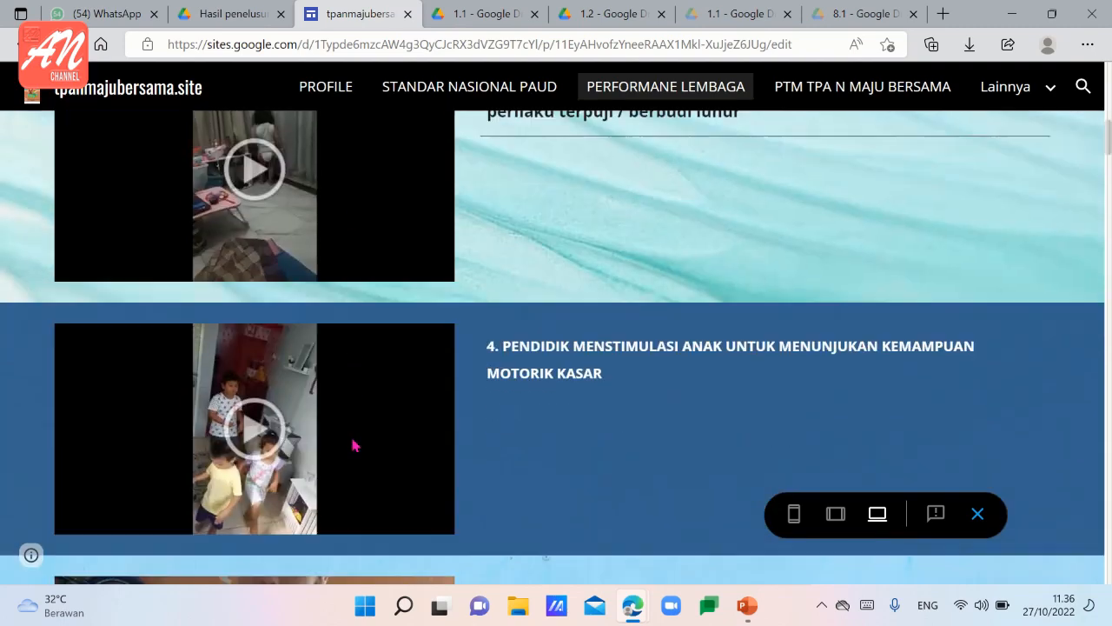
scroll(352, 445, "down", 4)
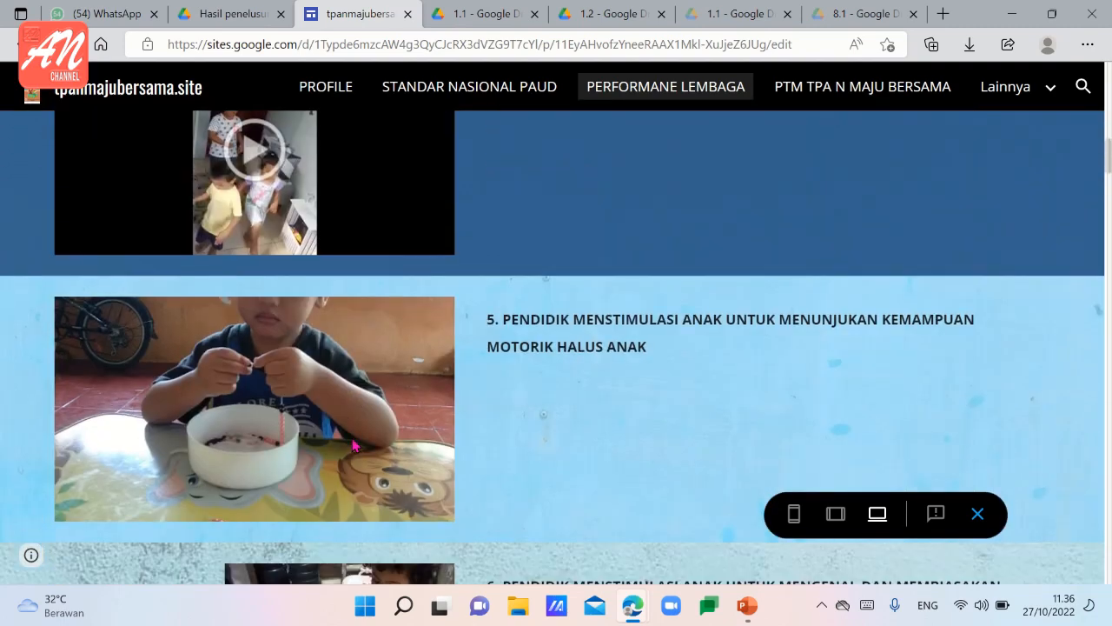
scroll(351, 444, "down", 4)
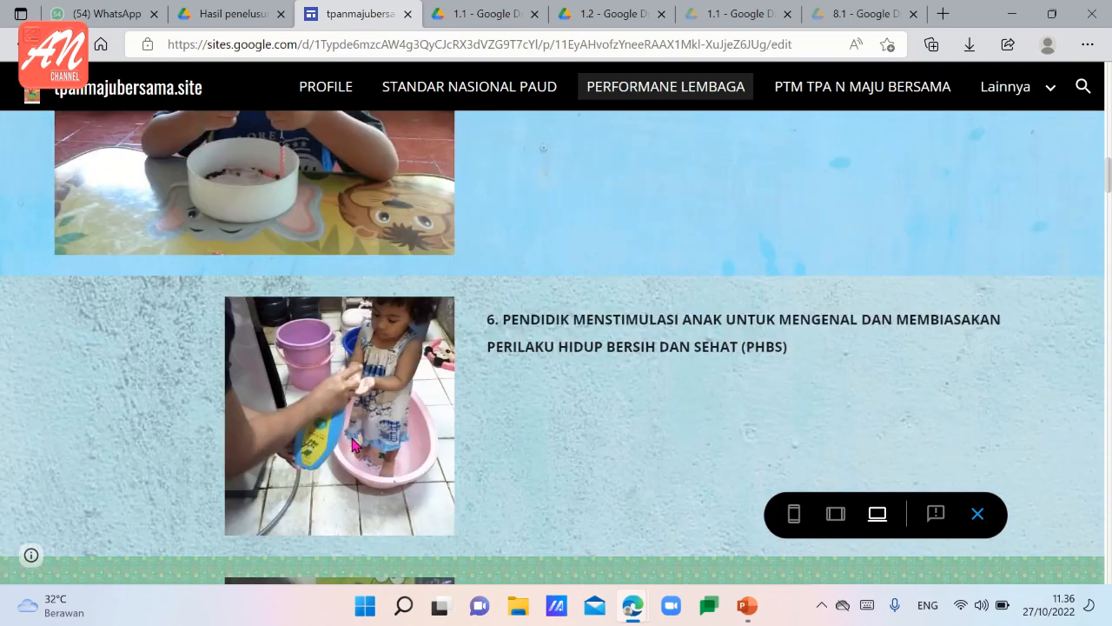
scroll(352, 445, "down", 12)
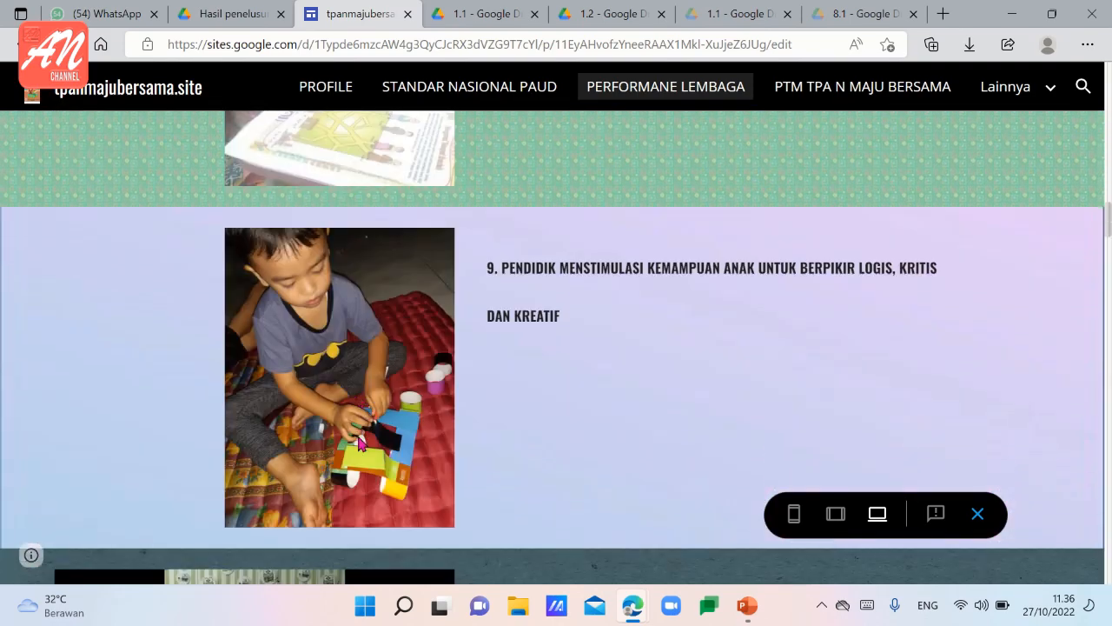
scroll(359, 444, "down", 15)
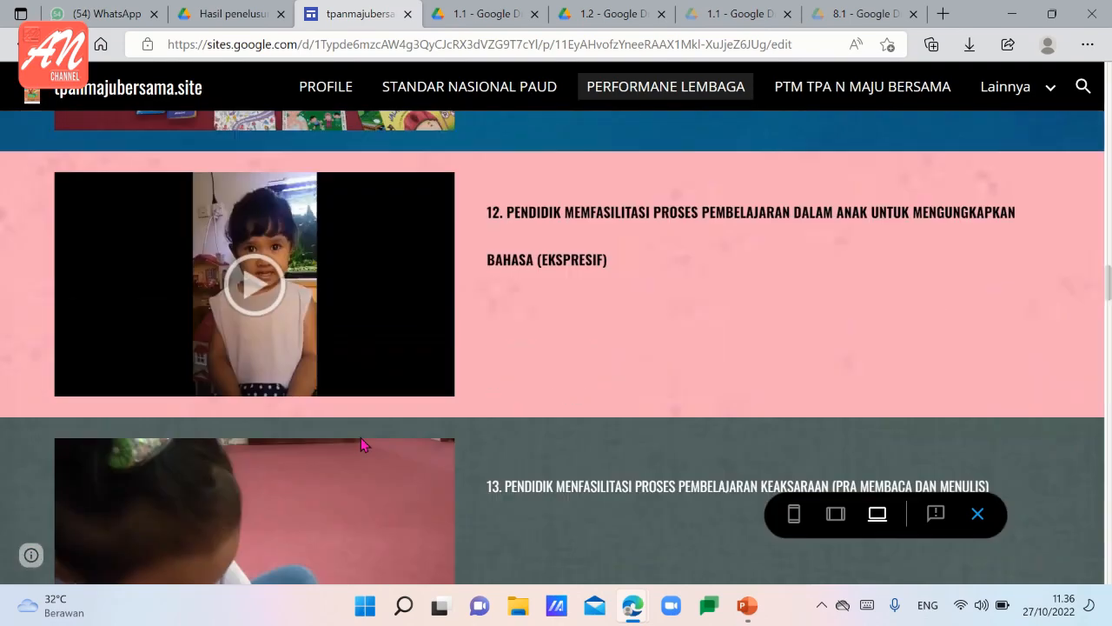
scroll(363, 444, "down", 10)
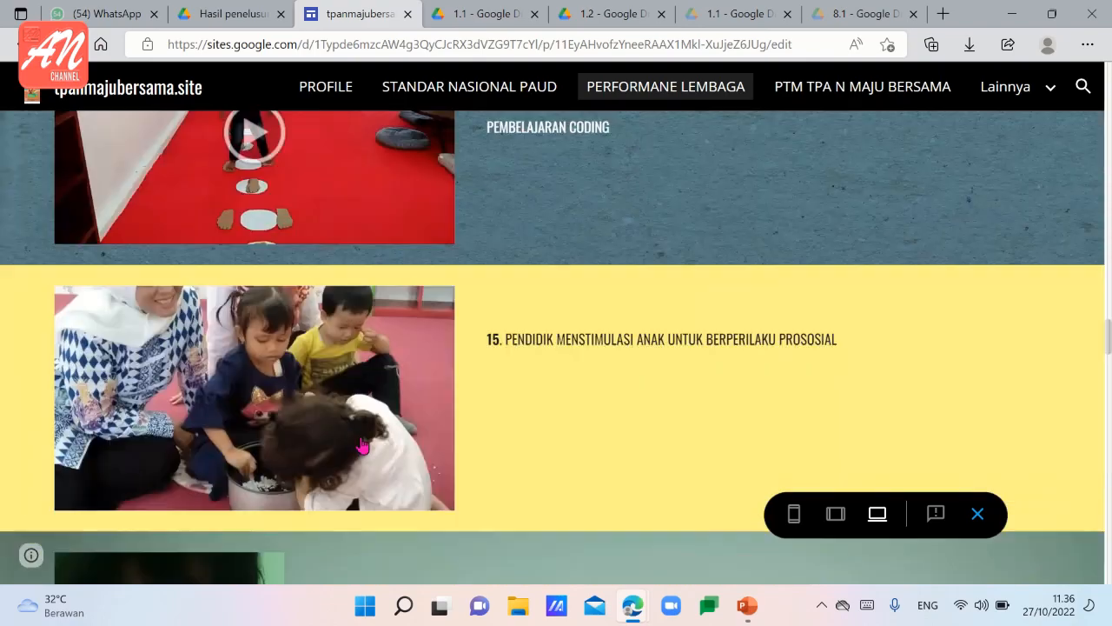
scroll(362, 444, "down", 13)
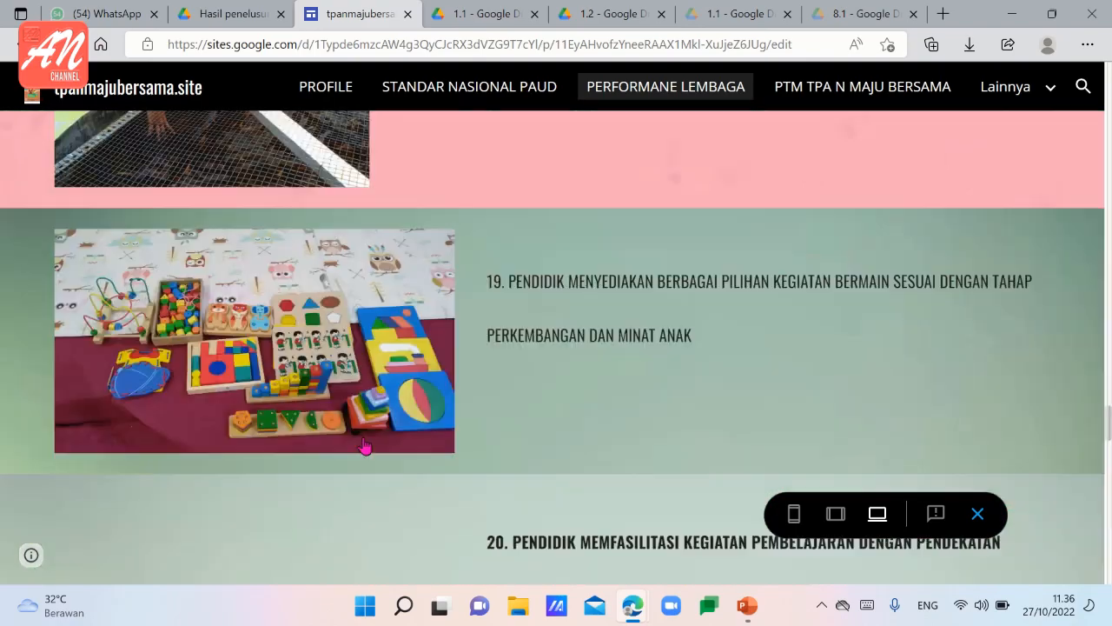
scroll(364, 445, "down", 10)
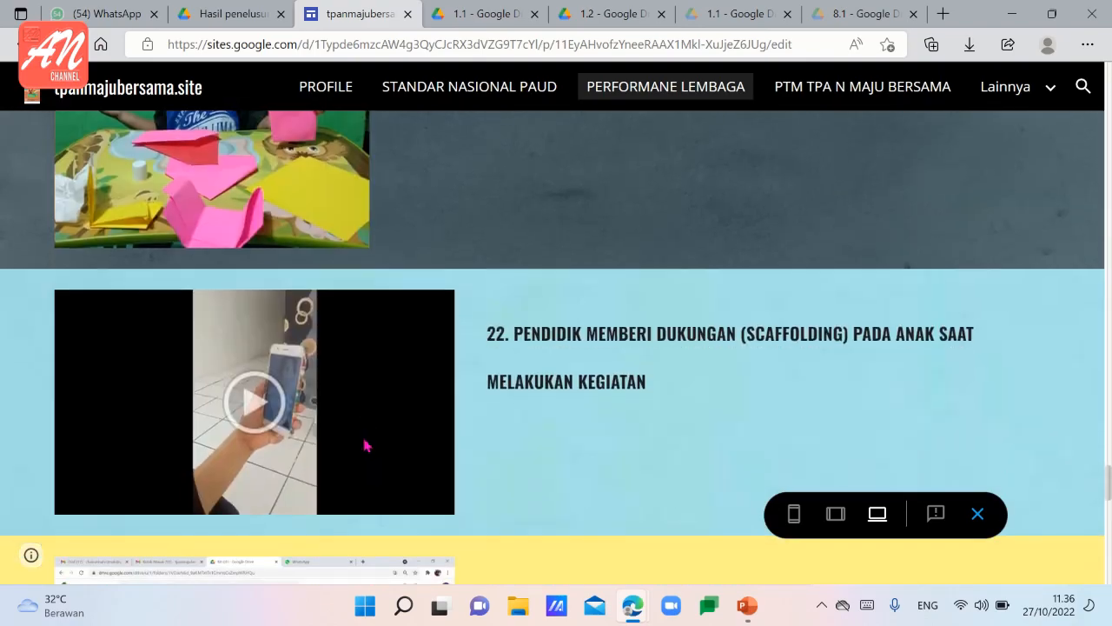
scroll(365, 445, "down", 13)
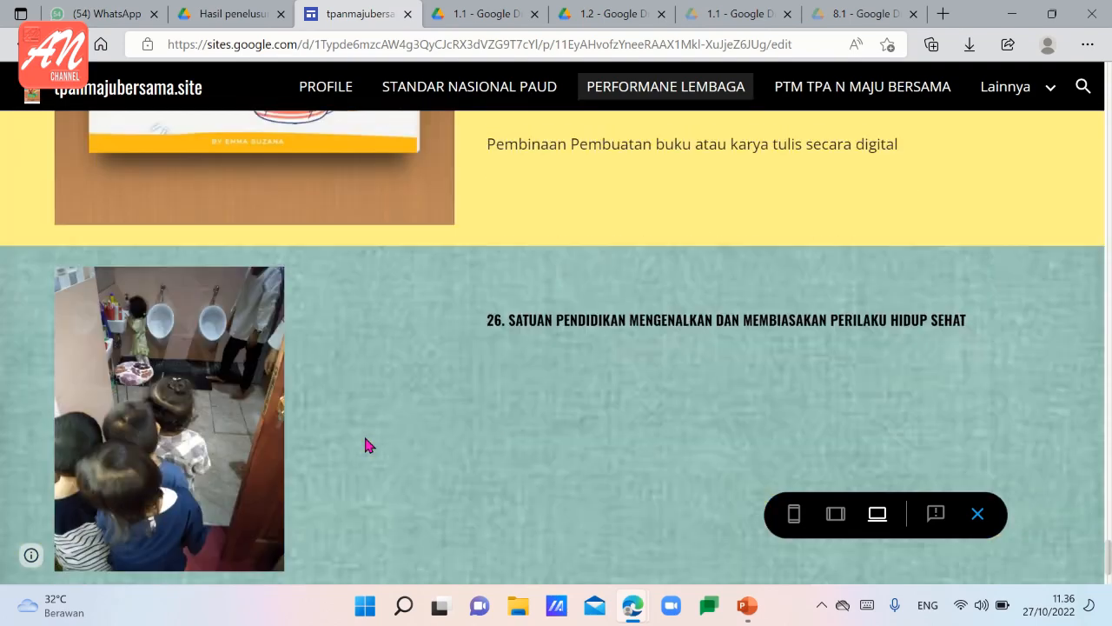
scroll(365, 445, "down", 3)
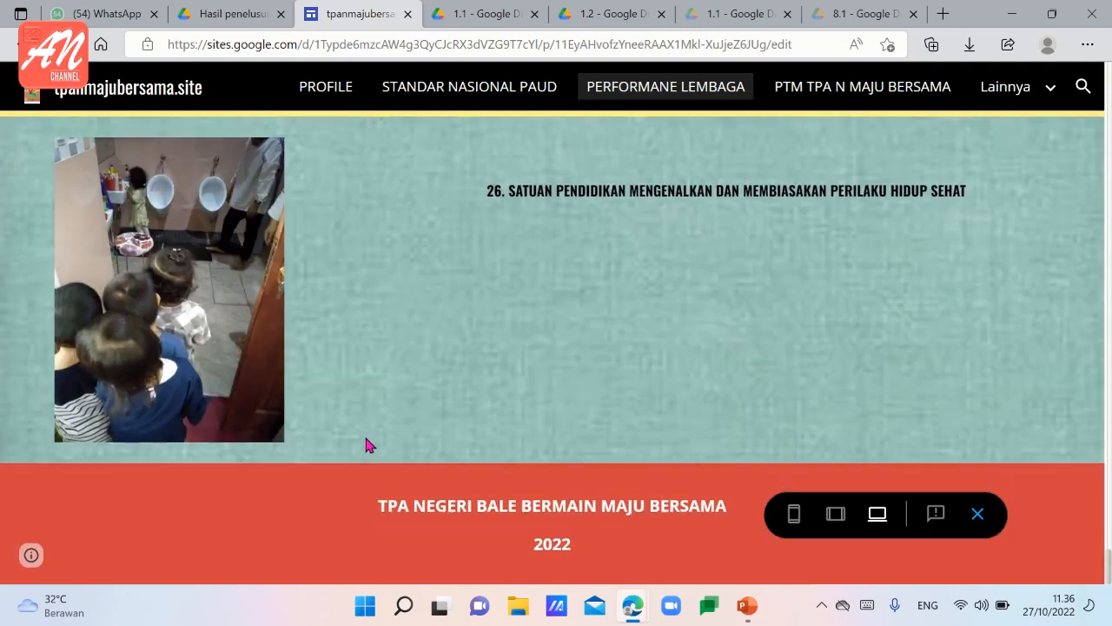
Review the PERFORMANE LEMBAGA items in reverse order from the footer back towards the beginning of the page.
scroll(366, 441, "up", 14)
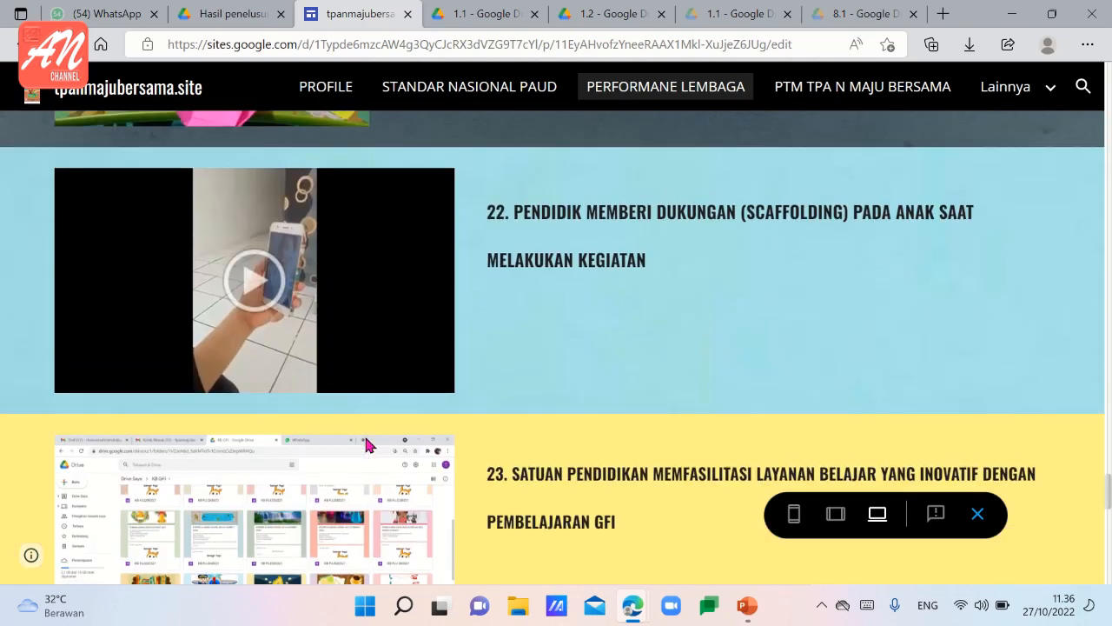
scroll(366, 443, "up", 7)
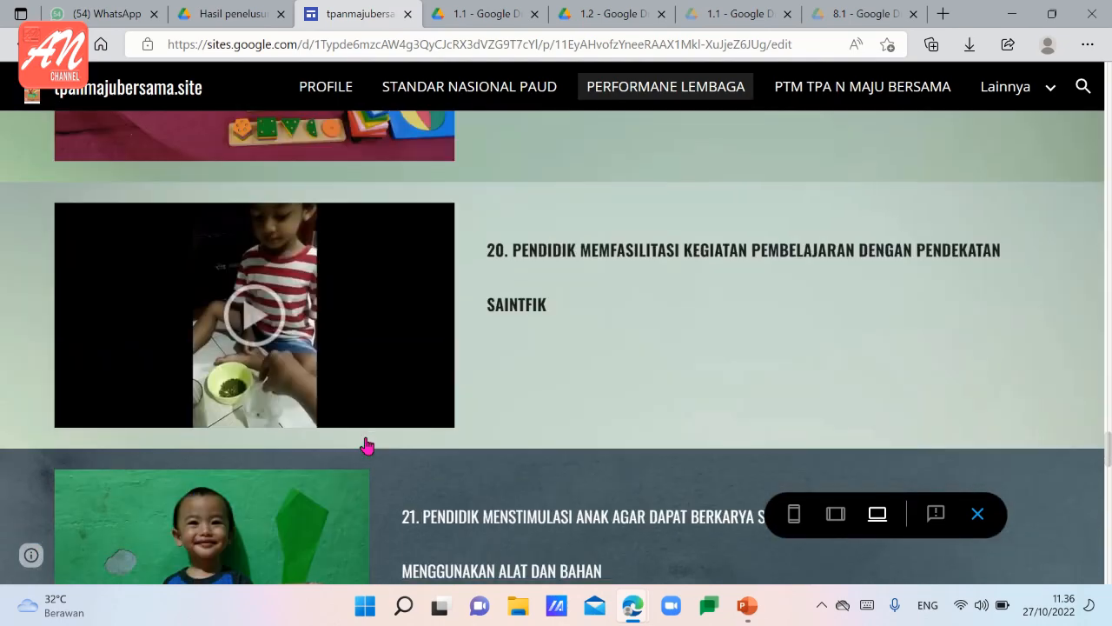
scroll(366, 445, "up", 5)
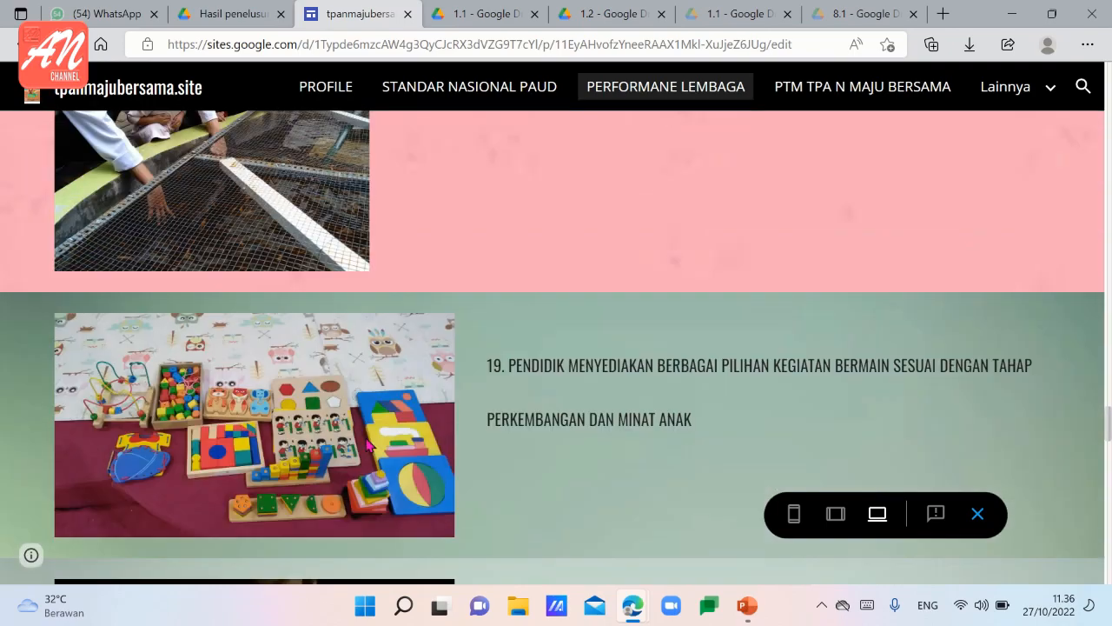
scroll(366, 445, "up", 7)
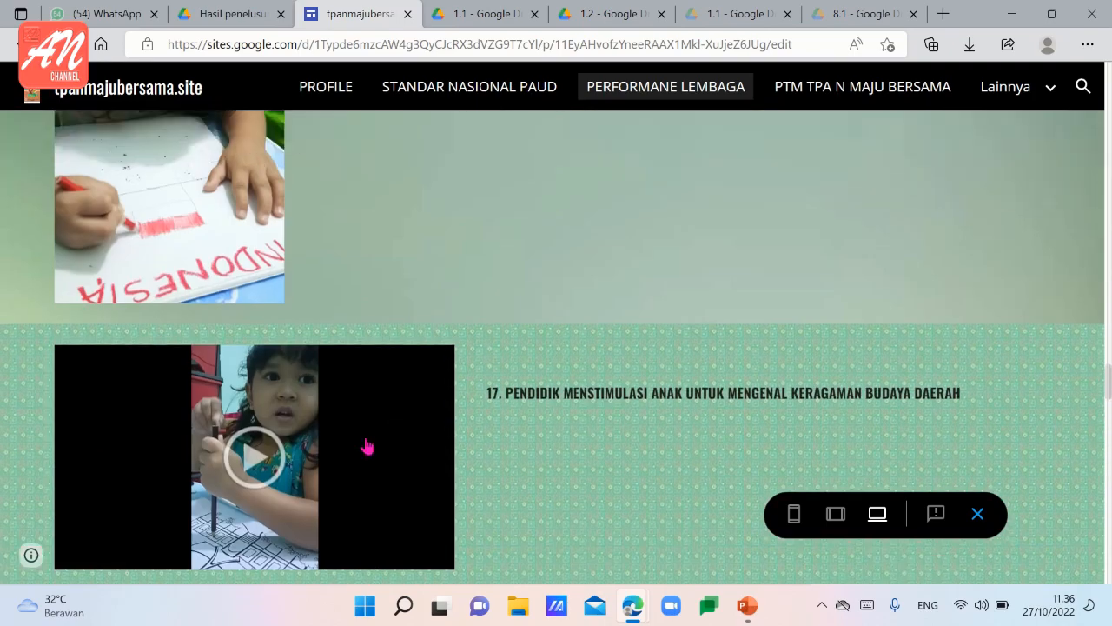
scroll(366, 445, "up", 7)
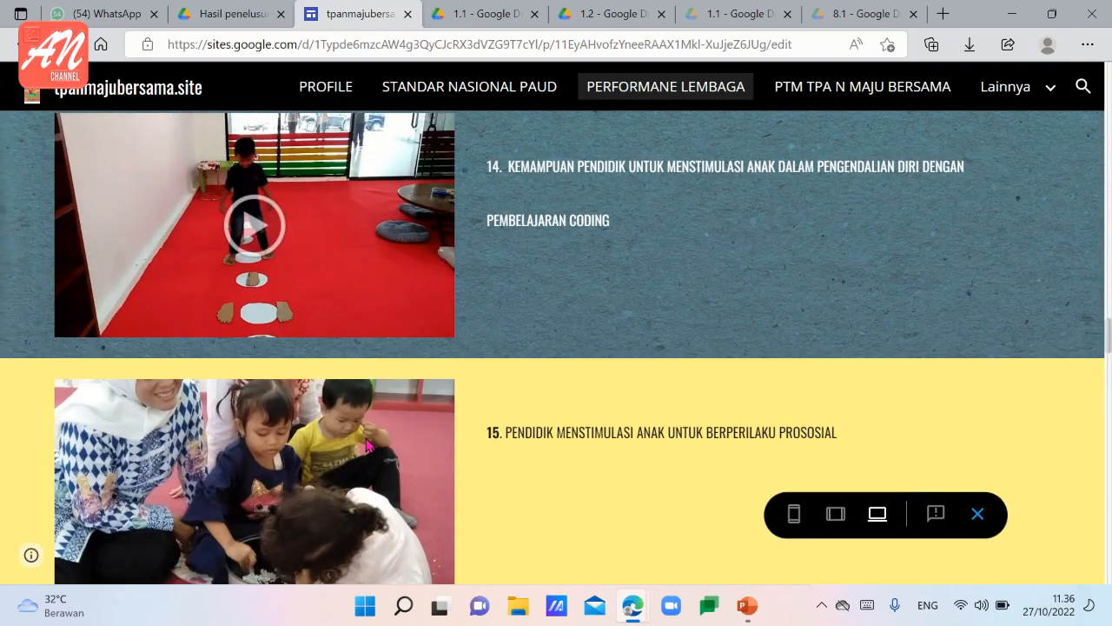
scroll(365, 445, "up", 12)
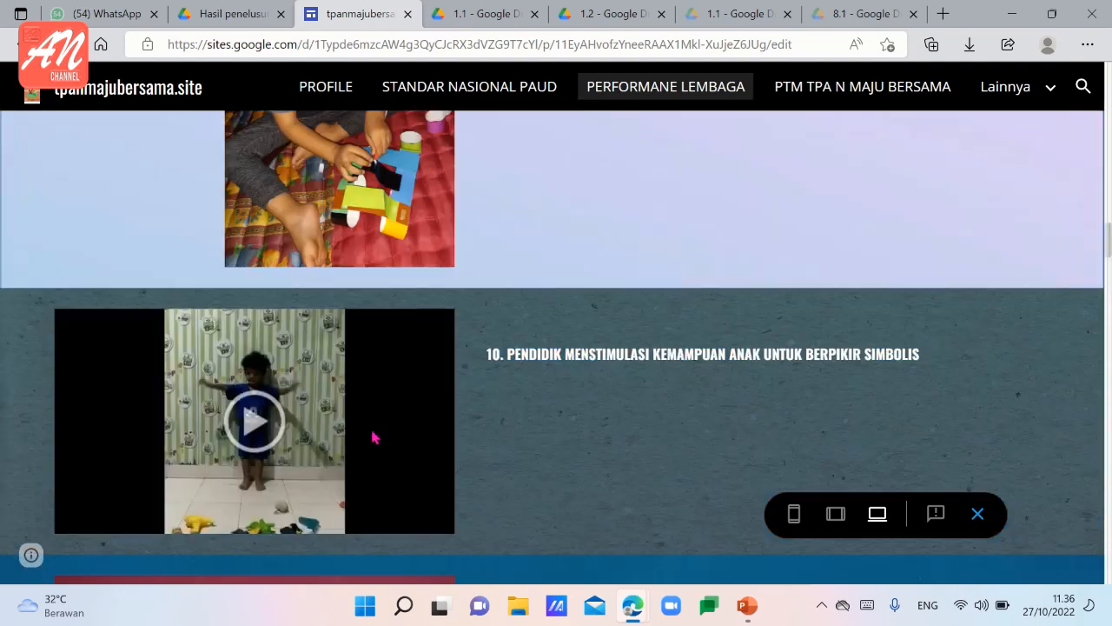
scroll(372, 437, "up", 5)
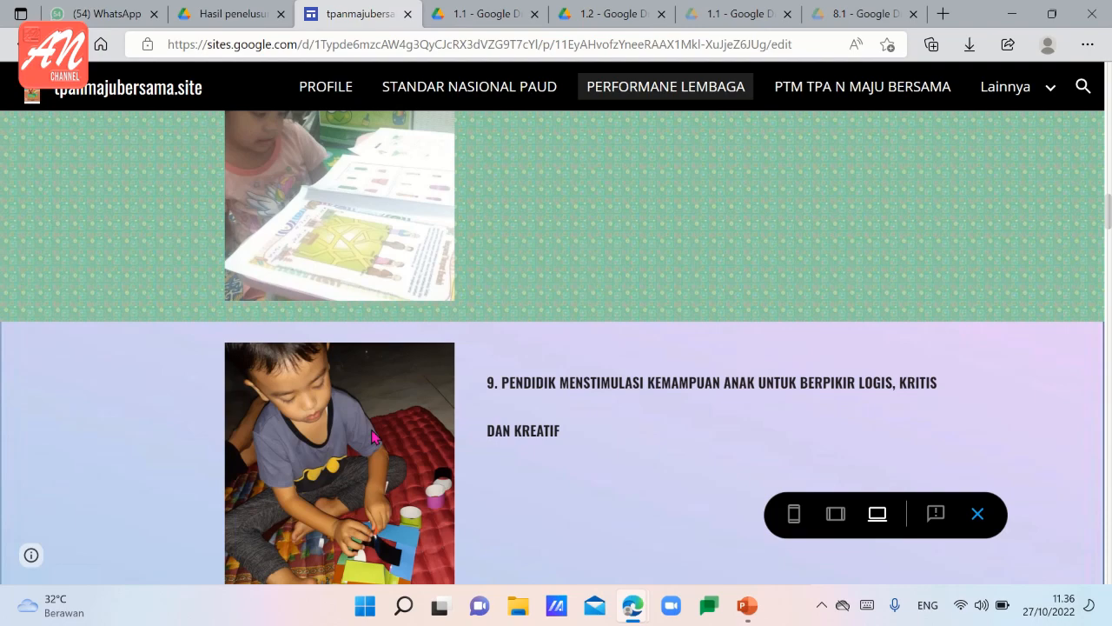
scroll(372, 435, "up", 12)
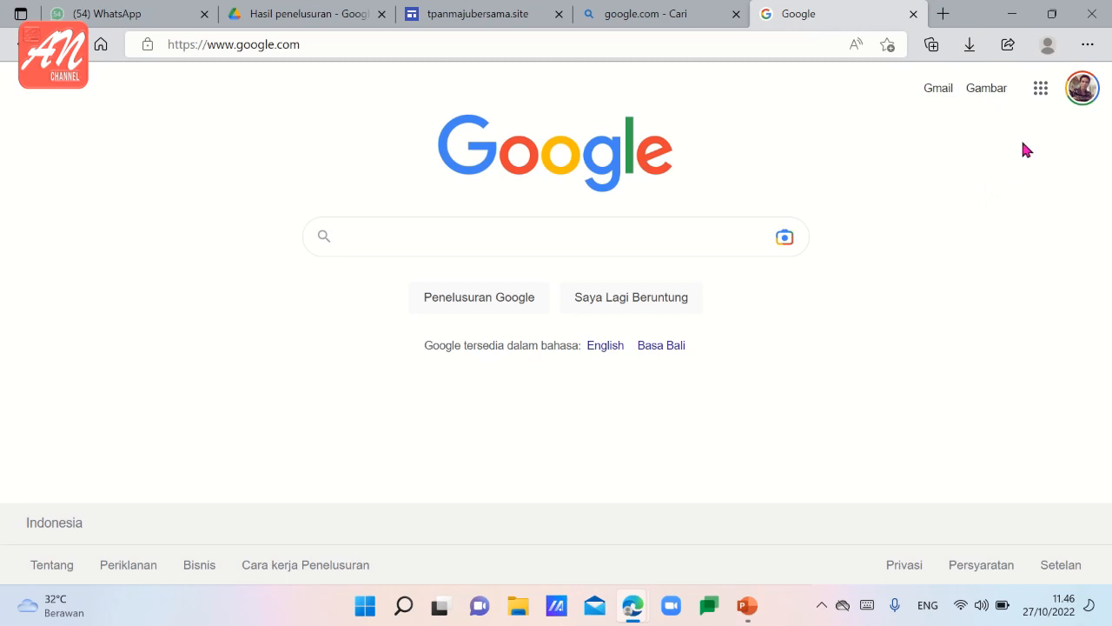
Go from the Google home page to Google Drive and create a new Google Sites file in Drive Saya.
left_click(1042, 98)
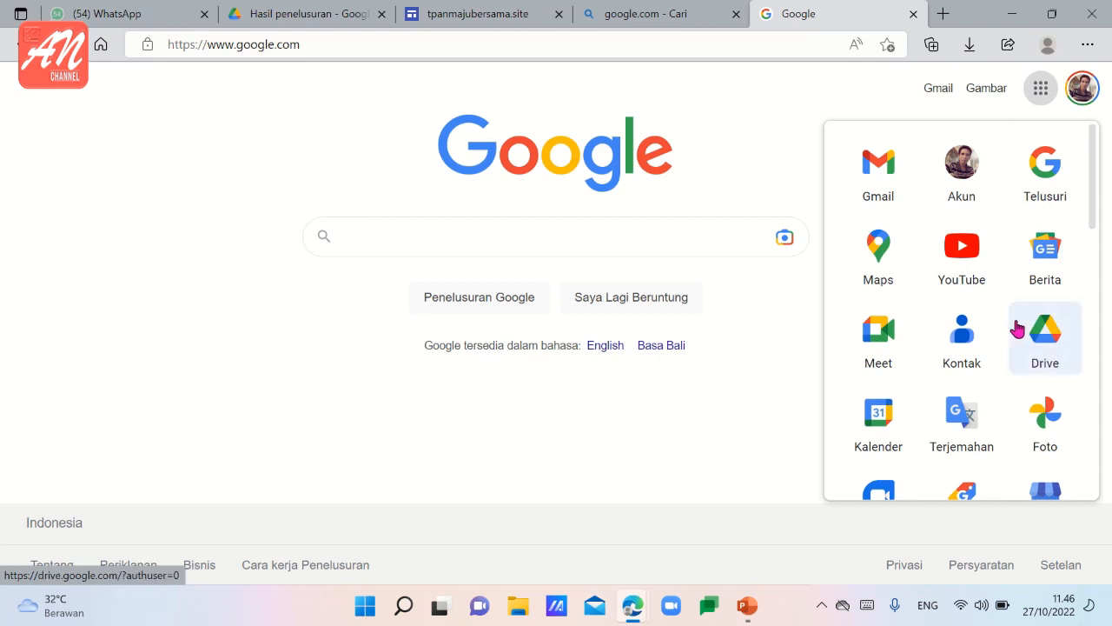
left_click(1059, 344)
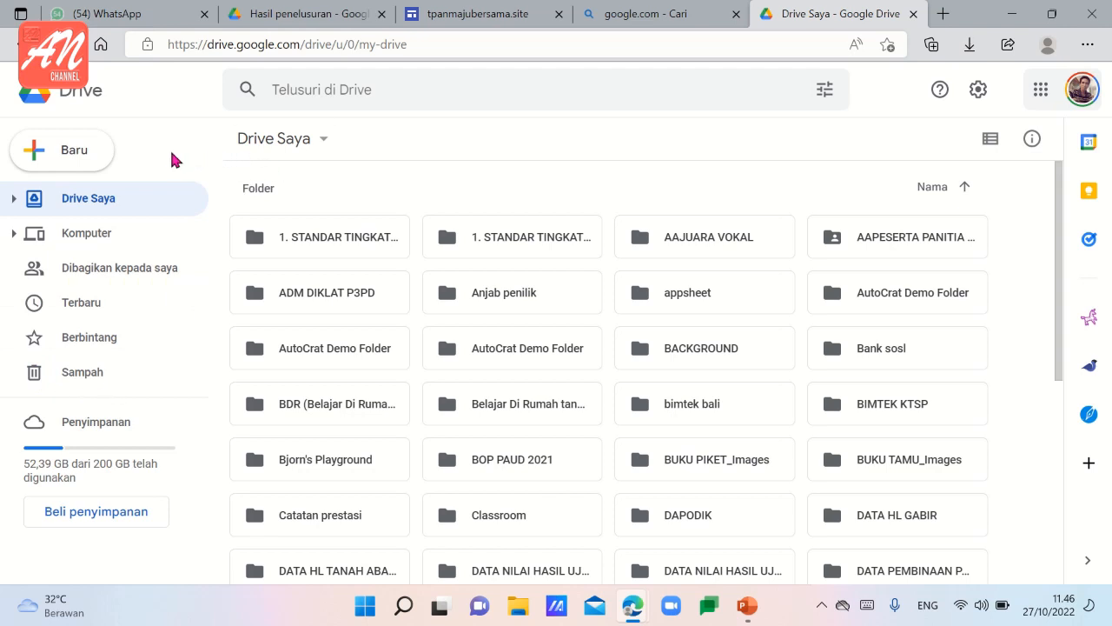
left_click(67, 156)
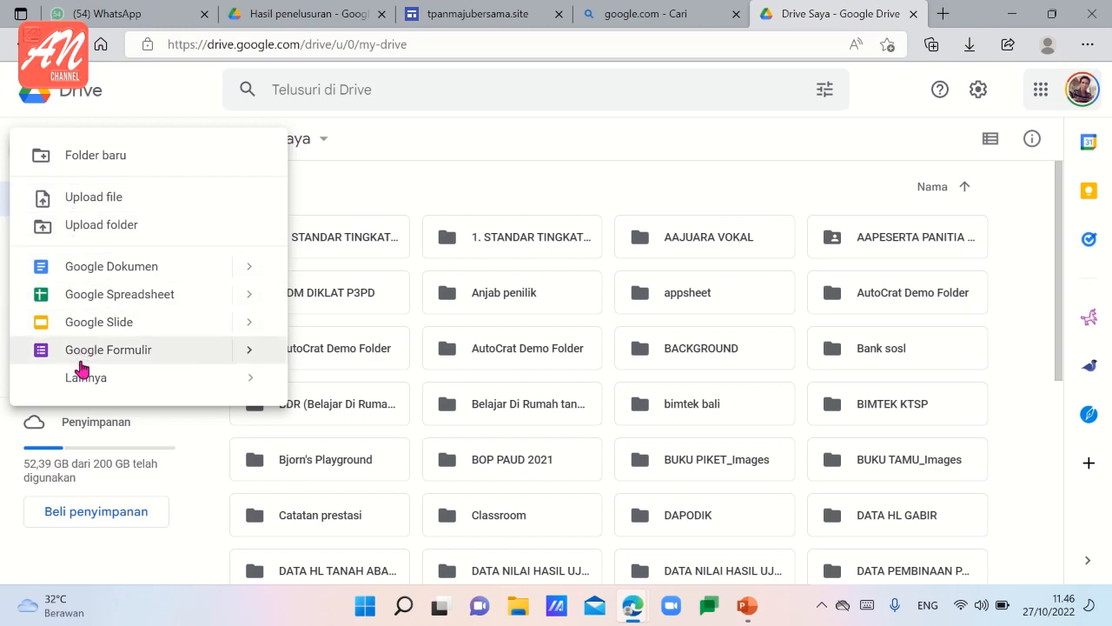
mouse_move(82, 388)
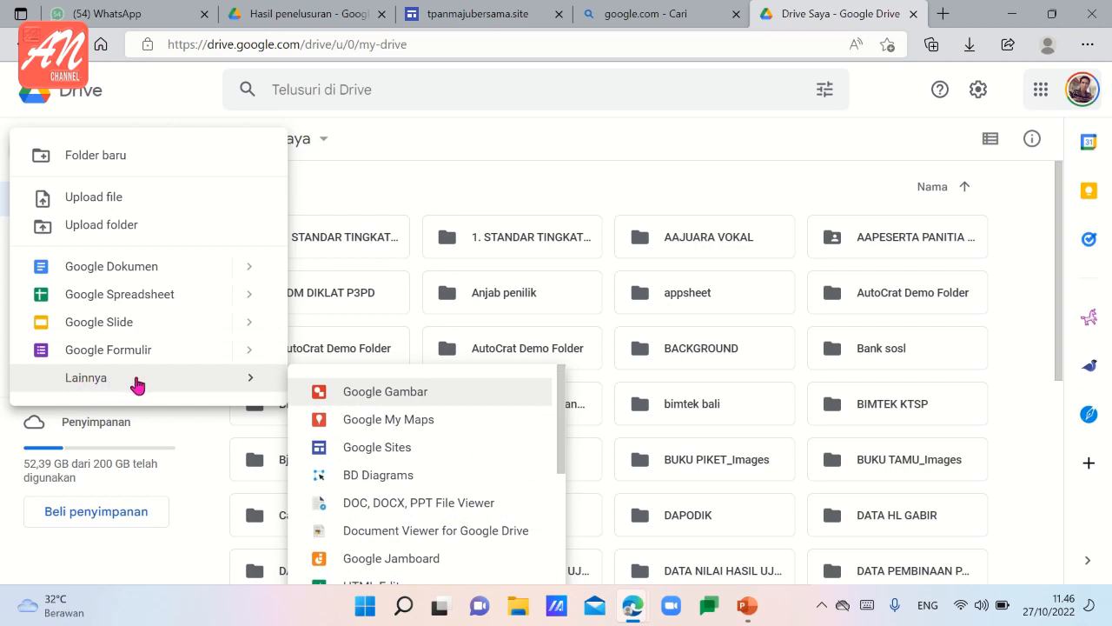
left_click(367, 452)
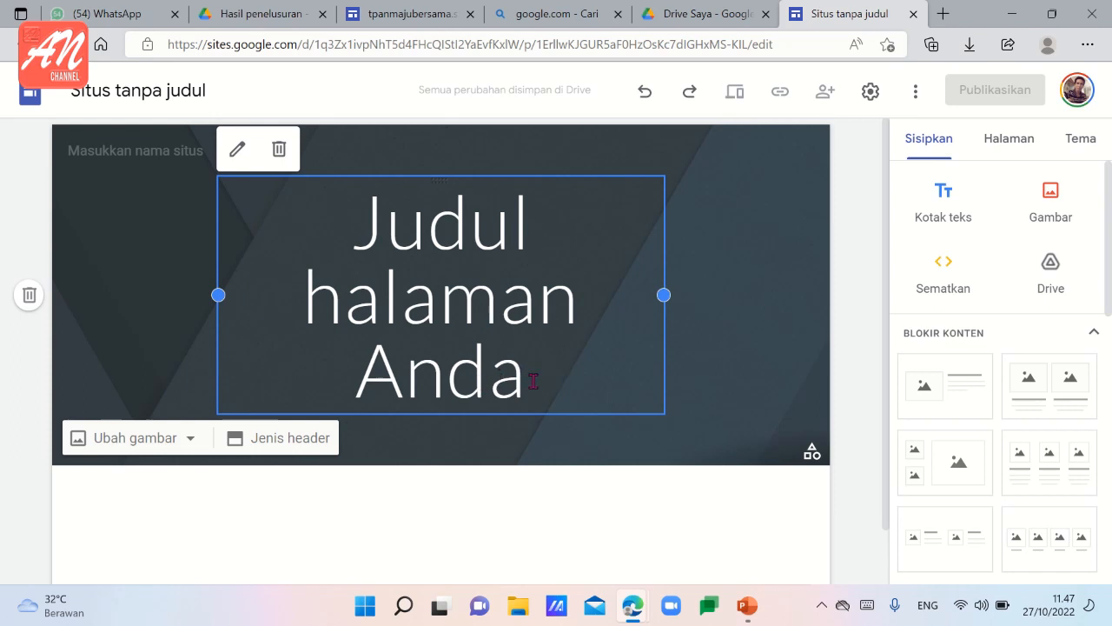
Replace the placeholder page title "Judul halaman Anda" in the header with "profile".
left_click(533, 380)
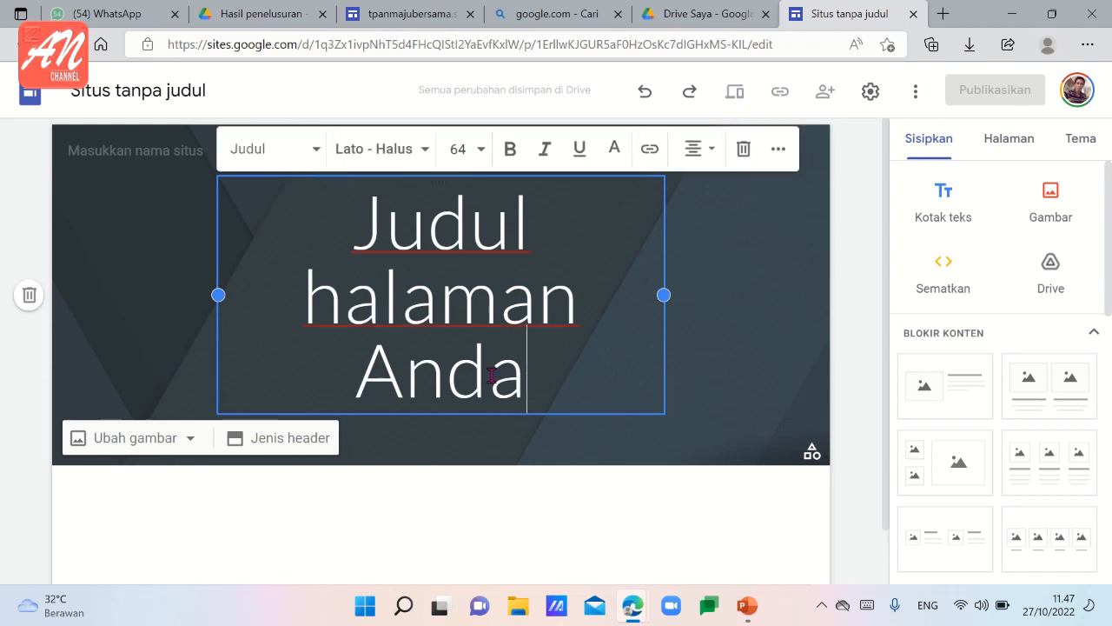
left_click_drag(533, 380, 348, 239)
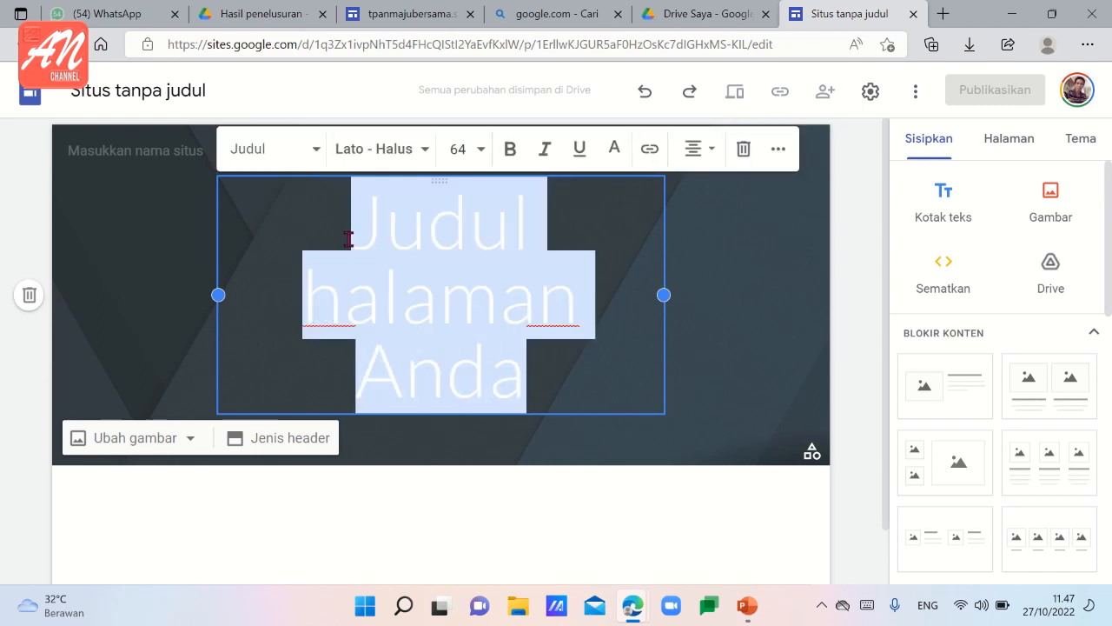
type("prof")
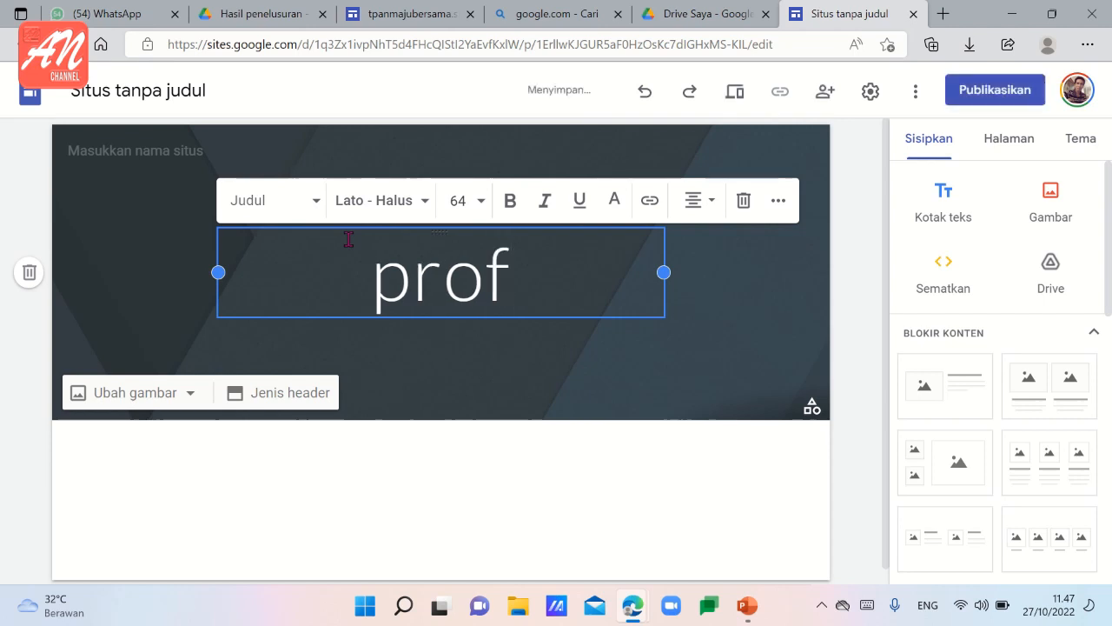
type("ile")
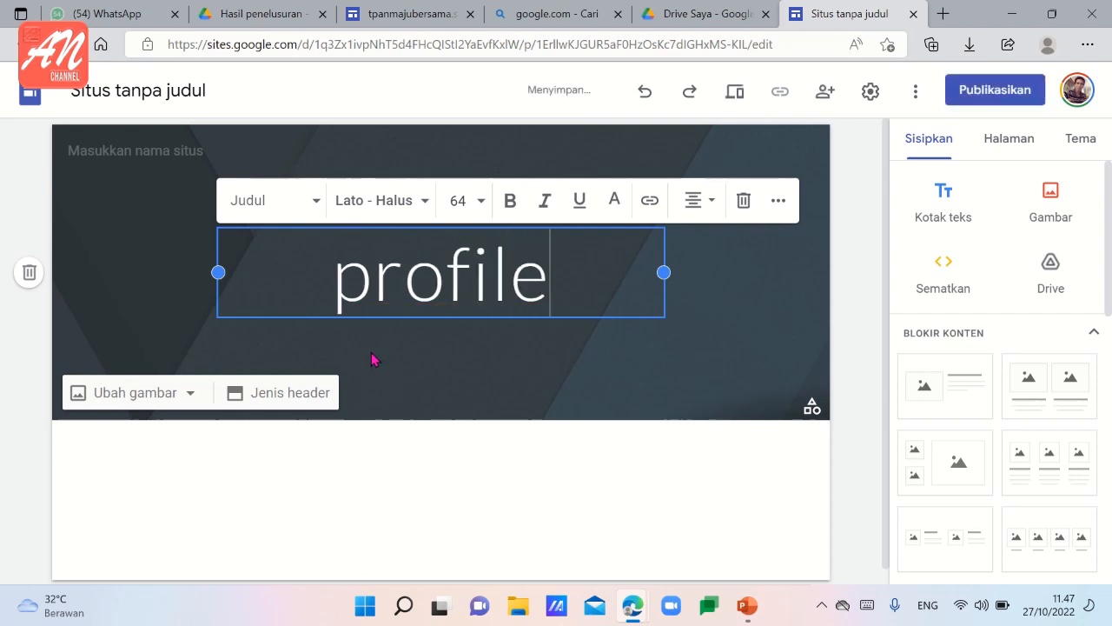
type(" lembaga")
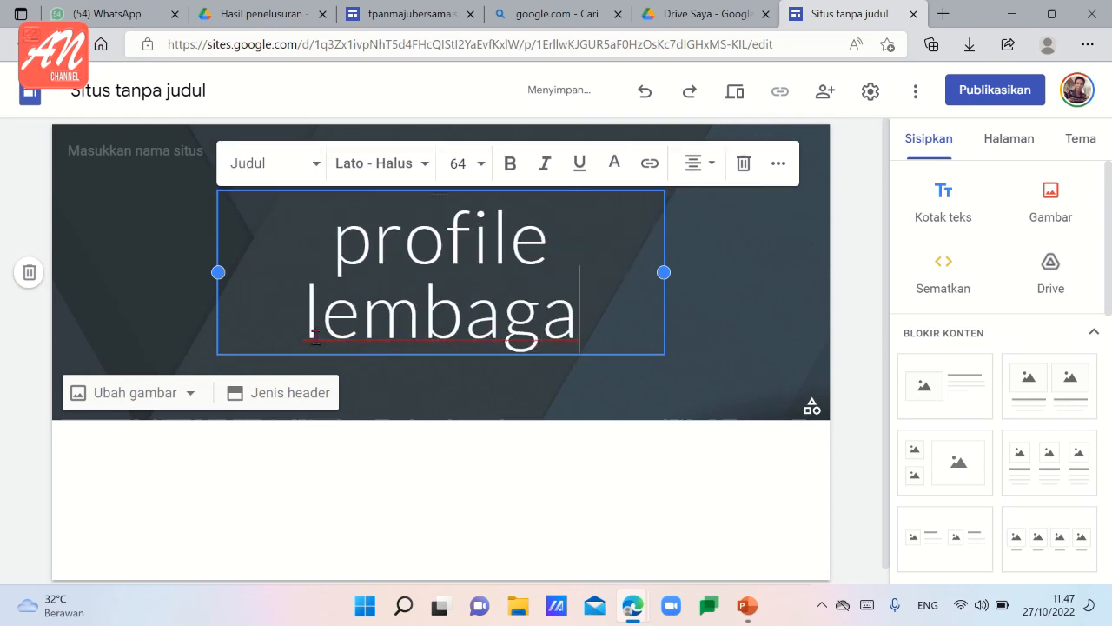
Replace the page title in the header with "SPS NUSA".
left_click_drag(338, 245, 582, 329)
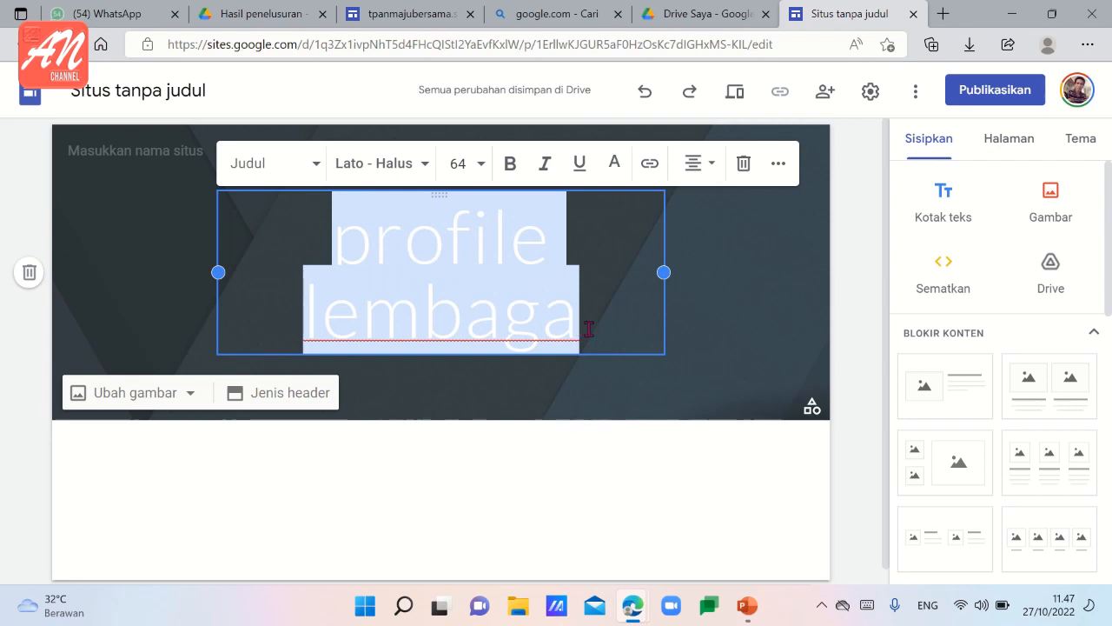
type("S")
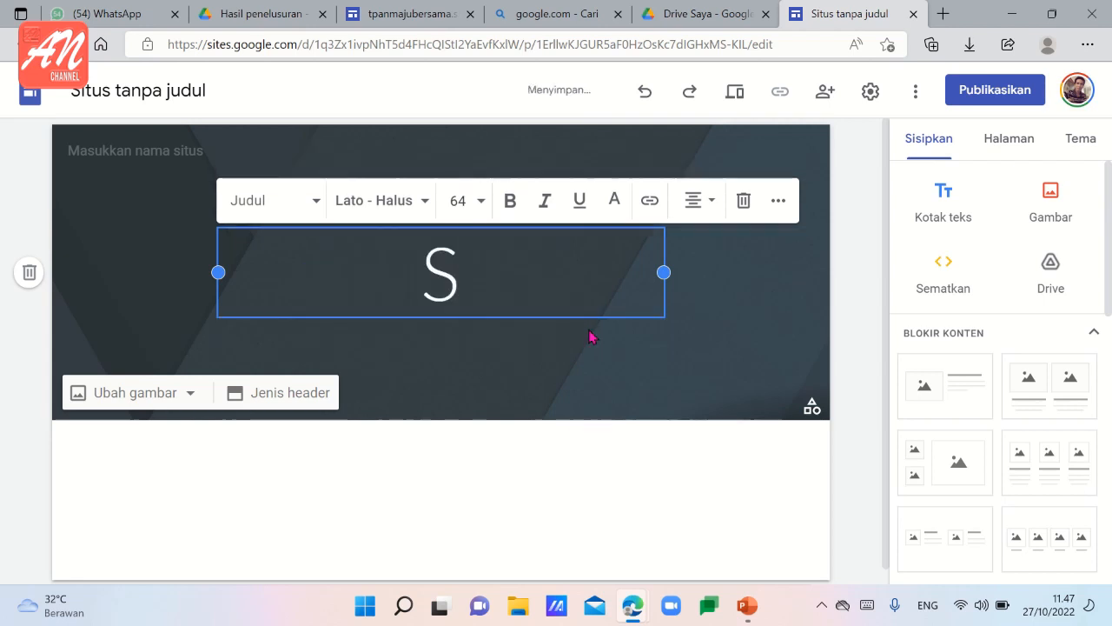
type("PS NUSA")
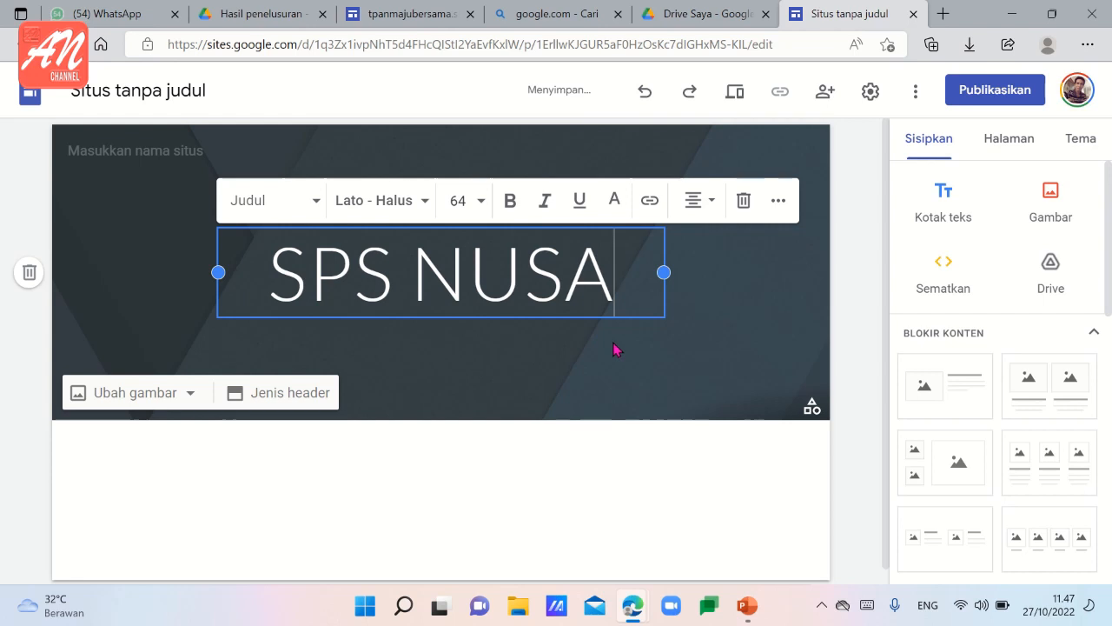
left_click(614, 349)
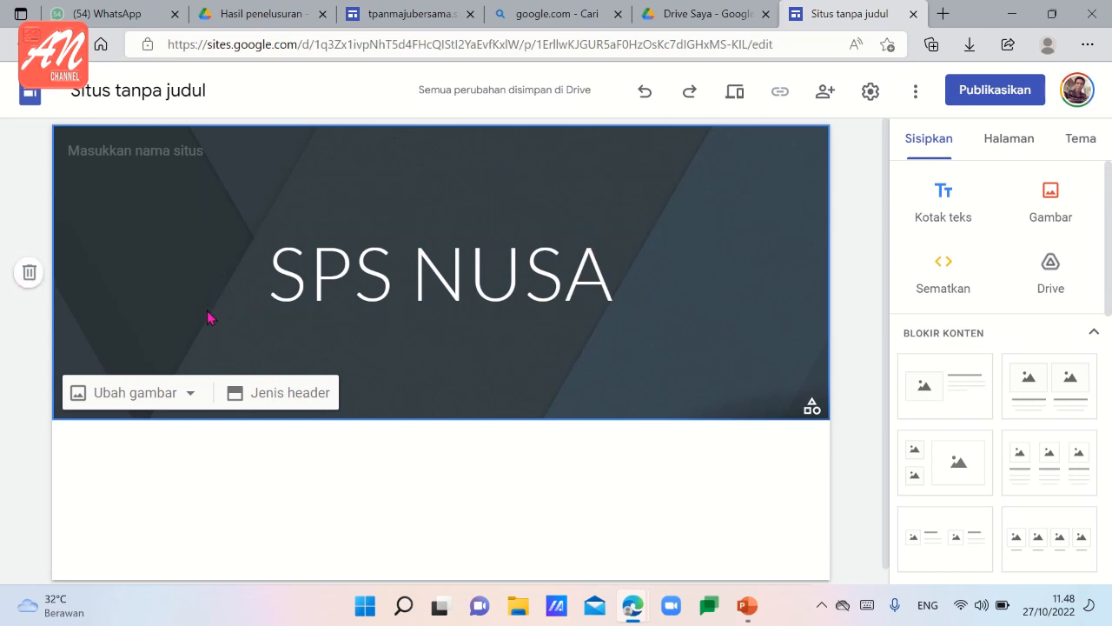
Try the header types Sampul, Spanduk besar and Hanya judul, and set the header back to Spanduk.
left_click(297, 402)
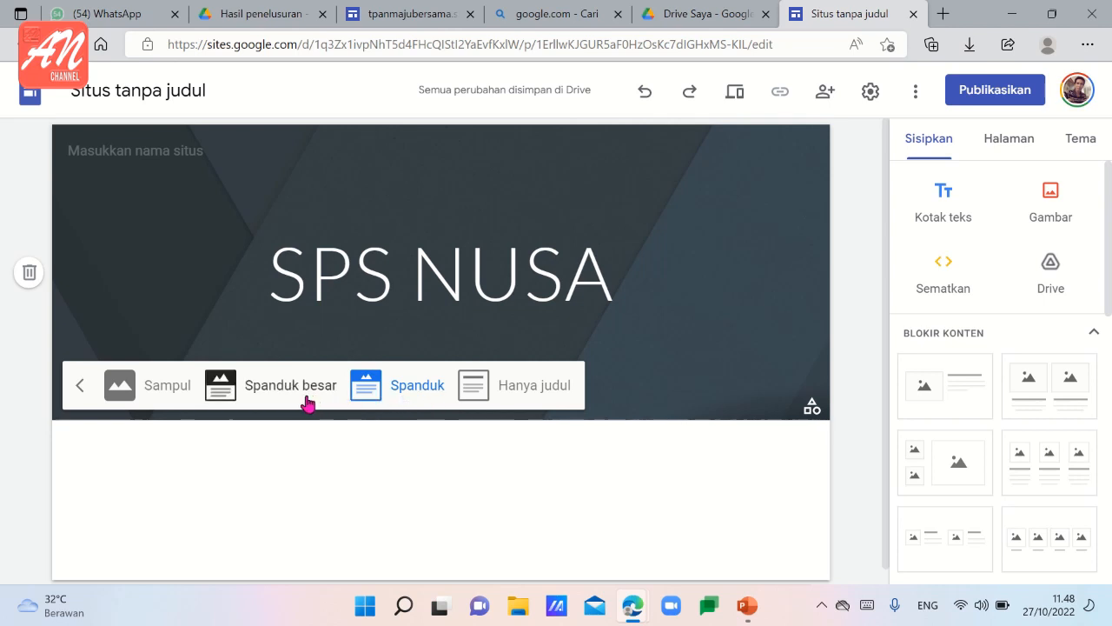
left_click(167, 384)
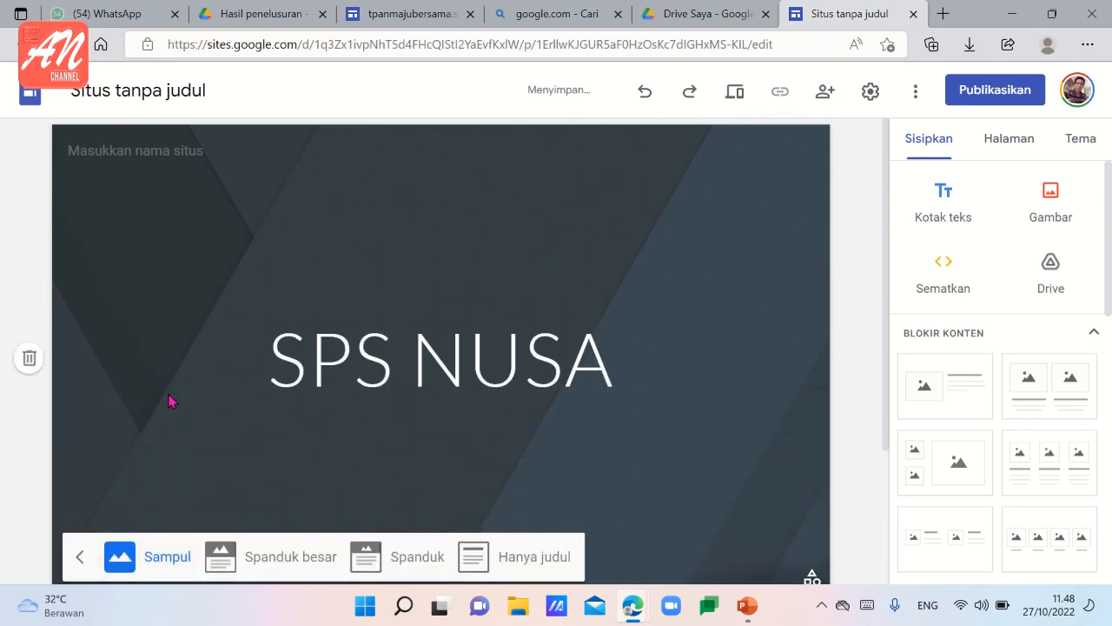
left_click(296, 556)
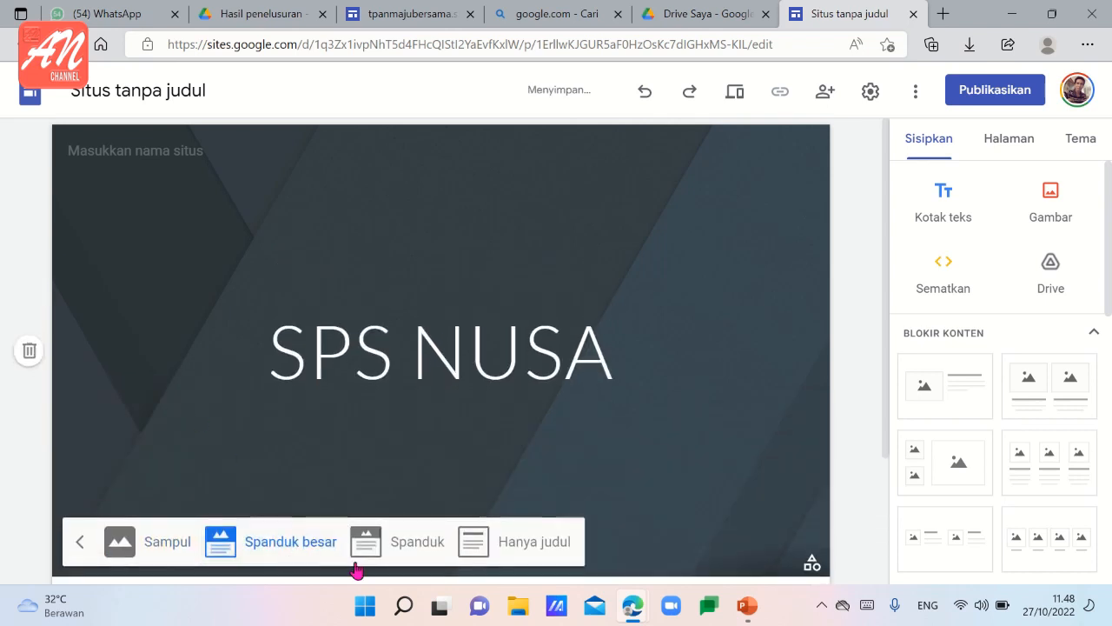
left_click(416, 551)
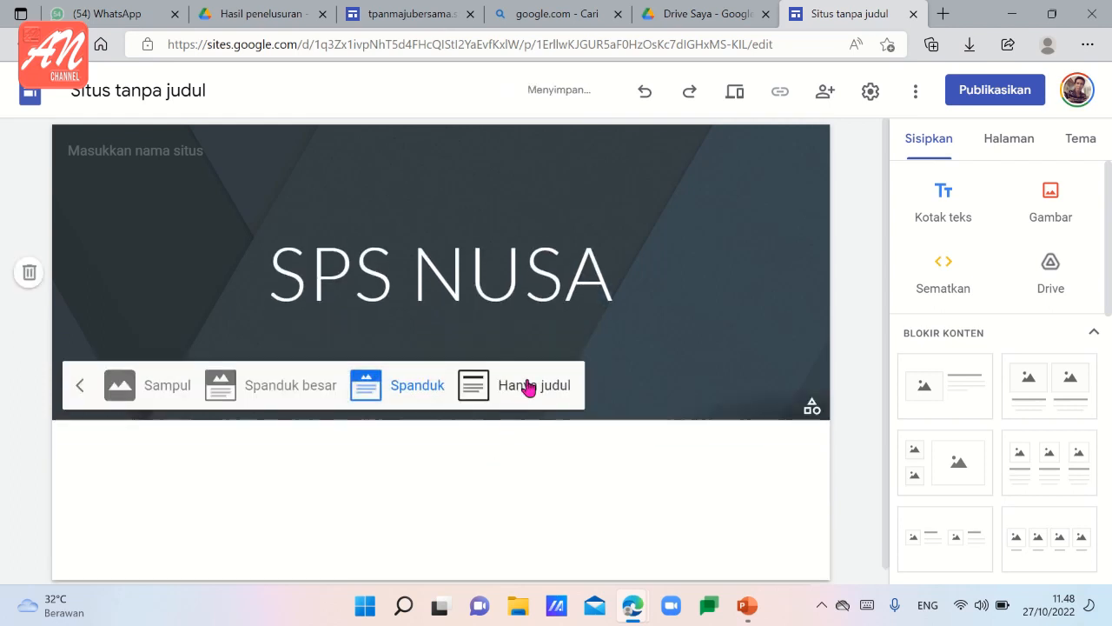
left_click(528, 386)
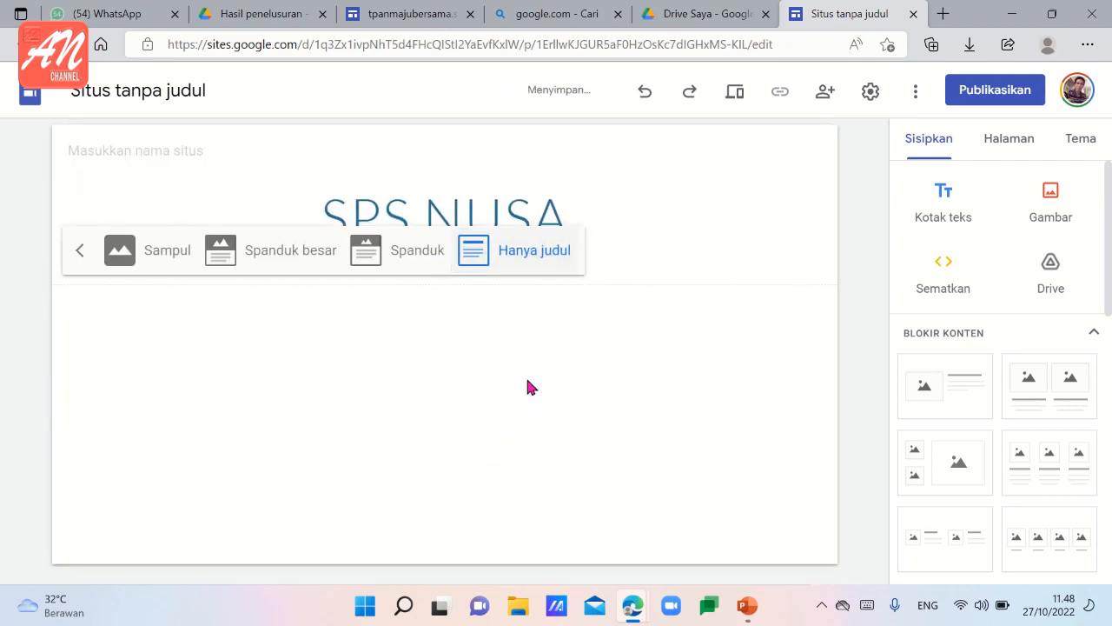
left_click(401, 249)
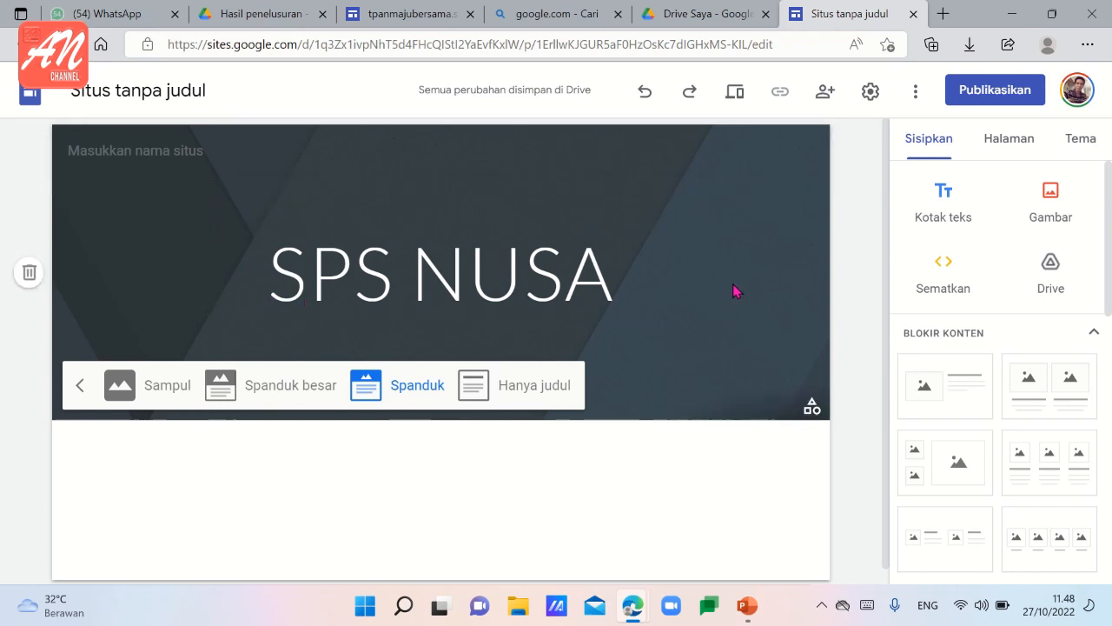
Browse the themes made by Google and apply the Impresi theme to the site.
left_click(1091, 143)
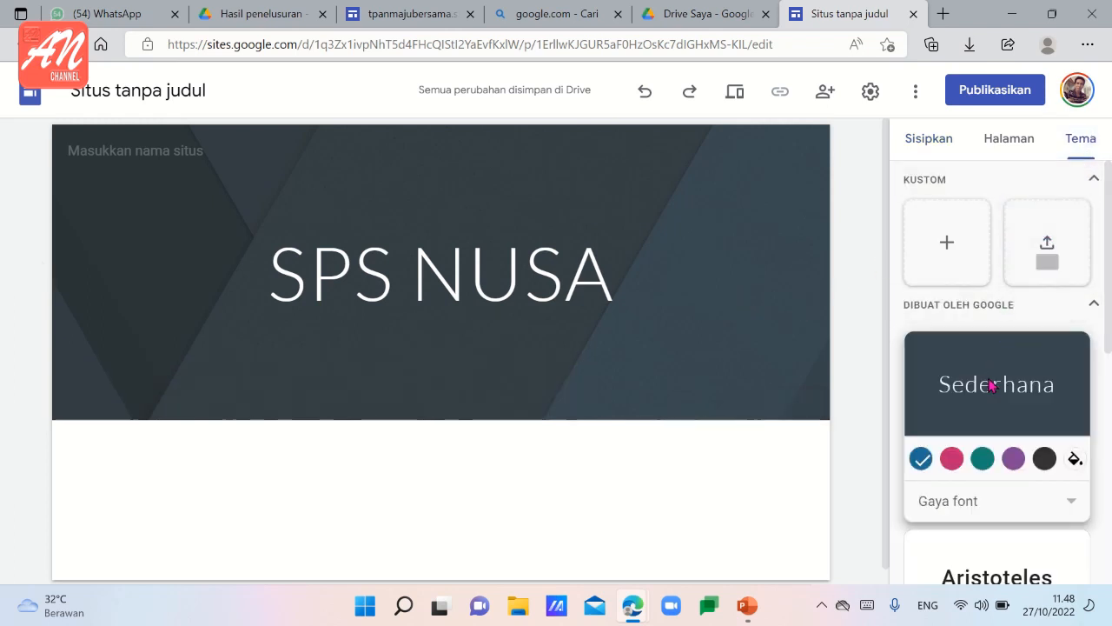
scroll(990, 386, "down", 5)
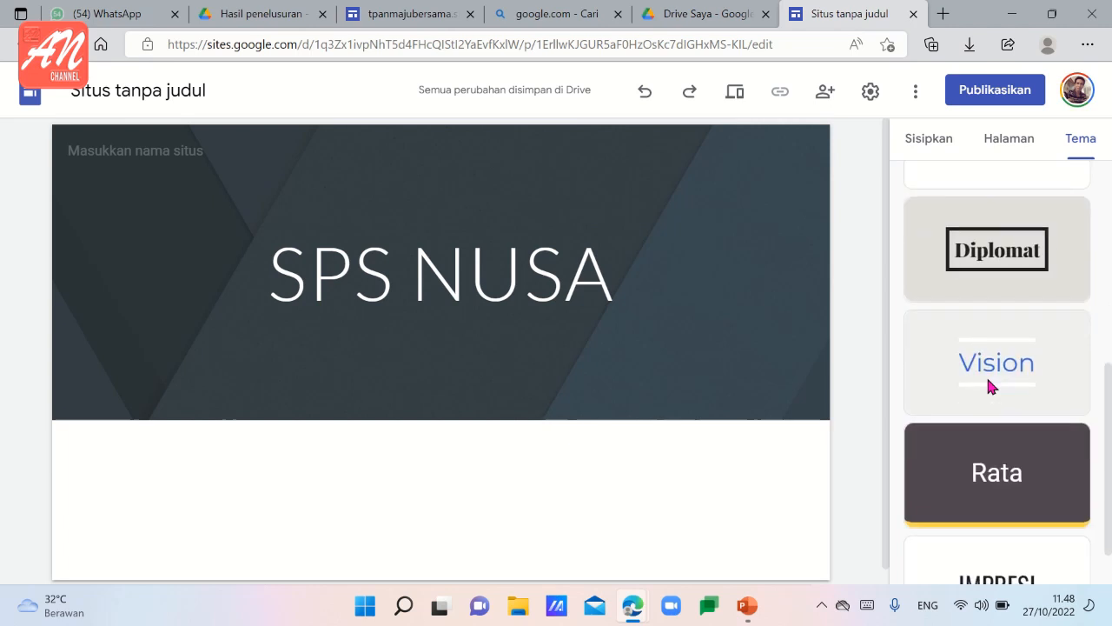
scroll(991, 386, "down", 1)
scroll(1004, 439, "up", 2)
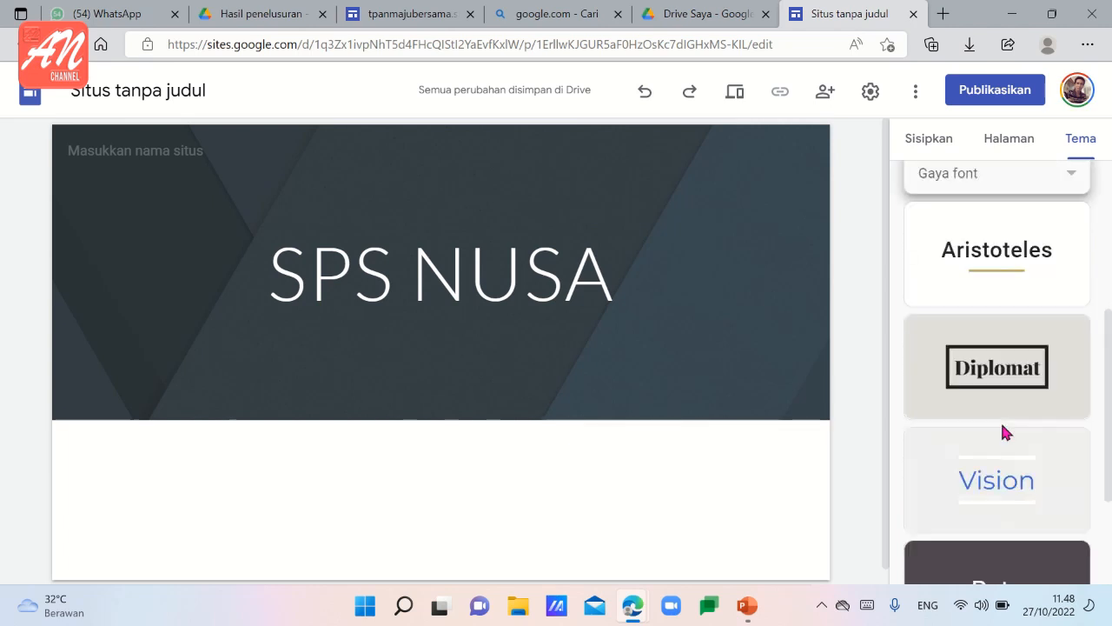
scroll(1004, 408, "up", 2)
scroll(1004, 400, "down", 4)
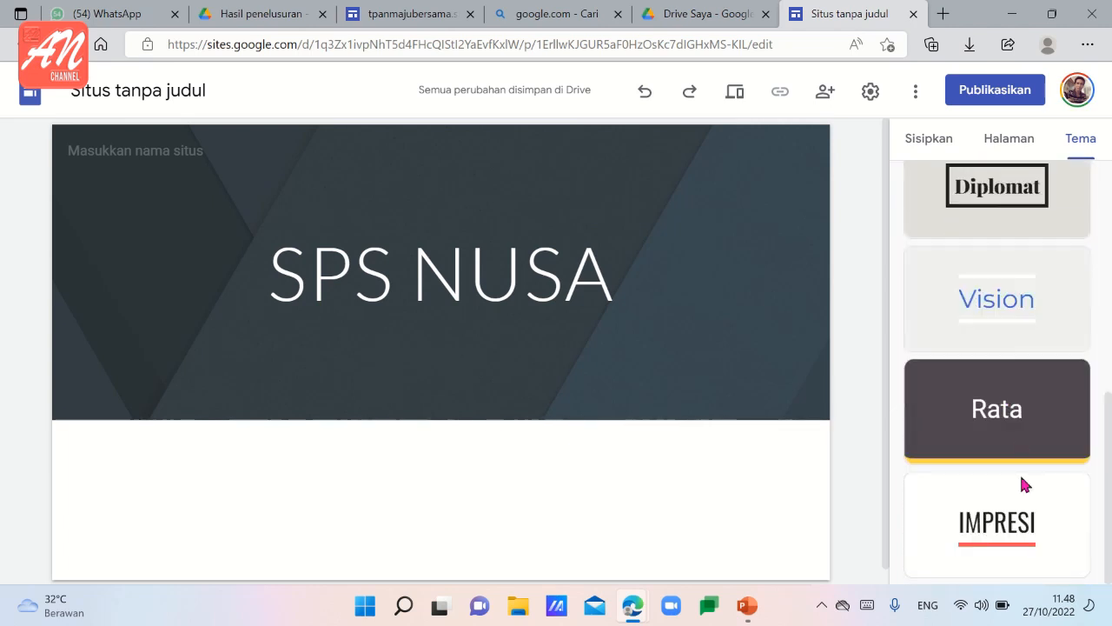
left_click(1022, 527)
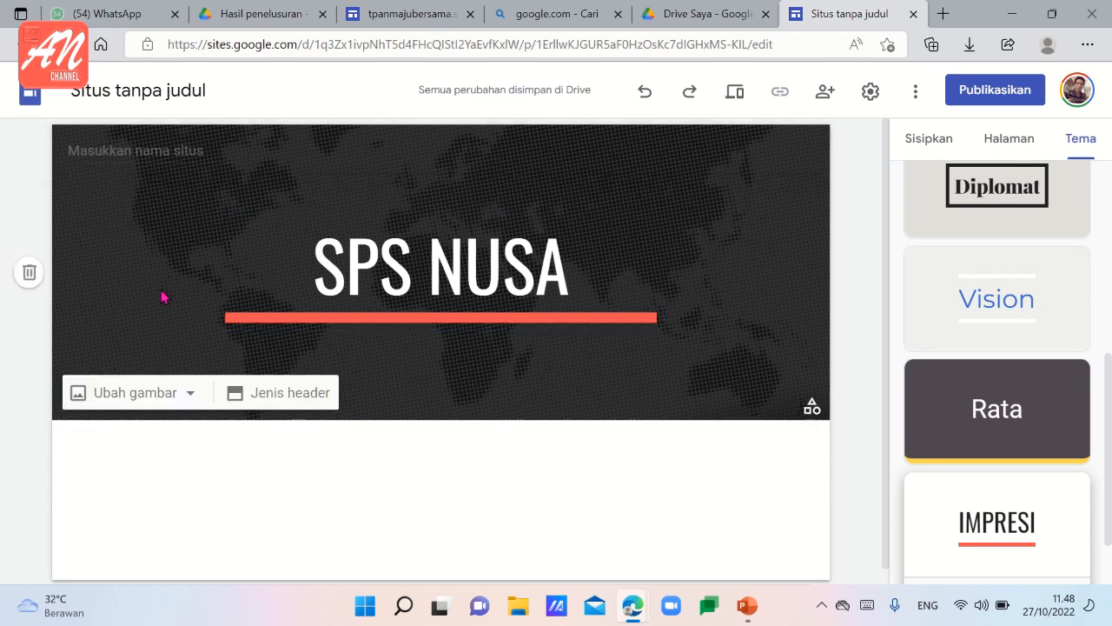
Set the header image to the gallery photo of a blue notebook with a pen and remove its readability adjustment.
left_click(189, 397)
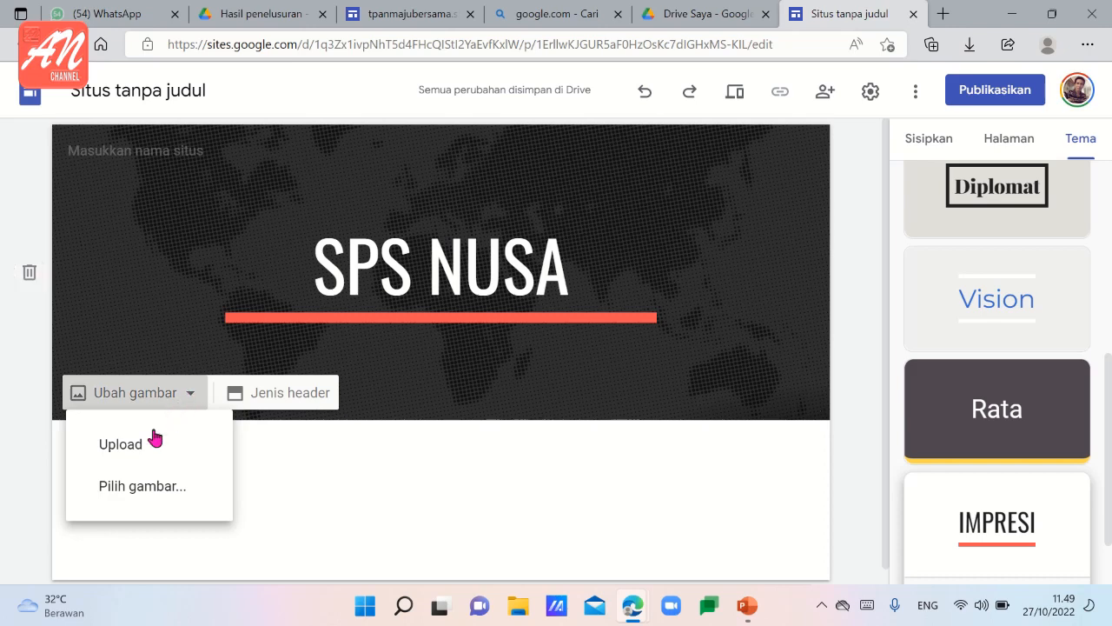
left_click(149, 492)
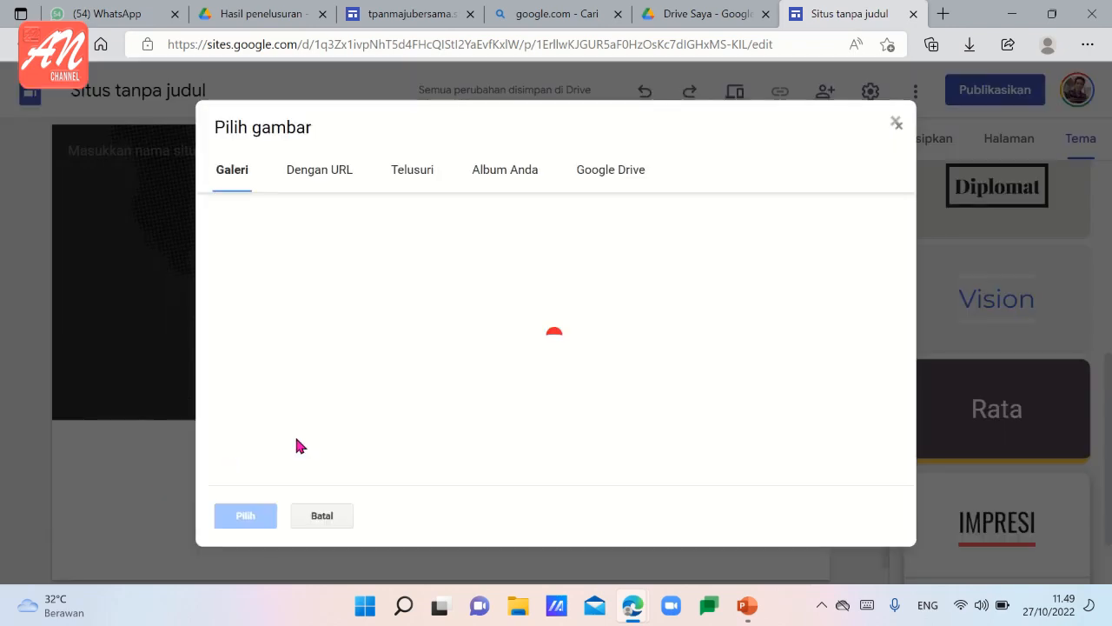
scroll(496, 371, "down", 2)
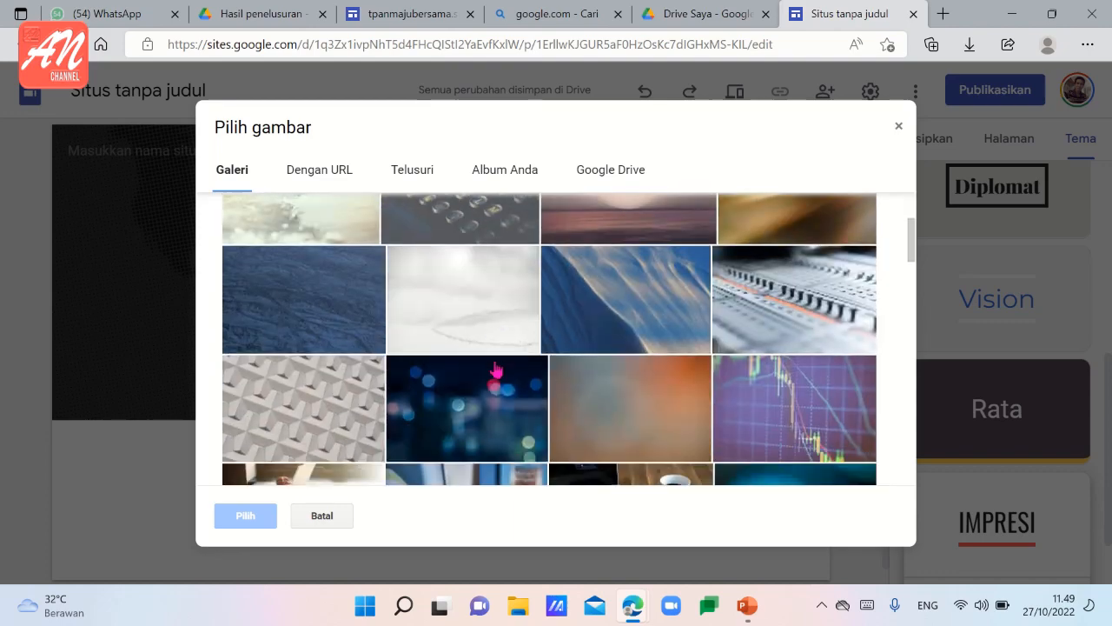
scroll(496, 371, "down", 2)
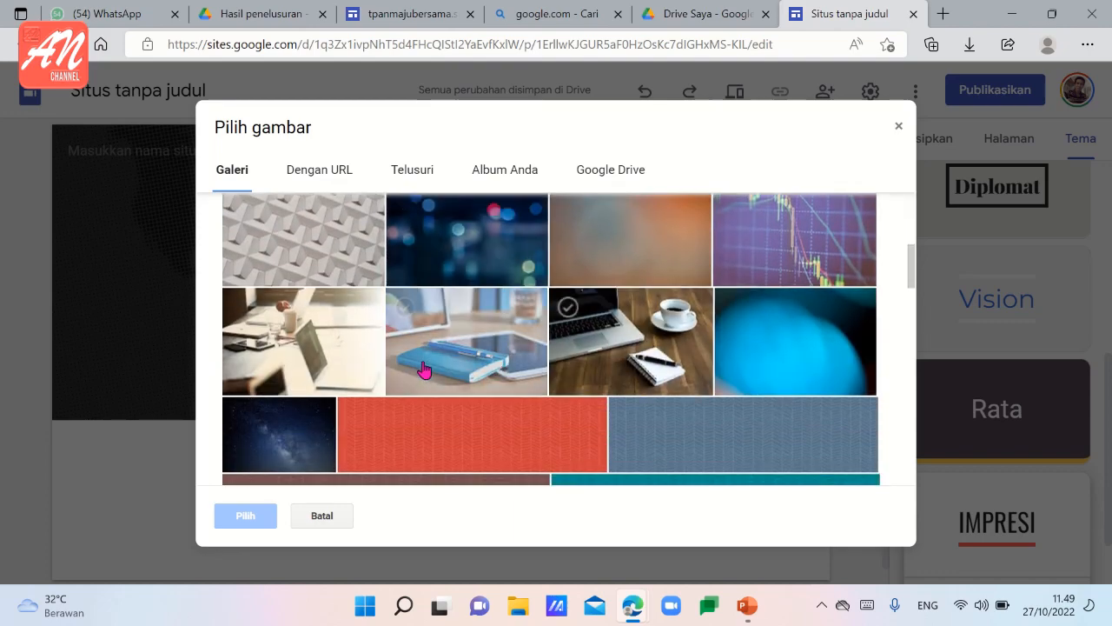
scroll(431, 369, "down", 2)
scroll(456, 356, "up", 1)
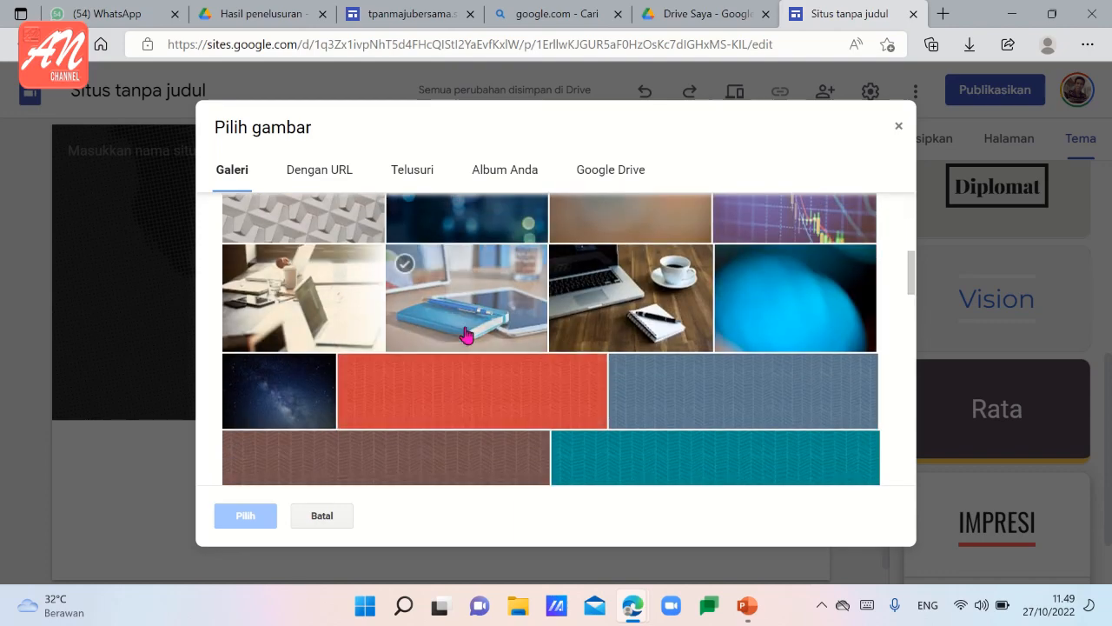
left_click(465, 333)
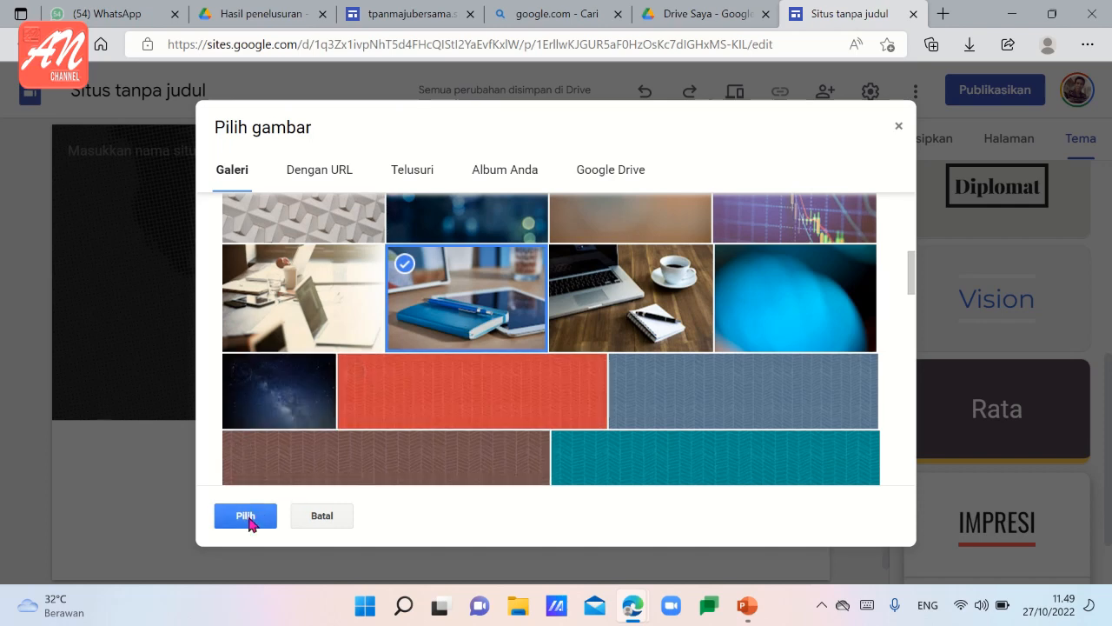
left_click(246, 517)
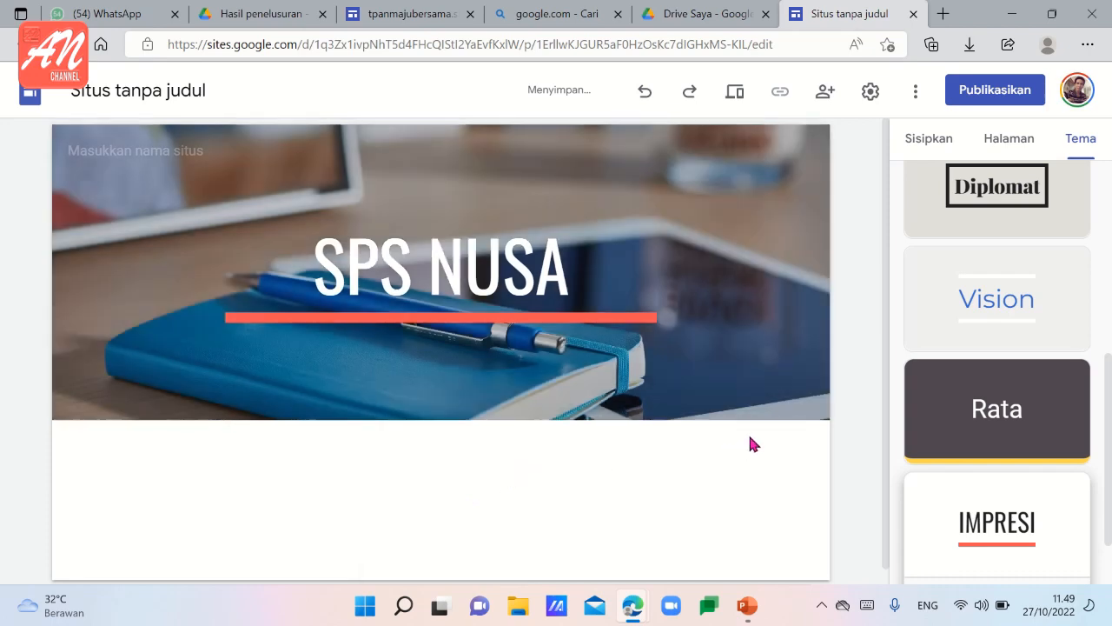
mouse_move(814, 412)
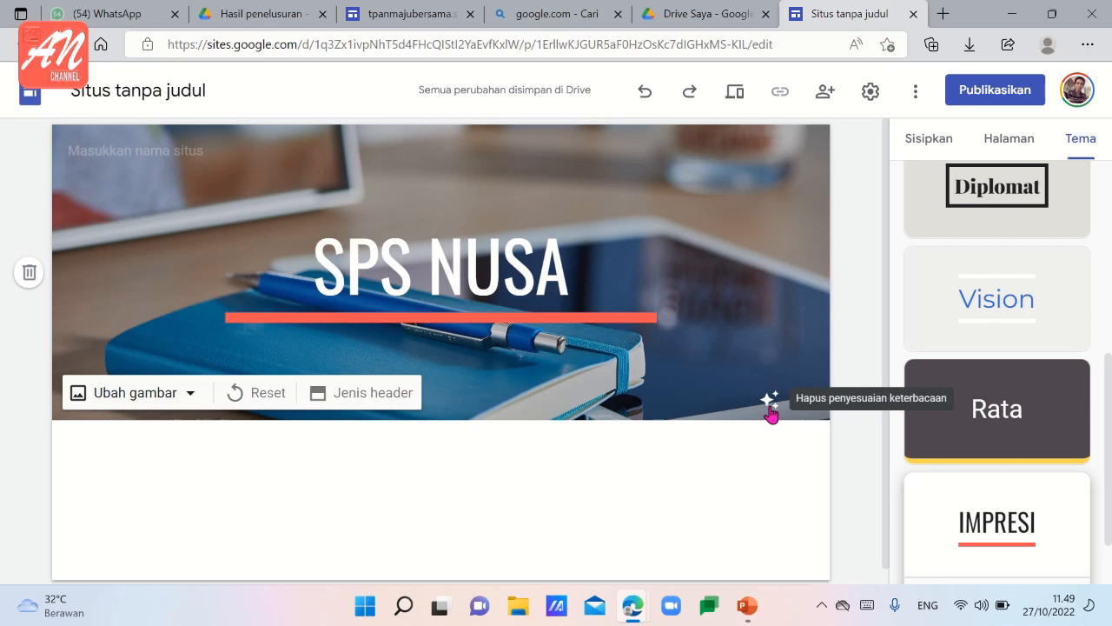
left_click(769, 408)
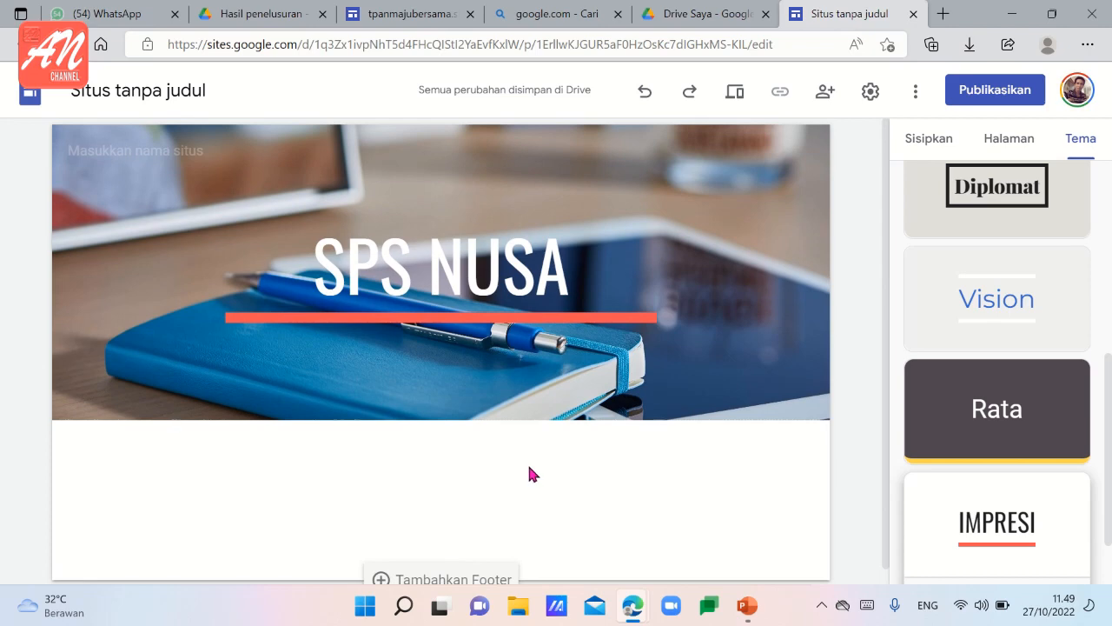
Name the site document "spsnusa.sites".
left_click(101, 88)
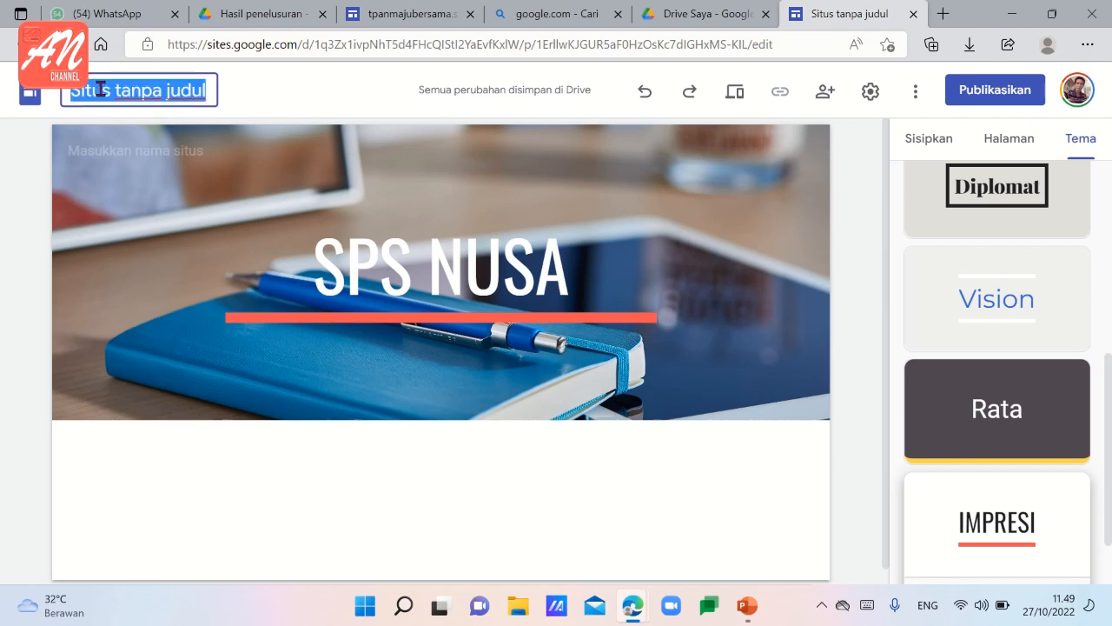
type("sps")
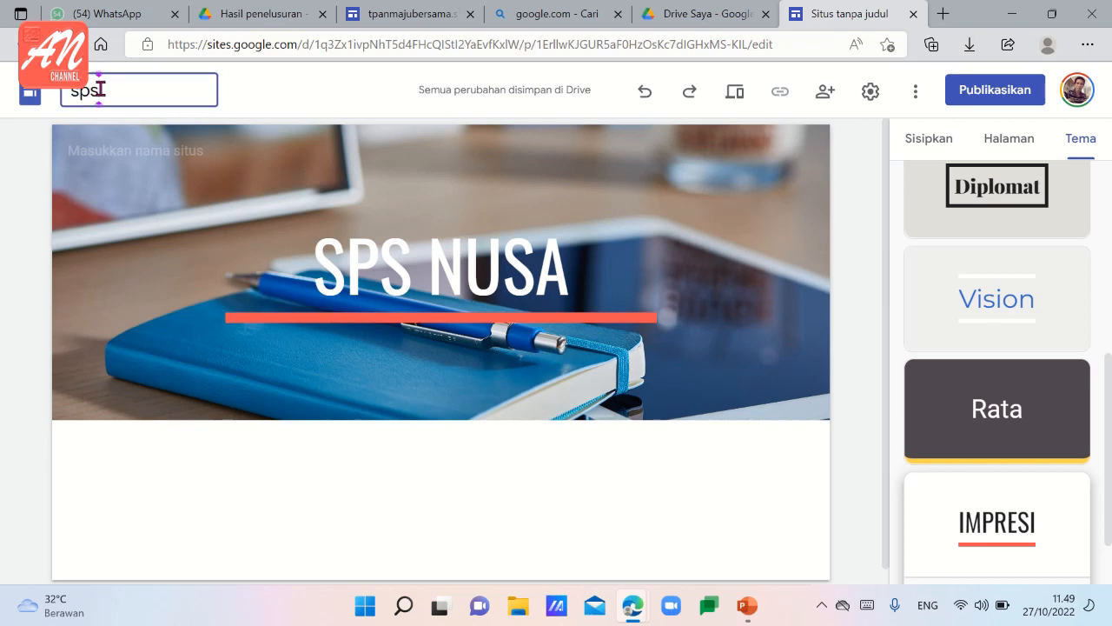
type(" nusa.")
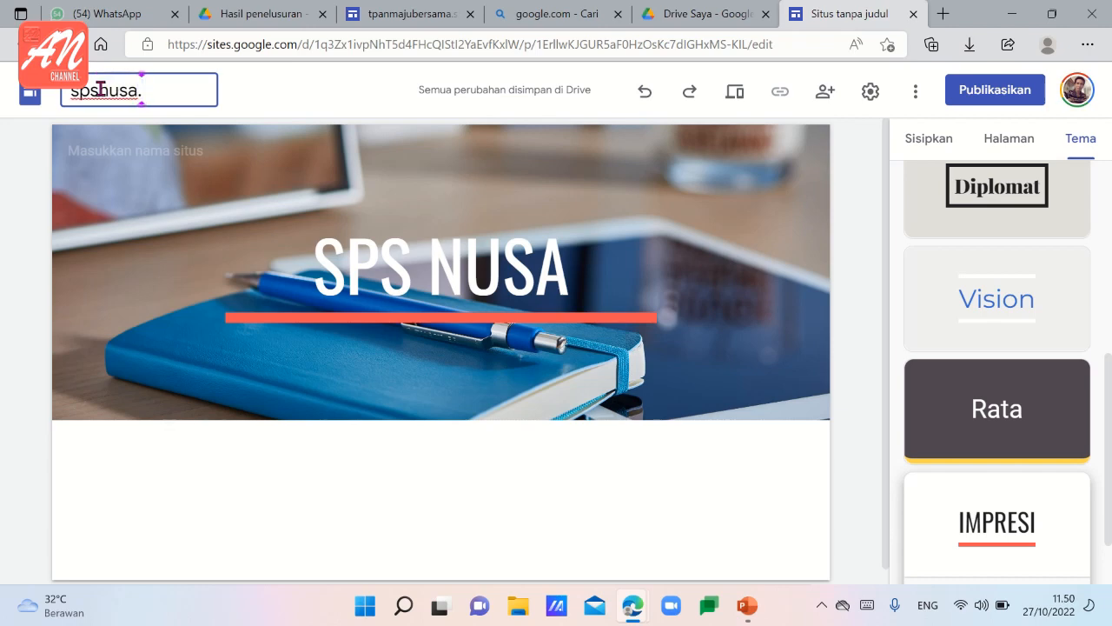
type("sites")
left_click(267, 335)
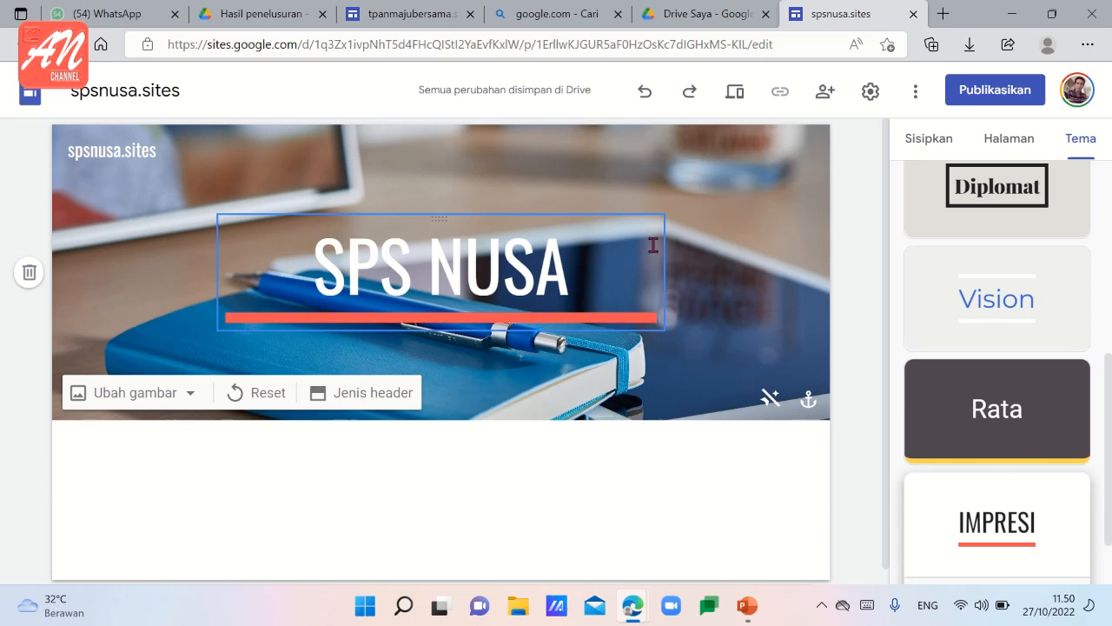
Rename the home page, Halaman Muka, as PROFILE in its page properties.
left_click(1021, 149)
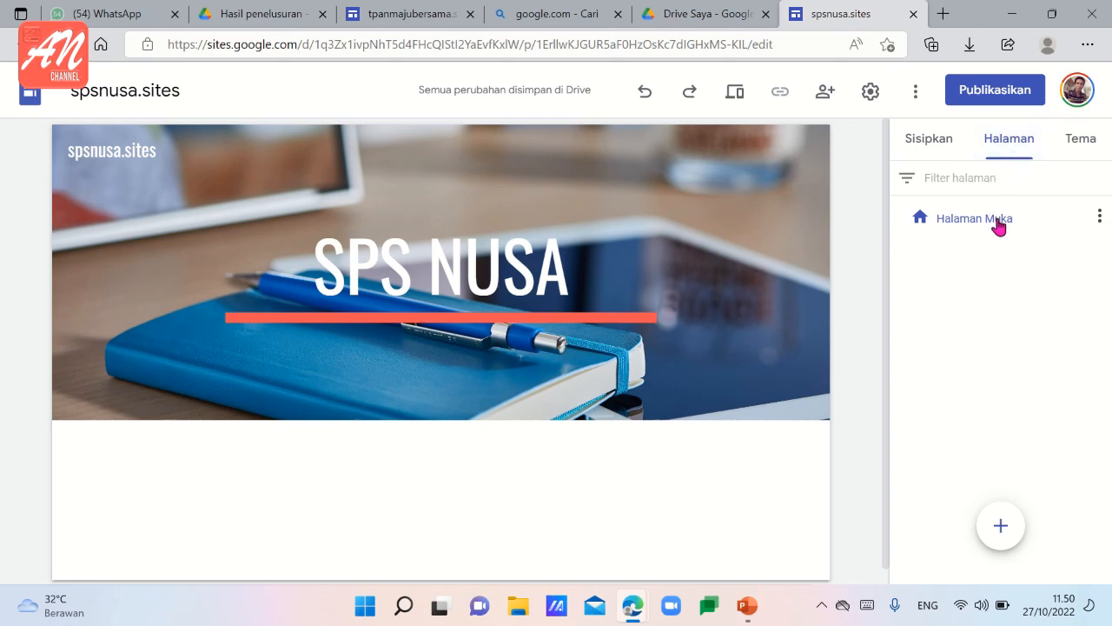
left_click(1100, 218)
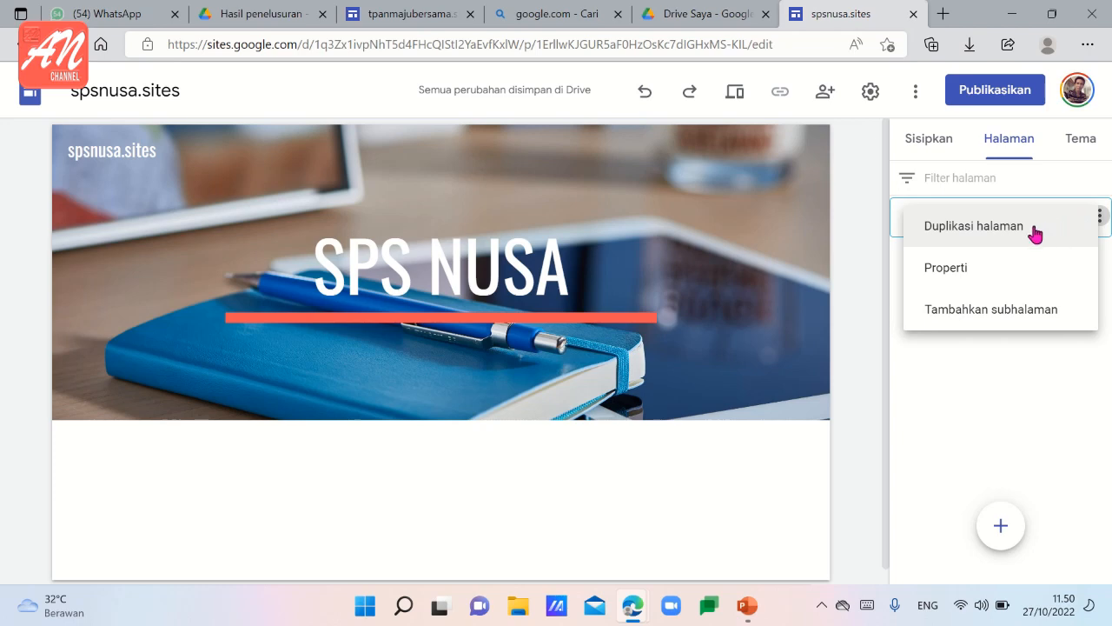
left_click(959, 276)
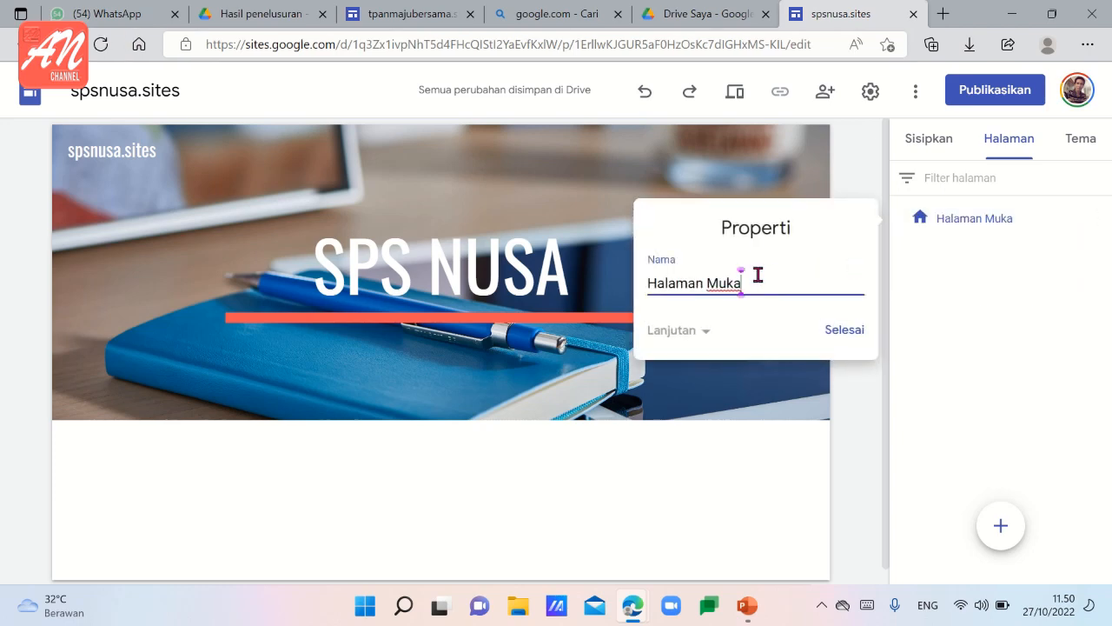
key("BackSpace")
key("BackSpace")
key("BackSpace")
key("BackSpace")
key("BackSpace")
key("BackSpace")
key("BackSpace")
key("BackSpace")
key("BackSpace")
key("BackSpace")
key("BackSpace")
key("BackSpace")
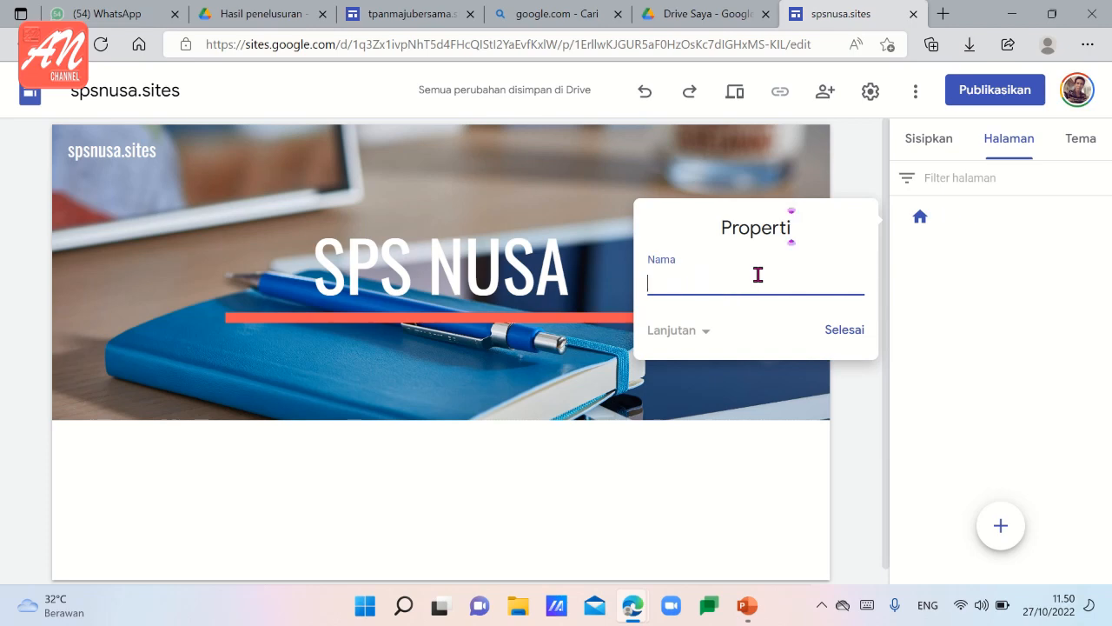
type("p")
key("BackSpace")
type("Profile")
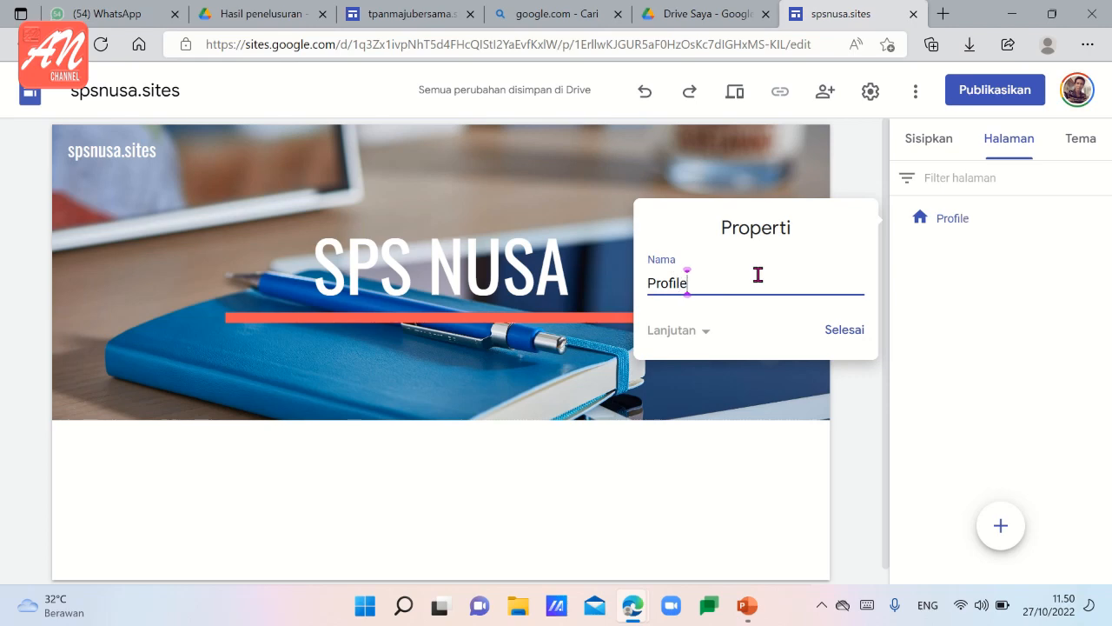
key("BackSpace")
key("BackSpace")
key("BackSpace")
key("BackSpace")
key("BackSpace")
key("BackSpace")
key("BackSpace")
type("PROFILE")
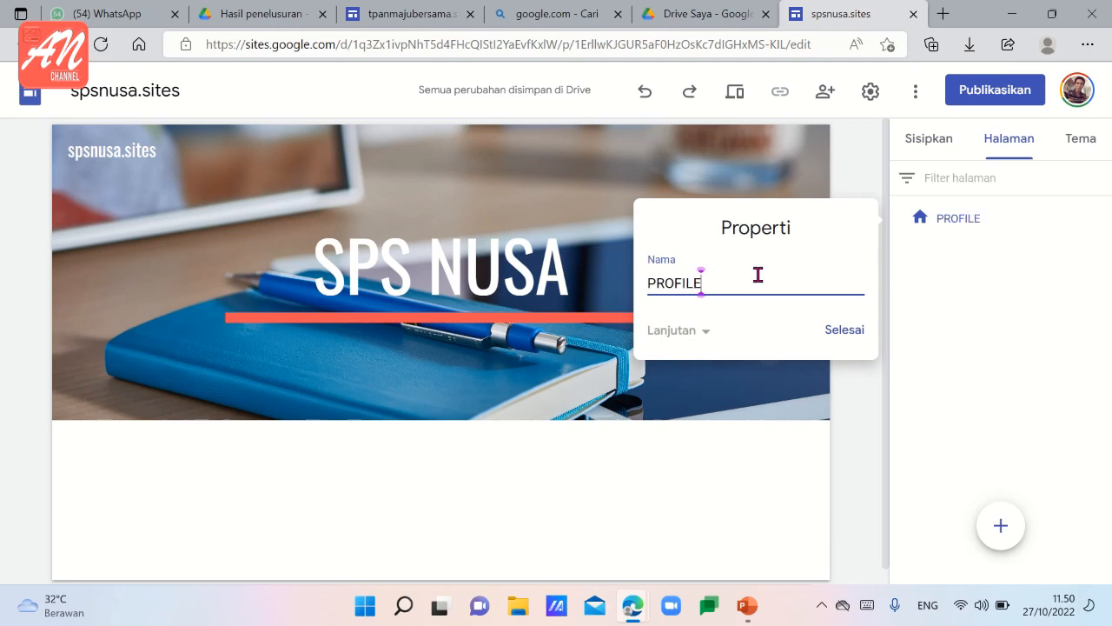
left_click(846, 335)
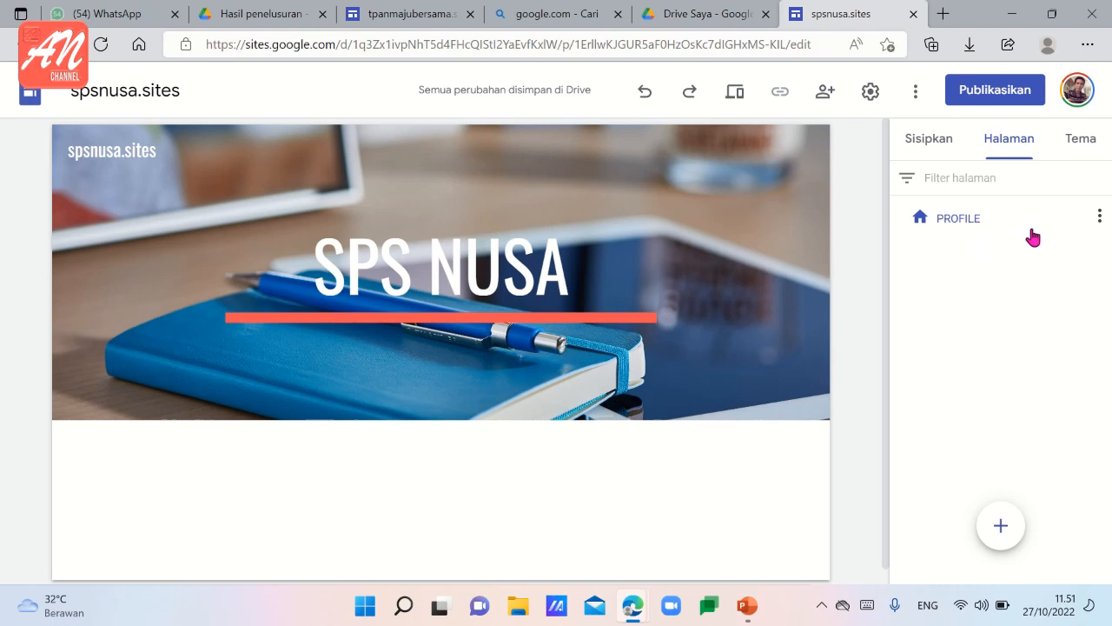
Duplicate the PROFILE page and name the copy STANDAR NASIONAL PENDIDIKAN.
left_click(1100, 217)
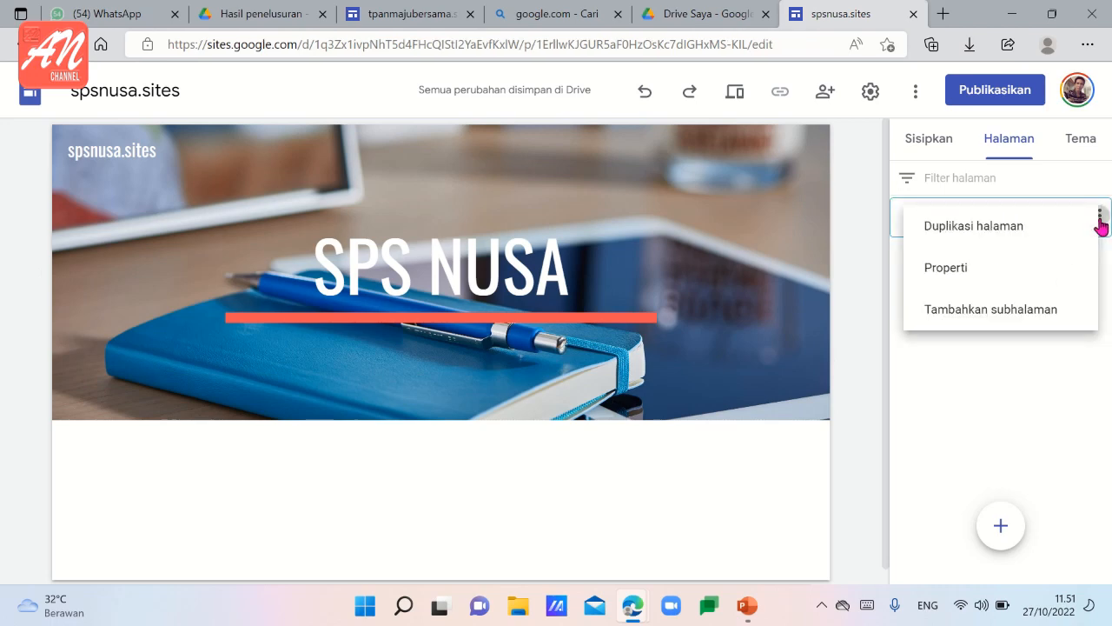
left_click(991, 229)
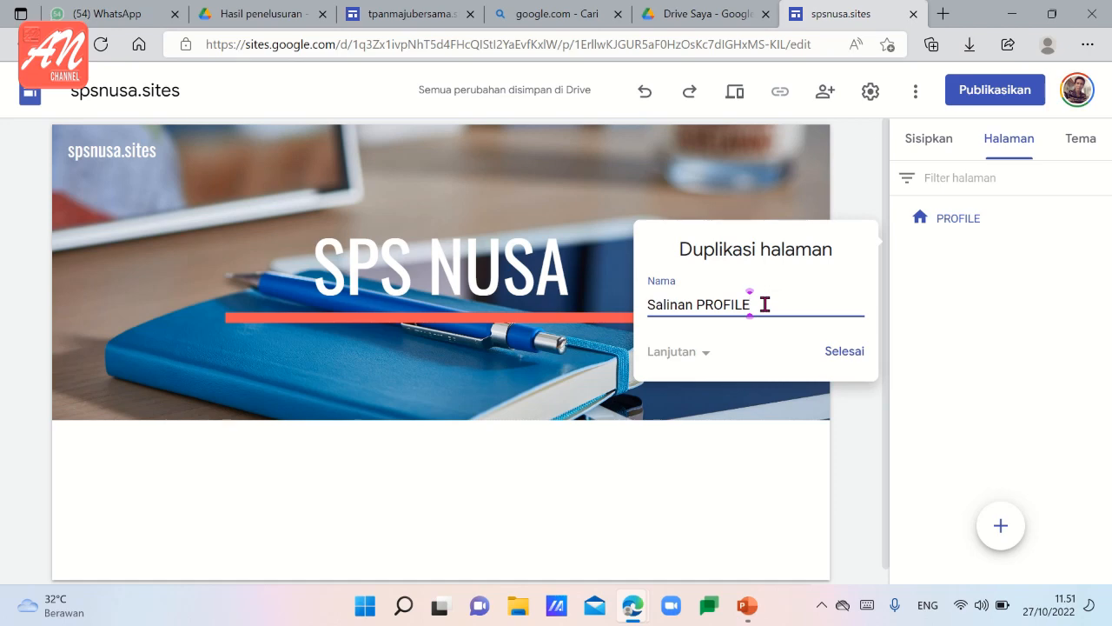
key("BackSpace")
key("BackSpace")
key("BackSpace")
key("BackSpace")
key("BackSpace")
key("BackSpace")
key("BackSpace")
key("BackSpace")
key("BackSpace")
key("BackSpace")
key("BackSpace")
key("BackSpace")
key("BackSpace")
key("BackSpace")
key("BackSpace")
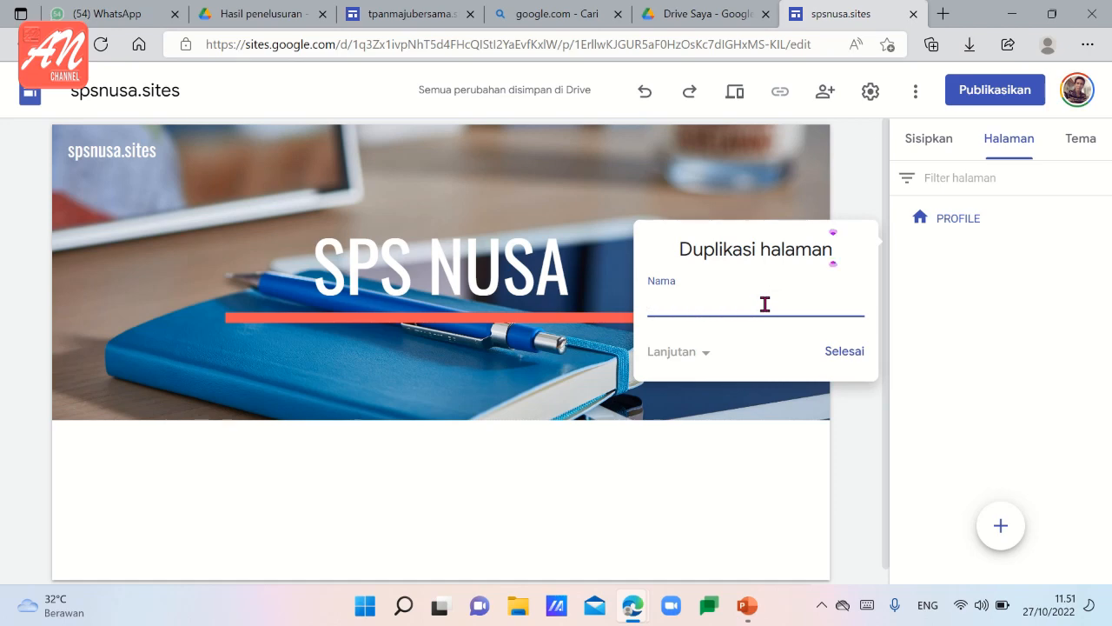
type("STANDAR ")
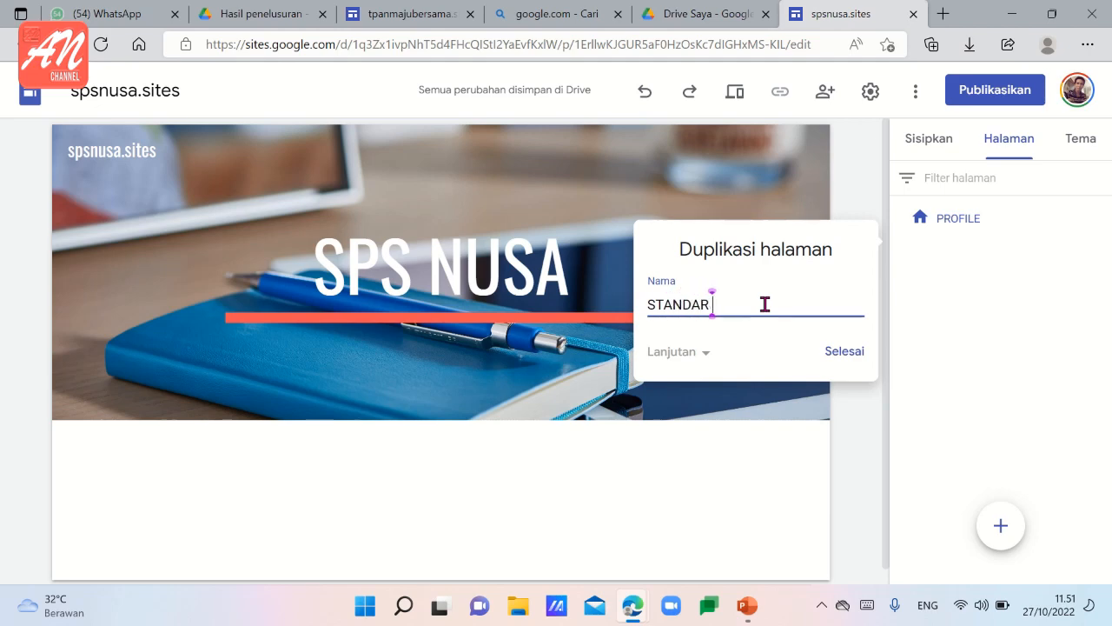
type("NASIONAL PENDIDIKAN")
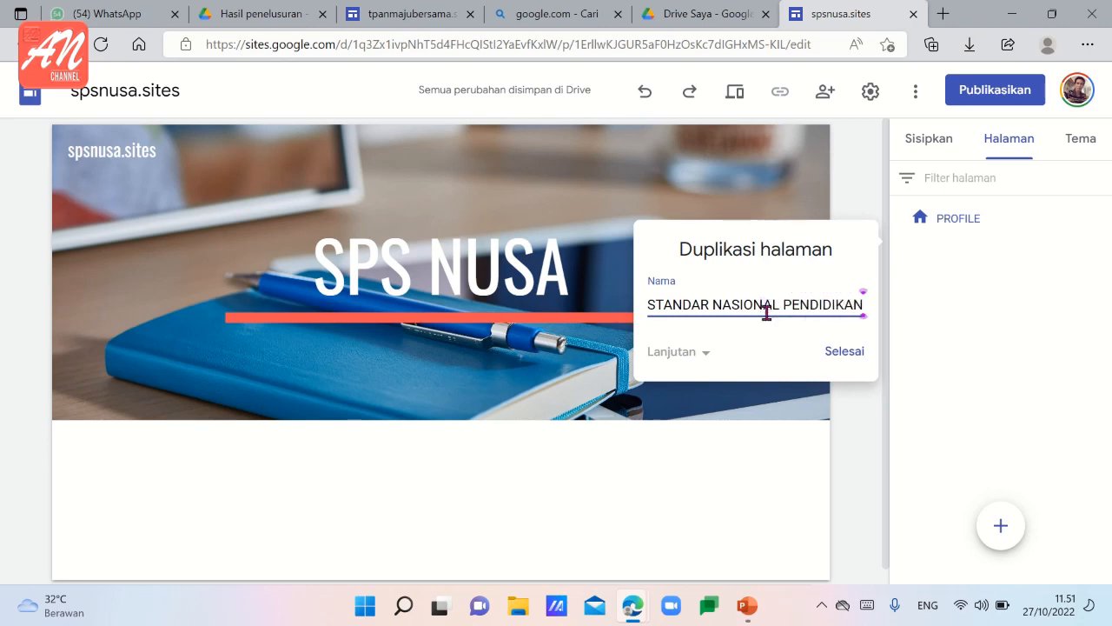
left_click(845, 352)
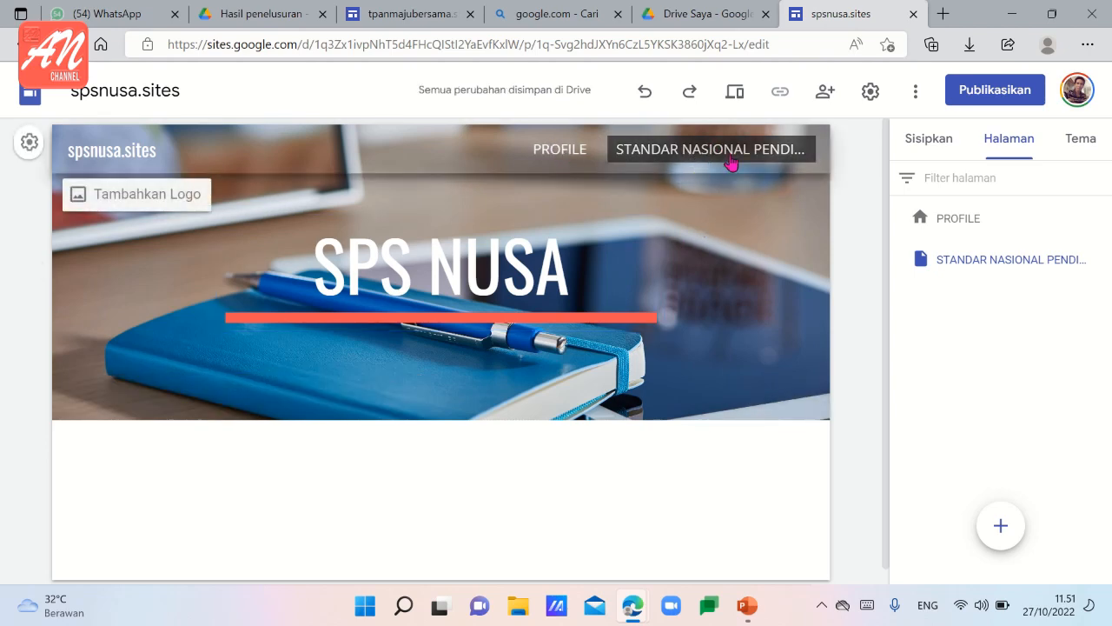
Shorten the name of the duplicated page to STANDAR NASIONAL in its properties.
mouse_move(1101, 262)
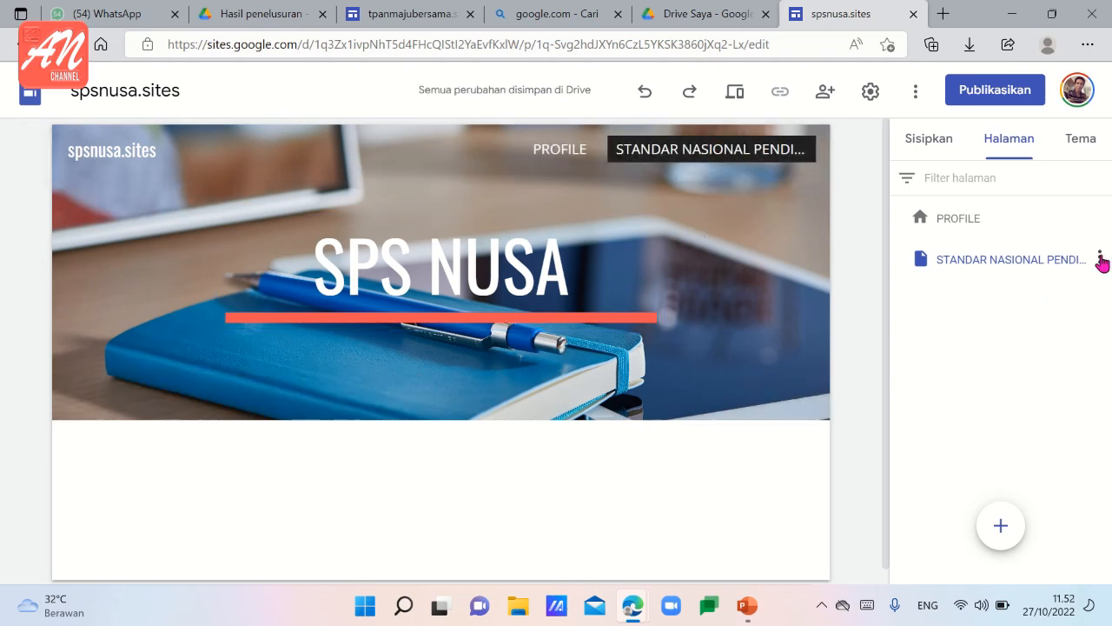
left_click(1100, 258)
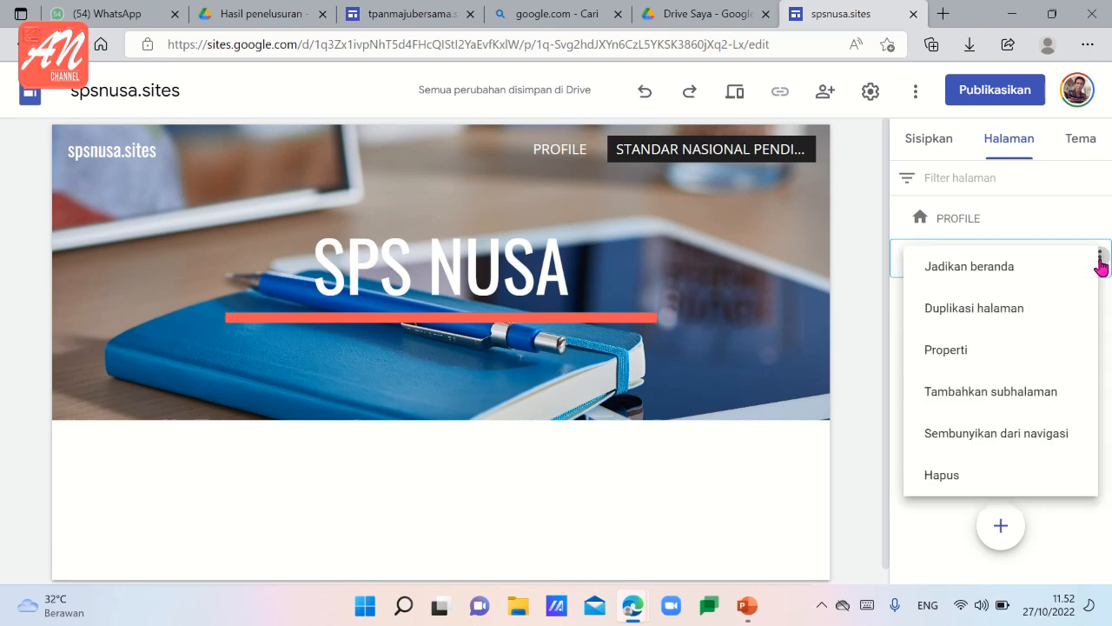
left_click(946, 350)
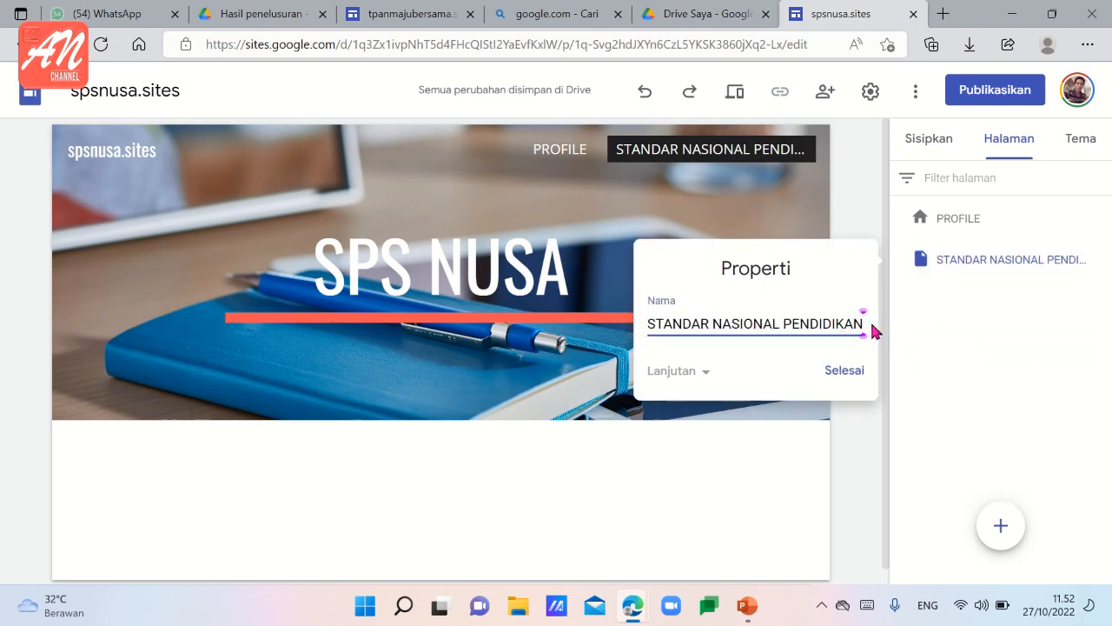
key("BackSpace")
key("BackSpace")
key("BackSpace")
key("BackSpace")
key("BackSpace")
key("BackSpace")
key("BackSpace")
key("BackSpace")
key("BackSpace")
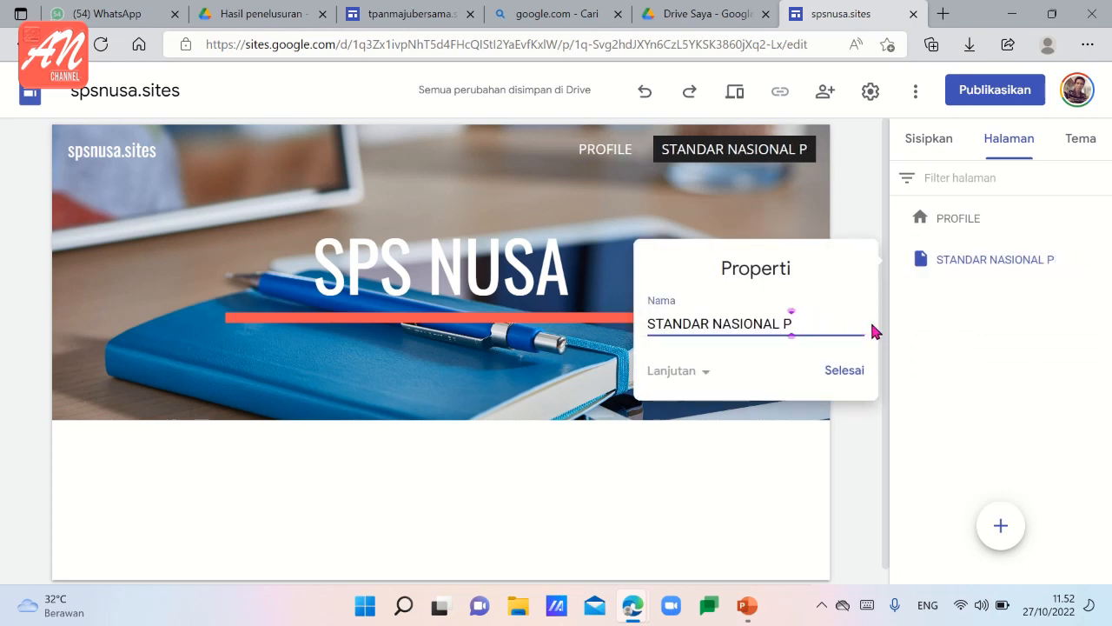
key("BackSpace")
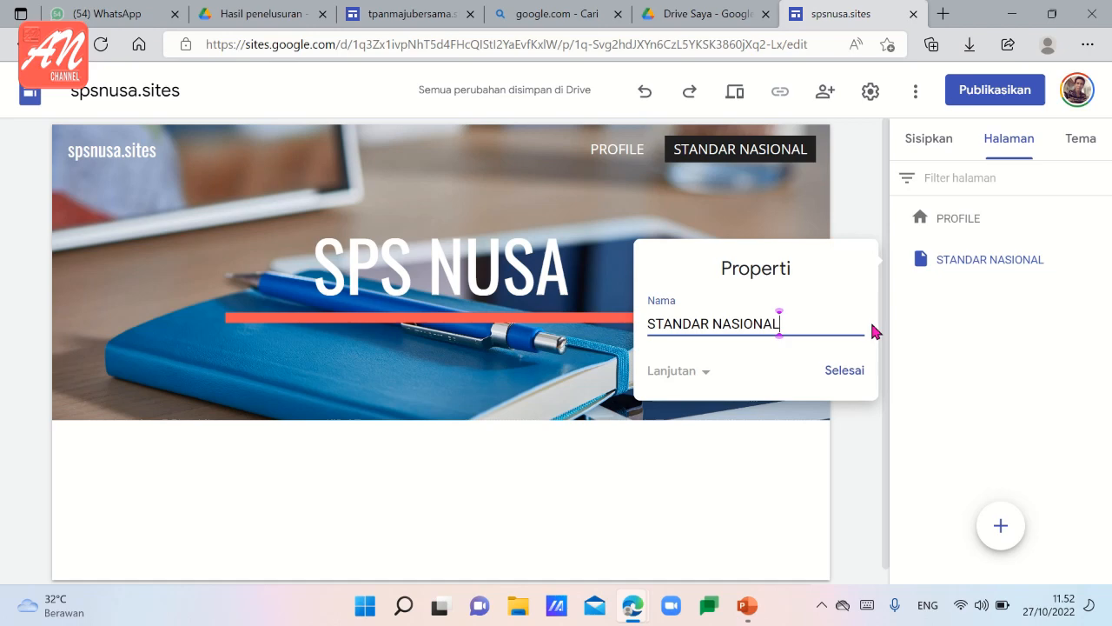
left_click(843, 372)
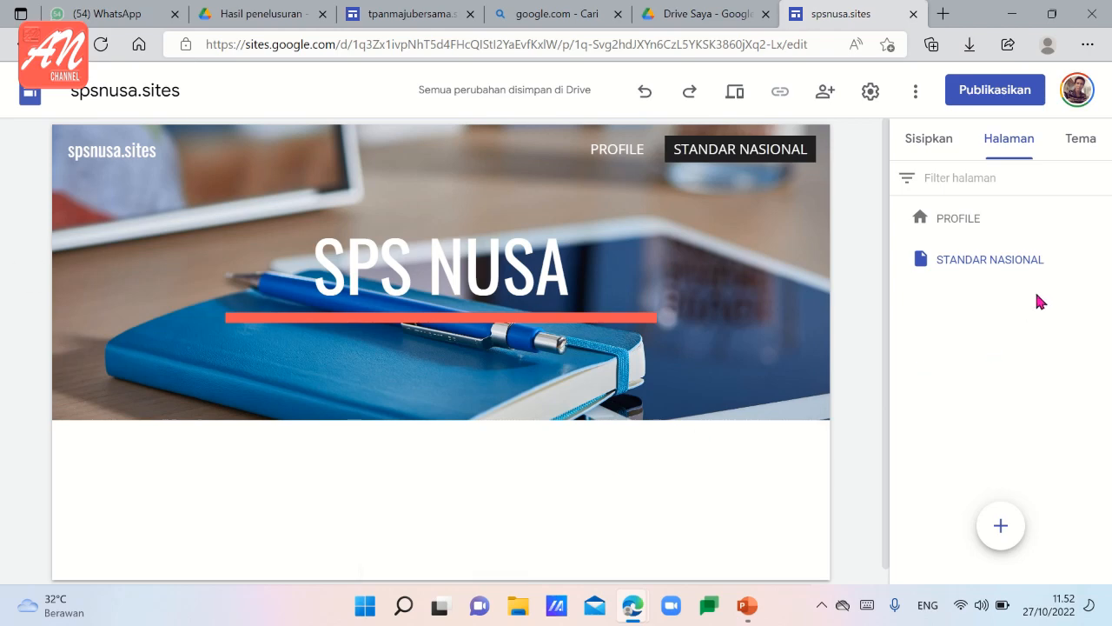
mouse_move(1048, 273)
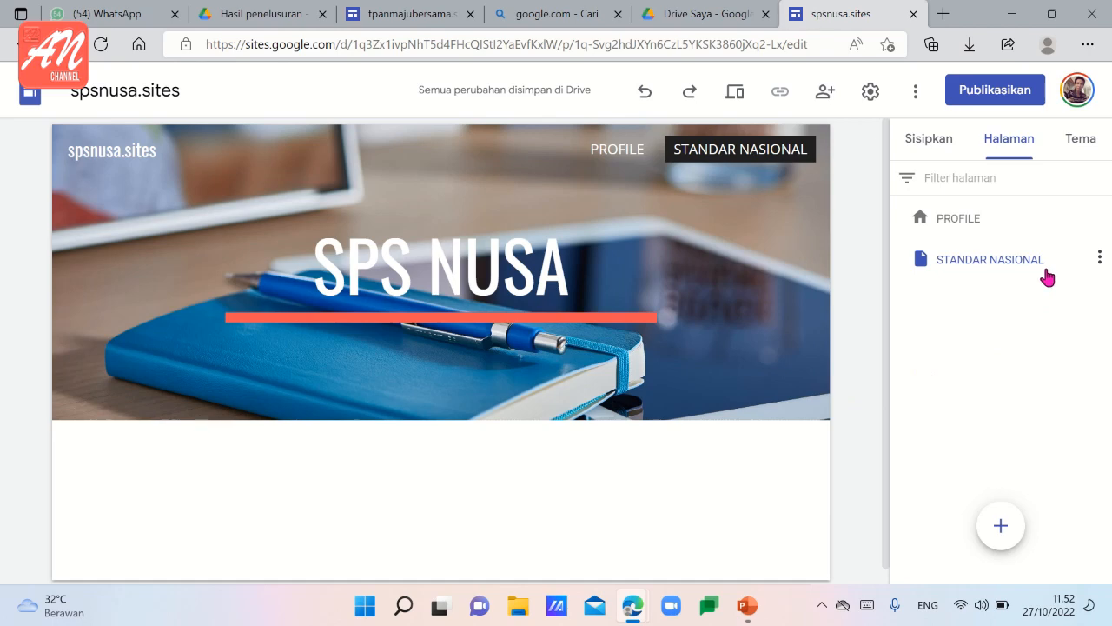
left_click(1100, 260)
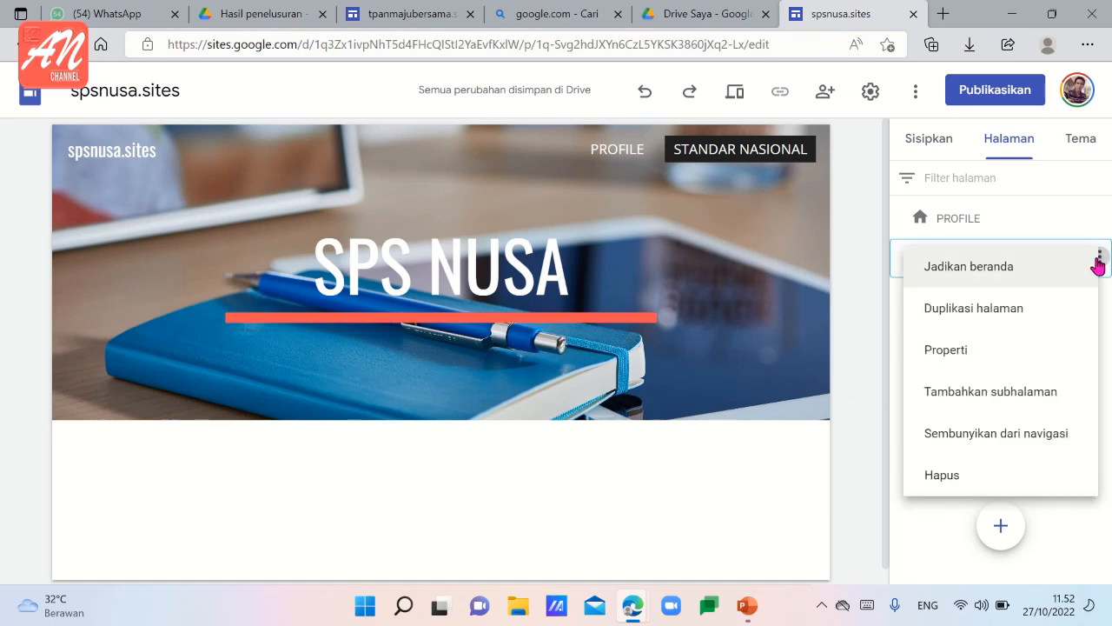
left_click(947, 351)
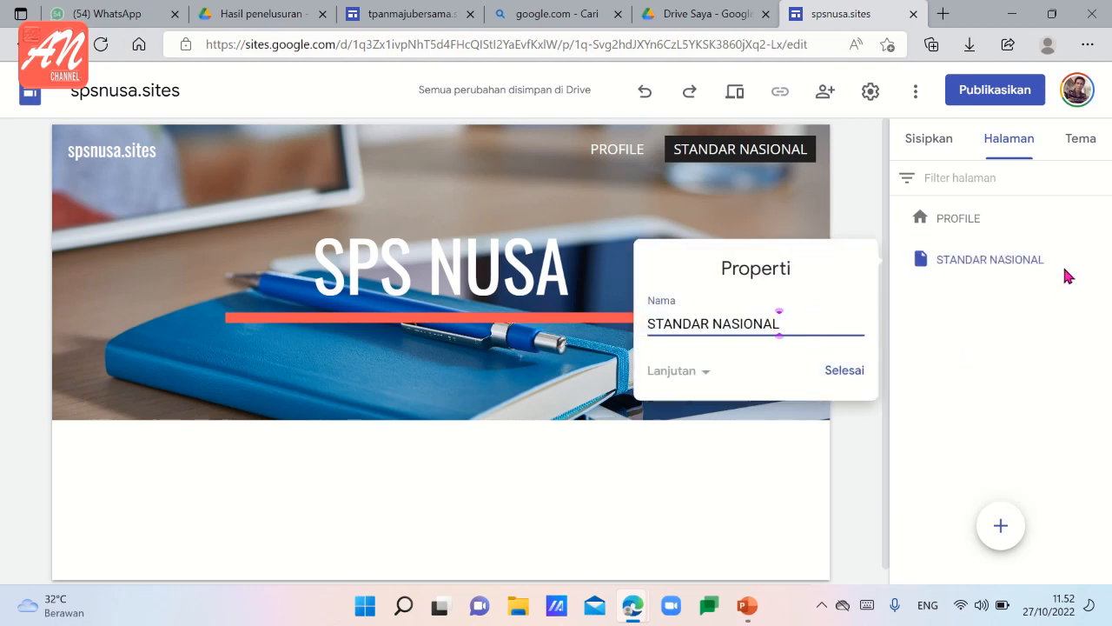
left_click(842, 371)
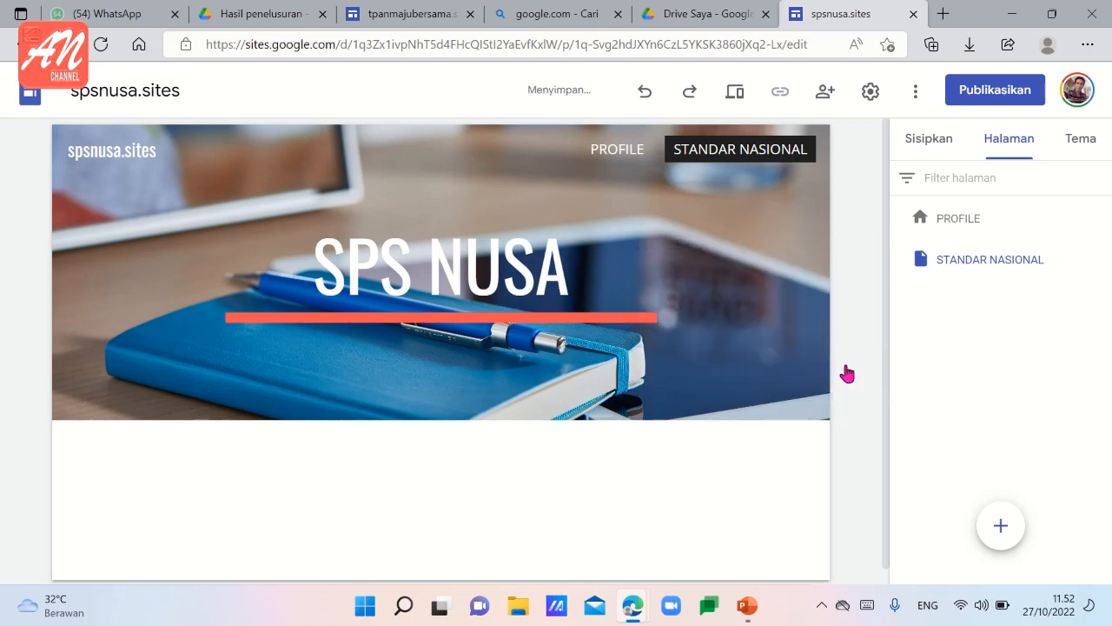
Duplicate the STANDAR NASIONAL page and name the copy PERFORMEN LEMBAGA.
left_click(1101, 259)
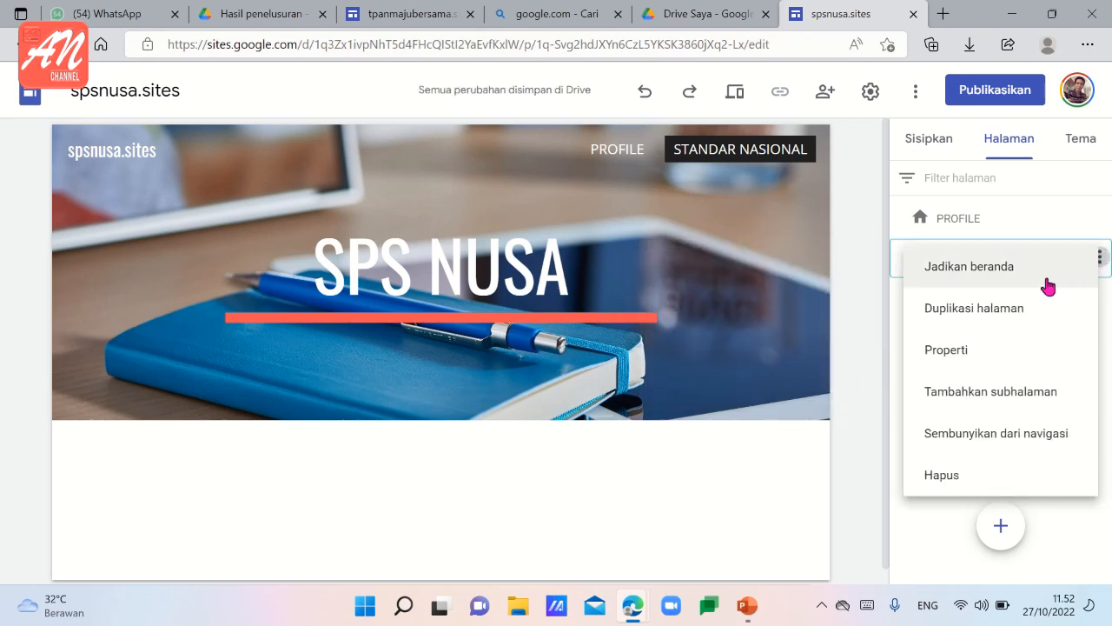
left_click(1018, 312)
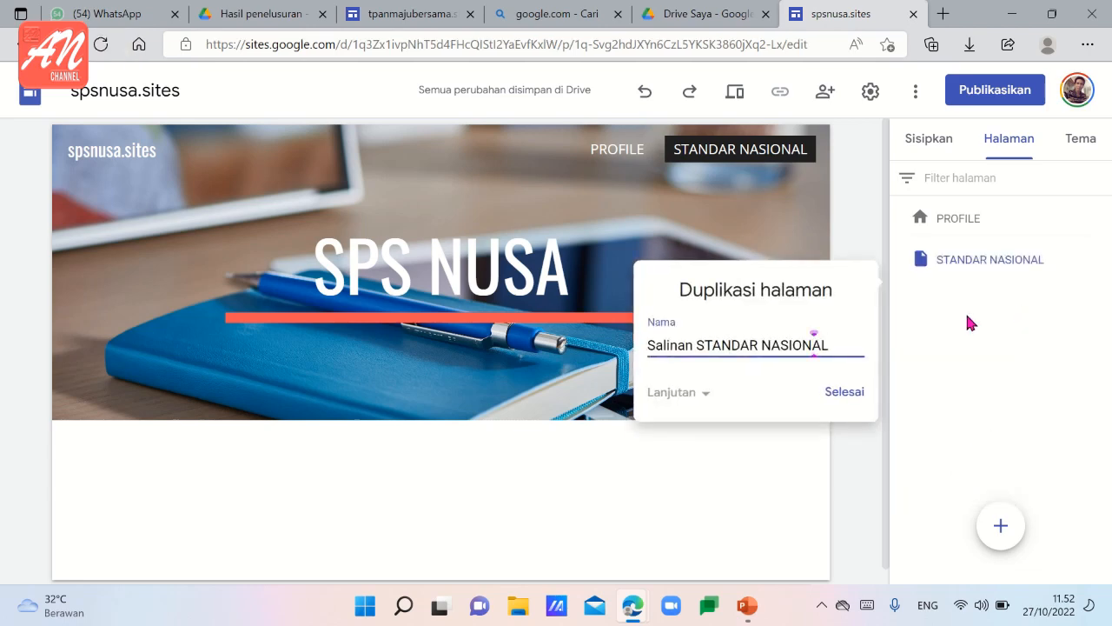
key("BackSpace")
key("BackSpace")
key("BackSpace")
key("BackSpace")
key("BackSpace")
key("BackSpace")
key("BackSpace")
key("BackSpace")
key("BackSpace")
key("BackSpace")
key("BackSpace")
key("BackSpace")
key("BackSpace")
key("BackSpace")
key("BackSpace")
key("BackSpace")
key("BackSpace")
key("BackSpace")
key("BackSpace")
key("BackSpace")
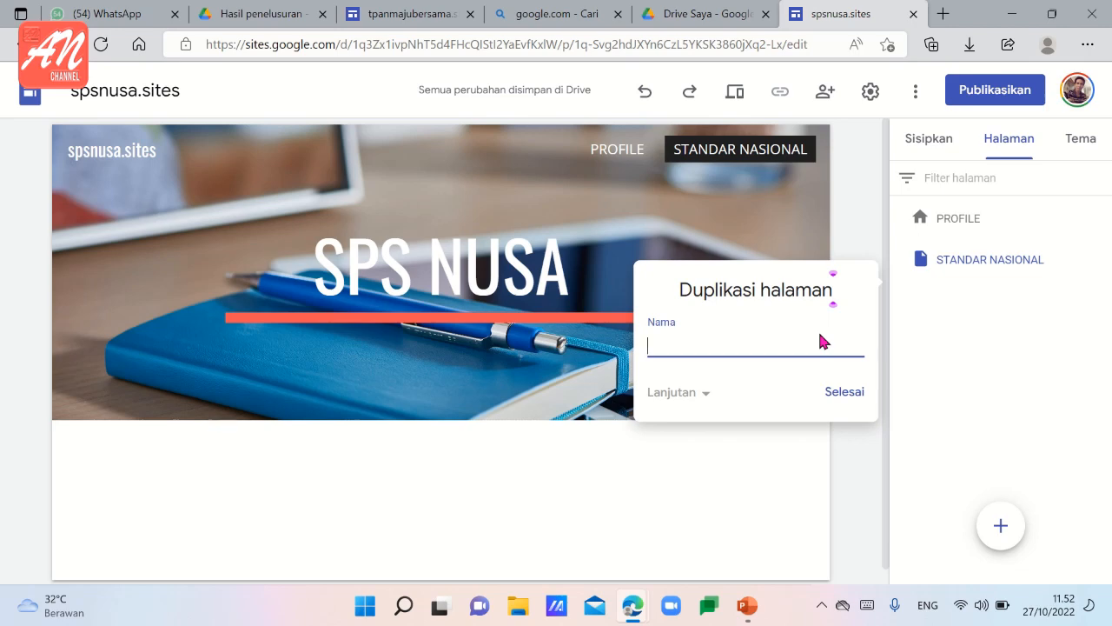
type("PERFORMER")
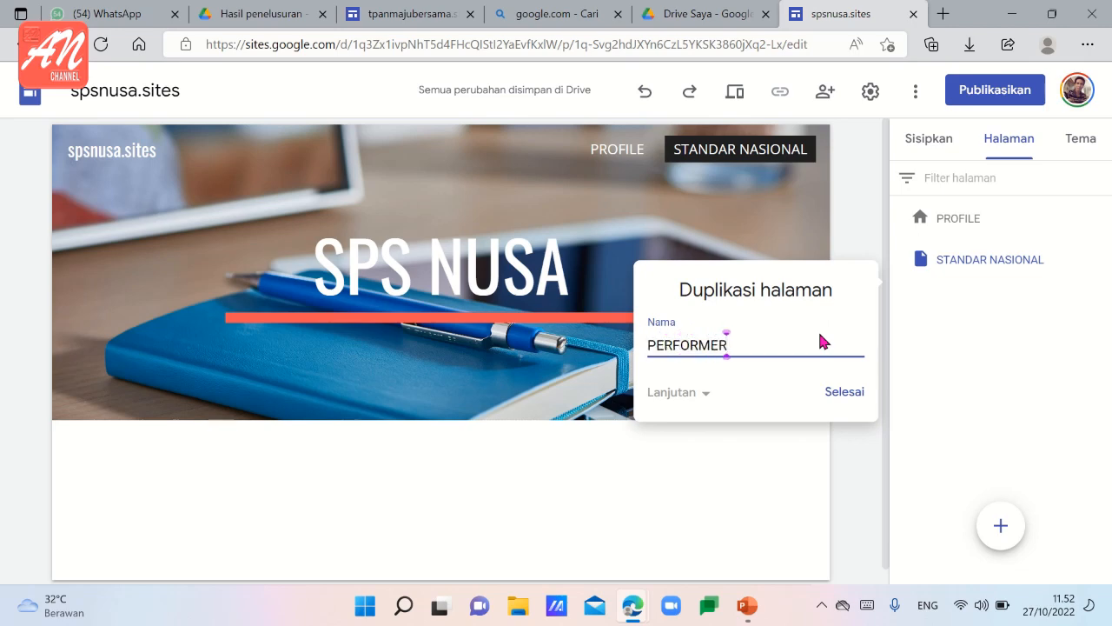
key("BackSpace")
type("N")
key("BackSpace")
type("N LEMBAGA")
left_click(845, 393)
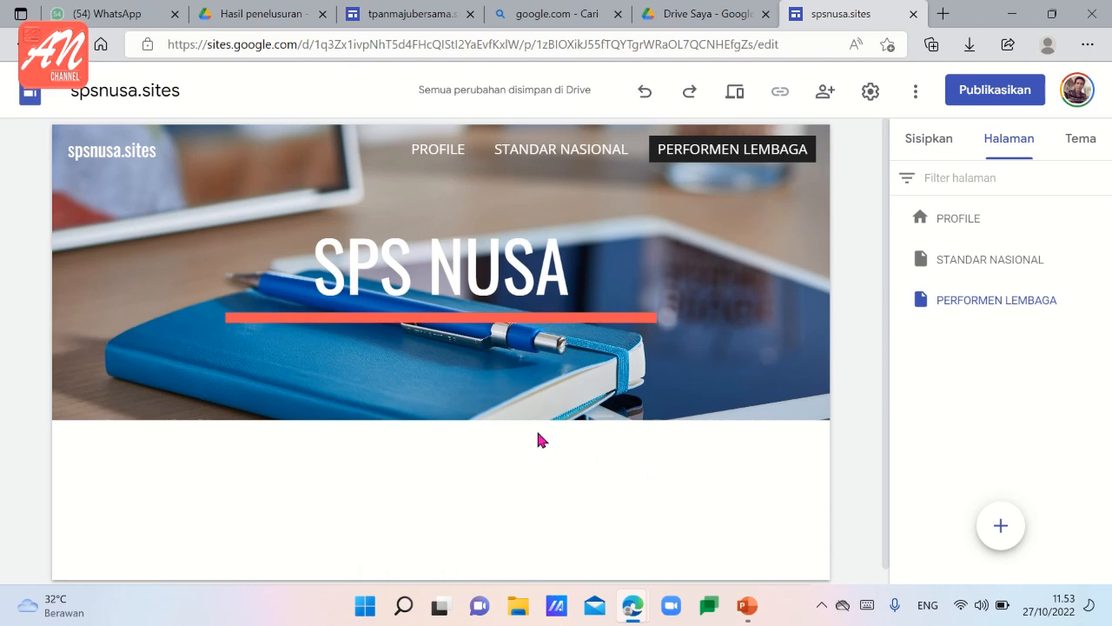
Look through the three site pages and replace the header title on the PERFORMEN LEMBAGA page with "PERFORMENT LEMBAGA".
left_click(456, 154)
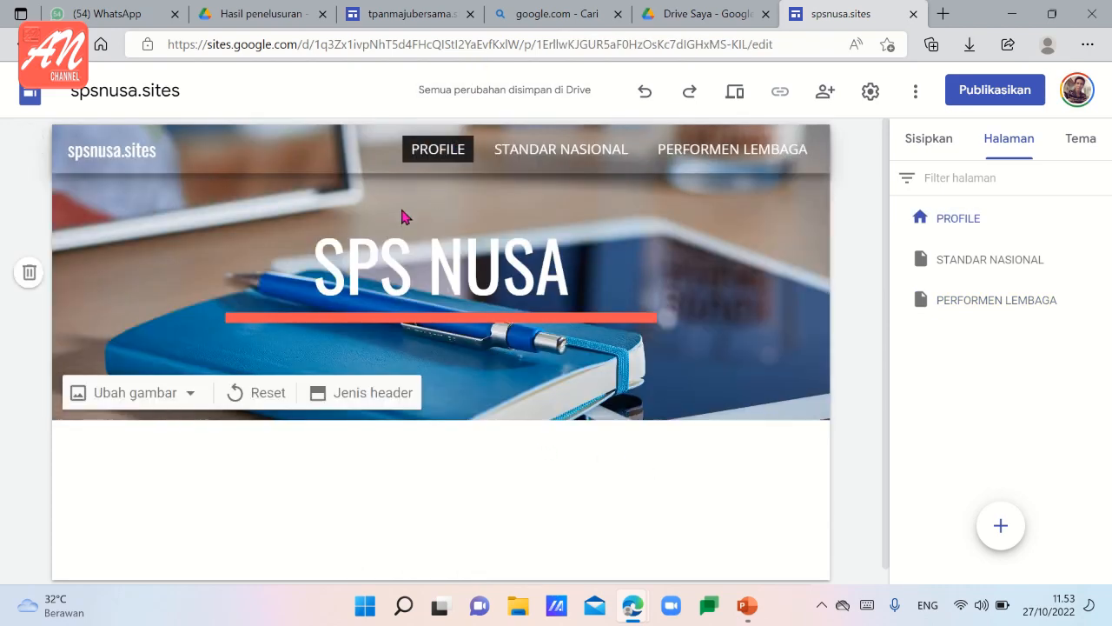
left_click(582, 157)
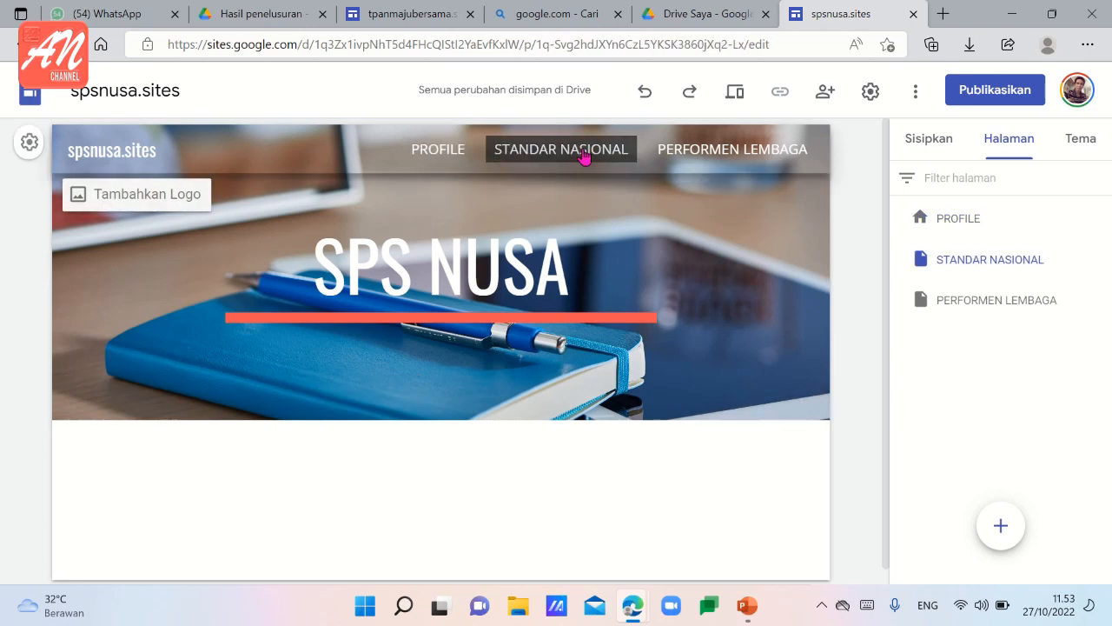
left_click(749, 161)
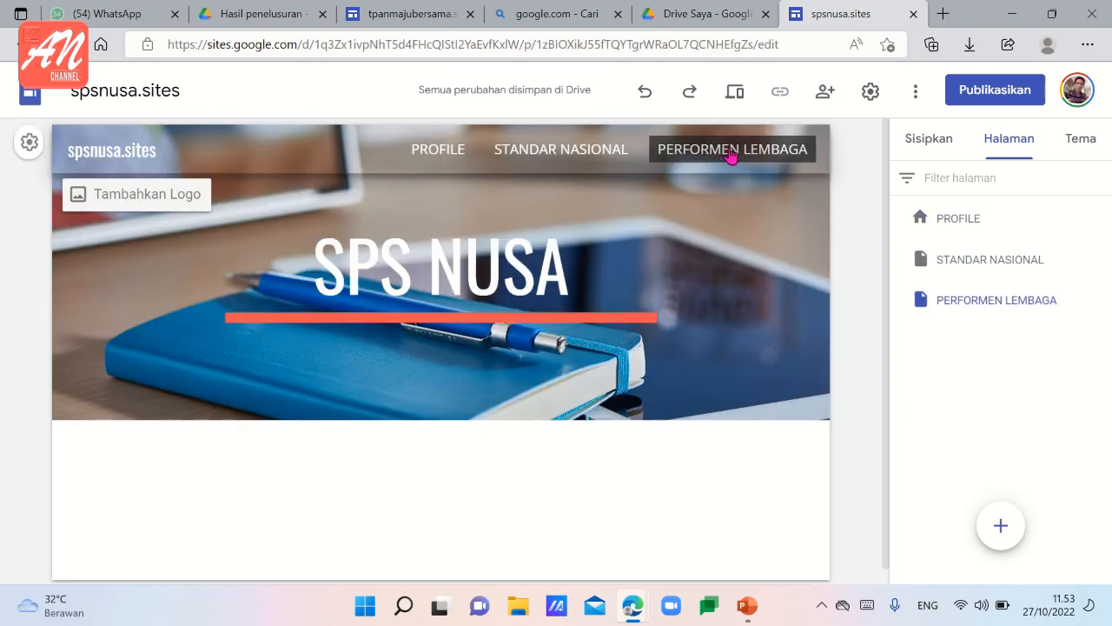
left_click(563, 269)
key("BackSpace")
key("BackSpace")
key("BackSpace")
key("BackSpace")
key("BackSpace")
key("BackSpace")
key("BackSpace")
key("BackSpace")
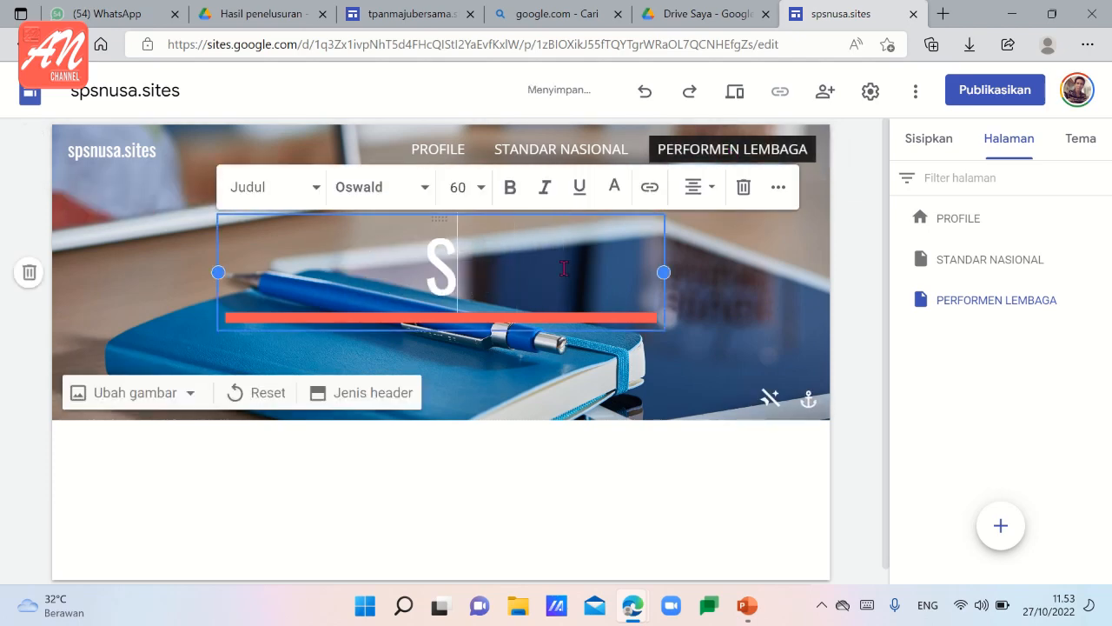
type("PE")
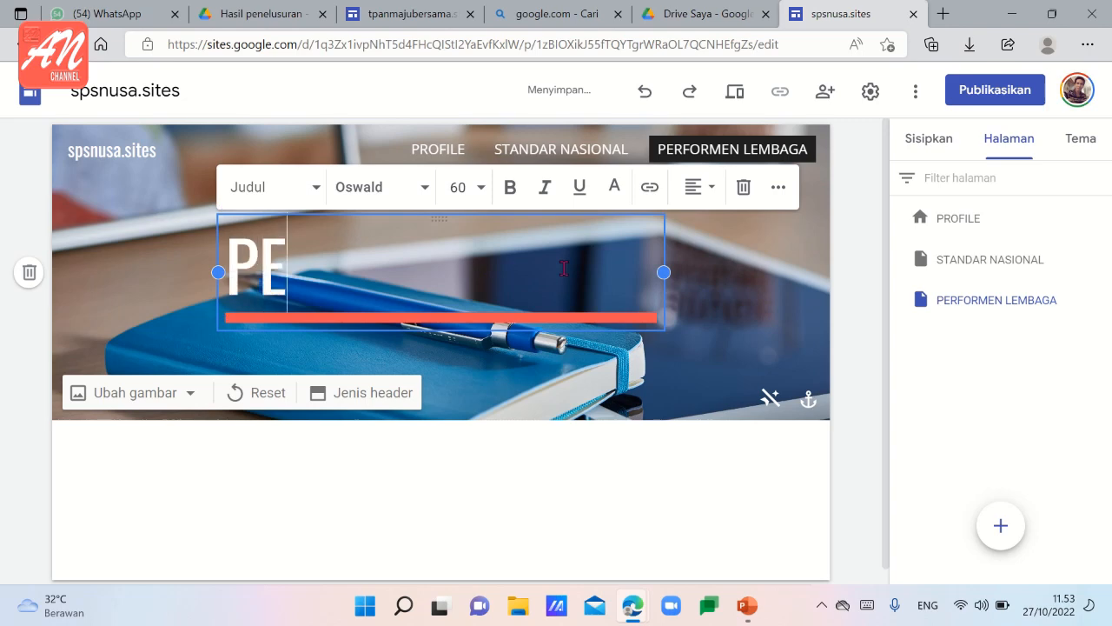
type("RFOR")
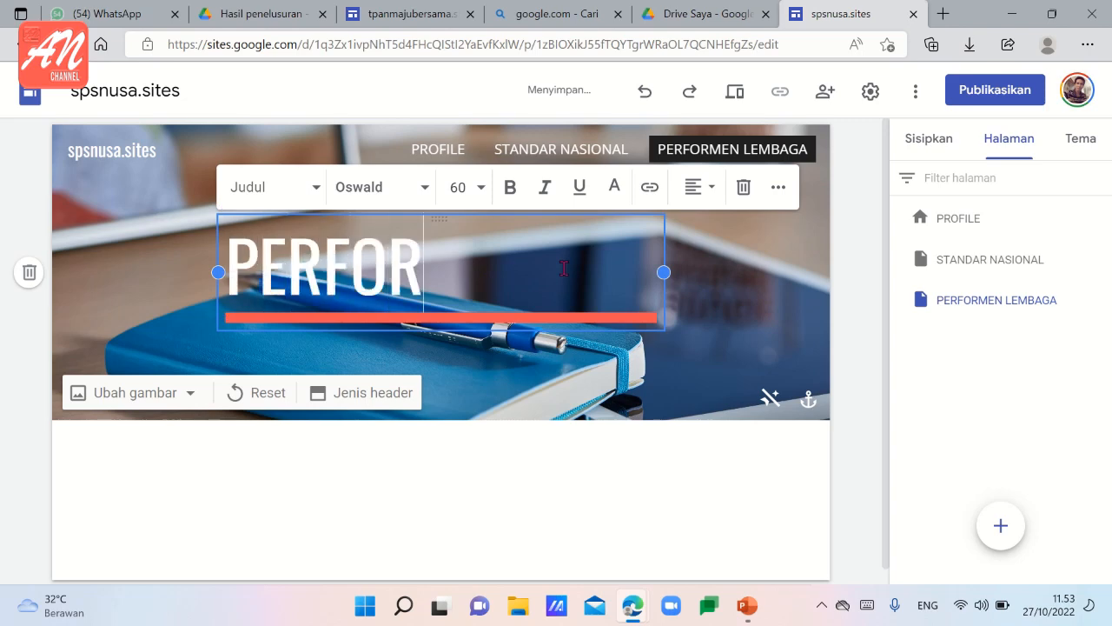
type("MENT LEMBAGA")
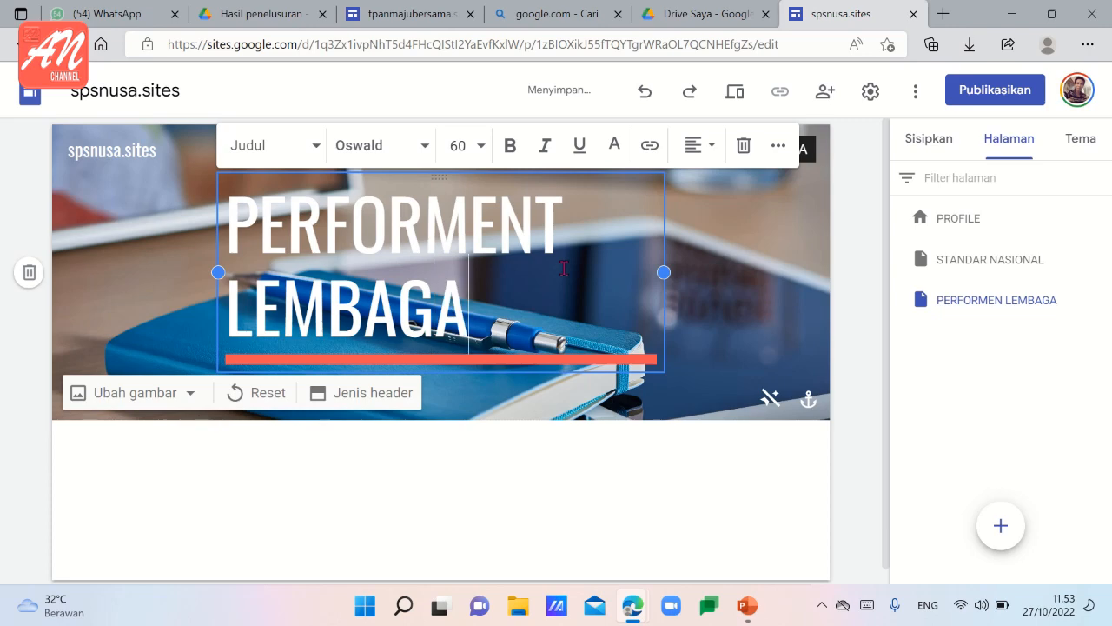
Widen the PERFORMENT LEMBAGA title box in the header and set its text to font size 30.
left_click_drag(665, 272, 756, 276)
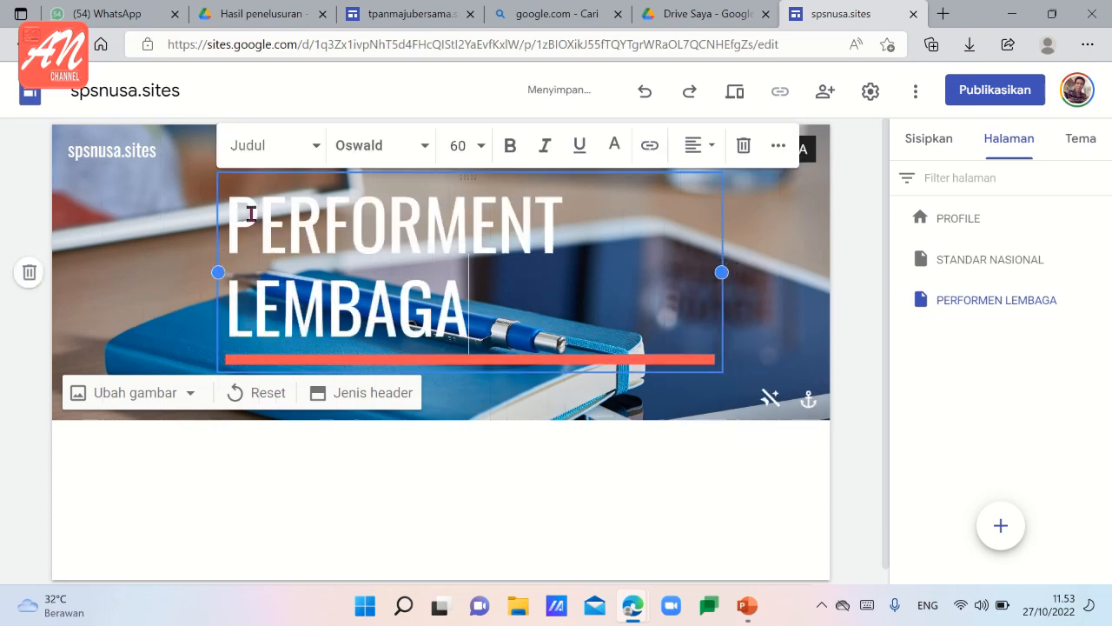
left_click_drag(225, 214, 478, 310)
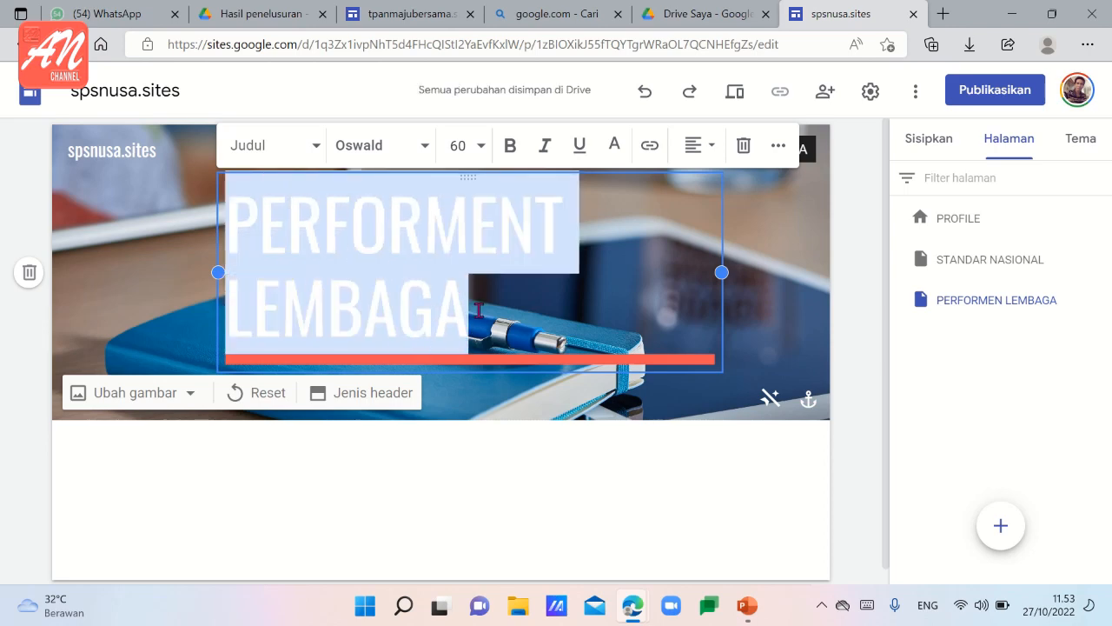
left_click(480, 146)
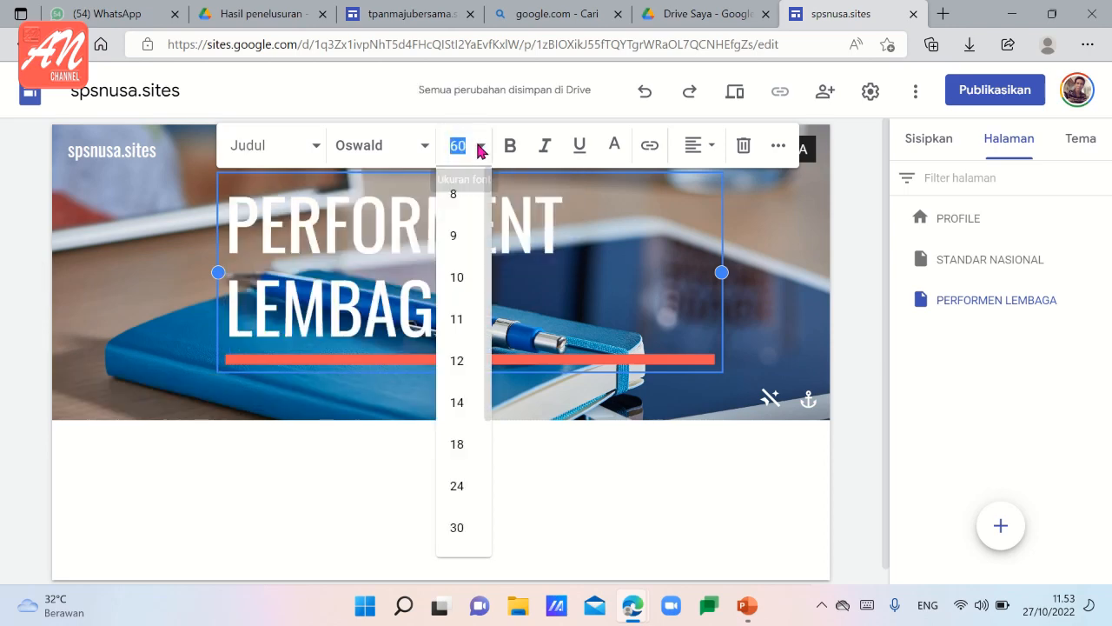
scroll(387, 481, "down", 1)
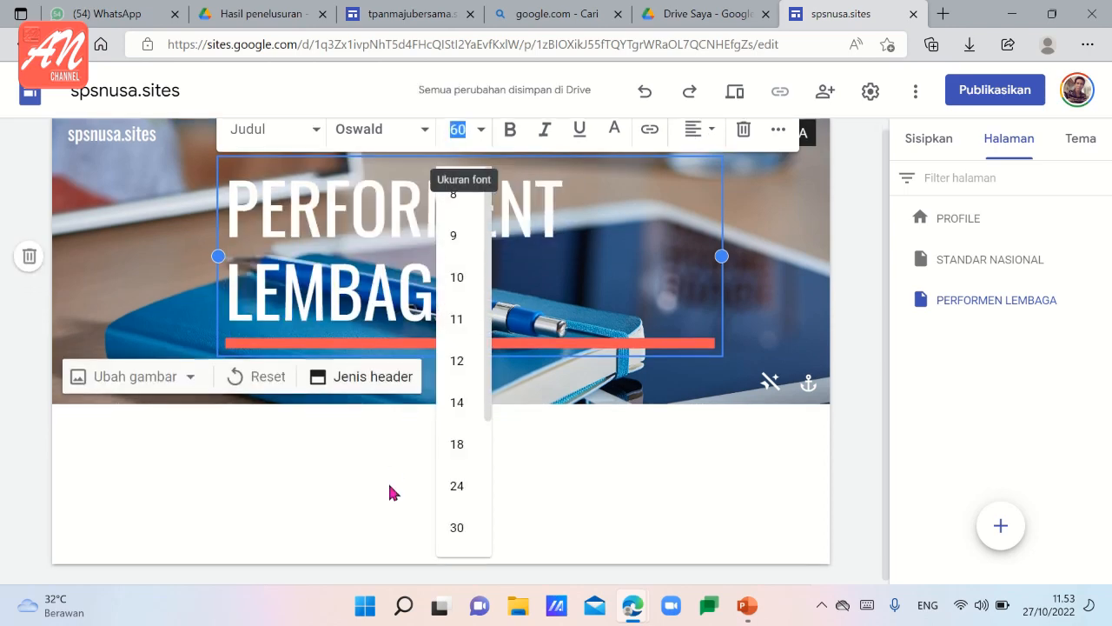
left_click(467, 535)
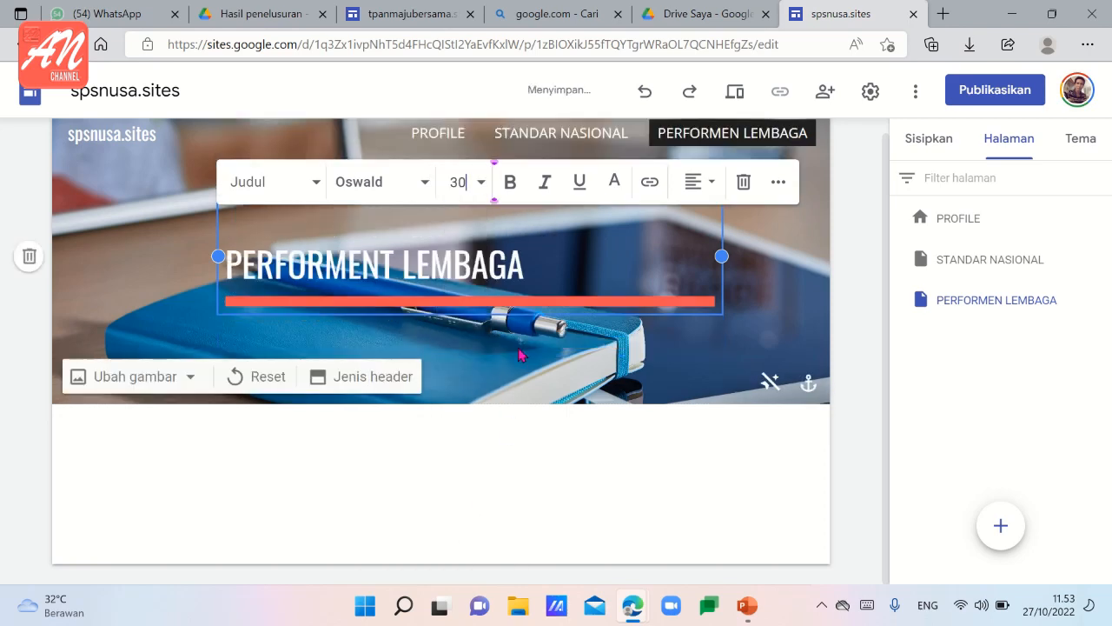
Center the PERFORMENT LEMBAGA title text within its box in the header.
left_click(711, 184)
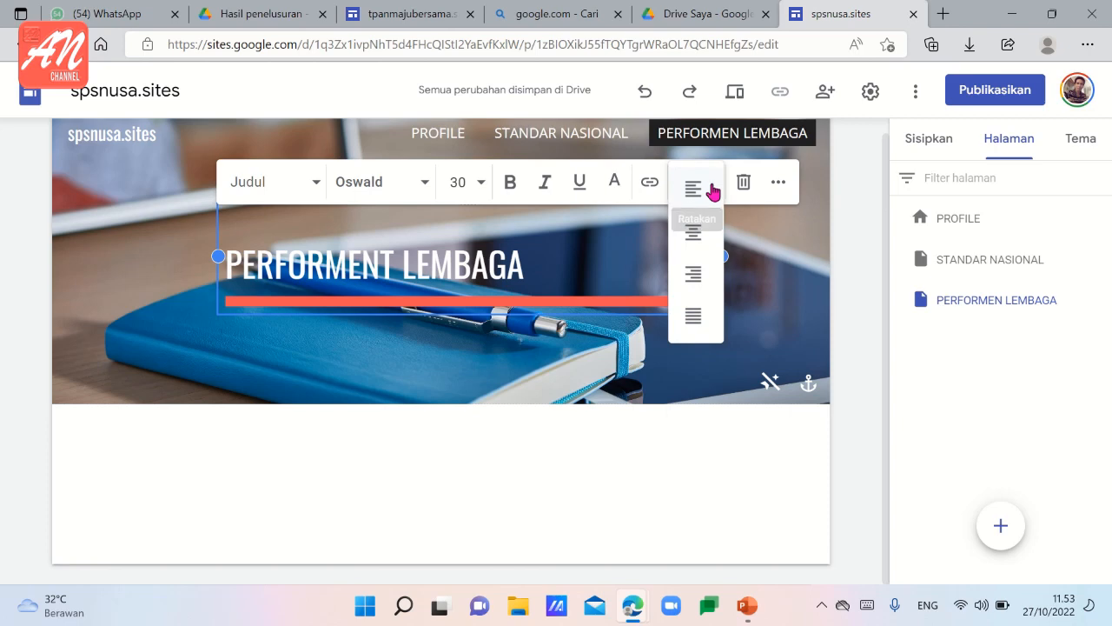
left_click(692, 233)
left_click(537, 361)
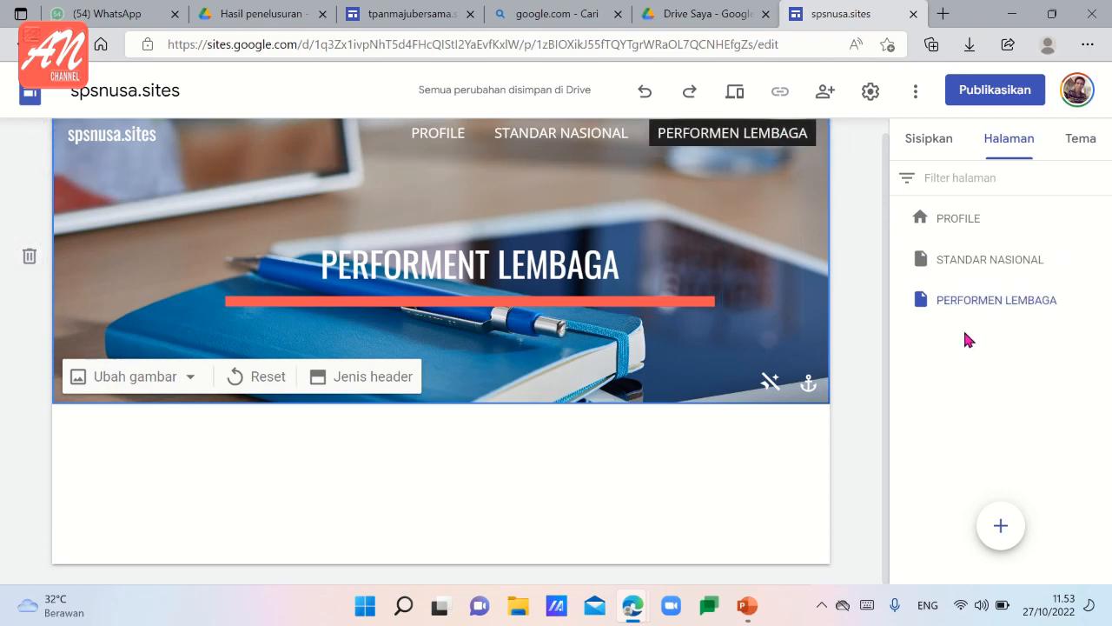
Rename the PERFORMEN LEMBAGA page as PERFORMENT LEMBAGA in its properties.
left_click(1100, 300)
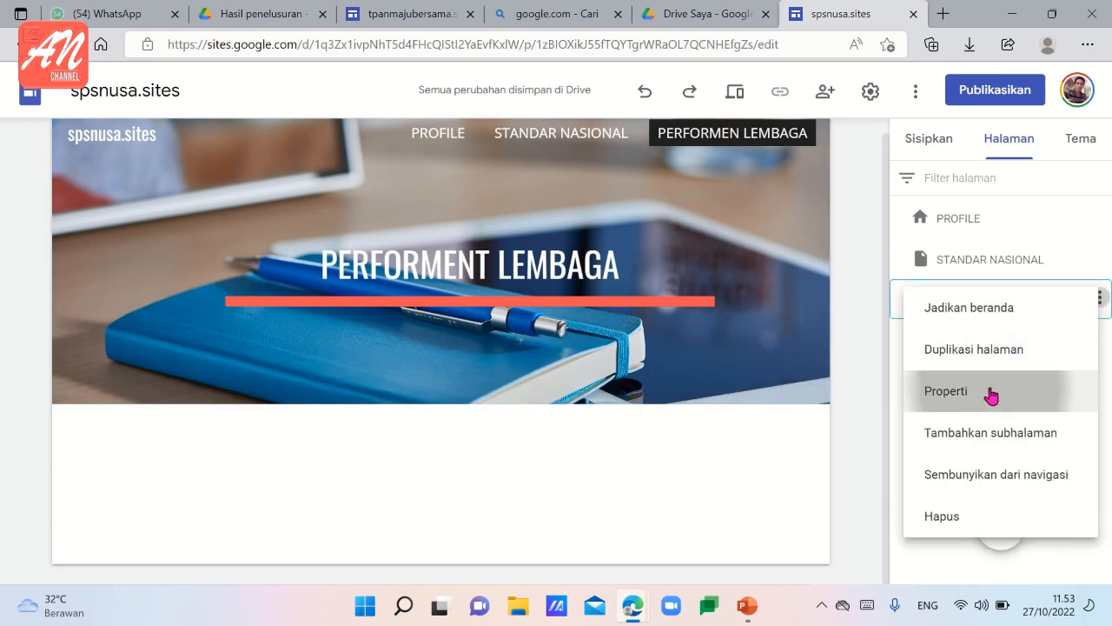
left_click(991, 392)
left_click(730, 364)
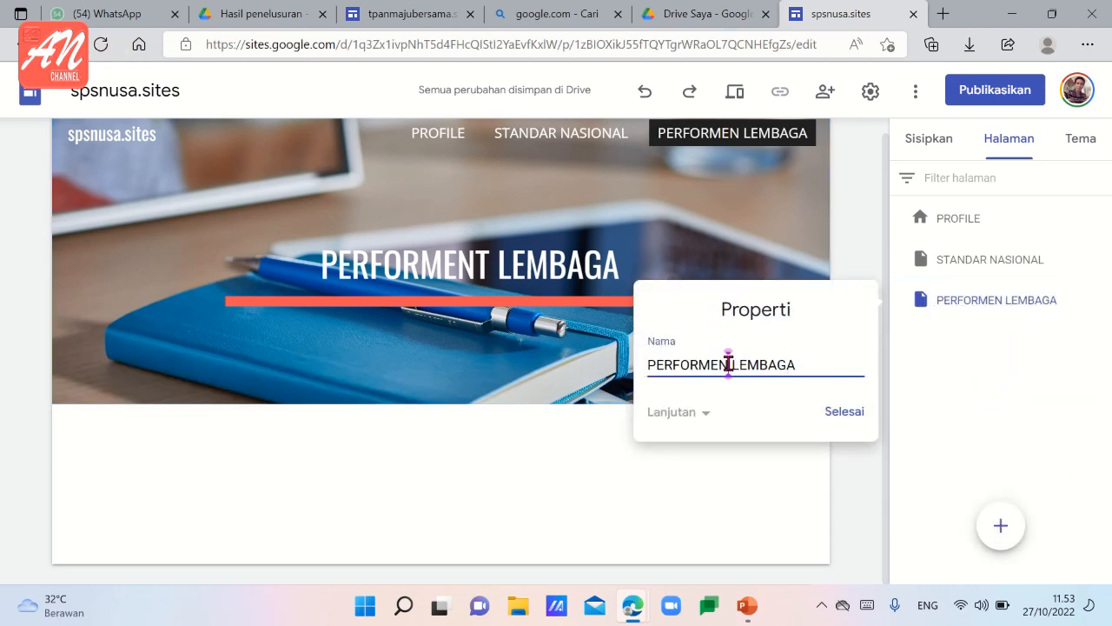
type("T")
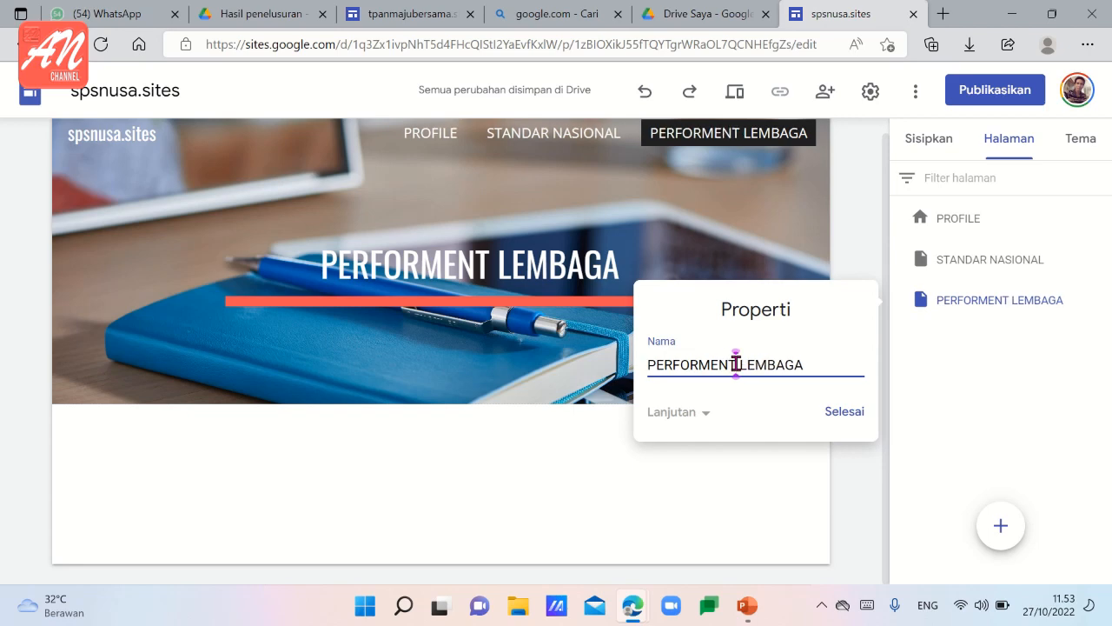
left_click(851, 416)
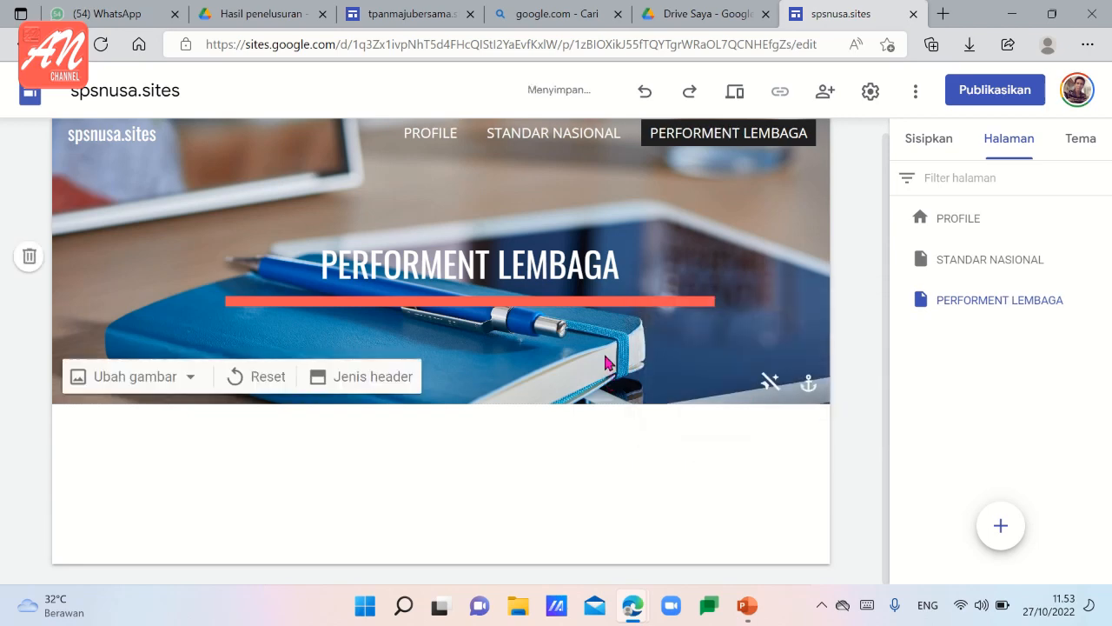
Replace the header title on the STANDAR NASIONAL page with "STANDAR NASIONAL".
left_click(564, 137)
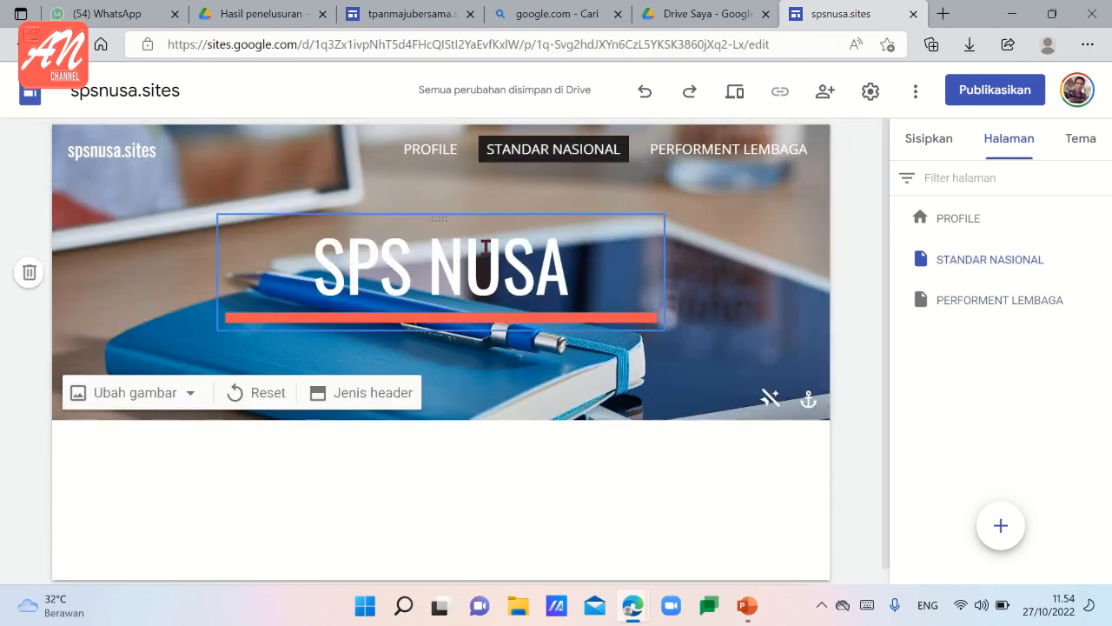
left_click_drag(313, 261, 572, 298)
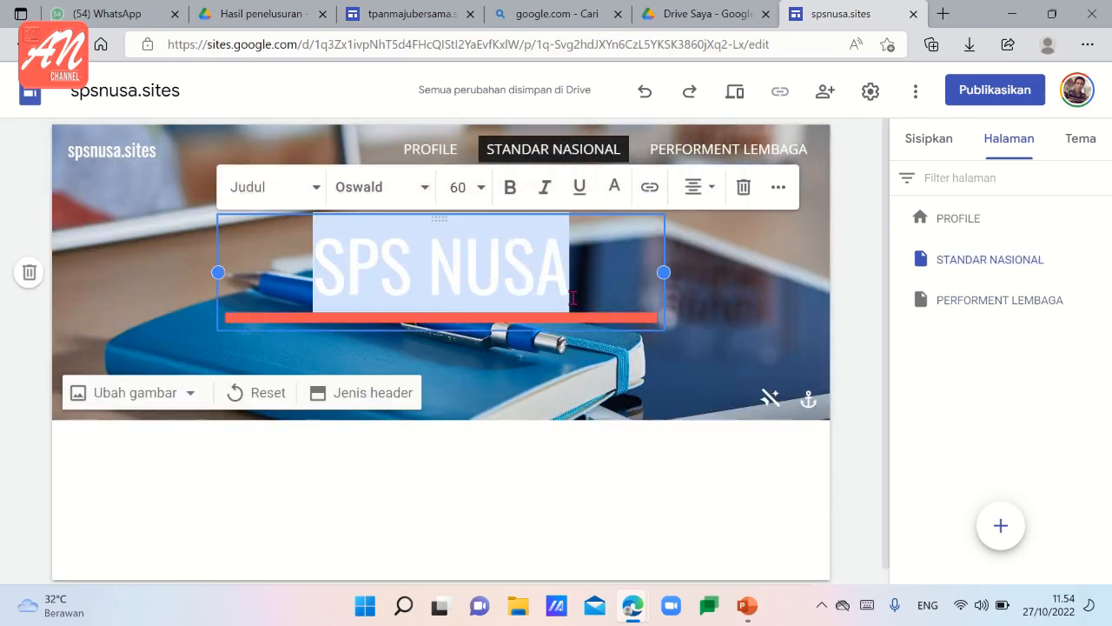
type("TA")
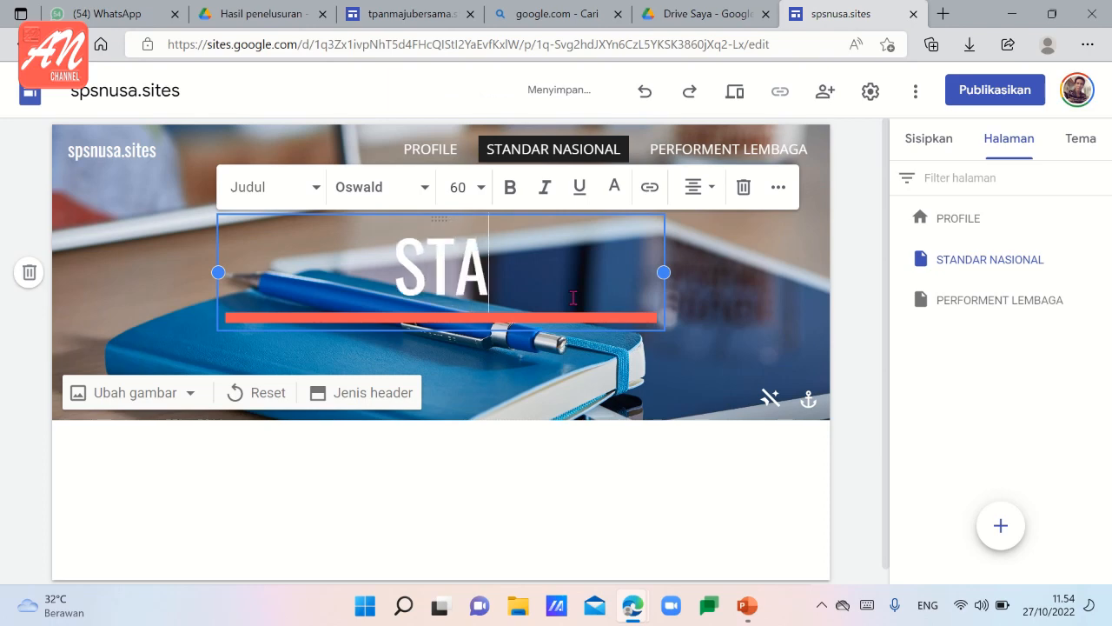
type("NDAR NASIONAL")
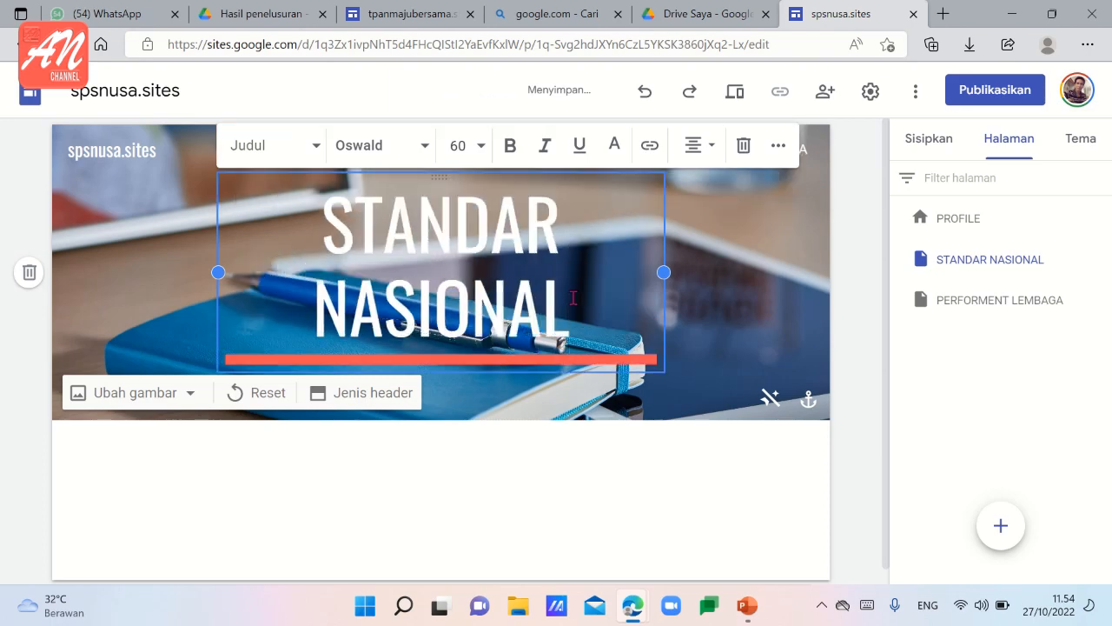
Set the font size of the STANDAR NASIONAL header title to 40.
left_click_drag(573, 297, 313, 251)
left_click(465, 142)
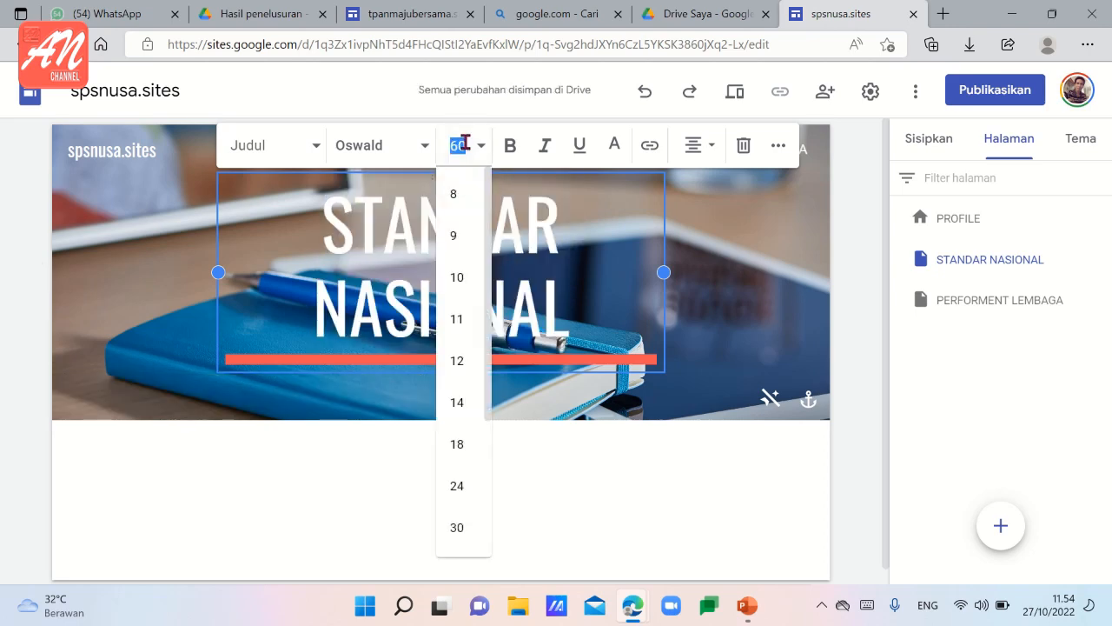
type("40")
key("Return")
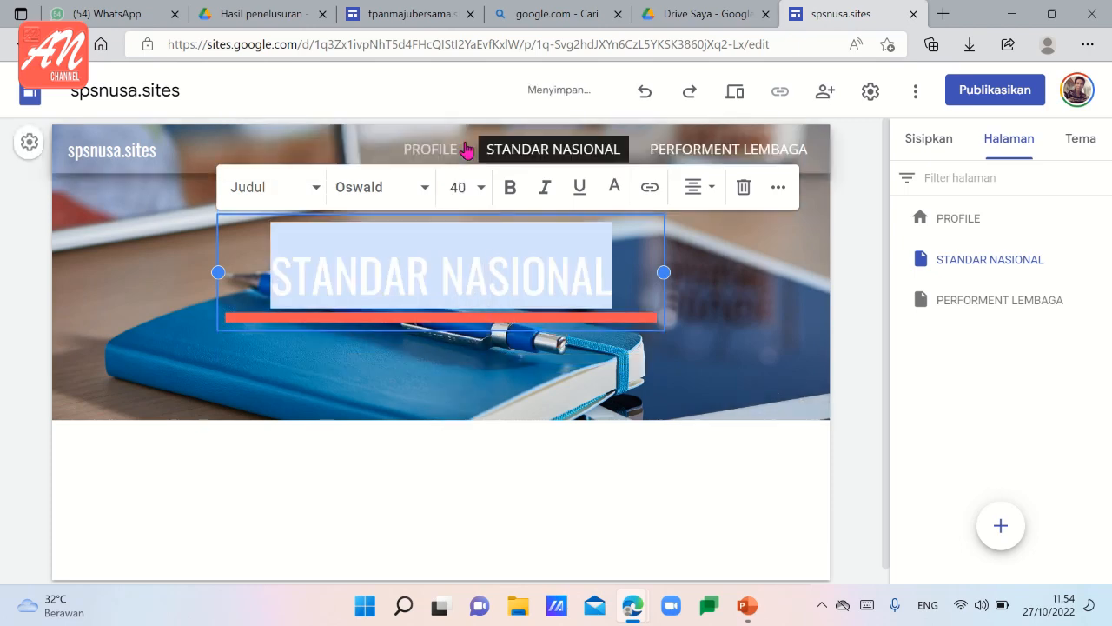
left_click(718, 272)
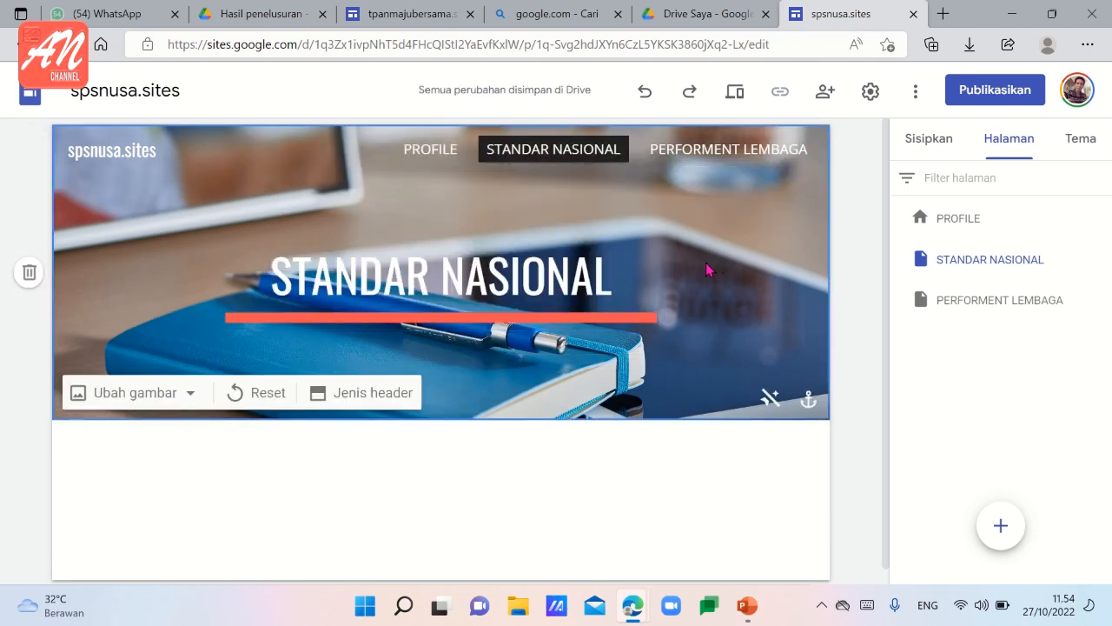
Replace the header title on the PROFILE page with "PROFILE SPS NUSA".
left_click(428, 156)
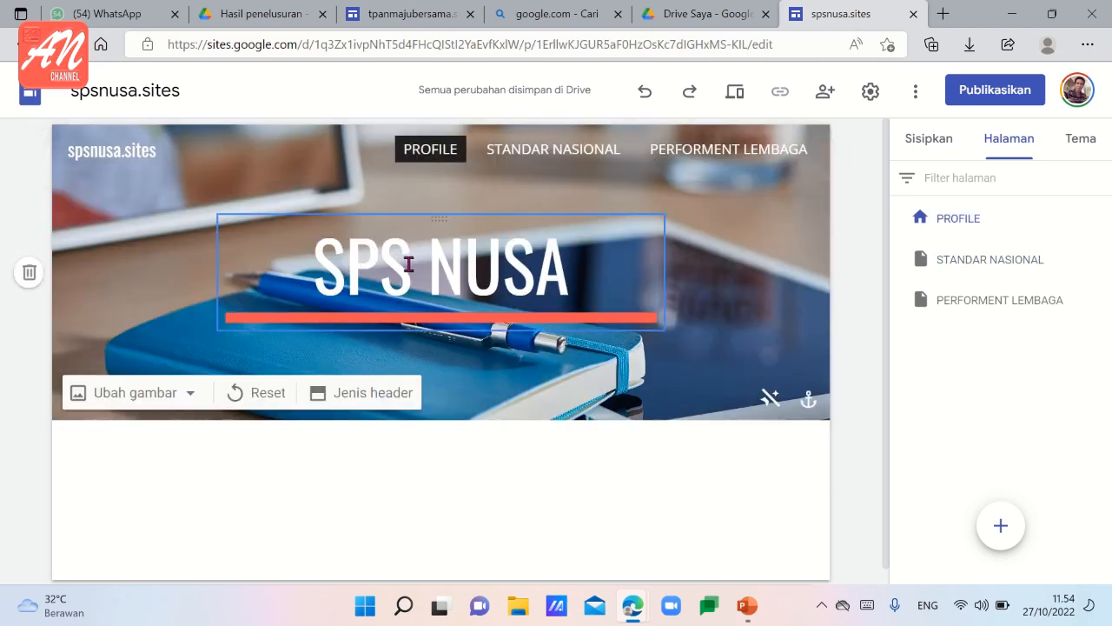
left_click_drag(328, 269, 572, 290)
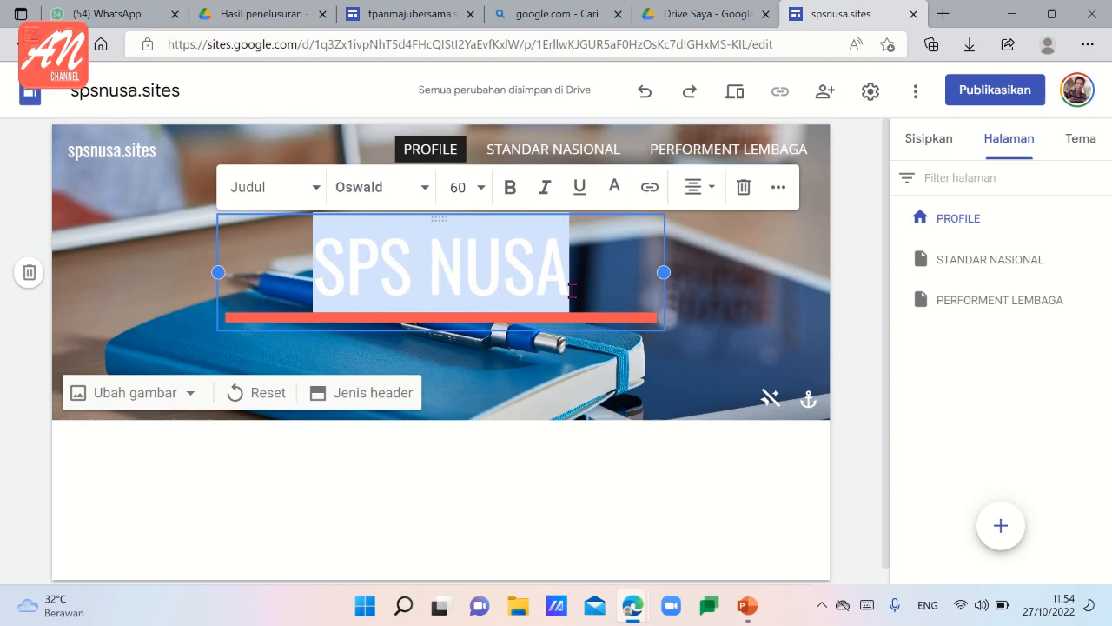
type("PROF")
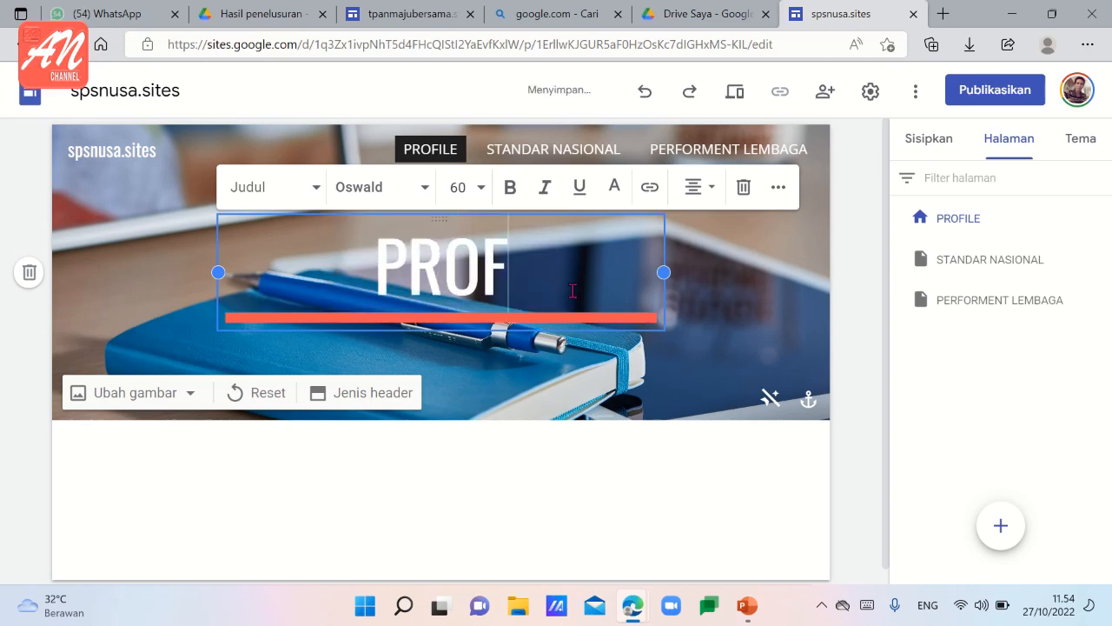
type("ILE ")
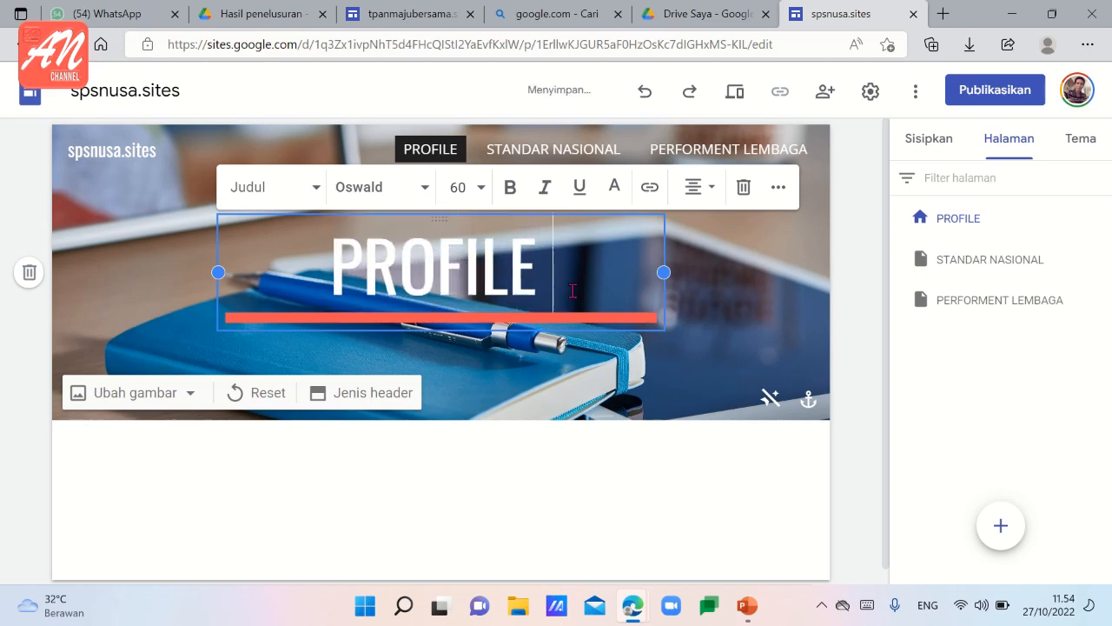
type("SPS")
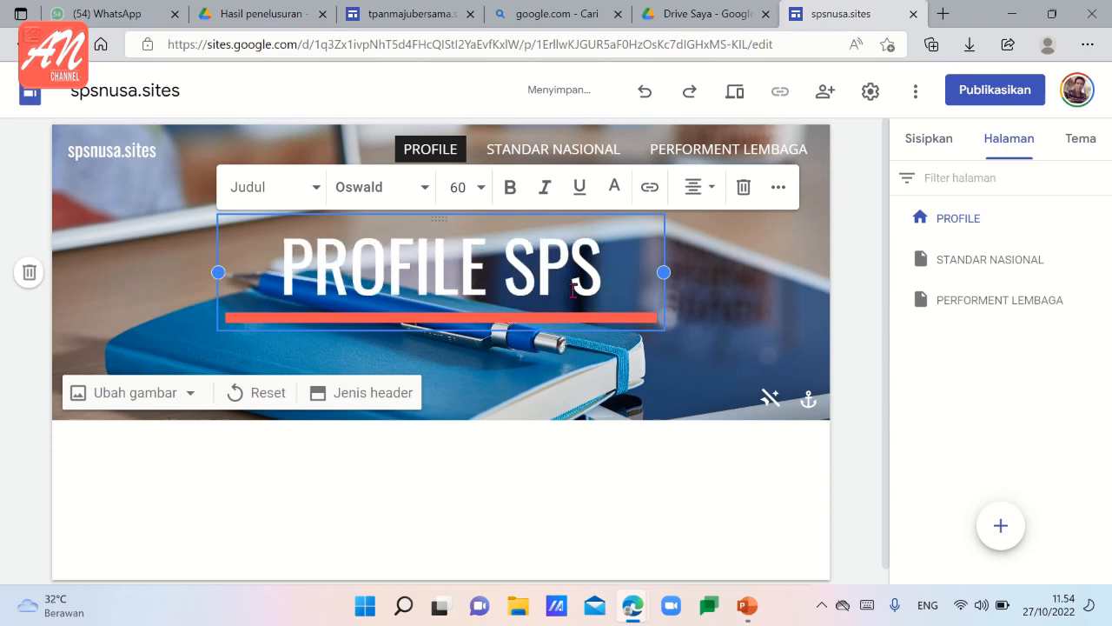
type(" NUSA")
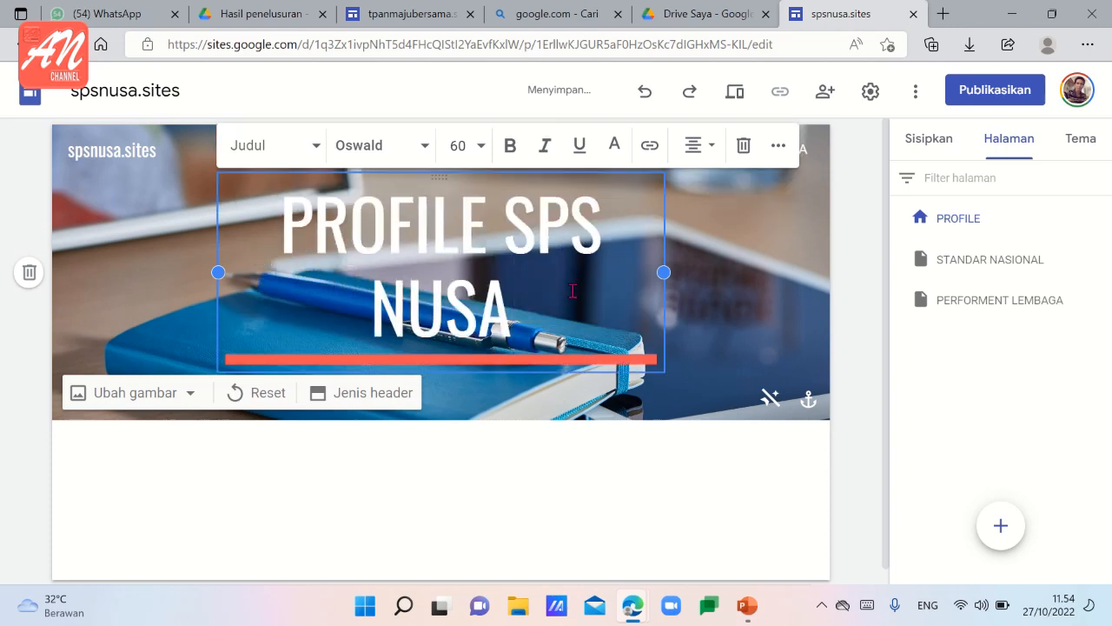
left_click(734, 279)
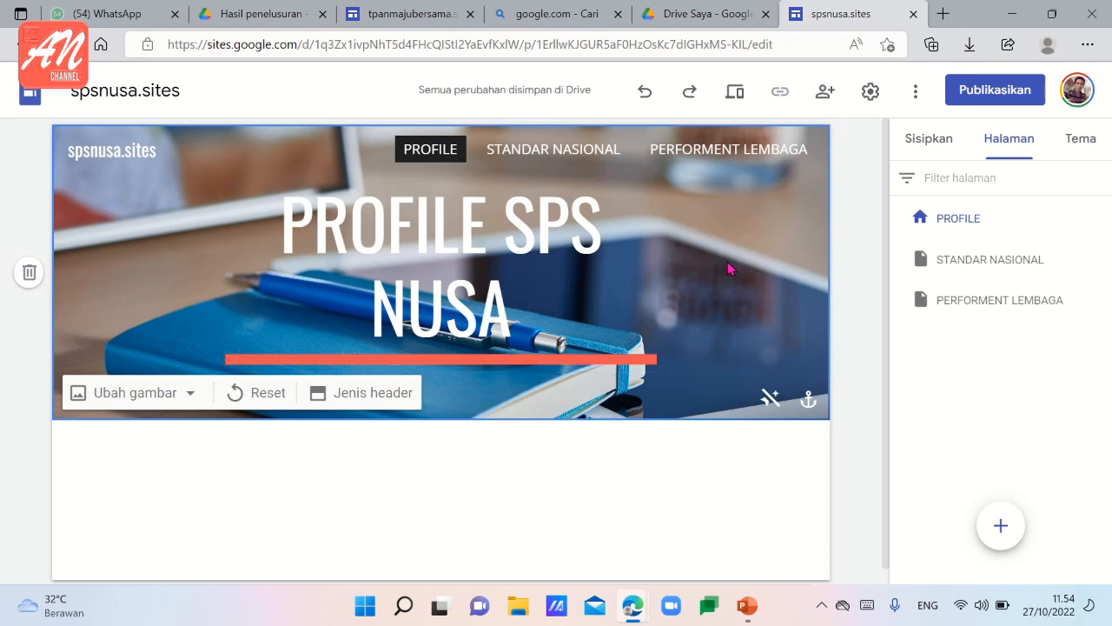
Check the other two pages' headers and insert a collapsible group below the header on the PROFILE page.
left_click(584, 153)
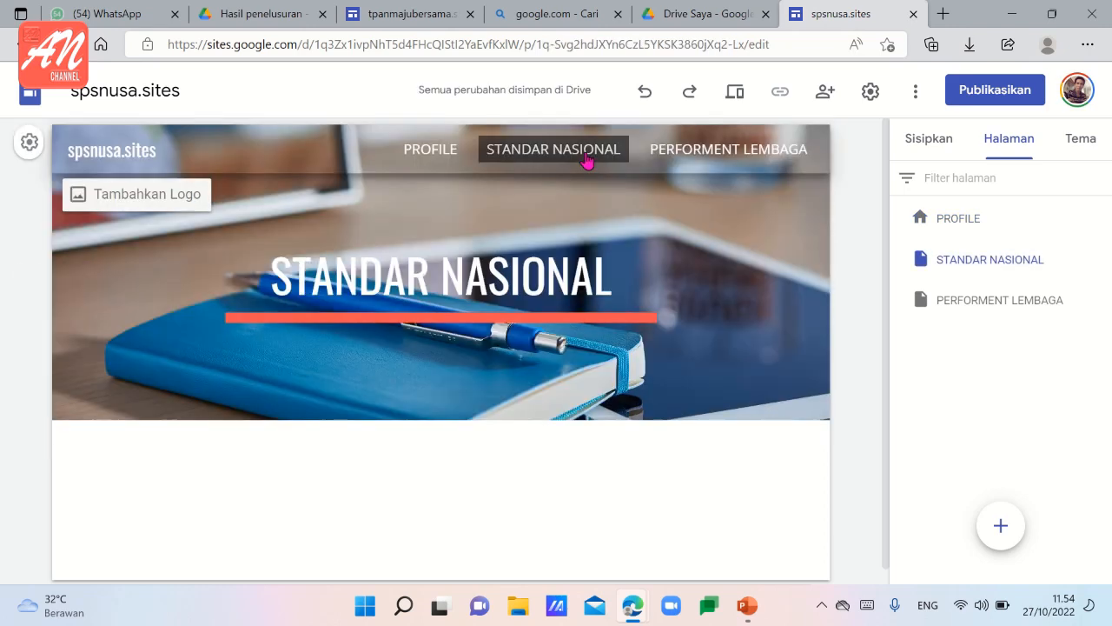
left_click(689, 155)
left_click(430, 160)
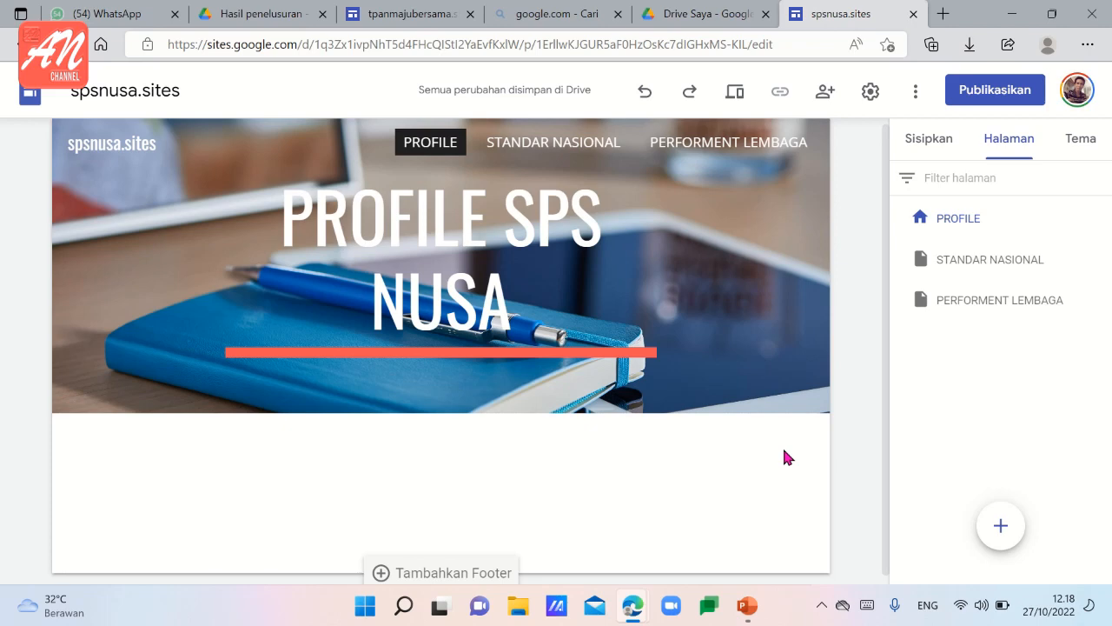
left_click(929, 145)
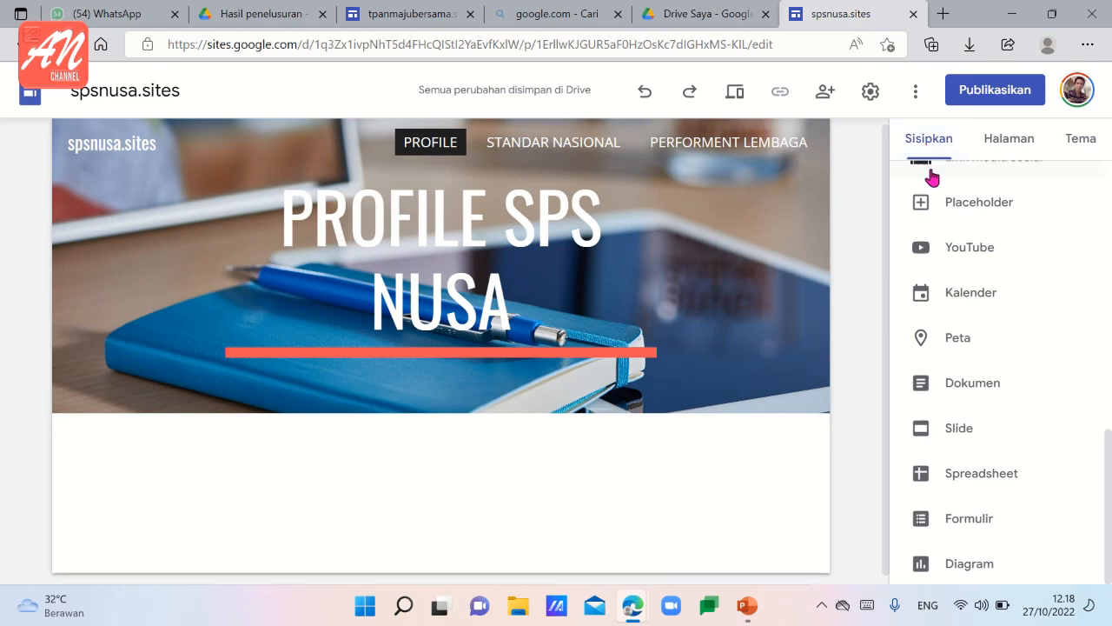
scroll(953, 221, "up", 4)
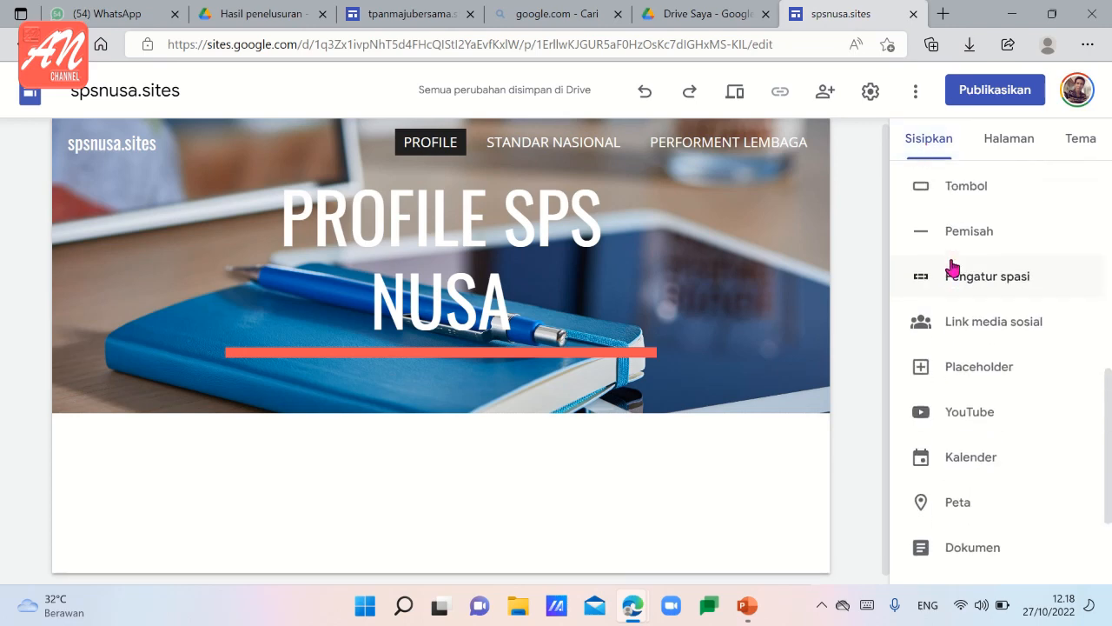
scroll(957, 275, "up", 2)
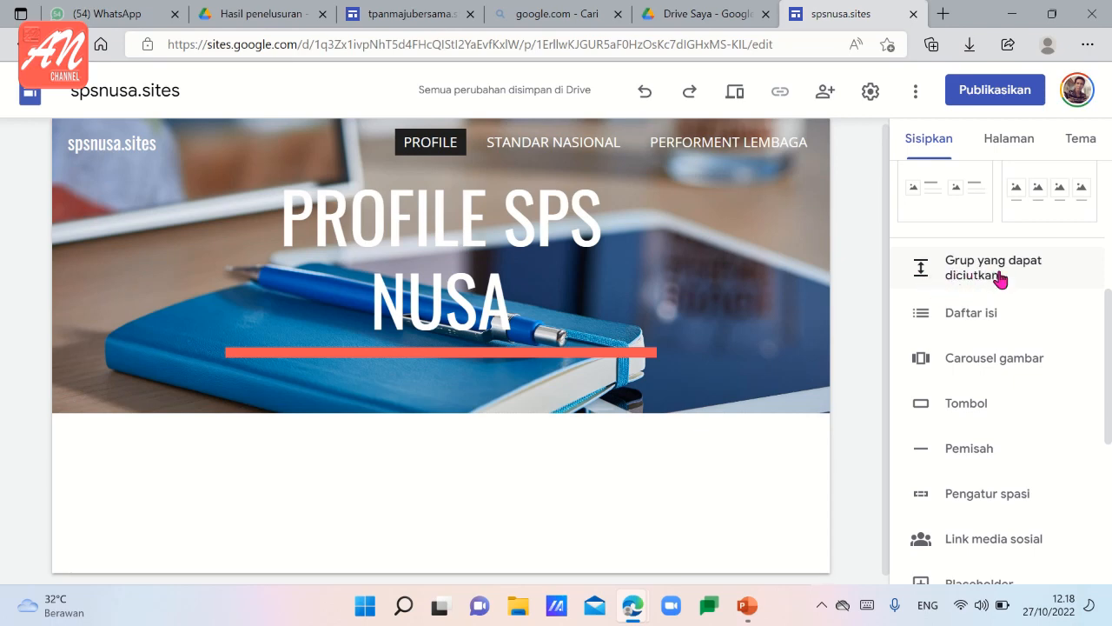
left_click(992, 277)
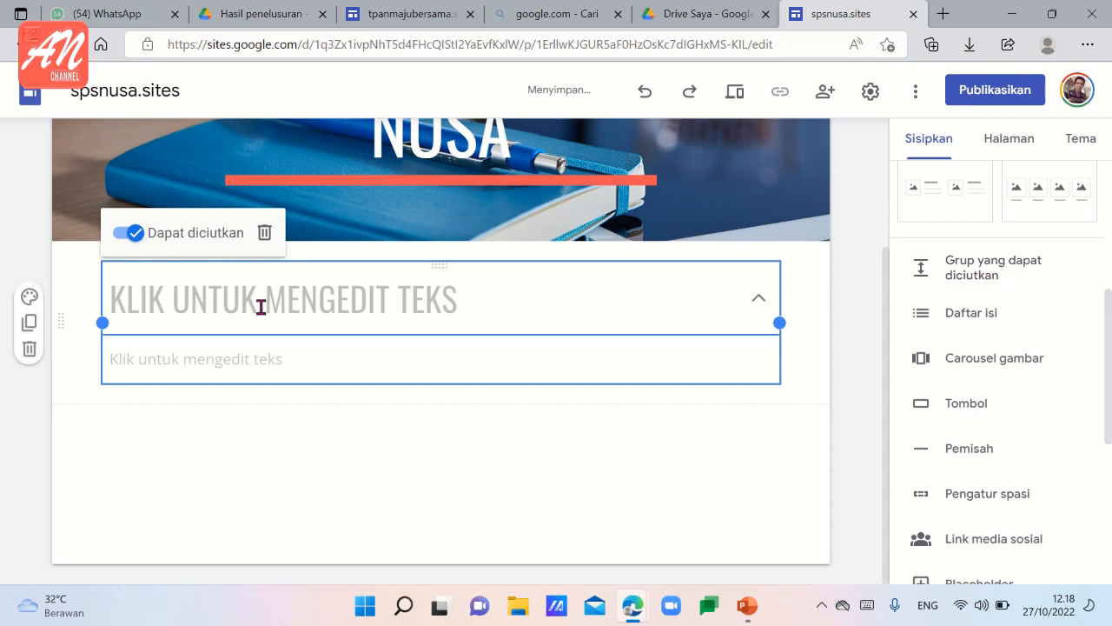
Title the new collapsible group on the PROFILE page "1. SEJARAH".
left_click(221, 301)
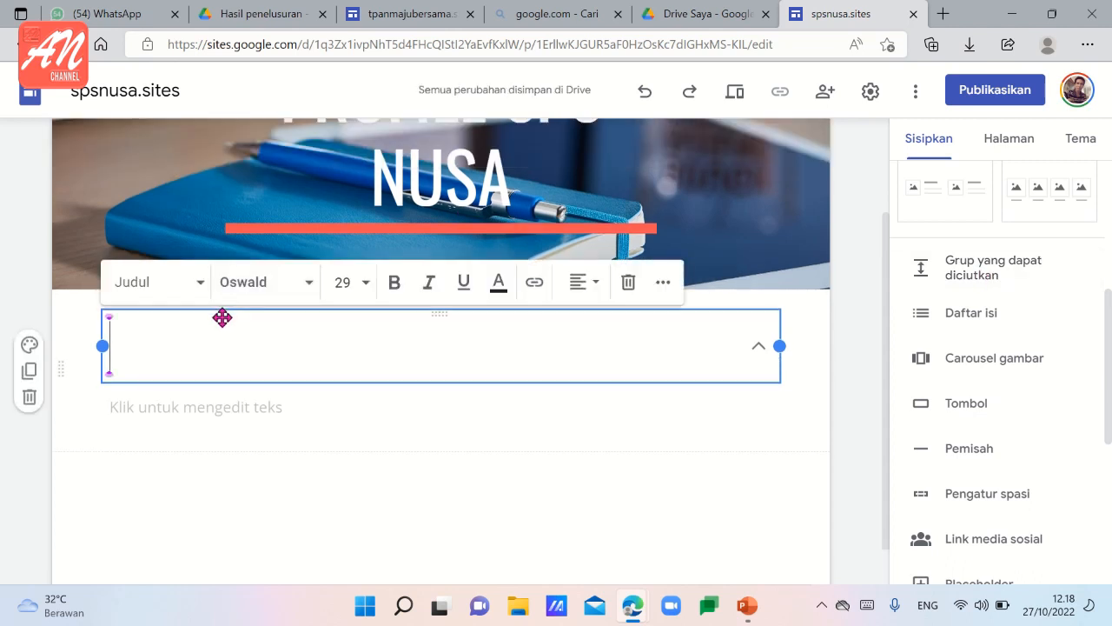
type("1")
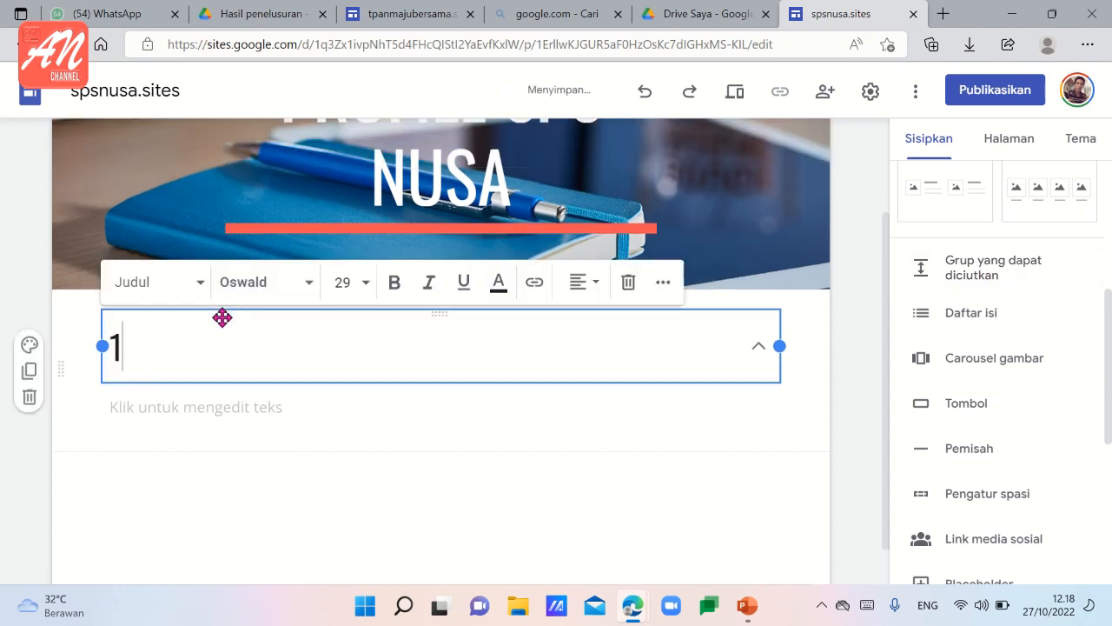
type(".")
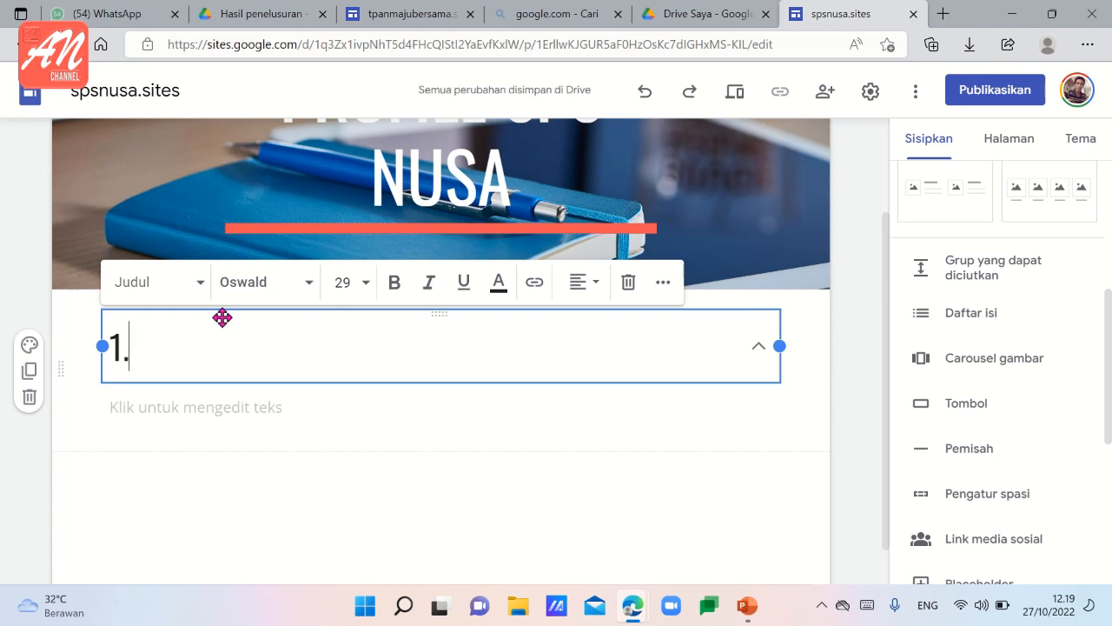
type(" SEJARA")
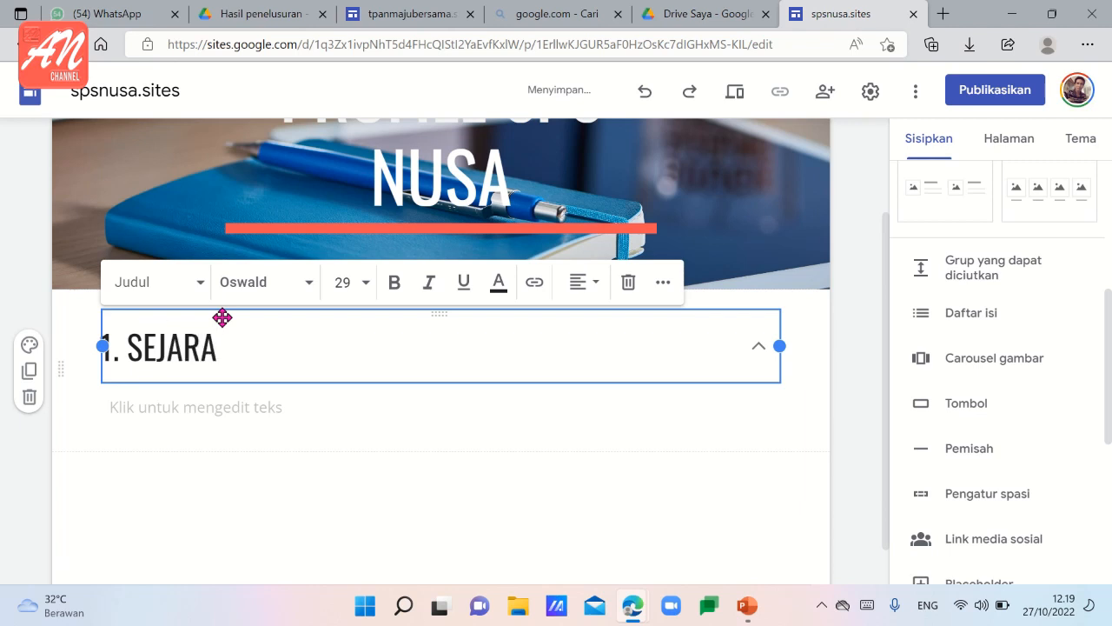
type("H")
Paste the history paragraphs from the tpanmajubersama site's SEJARAH section into the body of the "1. SEJARAH" group.
left_click(233, 408)
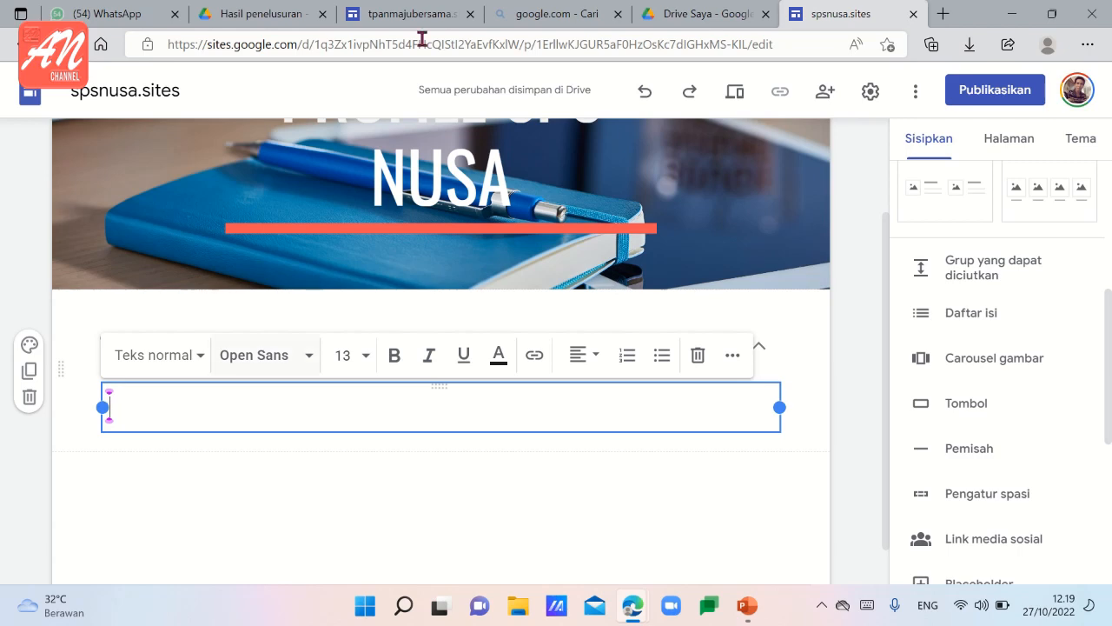
left_click(380, 21)
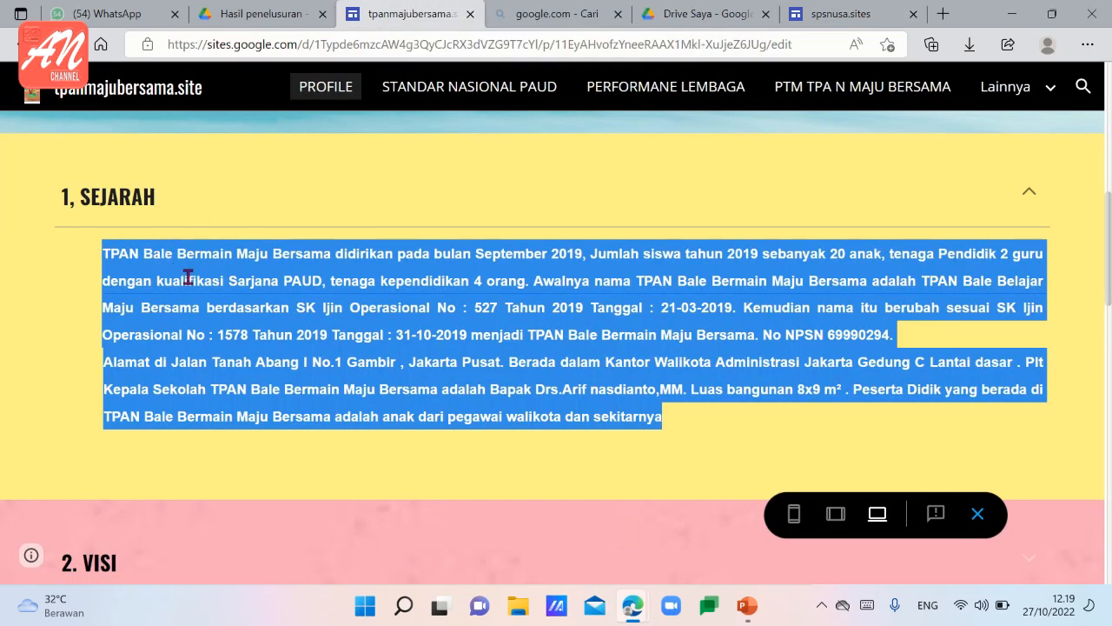
left_click(859, 16)
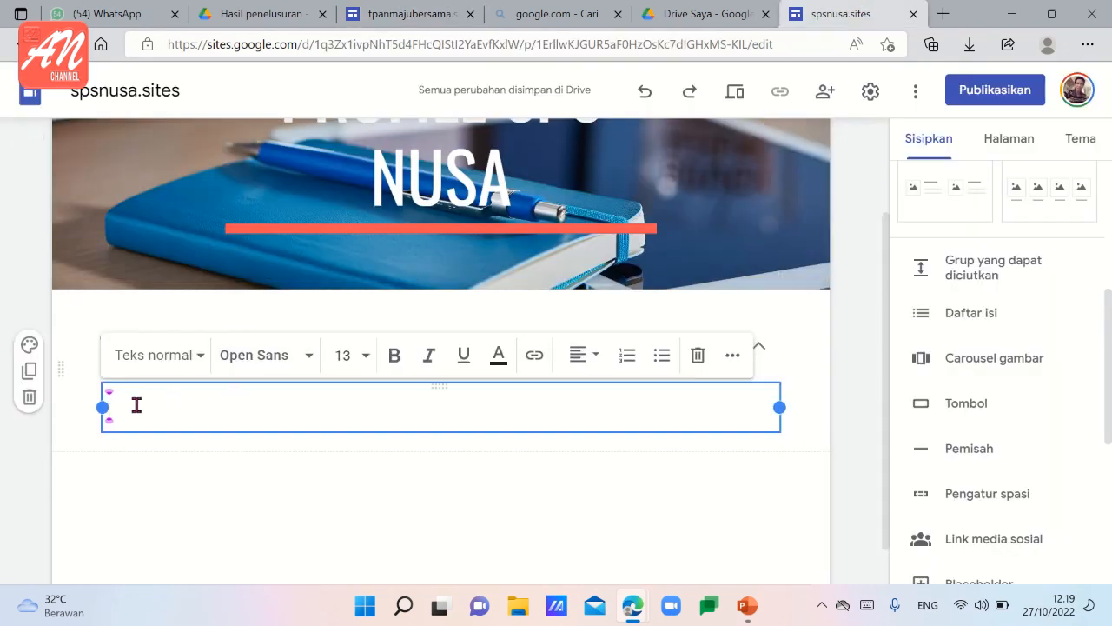
type("TPAN Bale Bermain Maju Bersama didirikan pada bulan September 2019, Jumlah siswa tahun 2019 sebanyak 20 anak, tenaga Pendidik 2 guru dengan kualifikasi Sarjana PAUD, tenaga kependidikan 4 orang. Awalnya nama TPAN Bale Bermain Maju Bersama adalah TPAN Bale Belajar Maju Bersama berdasarkan SK Ijin Operasional No : 527 Tahun 2019 Tanggal : 21-03-2019. Kemudian nama itu berubah sesuai SK Ijin Operasional No : 1578 Tahun 2019 Tanggal : 31-10-2019 menjadi TPAN Bale Bermain Maju Bersama. No NPSN 69990294. Alamat di Jalan Tanah Abang I No.1 Gambir , Jakarta Pusat. Berada dalam Kantor Walikota Administrasi Jakarta Gedung C Lantai dasar . Plt Kepala Sekolah TPAN Bale Bermain Maju Bersama adalah Bapak Drs.Arif nasdianto,MM. Luas bangunan 8x9 m² . Peserta Didik yang berada di TPAN Bale Bermain Maju Bersama adalah anak dari pegawai walikota dan sekitarnya")
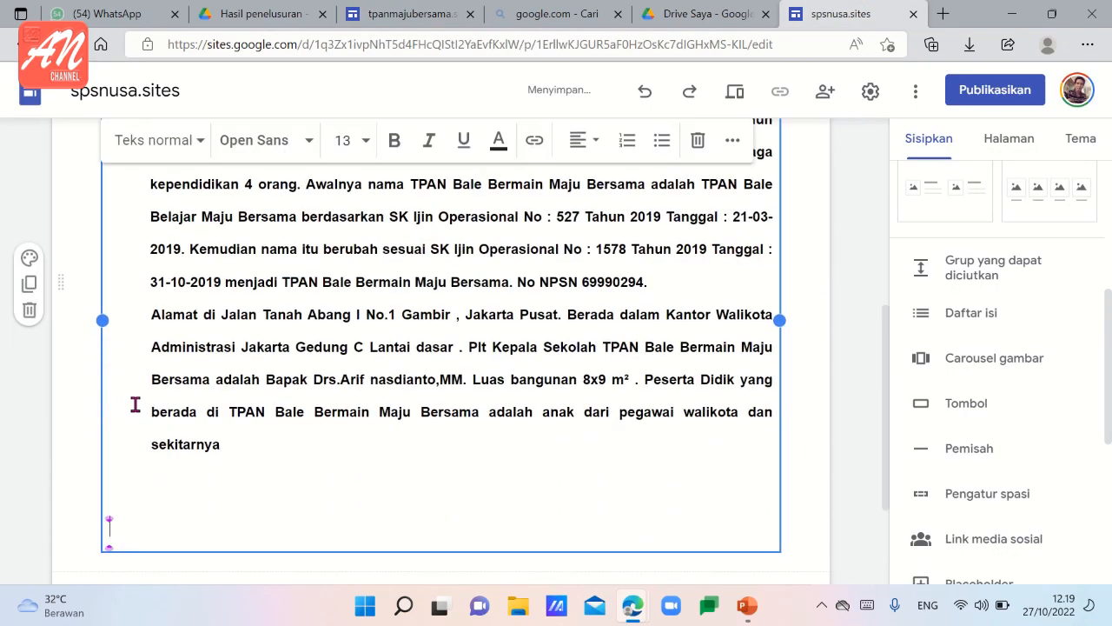
scroll(765, 441, "up", 10)
left_click(638, 477)
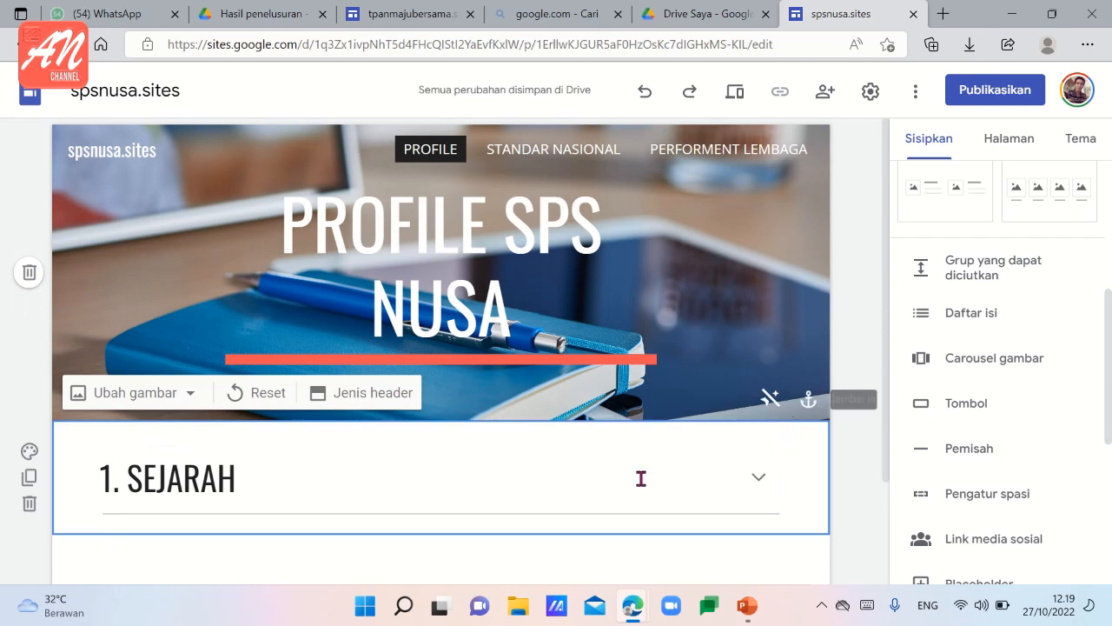
Insert a second collapsible group below "1. SEJARAH" and title it "2. VISI".
scroll(425, 551, "down", 3)
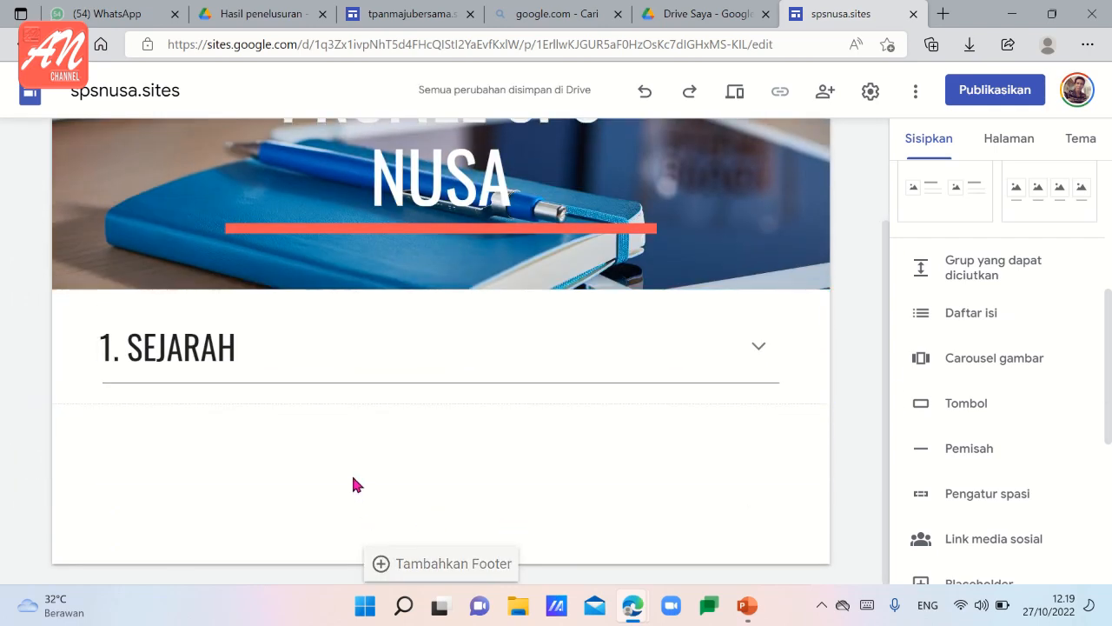
left_click(959, 285)
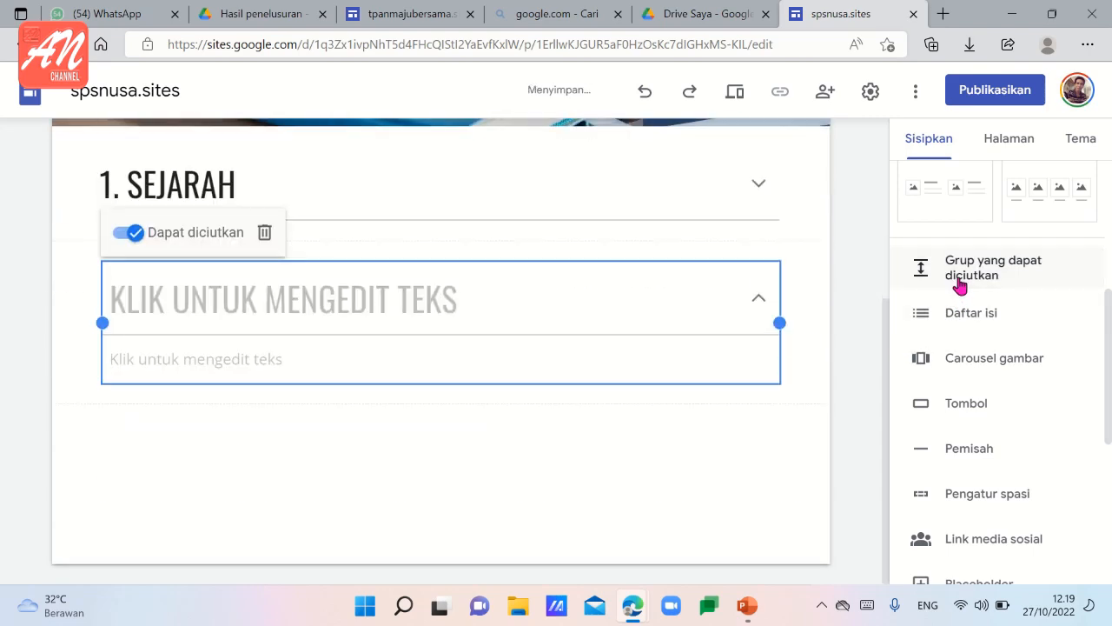
left_click(131, 310)
type("2.")
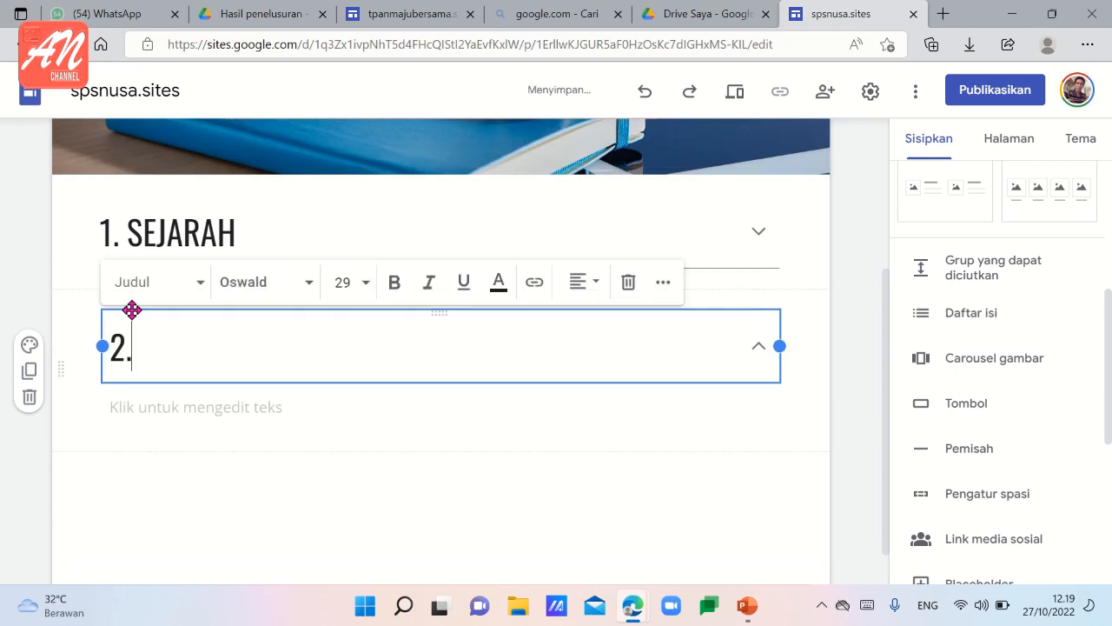
type(" VISI")
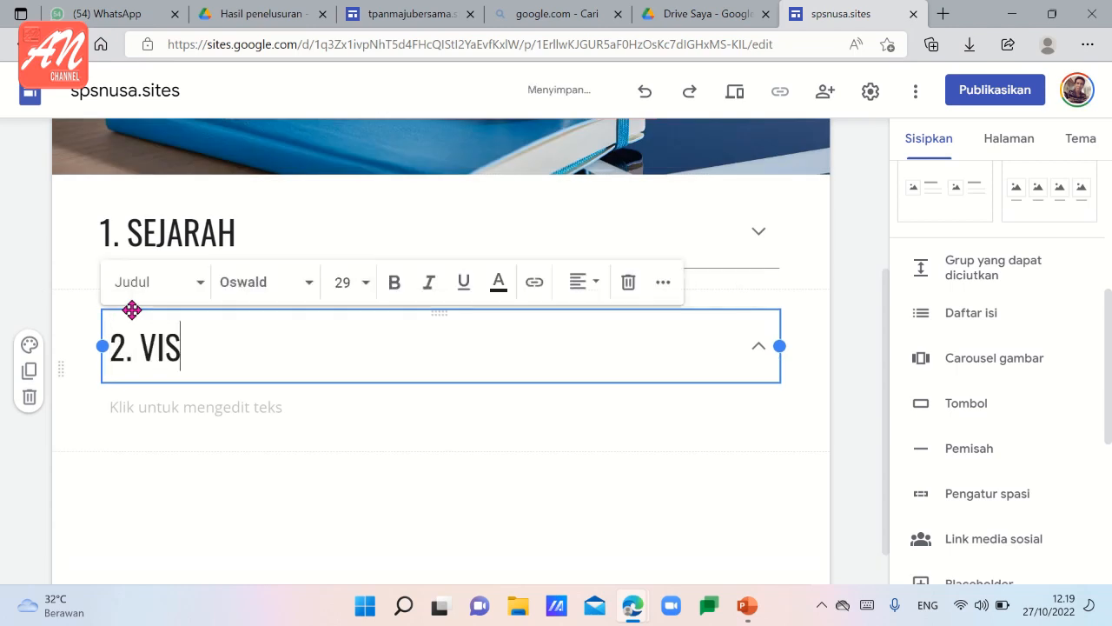
Ready the "2. VISI" body for text and copy the vision sentence from the VISI section of the tpanmajubersama site.
left_click(172, 406)
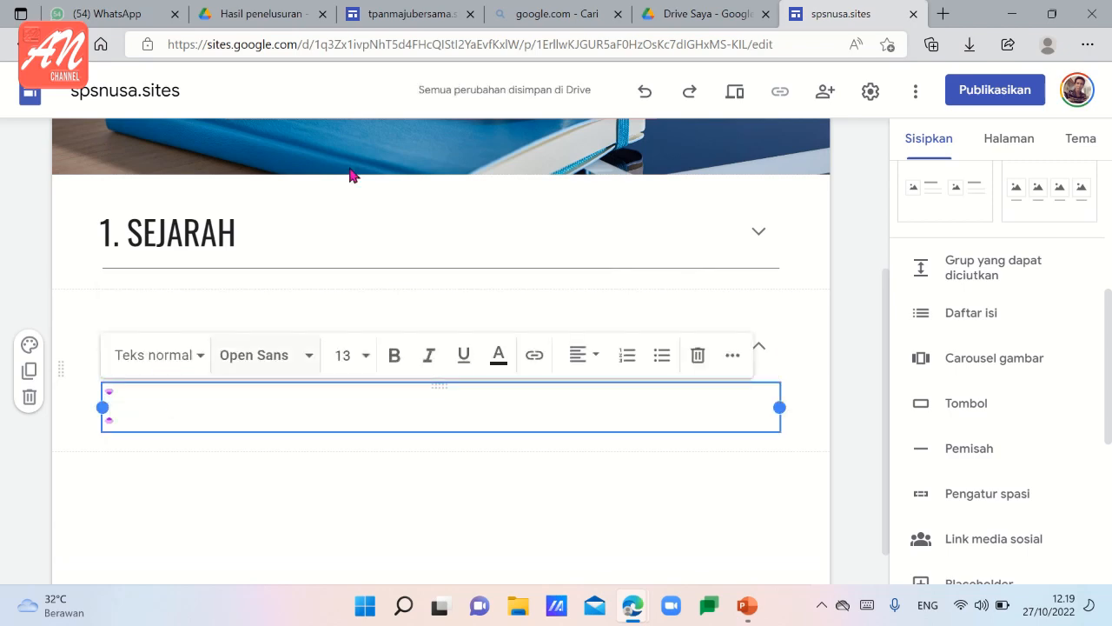
left_click(404, 14)
scroll(248, 394, "down", 3)
left_click(225, 370)
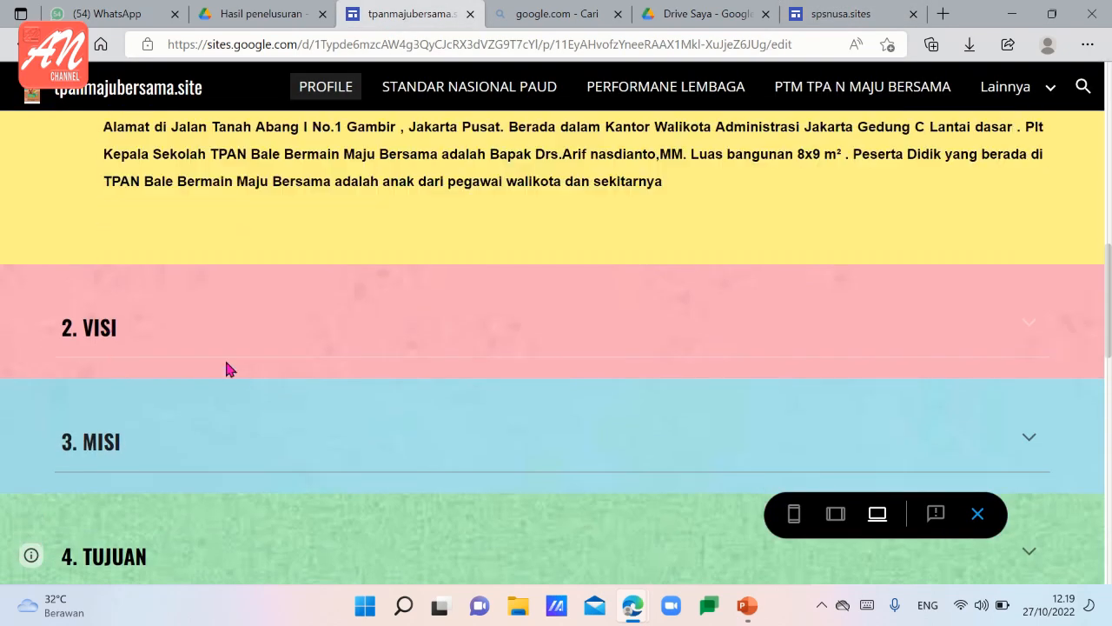
left_click(1027, 333)
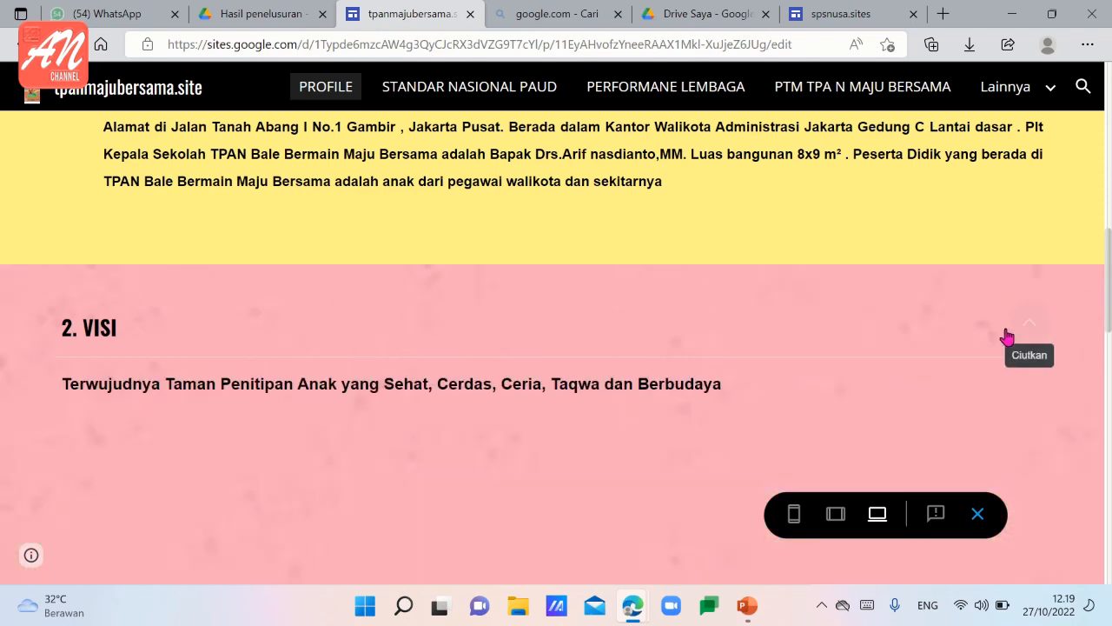
left_click_drag(67, 384, 770, 399)
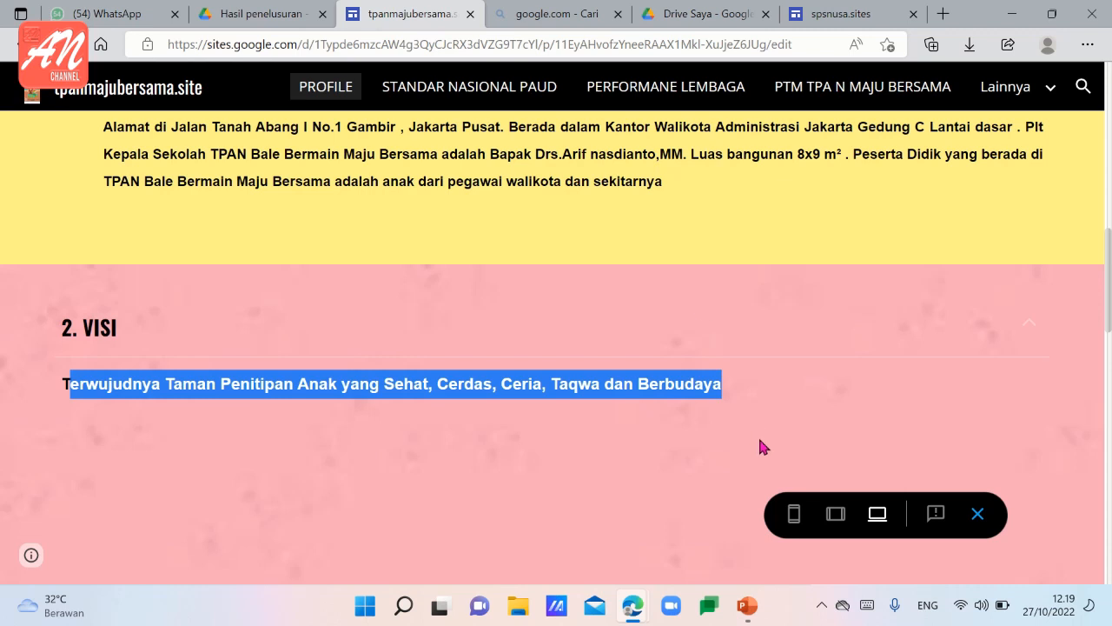
Paste the vision sentence into the "2. VISI" body on spsnusa.sites and complete its first word as "Terwujudnya".
left_click(841, 14)
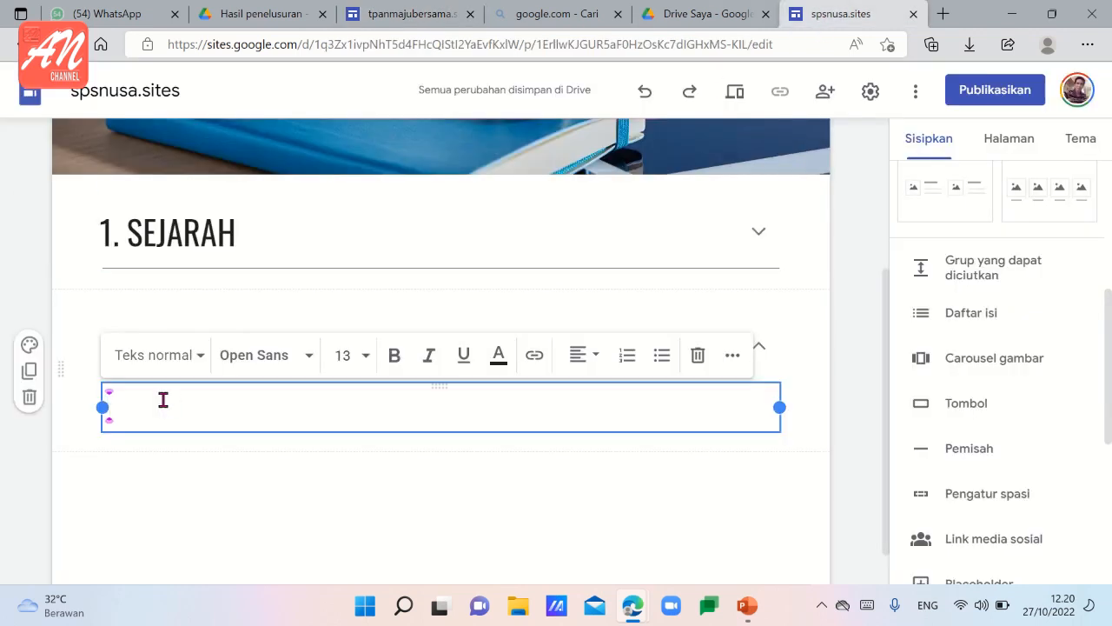
type("Terwujudnya Taman Penitipan Anak yang Sehat, Cerdas, Ceria, Taqwa dan Berbudaya")
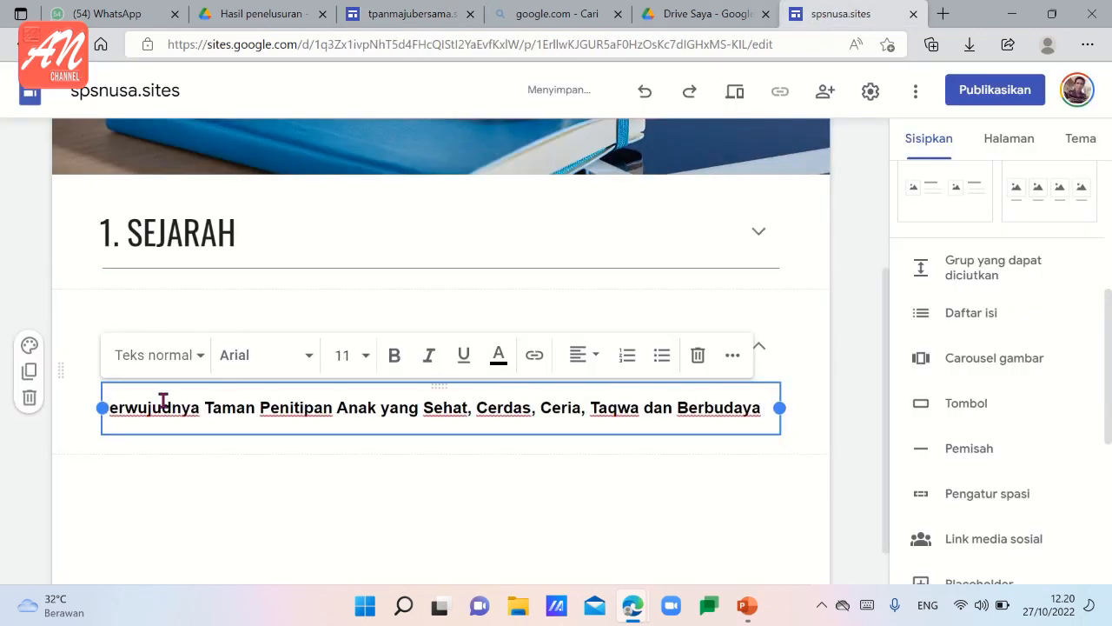
left_click(116, 407)
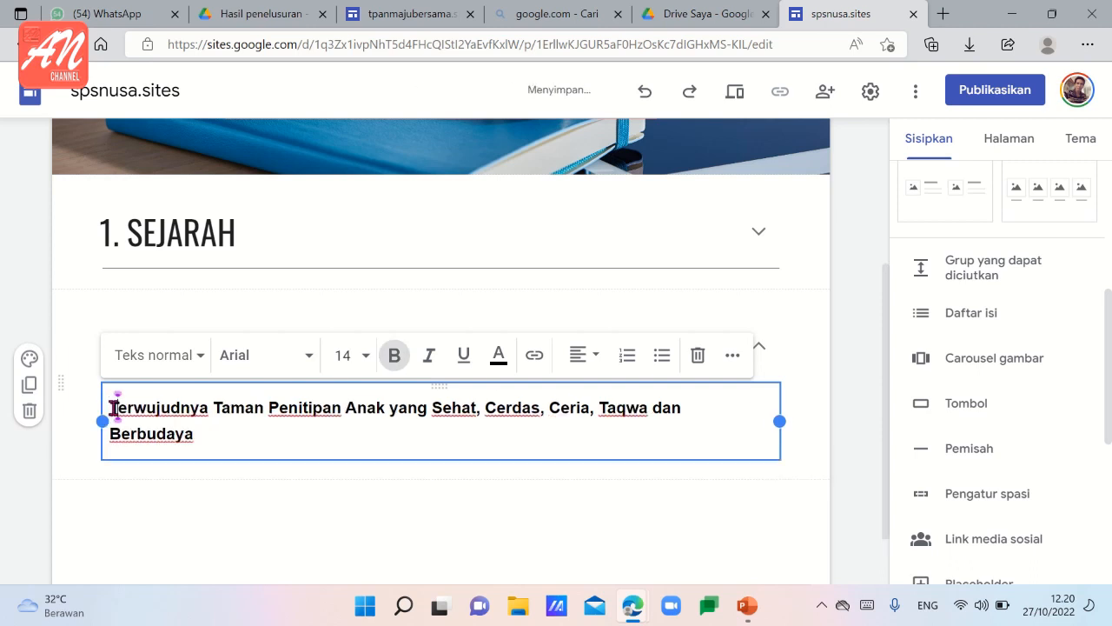
left_click(222, 525)
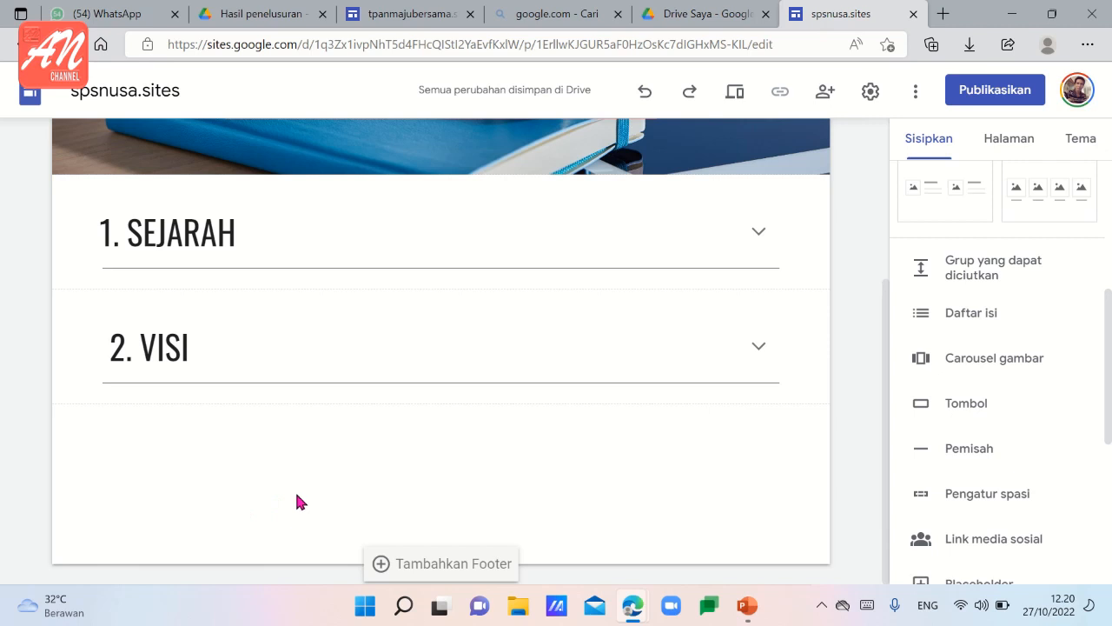
Insert a third collapsible group below "2. VISI" and title it "3. MISI".
left_click(974, 276)
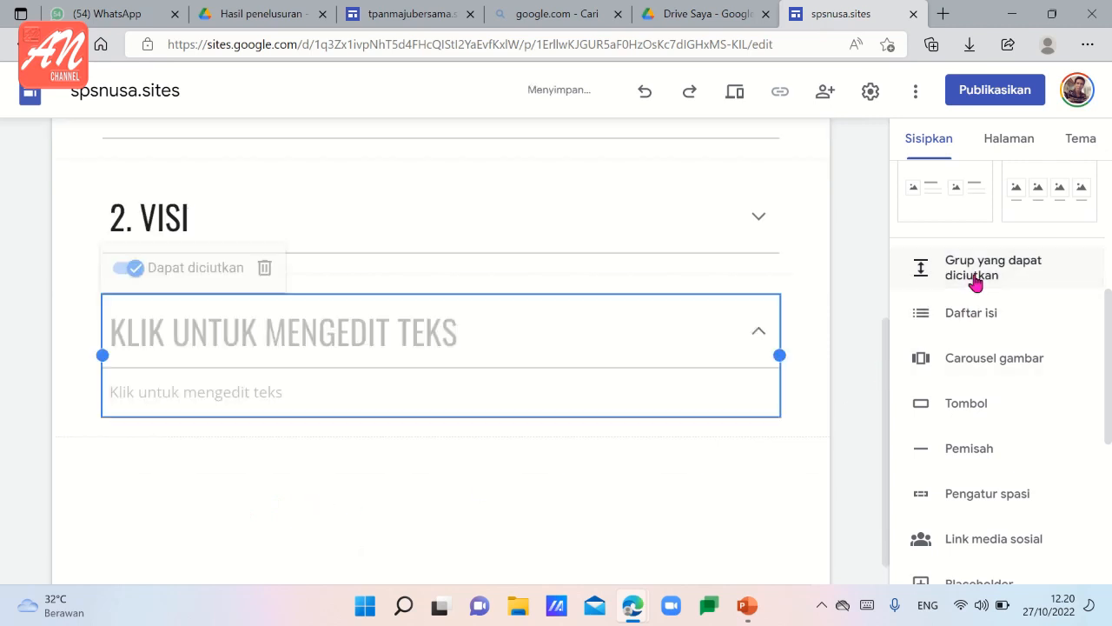
left_click(154, 305)
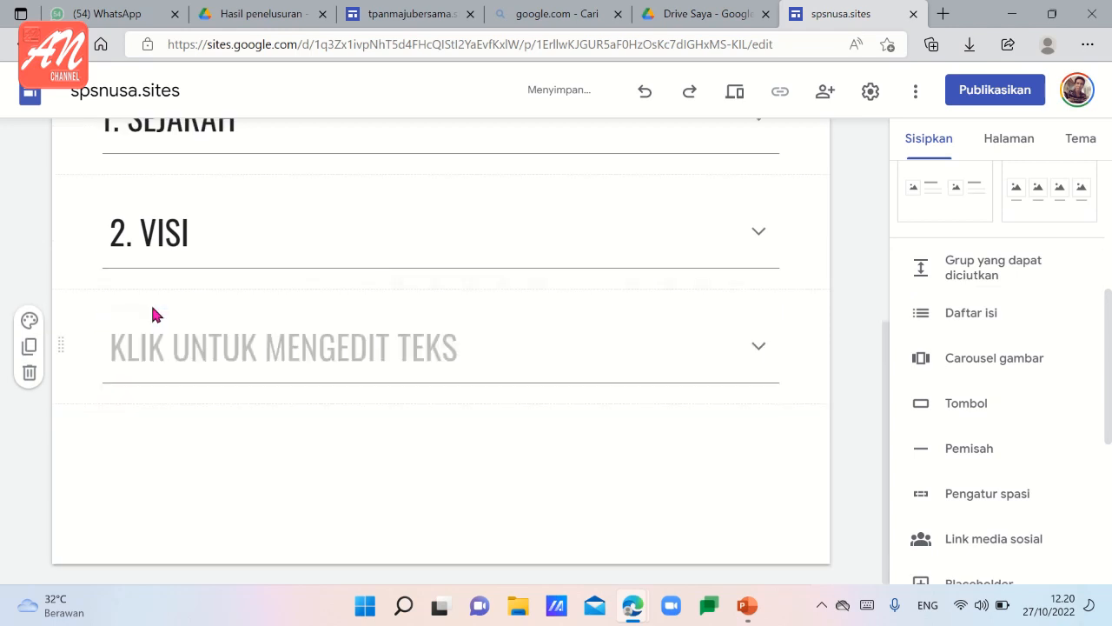
left_click(152, 350)
left_click(152, 351)
type("3")
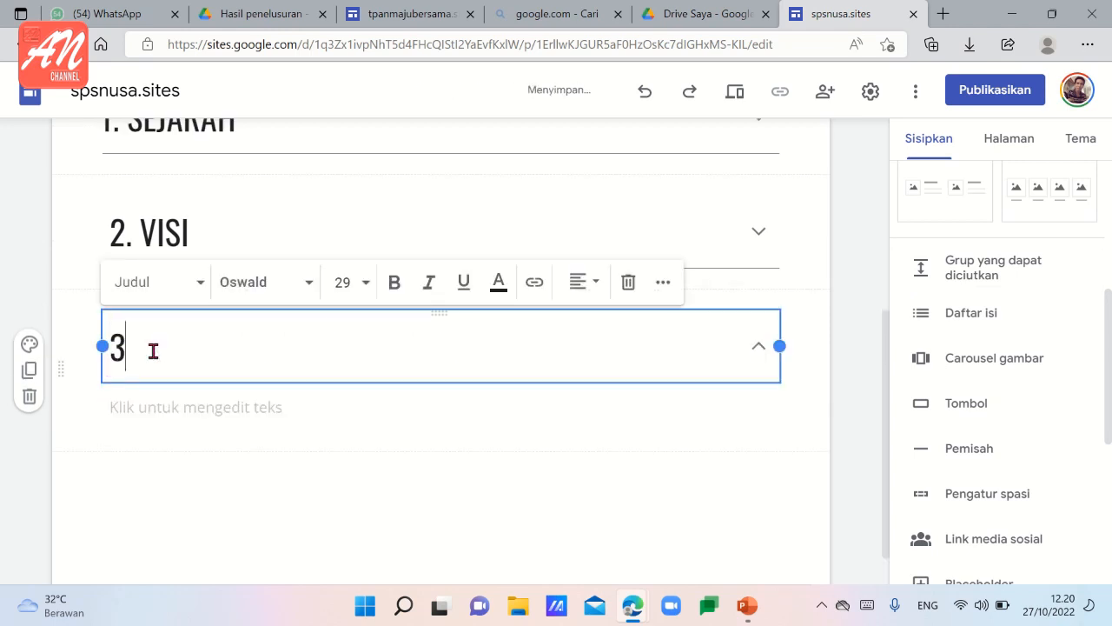
type(". MISI")
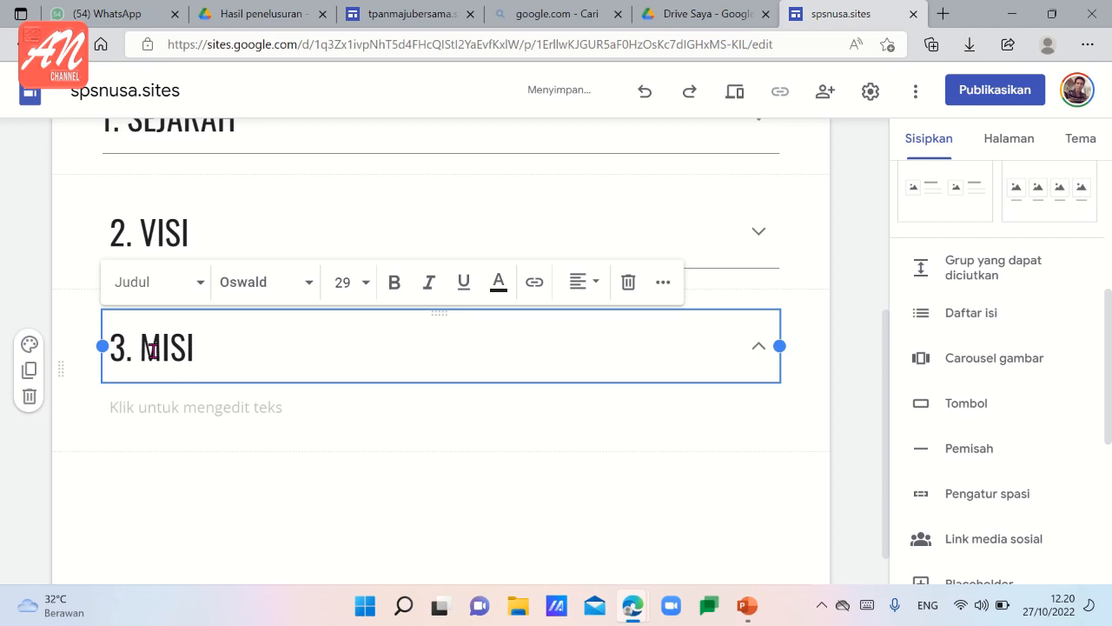
Fill the "3. MISI" body with four placeholder lines numbered "1." to "4.".
left_click(181, 412)
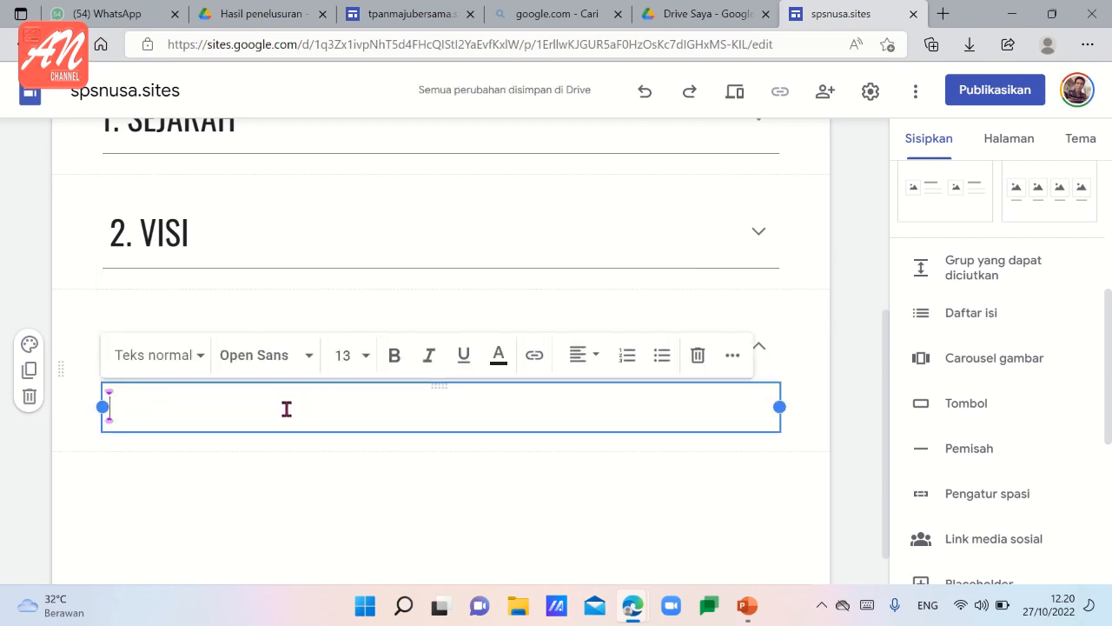
type("1")
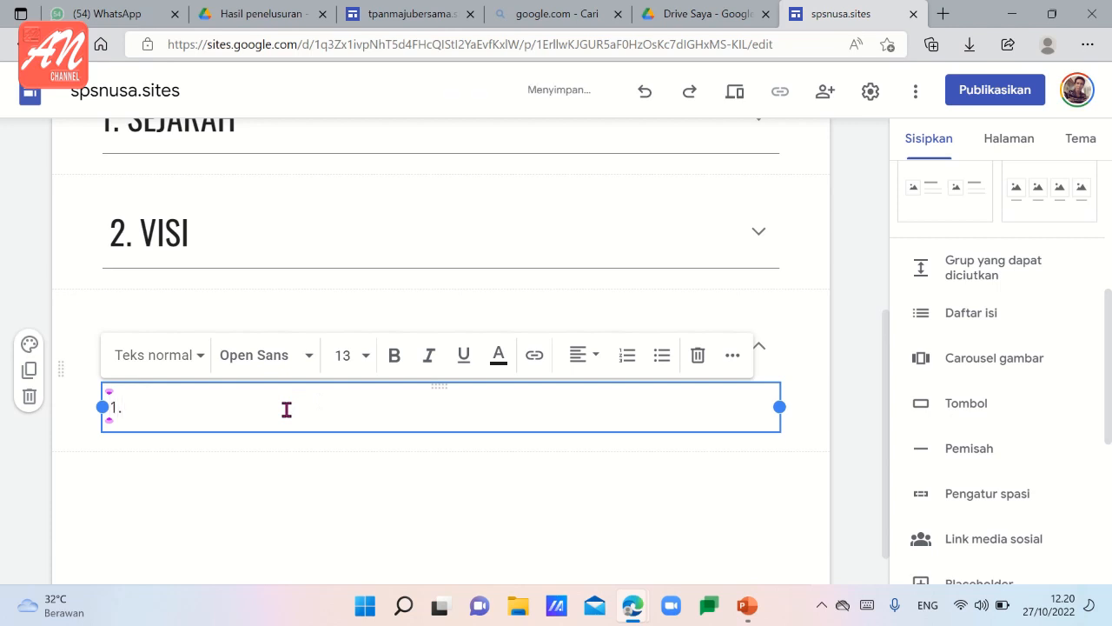
type(".")
key("Return")
type("2")
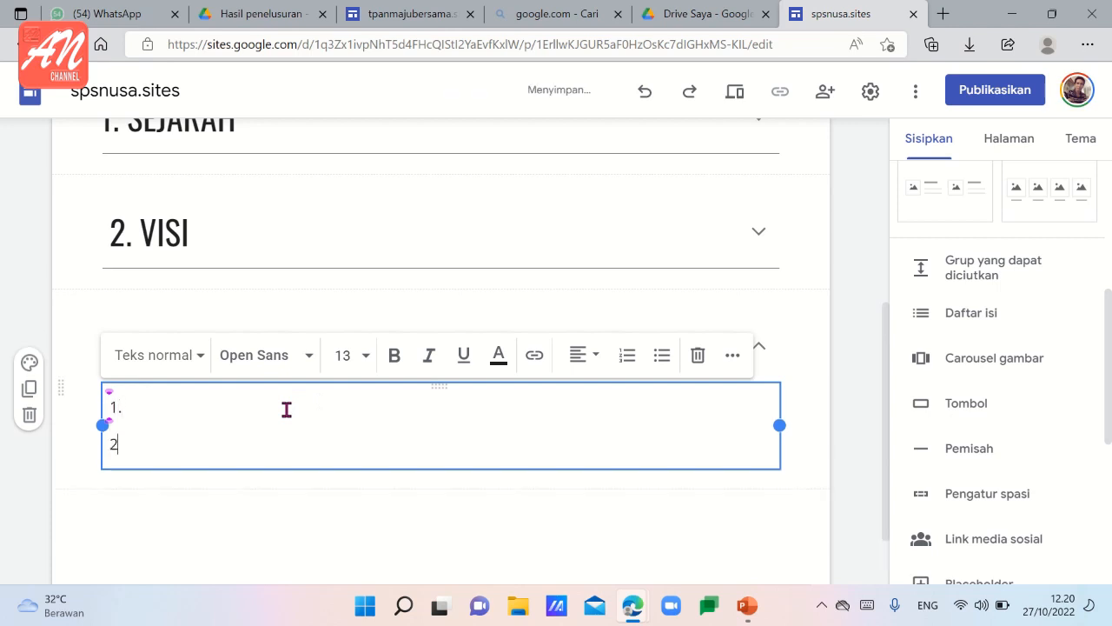
type(".")
key("Return")
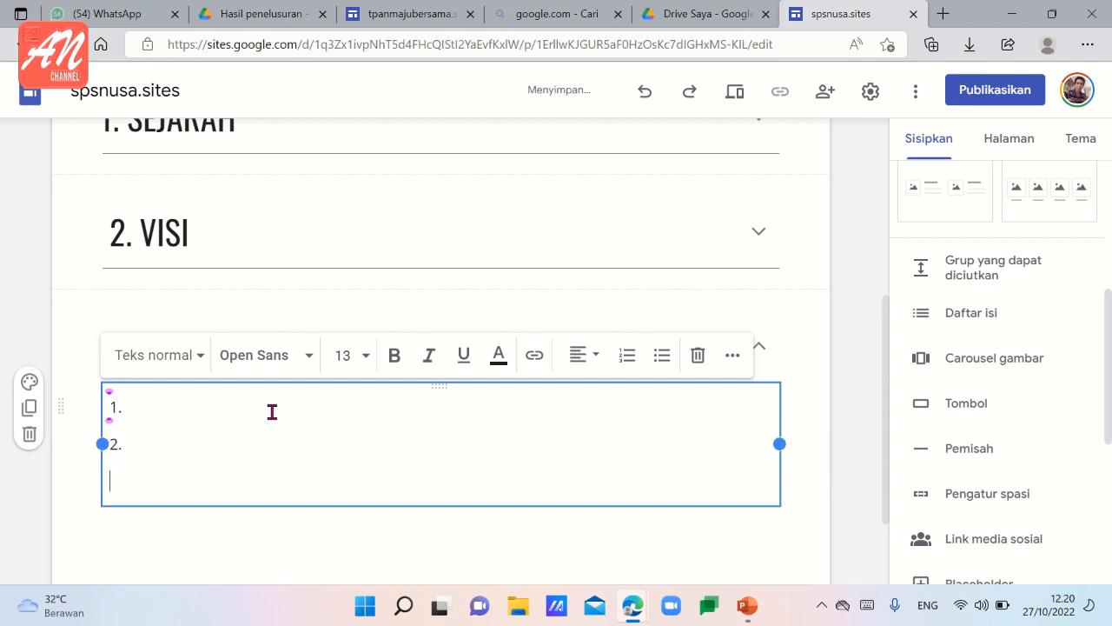
type("3.")
key("Return")
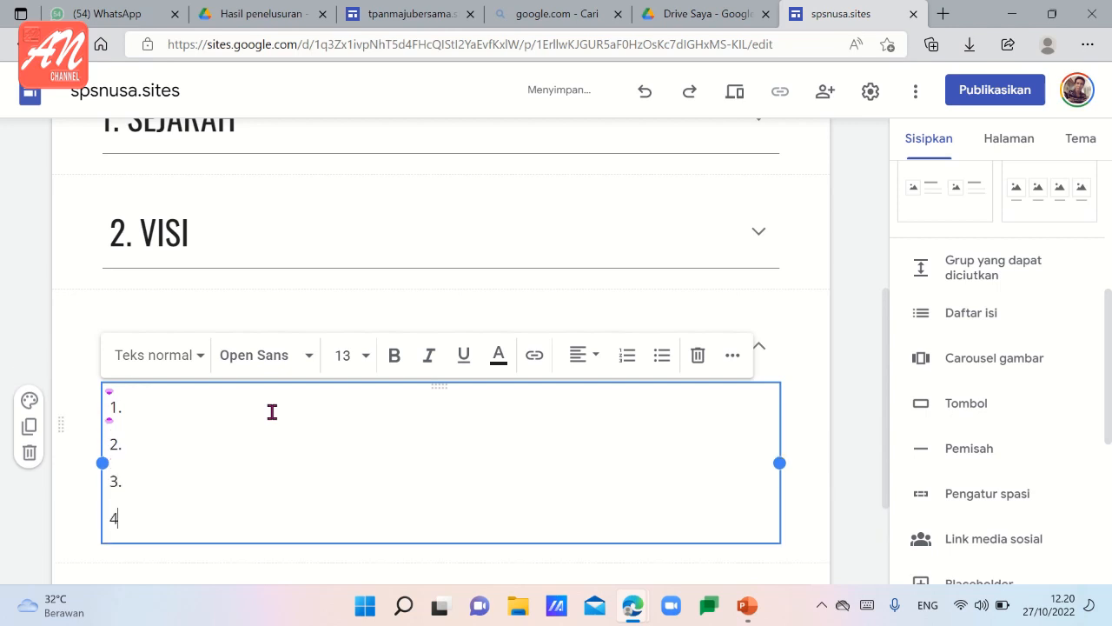
left_click(248, 575)
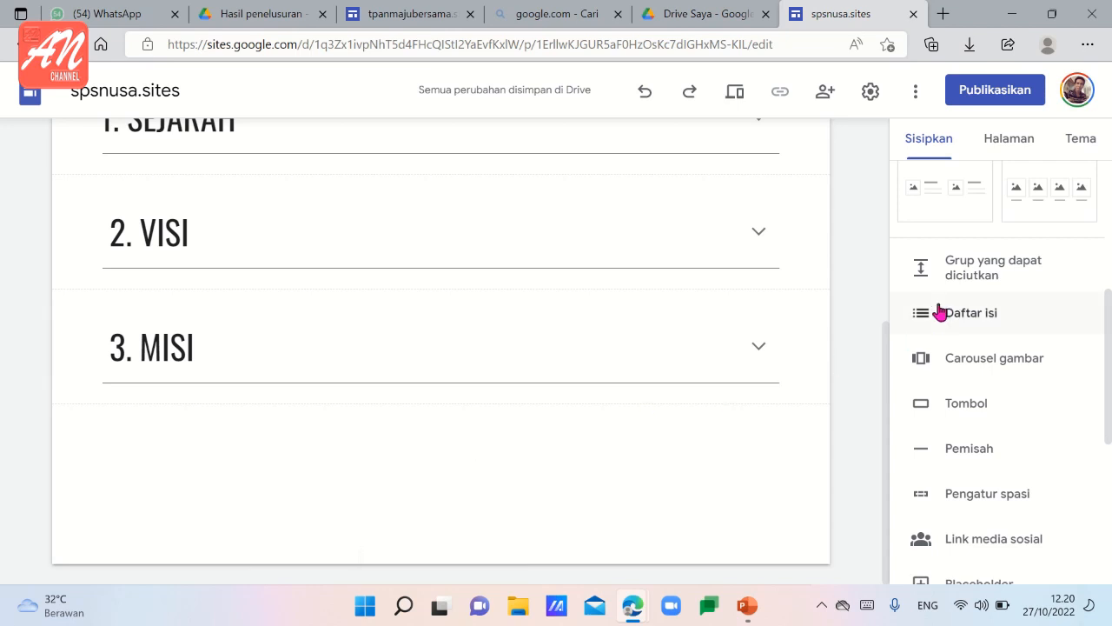
Insert a fourth collapsible group below "3. MISI" and title it "TUJUAN".
left_click(967, 284)
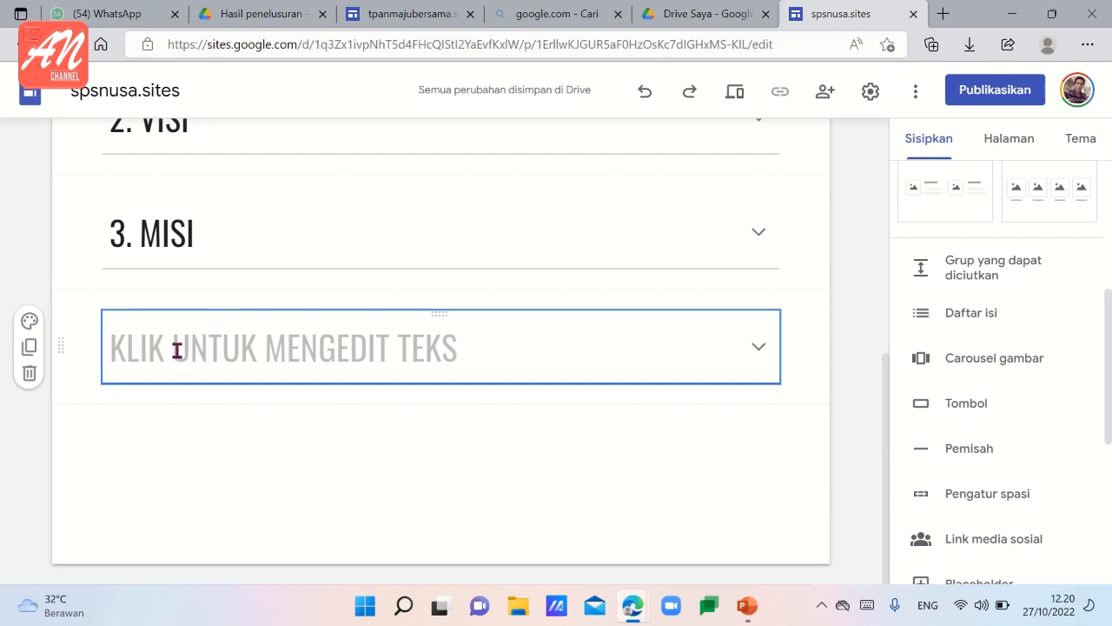
left_click(178, 349)
type("TUJ")
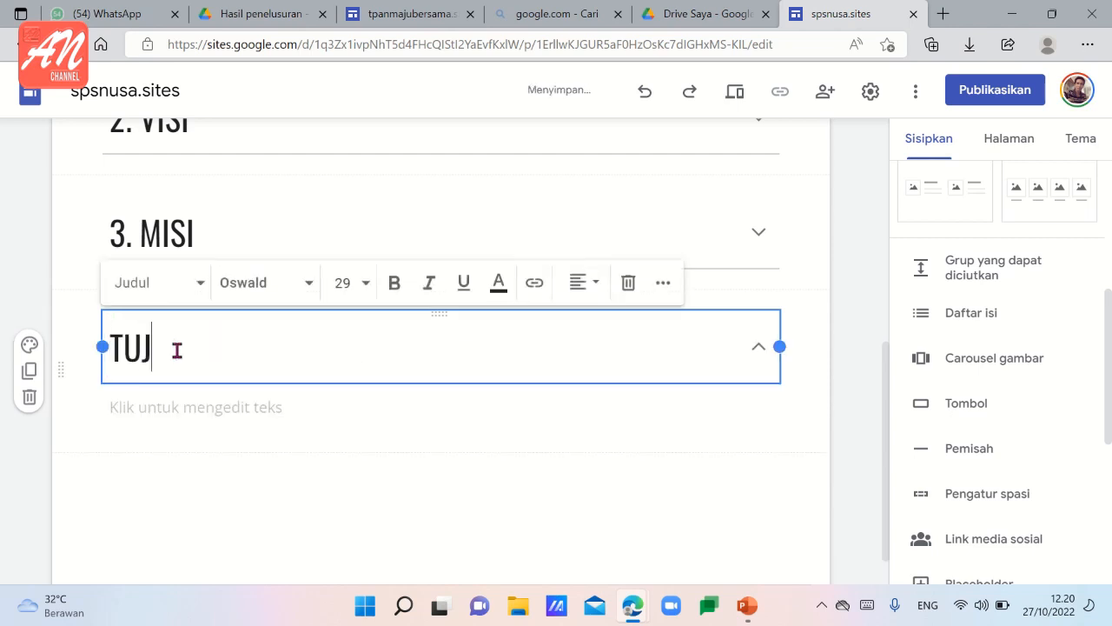
type("UAN")
Fill the "TUJUAN" body with three placeholder lines numbered "1." to "3." and leave the text block.
left_click(181, 405)
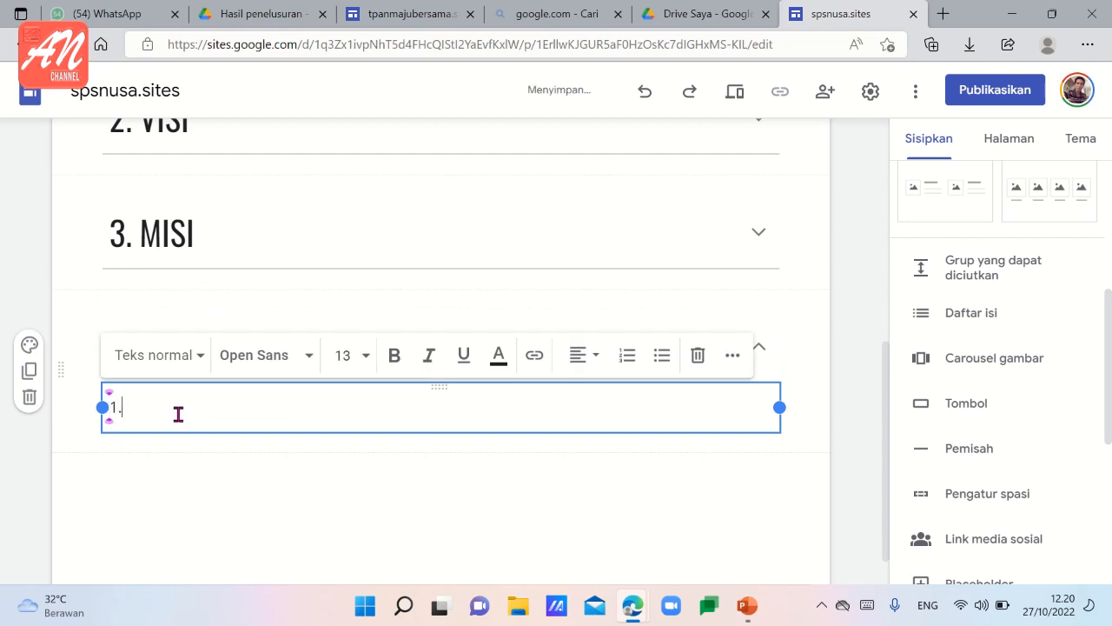
key("Return")
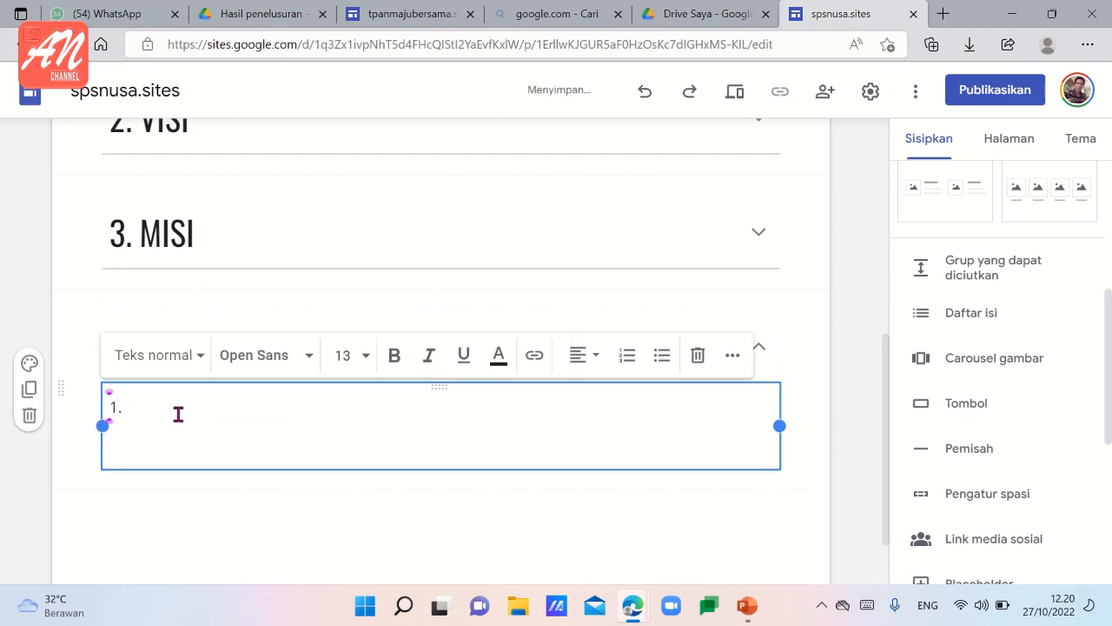
key("Return")
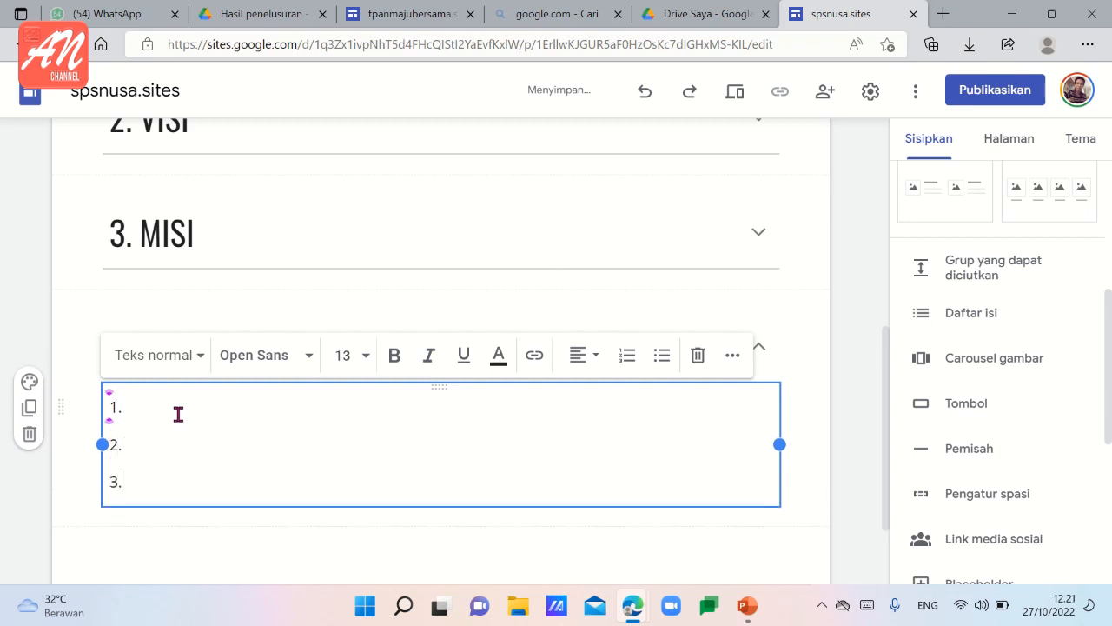
left_click(171, 531)
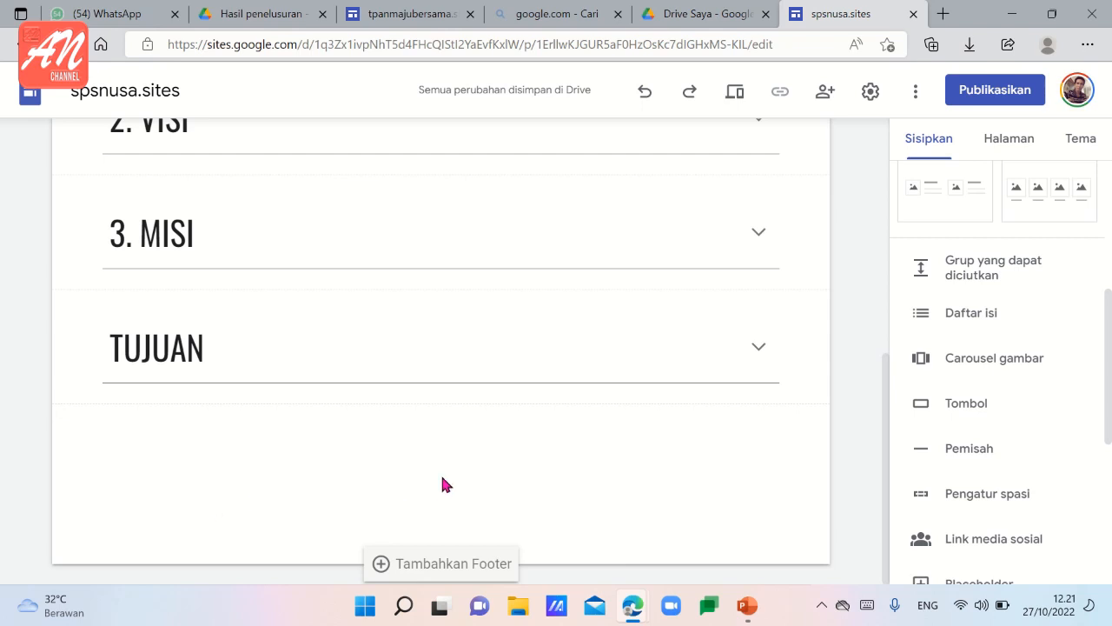
Start inserting a YouTube video on the page with the "TUJUAN" section, opening the video search.
scroll(442, 483, "up", 1)
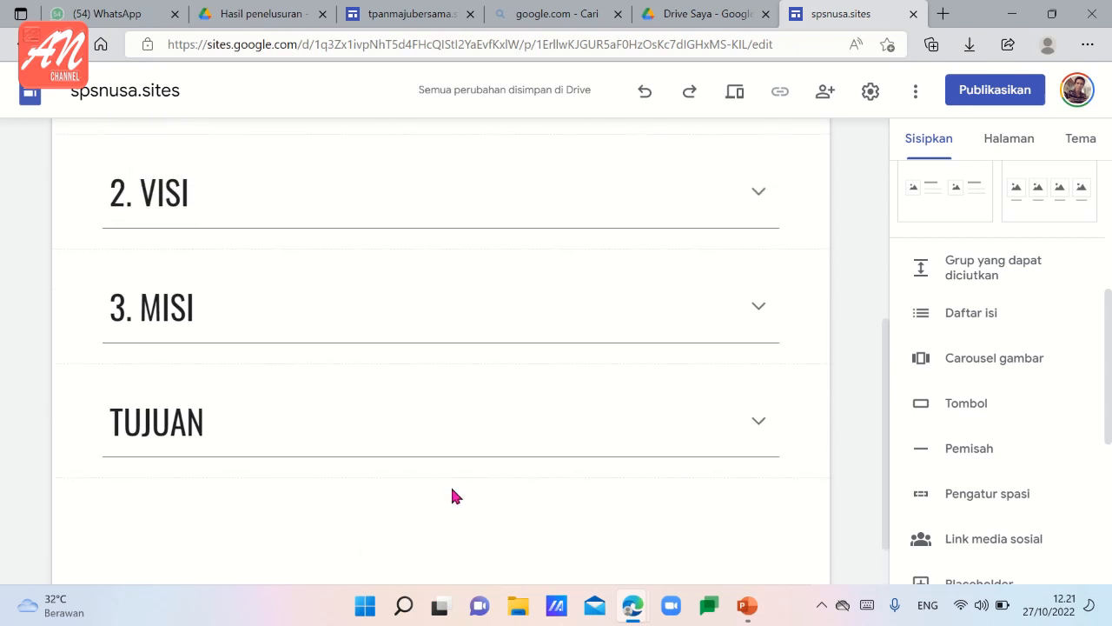
scroll(452, 494, "up", 2)
scroll(452, 487, "down", 3)
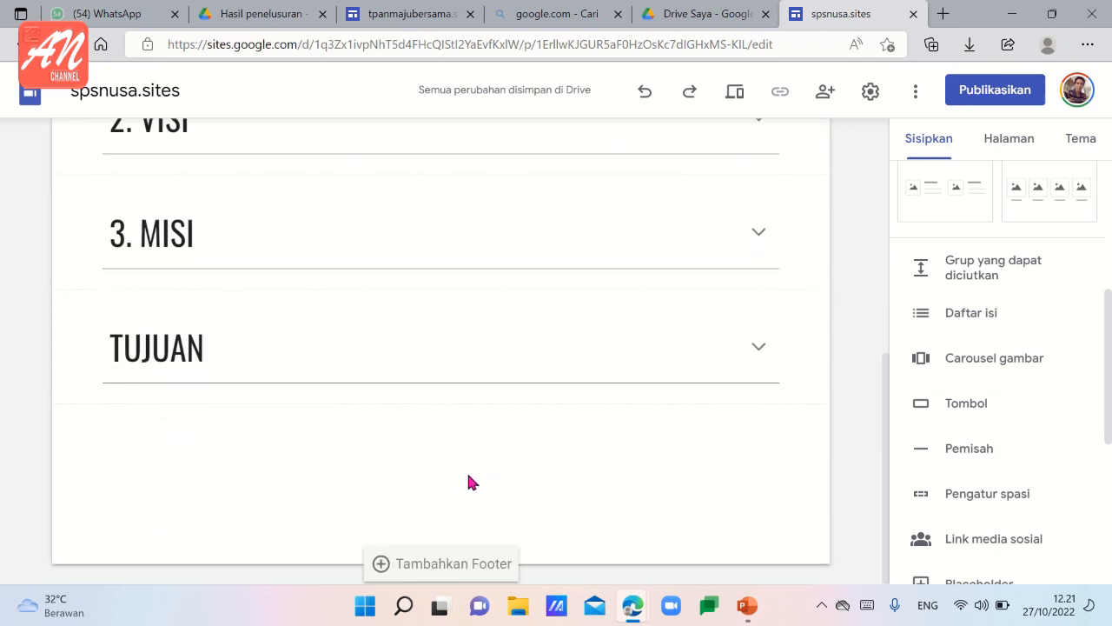
scroll(962, 383, "down", 2)
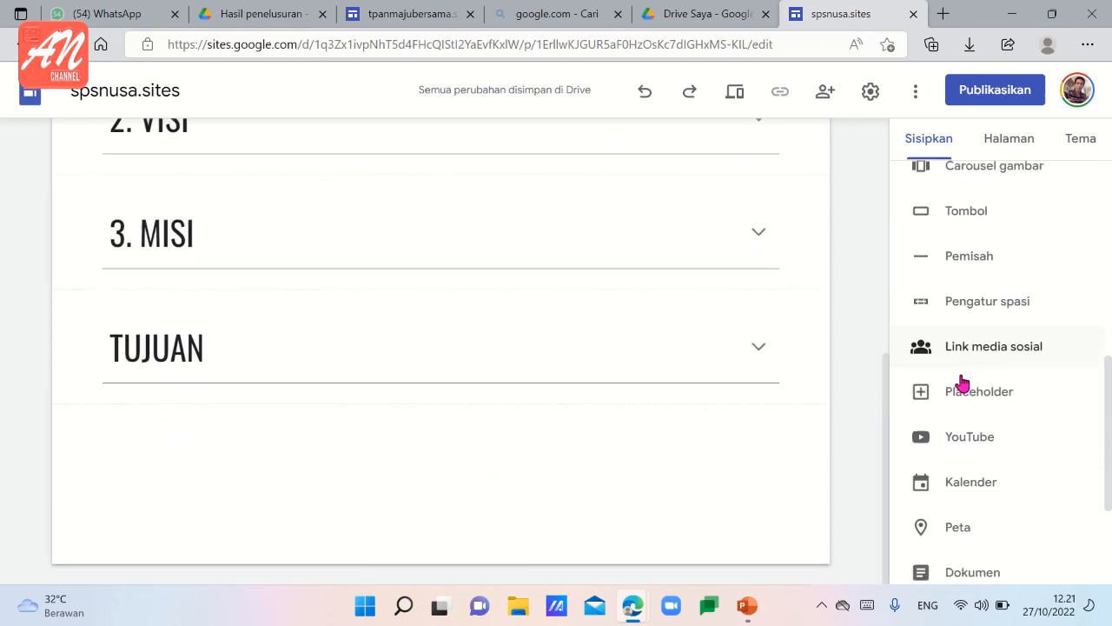
scroll(962, 383, "down", 2)
scroll(962, 347, "up", 2)
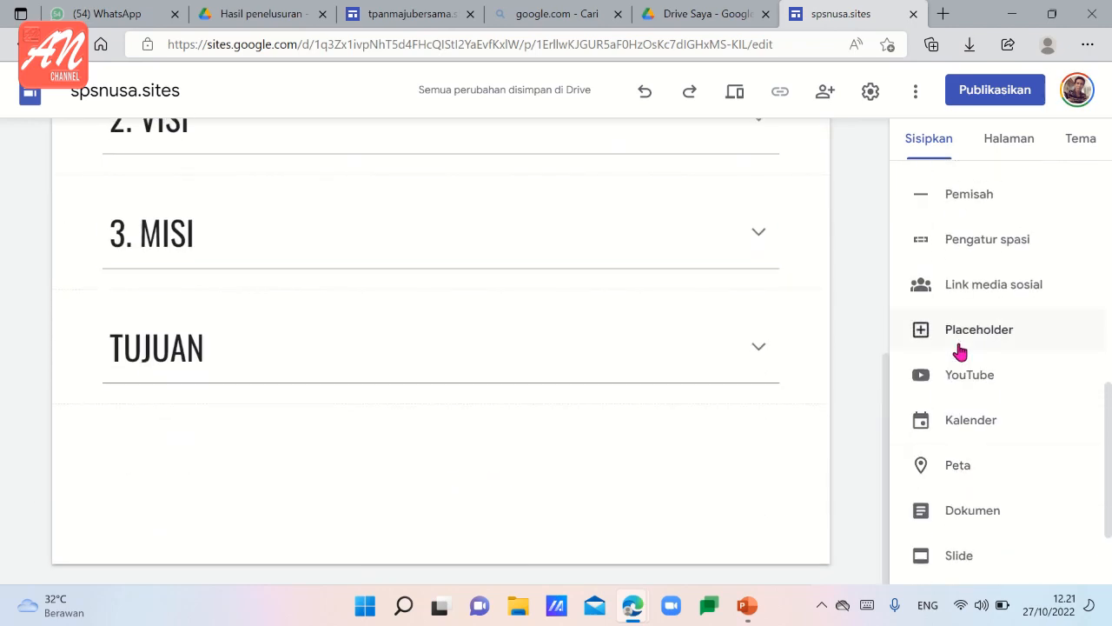
left_click(965, 384)
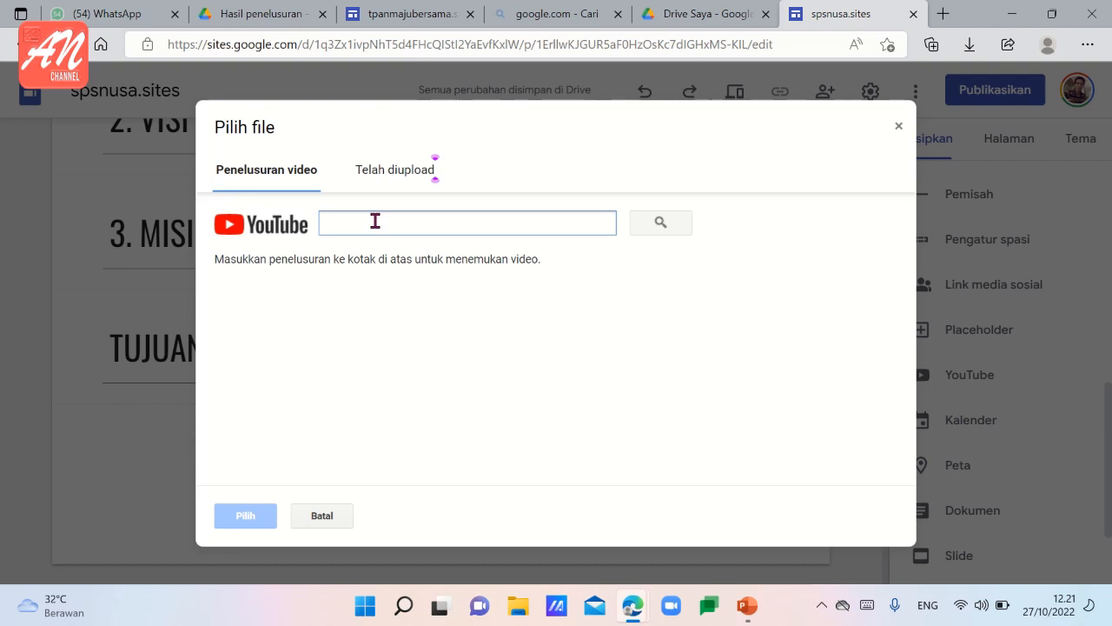
Search YouTube for "tpa negeri maju bersama" and insert the 26-minute video "Kegiatan TPA NEGERI BALE BERMAIN MAJU BERSAMA".
type("tpa  ")
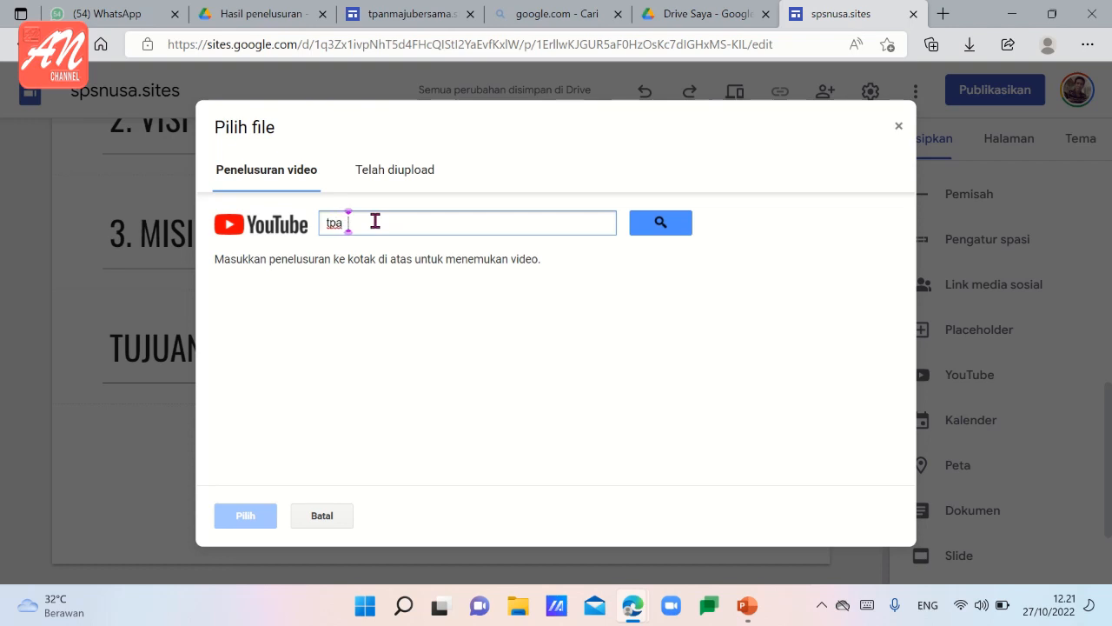
type("negeri maju bersama")
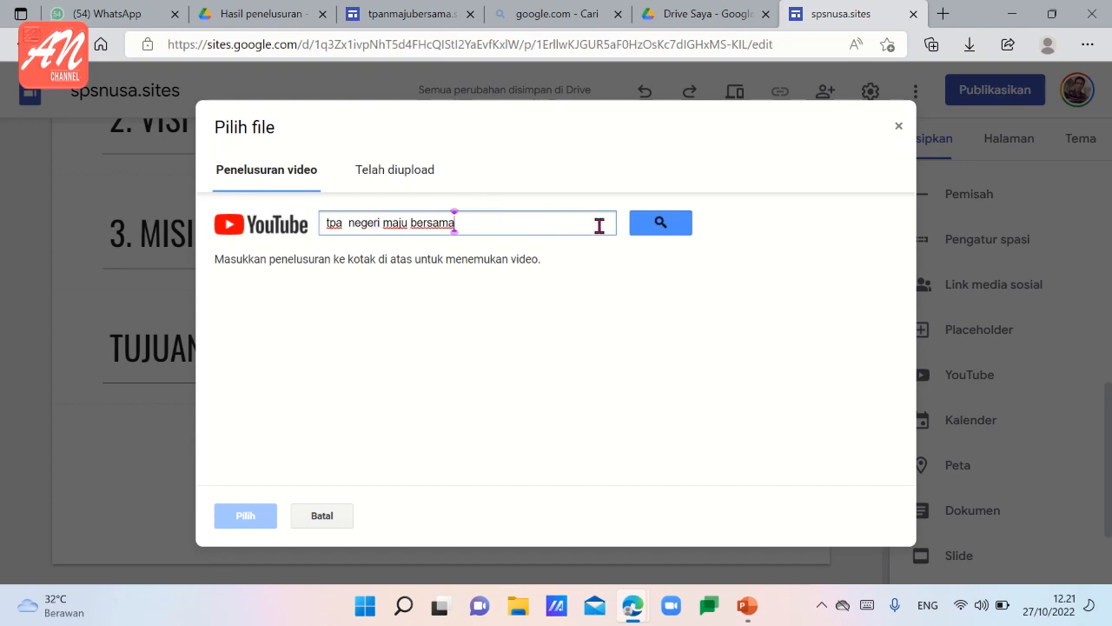
left_click(658, 224)
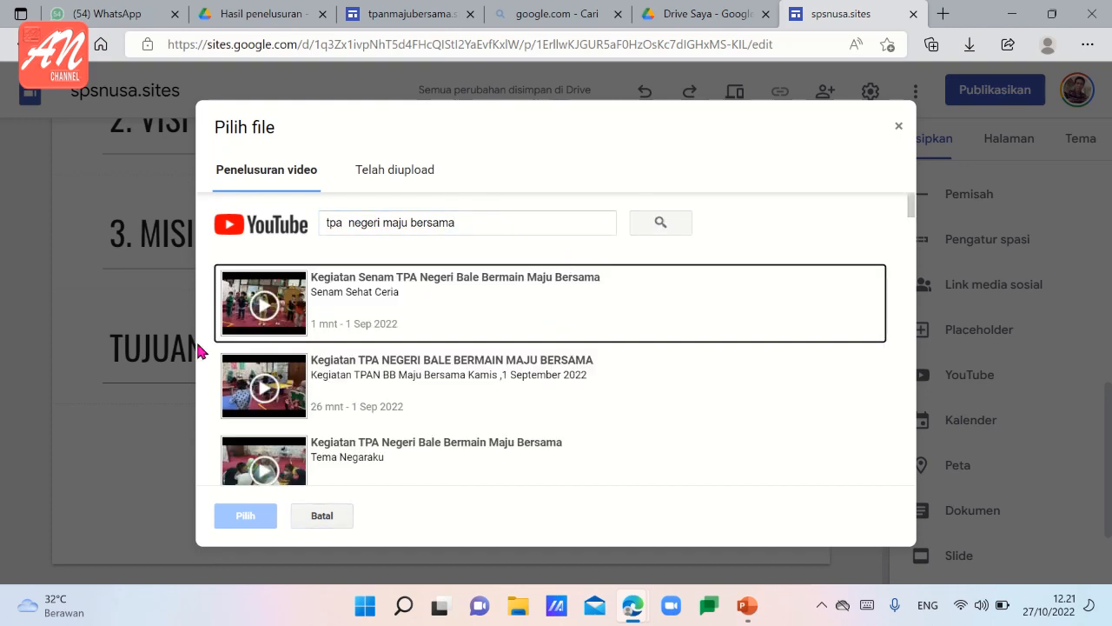
left_click(356, 380)
double_click(356, 380)
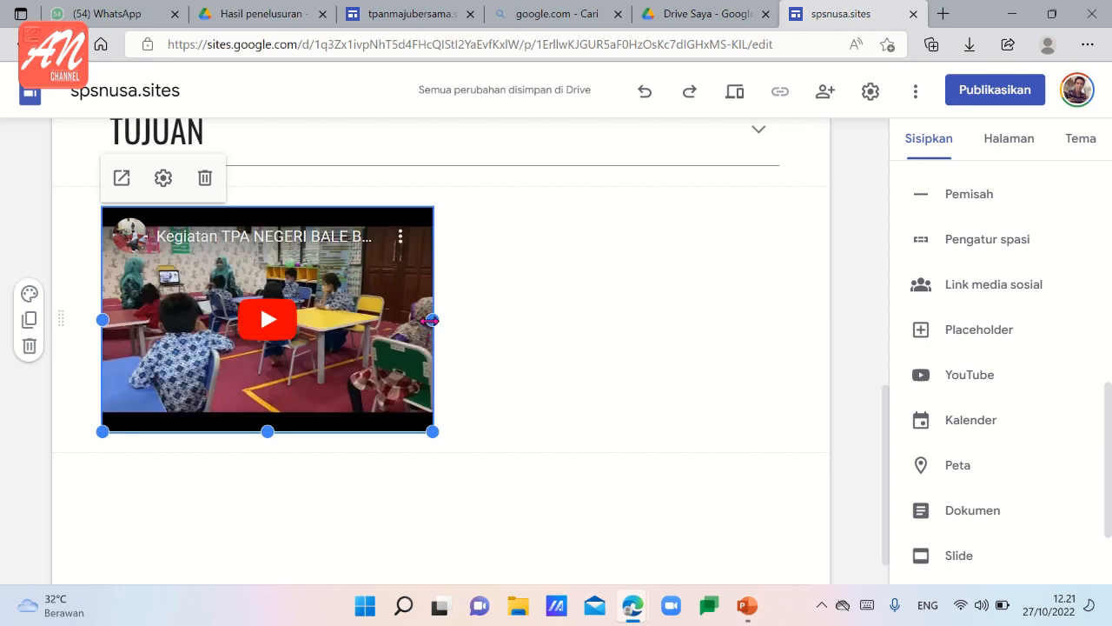
Enlarge the embedded video to the full content width and make it taller so the whole picture fits.
left_click_drag(430, 320, 768, 321)
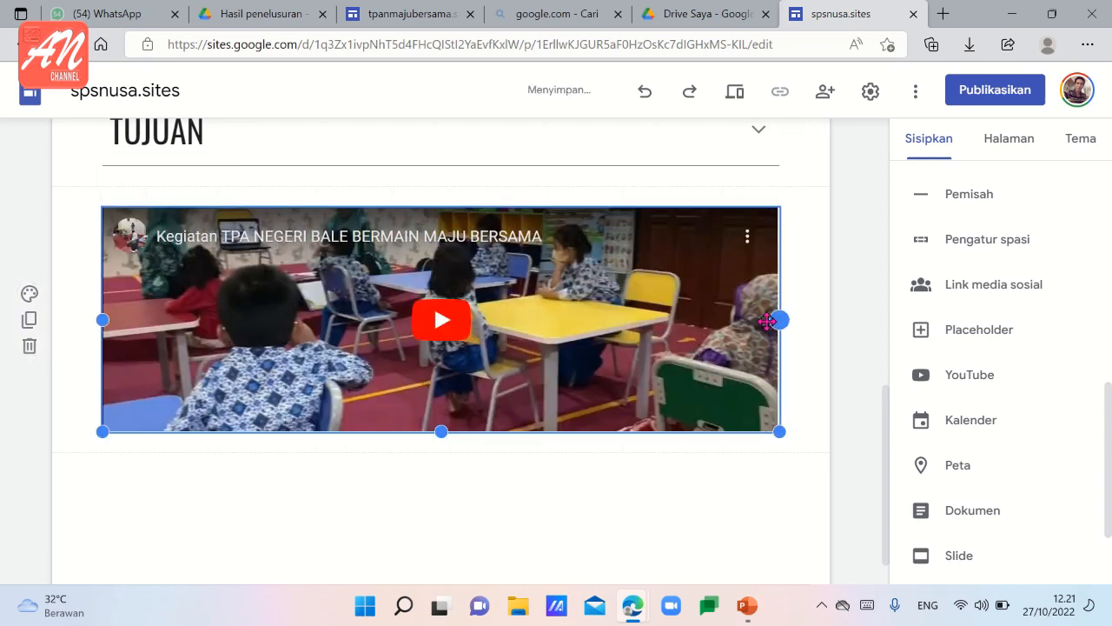
left_click_drag(441, 431, 464, 525)
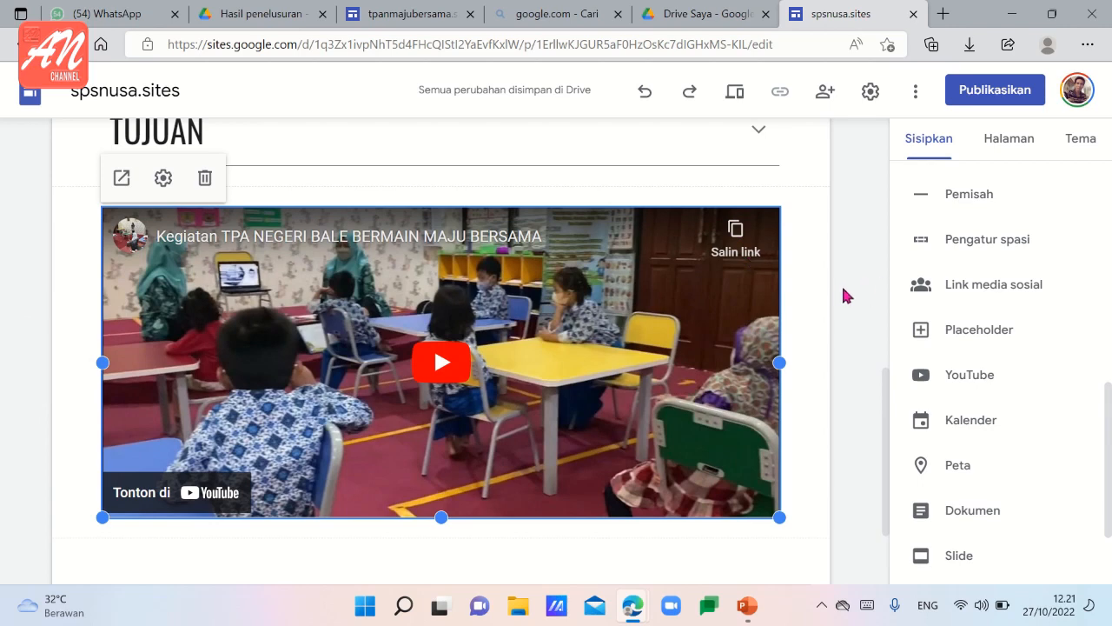
Apply the "Gaya 3" section colour to the "1. SEJARAH" and "2. VISI" sections.
scroll(800, 291, "up", 5)
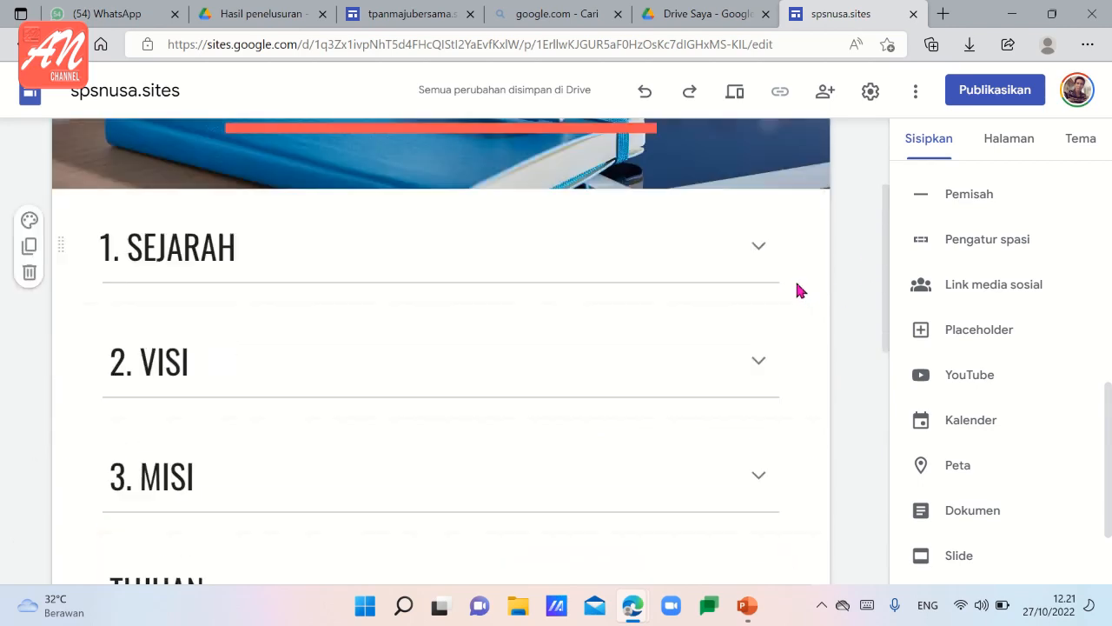
scroll(799, 291, "down", 1)
scroll(688, 308, "up", 2)
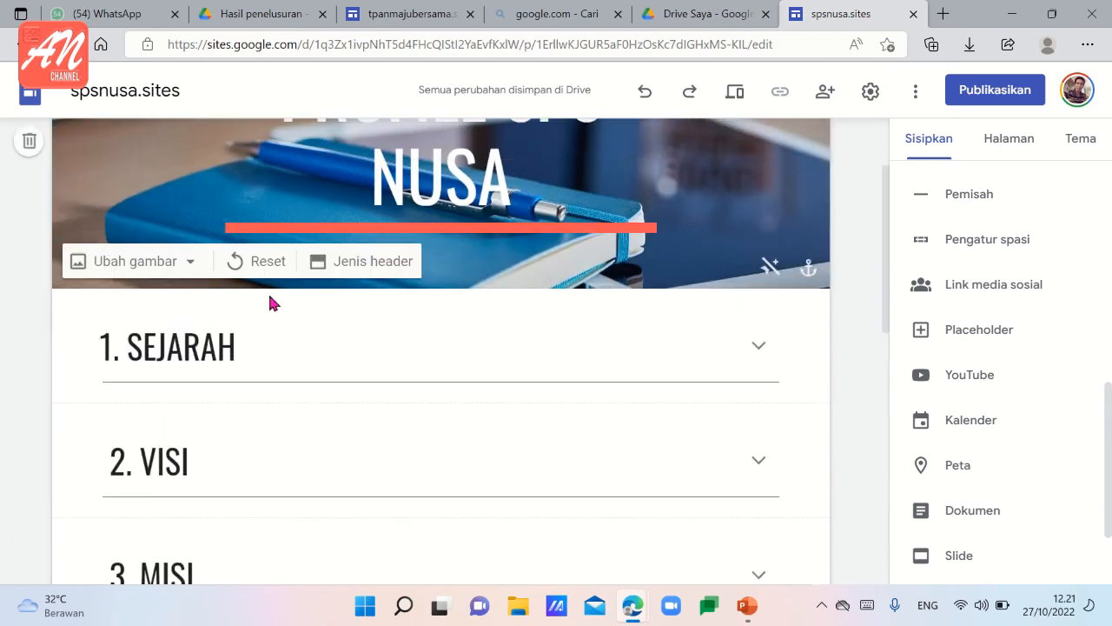
scroll(667, 357, "down", 3)
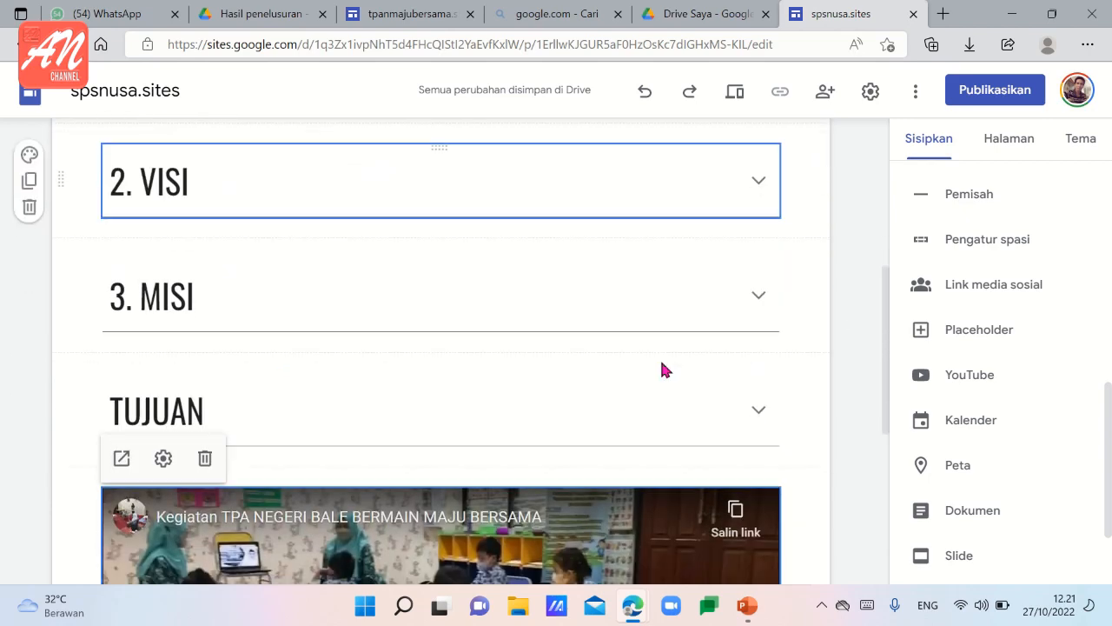
scroll(504, 415, "up", 3)
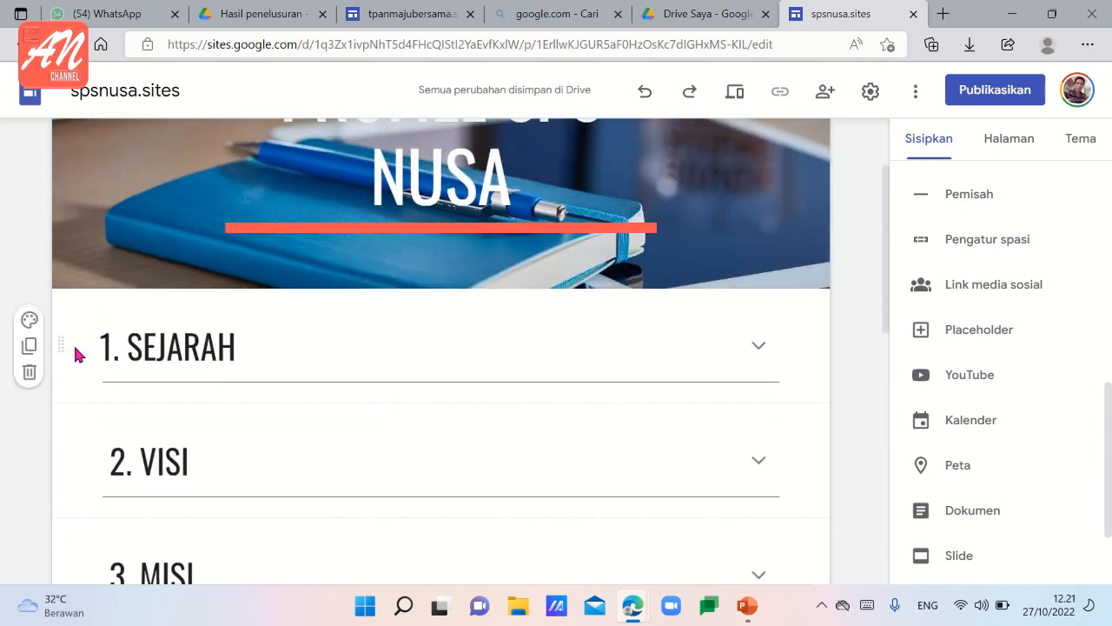
left_click(31, 322)
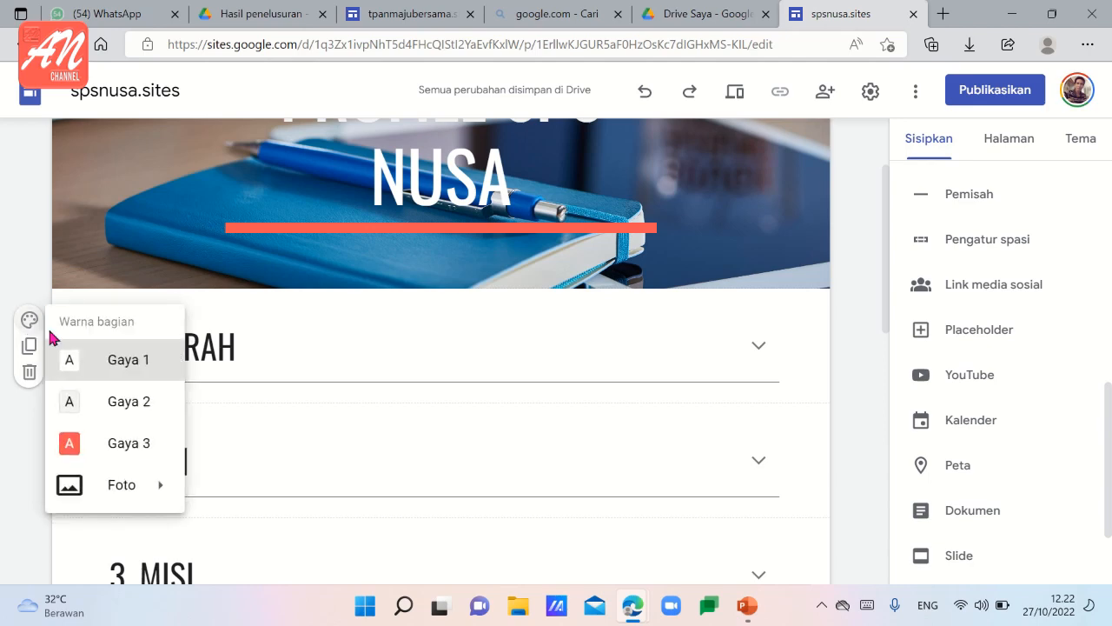
left_click(117, 451)
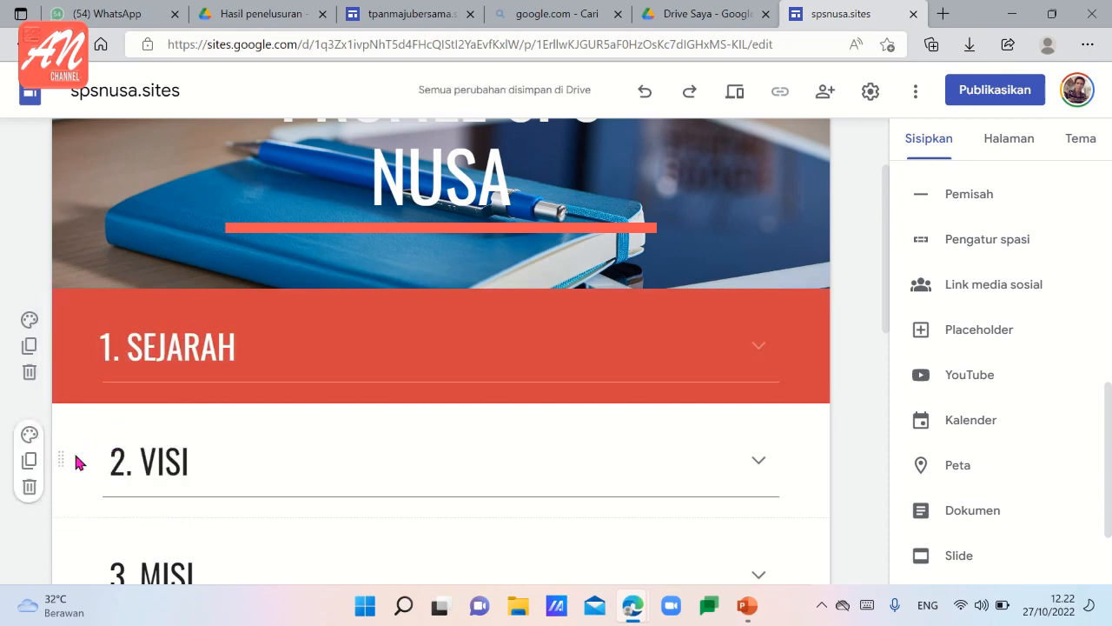
left_click(30, 434)
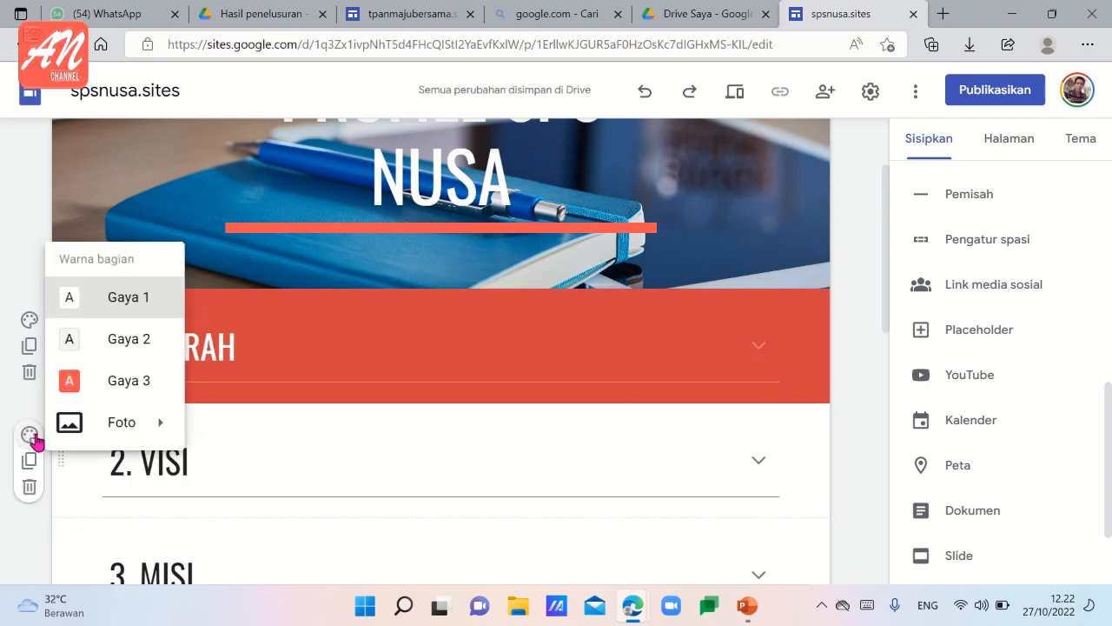
left_click(78, 382)
Apply the "Gaya 3" section colour to the "3. MISI" and "TUJUAN" sections.
scroll(87, 400, "down", 3)
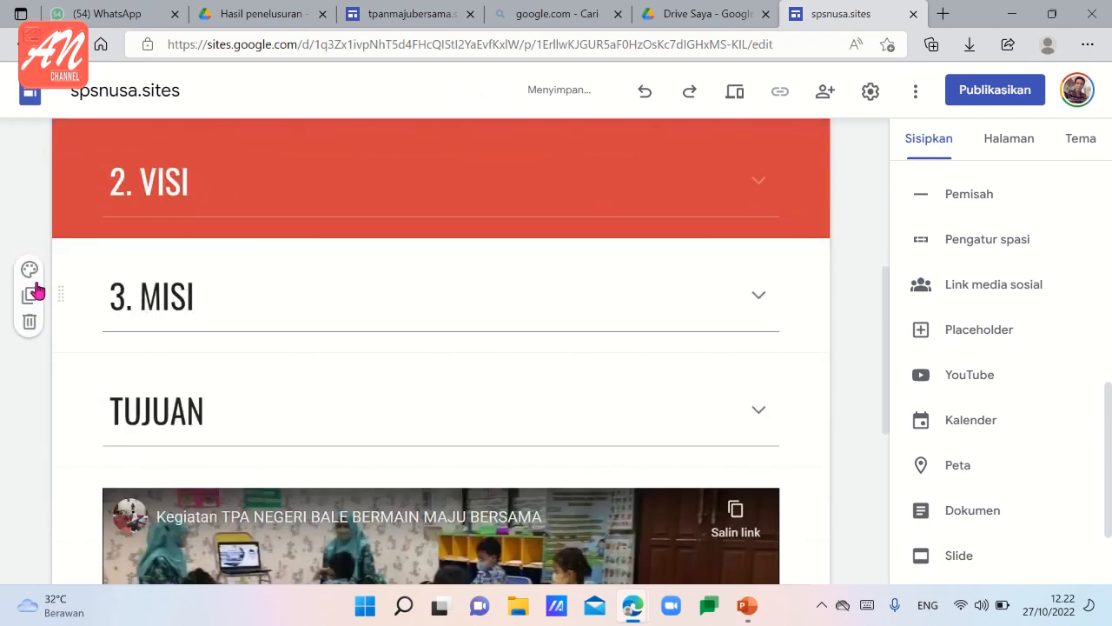
left_click(29, 271)
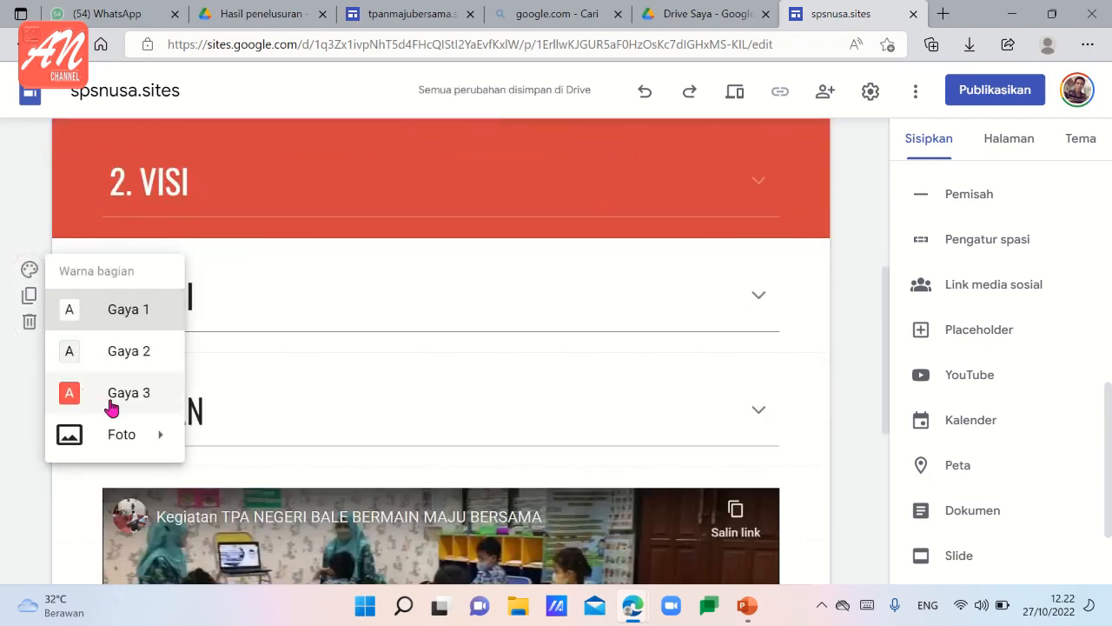
mouse_move(127, 443)
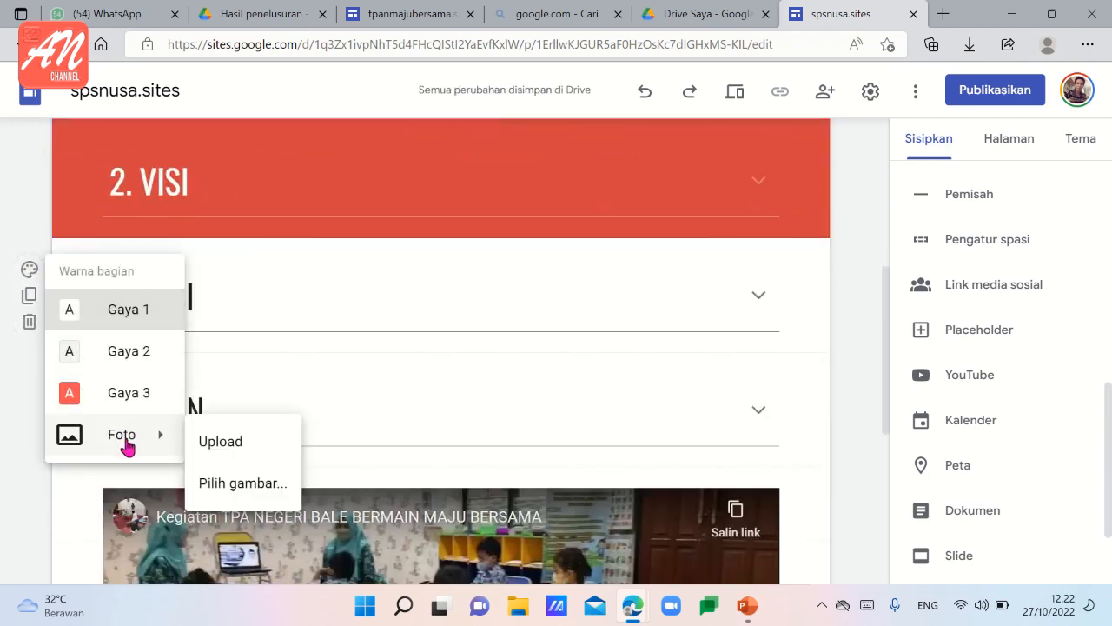
left_click(101, 398)
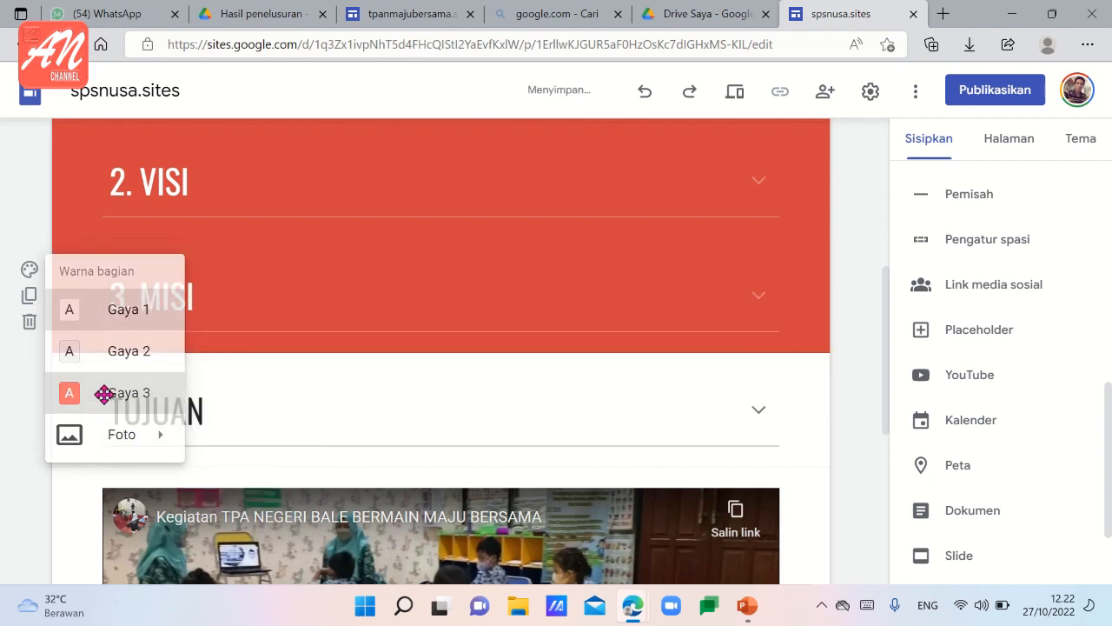
left_click(29, 384)
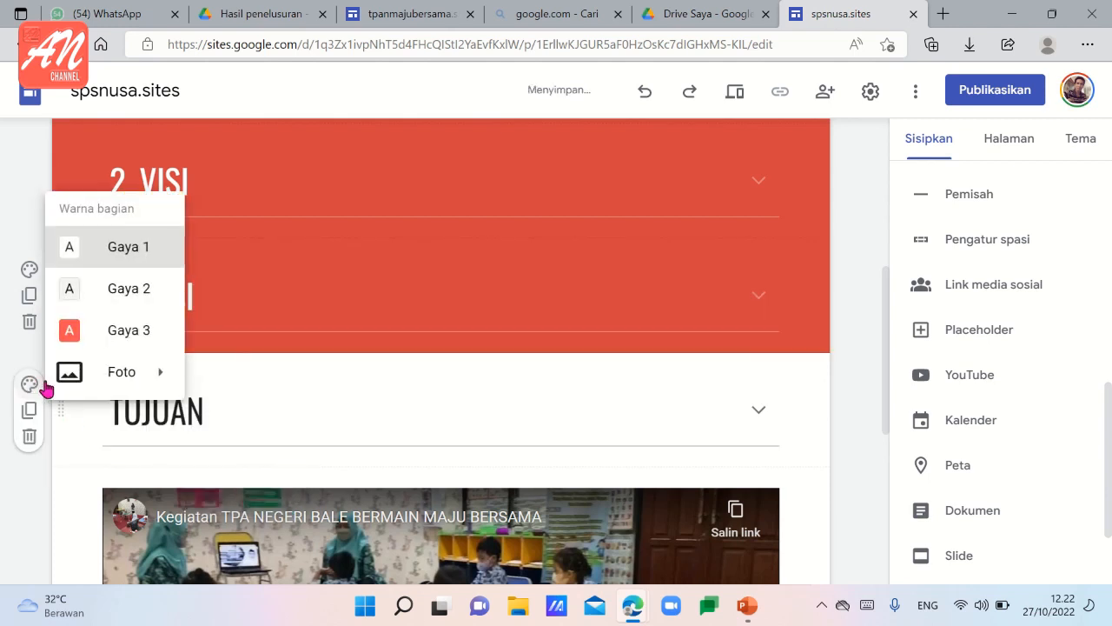
left_click(93, 331)
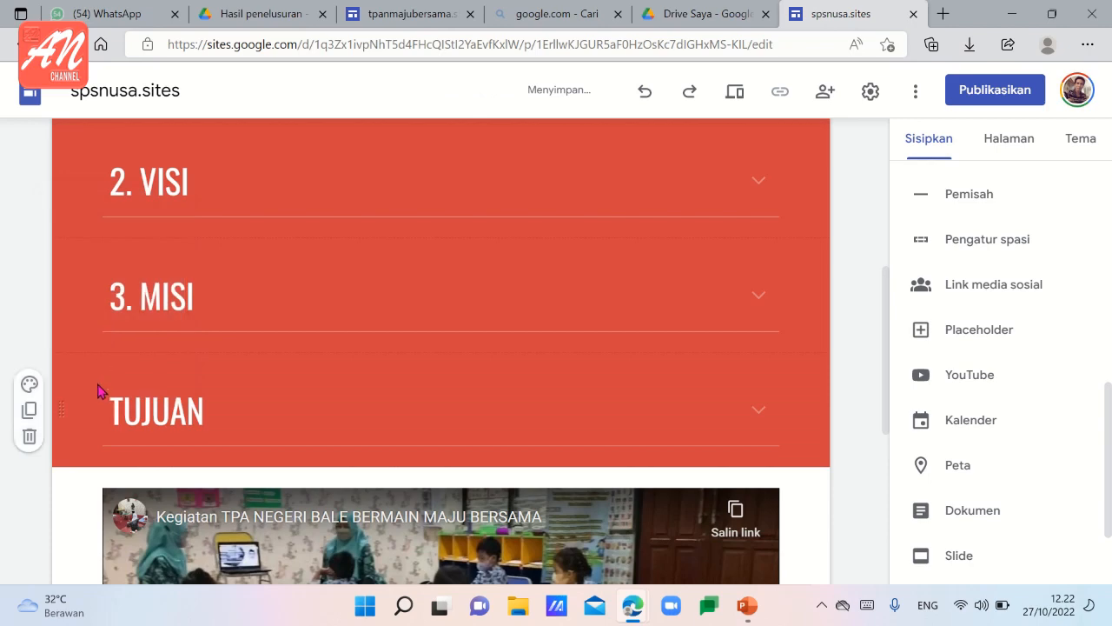
Apply the "Gaya 3" section colour to the section holding the YouTube video.
scroll(87, 396, "down", 2)
left_click(29, 476)
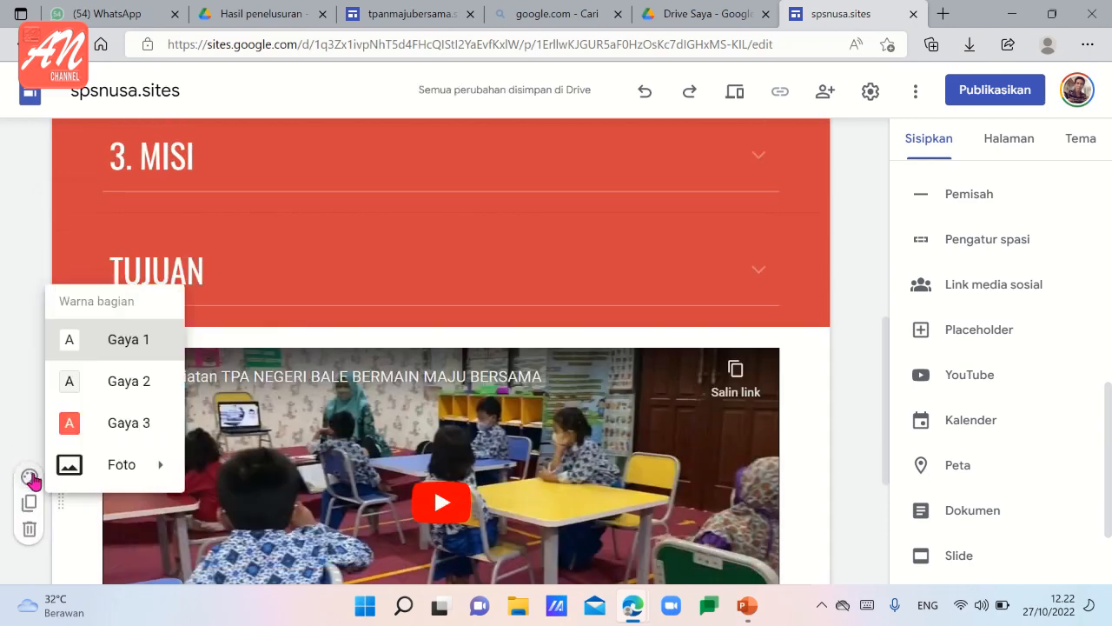
left_click(98, 426)
Preview the Profile page and check that the "1. SEJARAH" section expands and collapses.
scroll(678, 409, "up", 6)
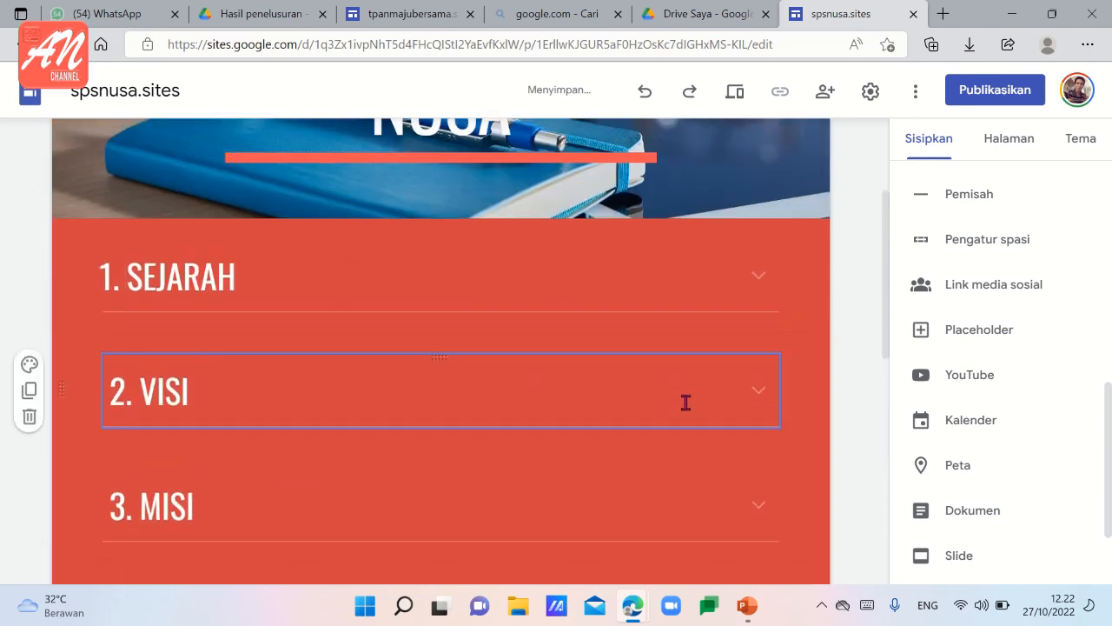
scroll(687, 407, "down", 5)
scroll(689, 400, "up", 4)
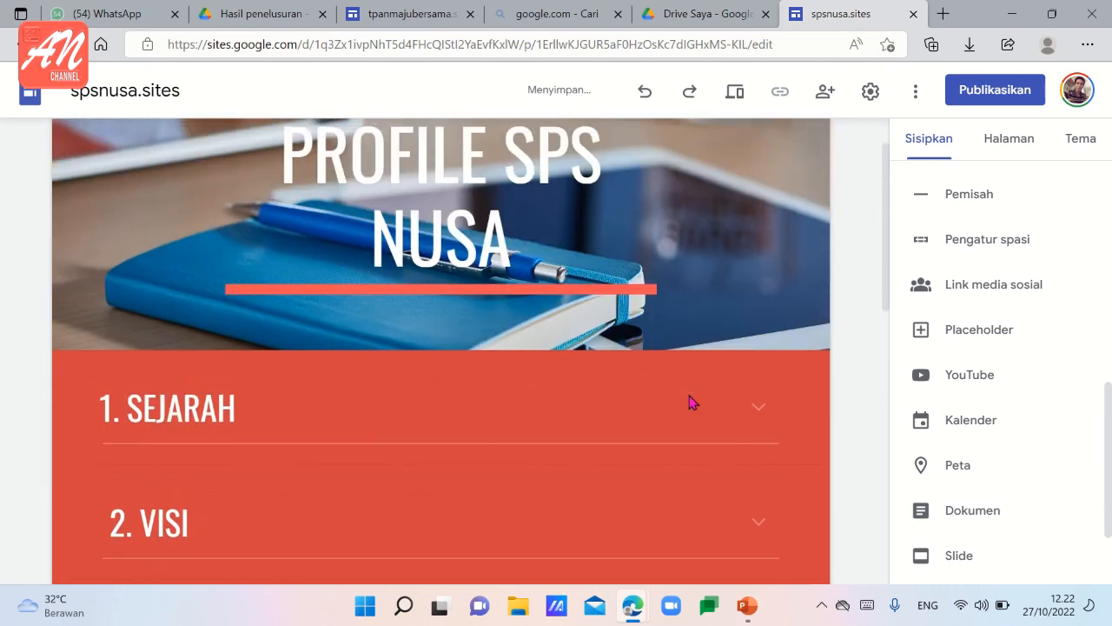
scroll(689, 386, "down", 3)
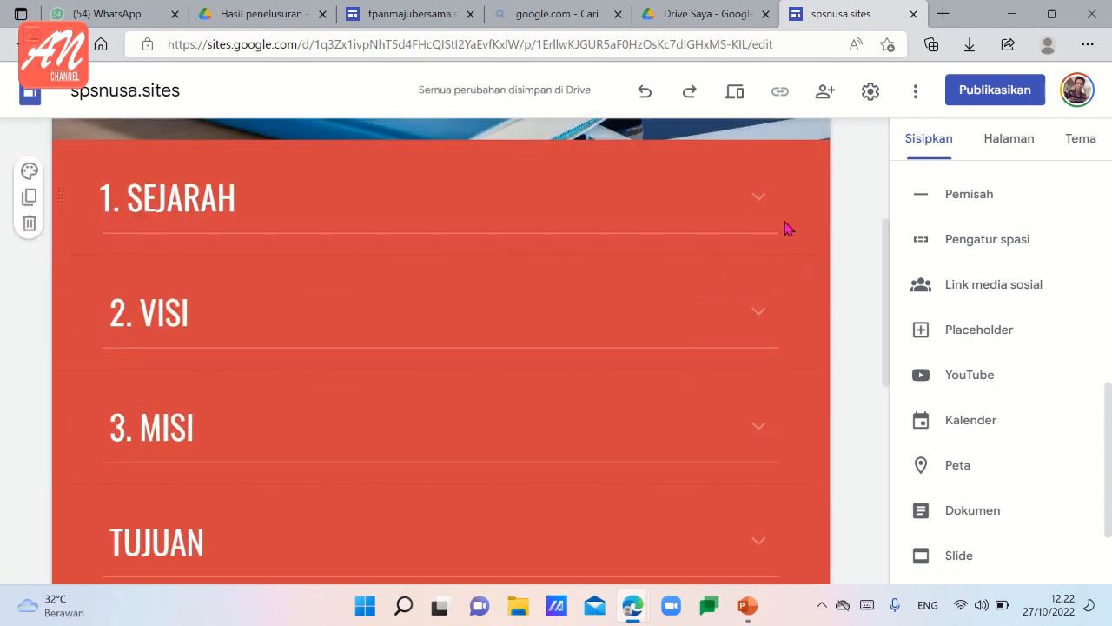
left_click(735, 94)
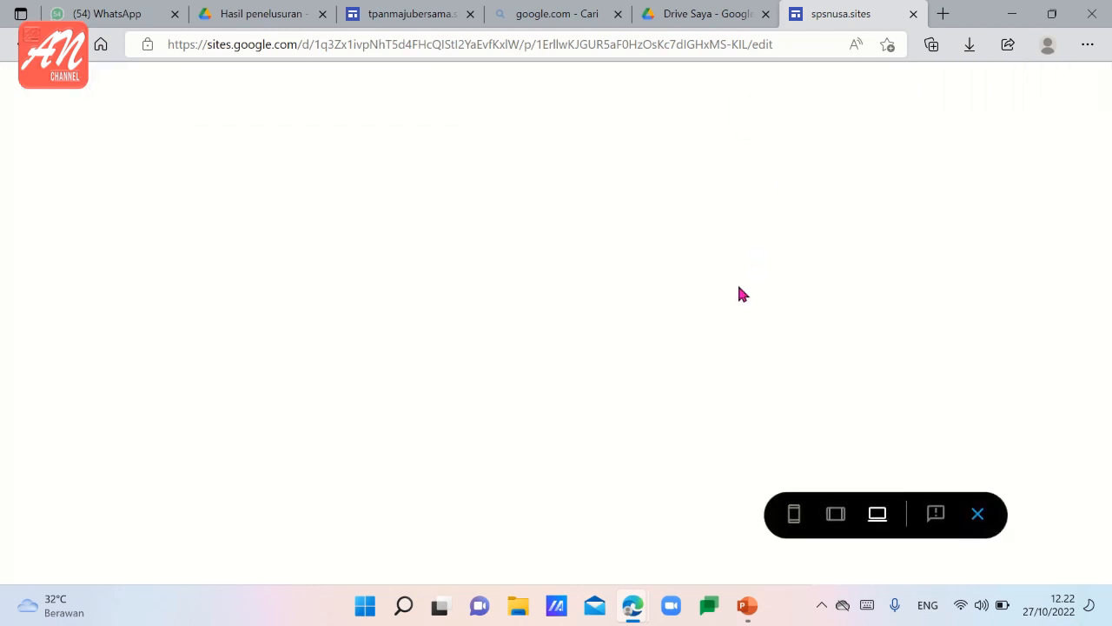
scroll(688, 358, "down", 8)
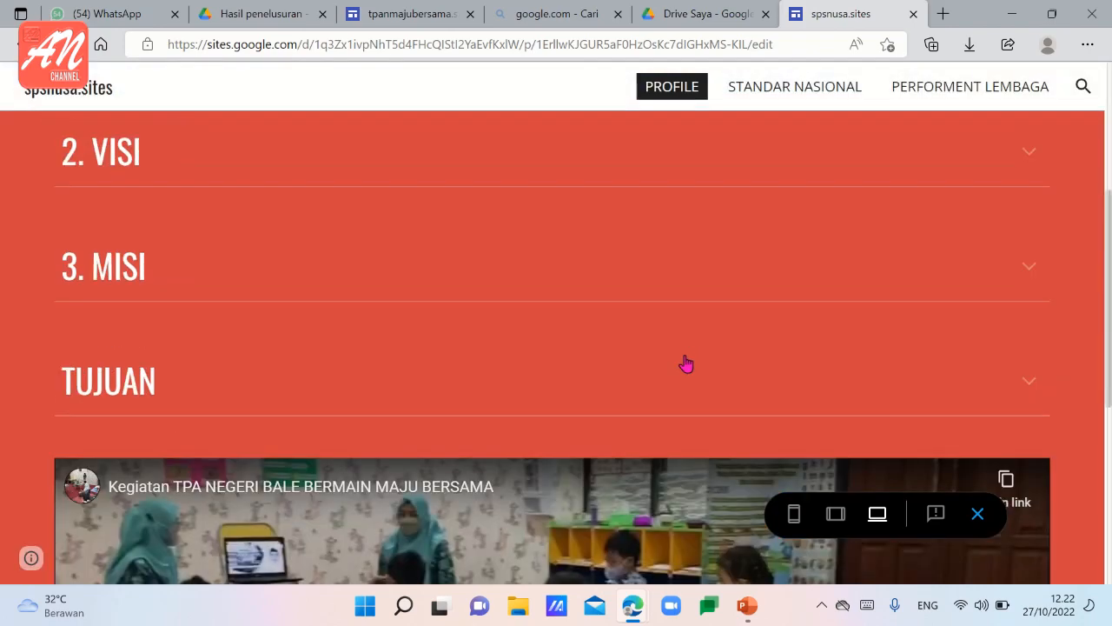
scroll(686, 364, "up", 6)
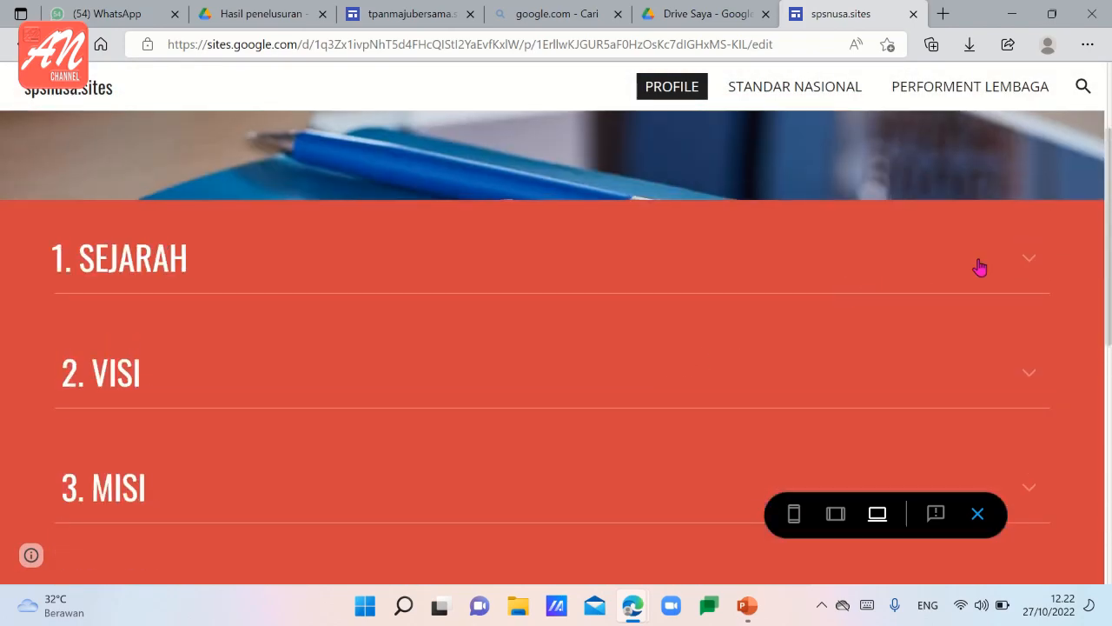
left_click(1032, 268)
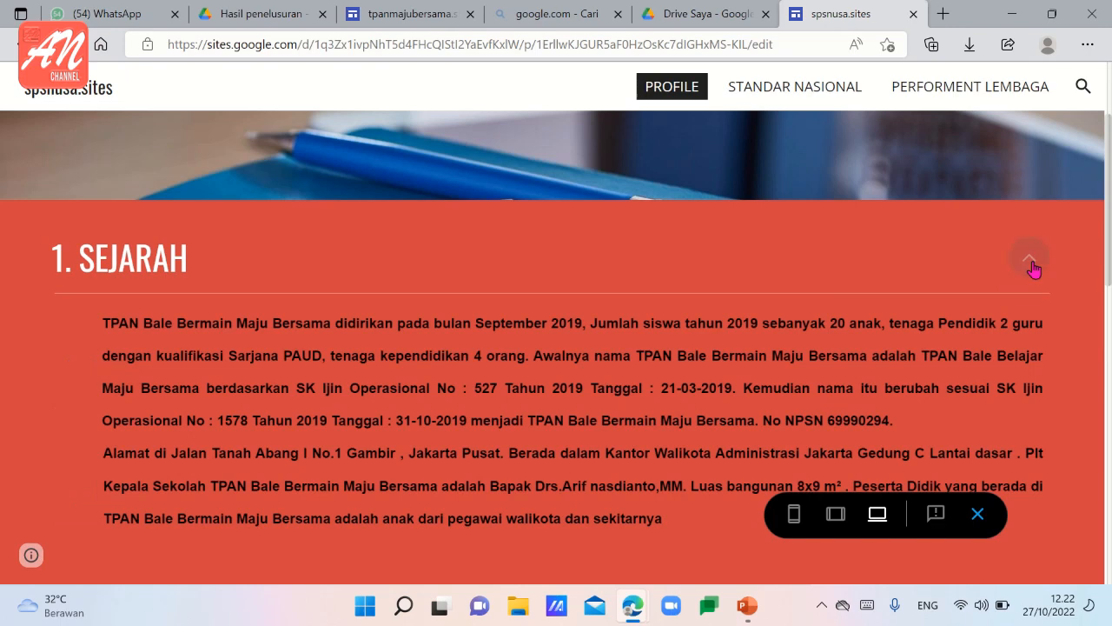
left_click(1032, 268)
left_click(1033, 268)
left_click(1030, 263)
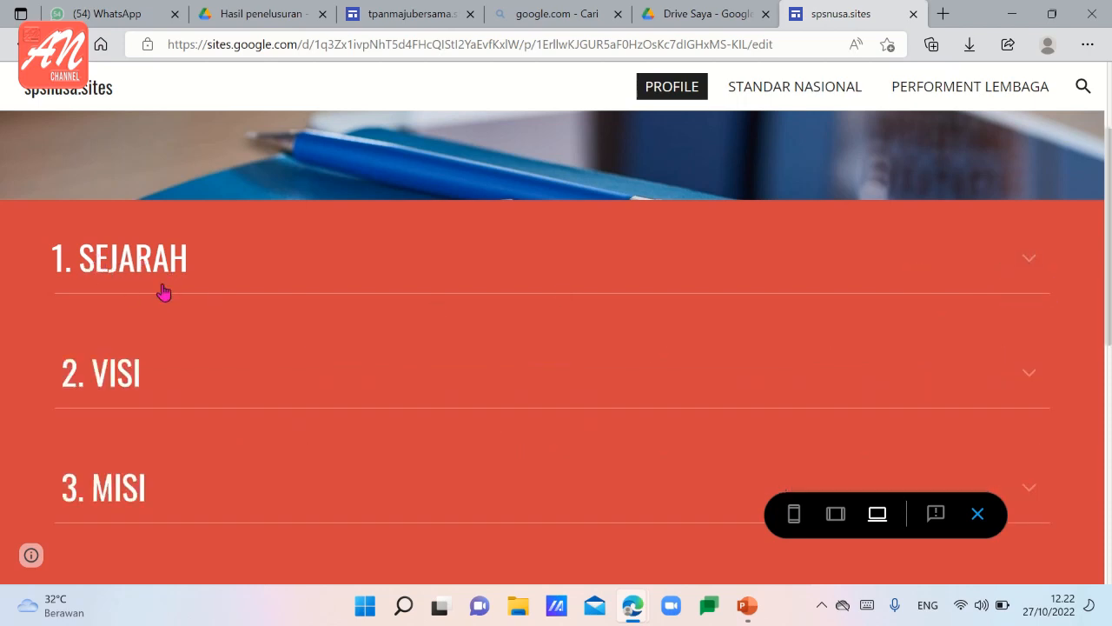
Check in the preview that the "TUJUAN" section expands and collapses, and return to the editor.
scroll(129, 375, "down", 1)
scroll(129, 375, "down", 2)
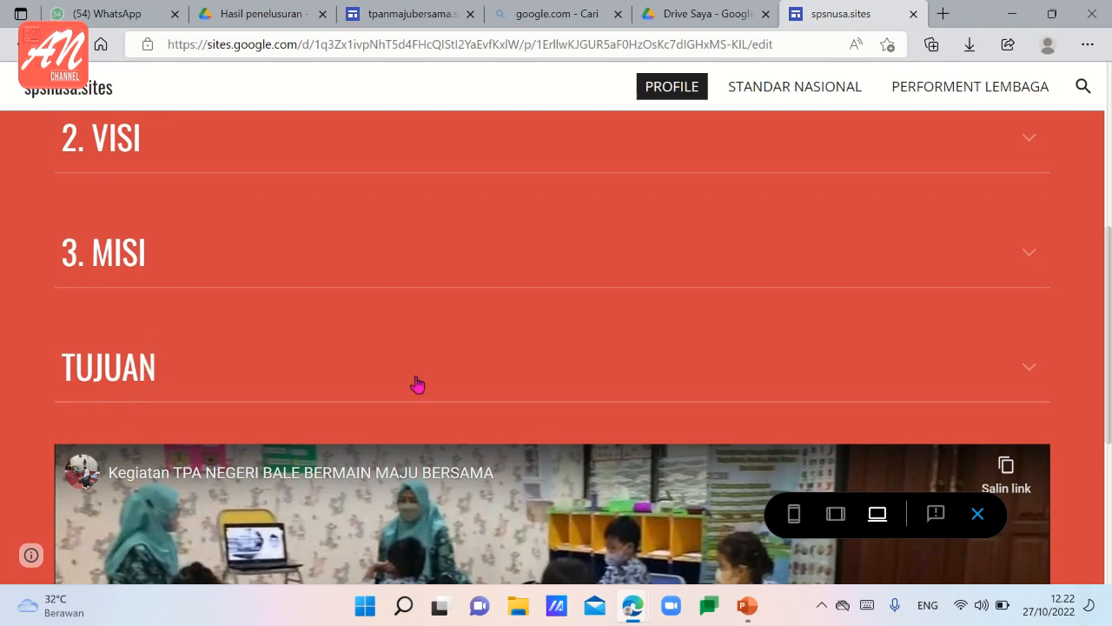
left_click(1028, 372)
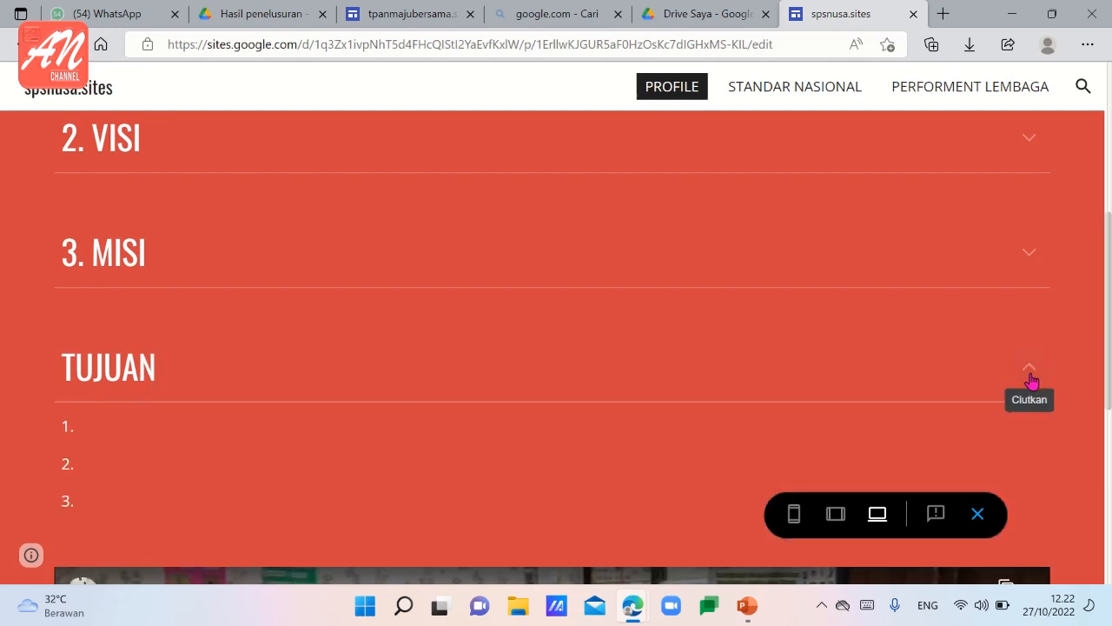
left_click(196, 357)
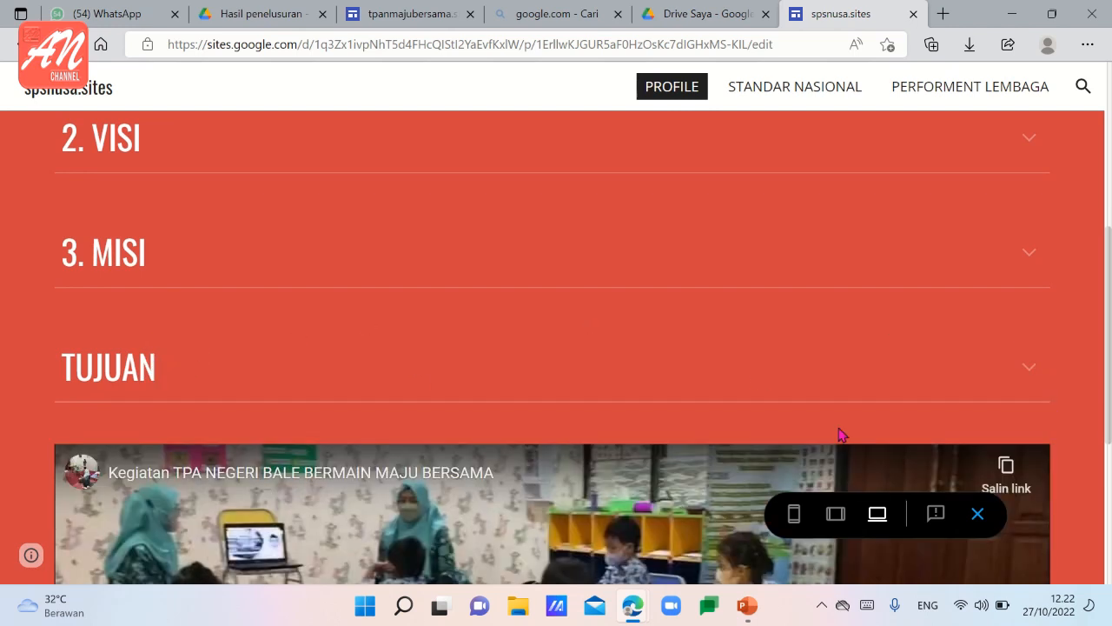
left_click(977, 514)
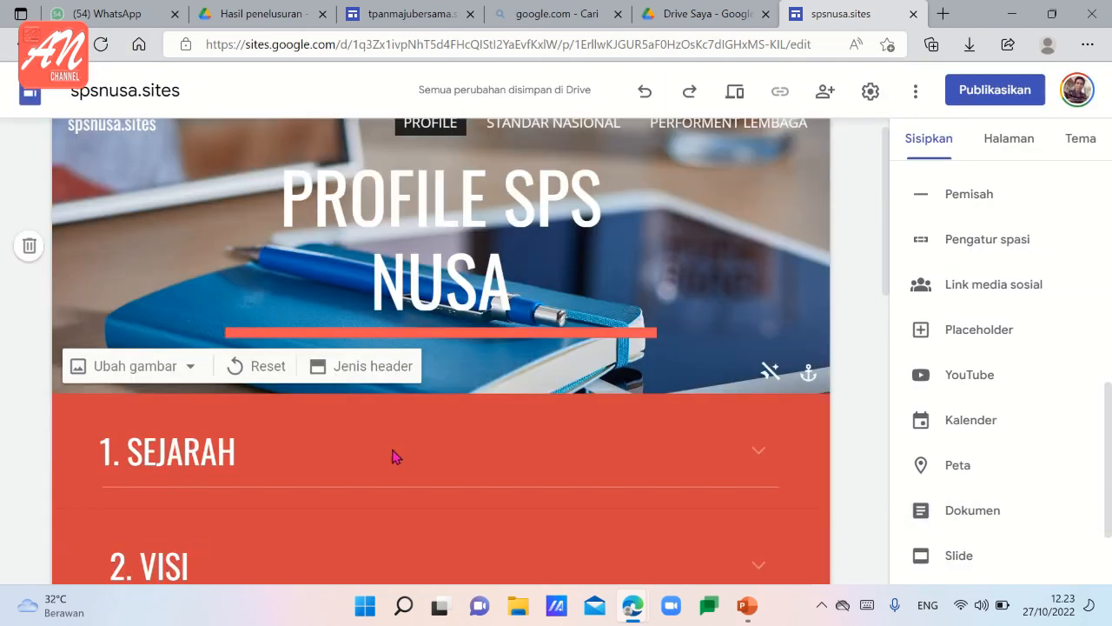
Number the "TUJUAN" section heading on the Profile page so that it reads "4. TUJUAN".
scroll(864, 374, "down", 8)
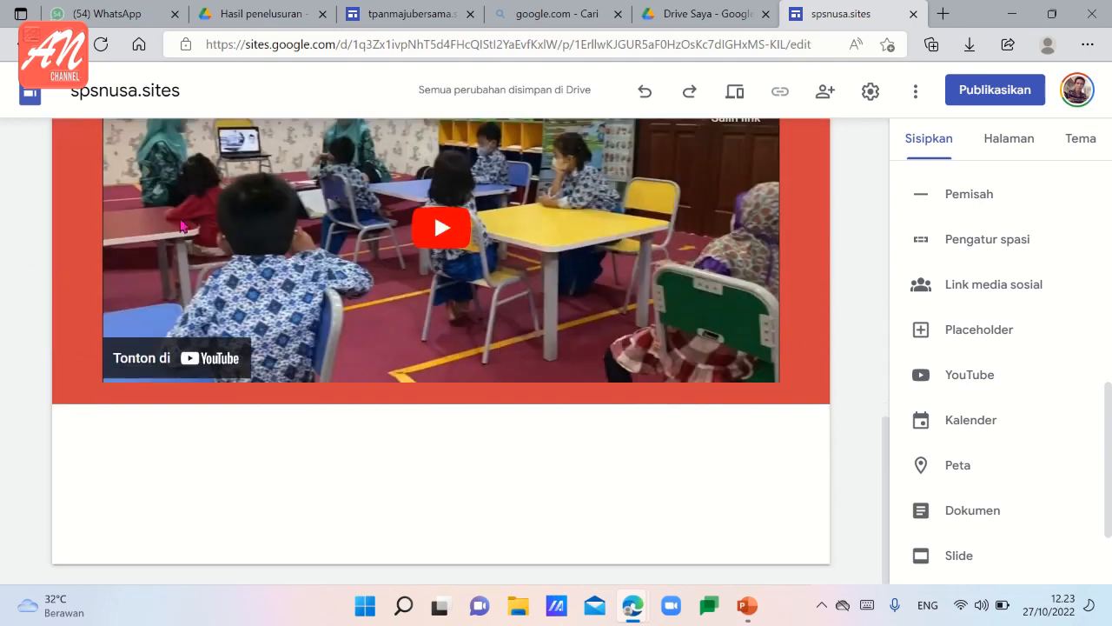
scroll(434, 211, "up", 3)
left_click(112, 204)
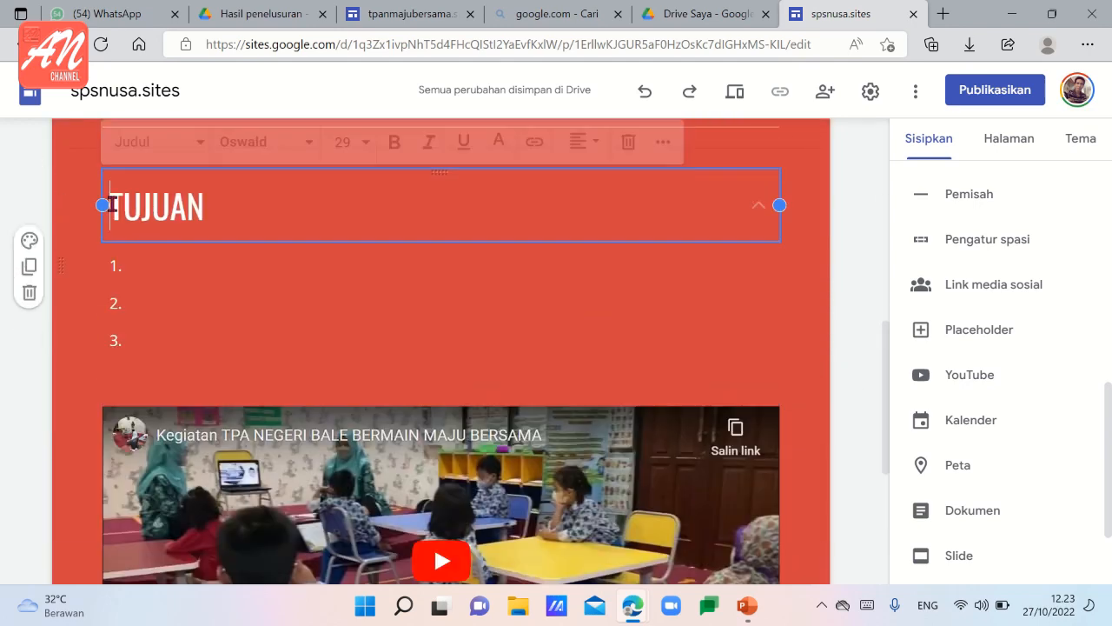
type("1")
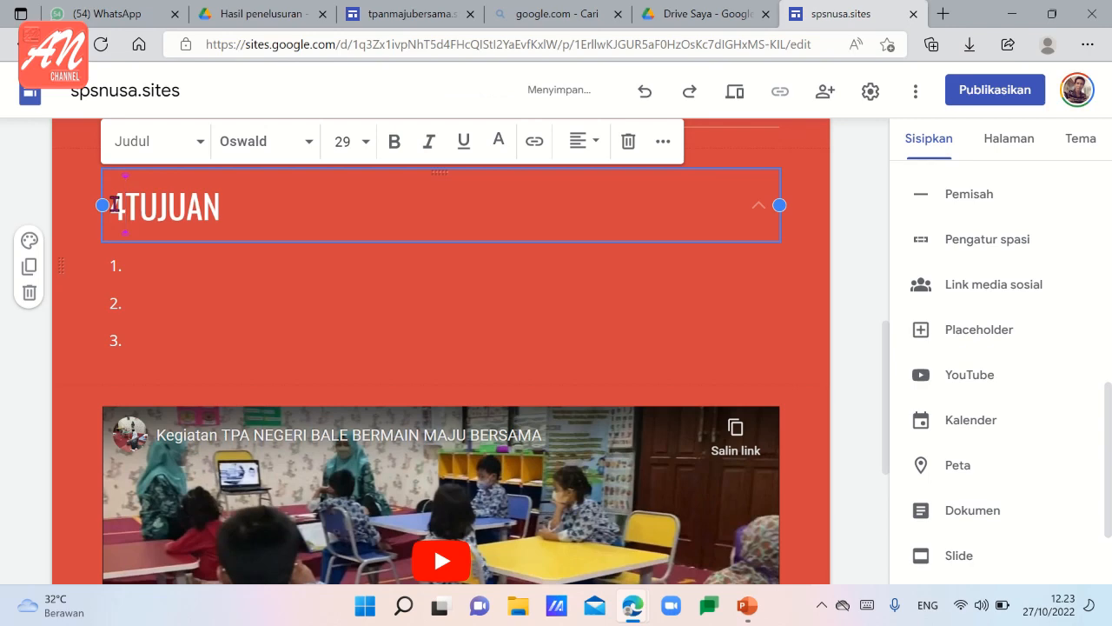
type(".")
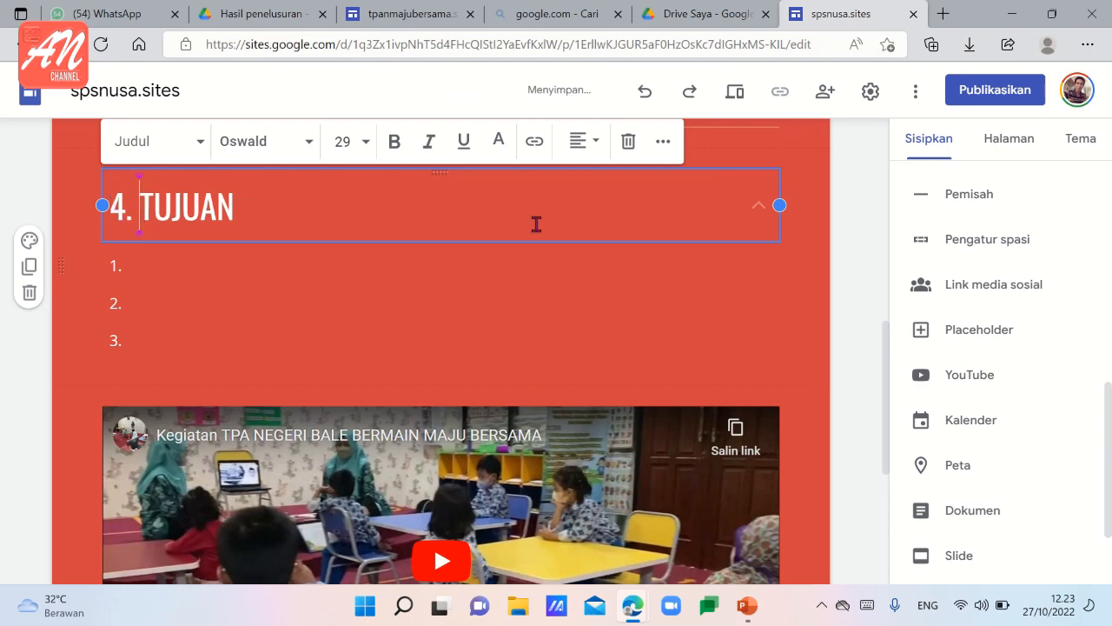
left_click(884, 273)
Review the Profile page's header and numbered sections, check the Standar Nasional and Performent Lembaga pages, and return to Profile.
scroll(700, 287, "up", 3)
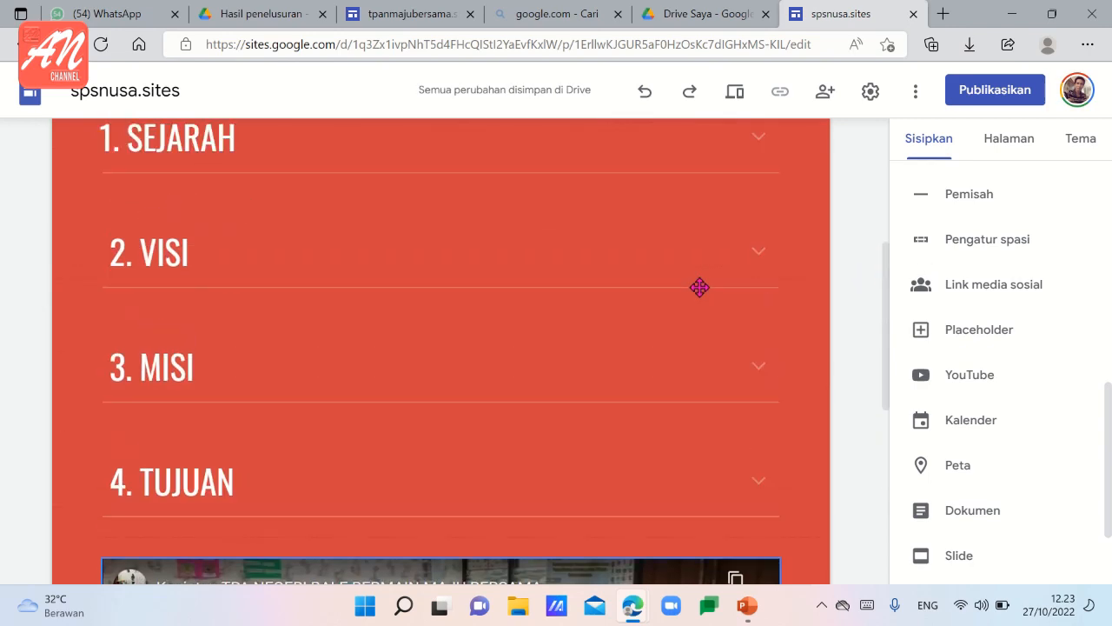
scroll(725, 307, "up", 3)
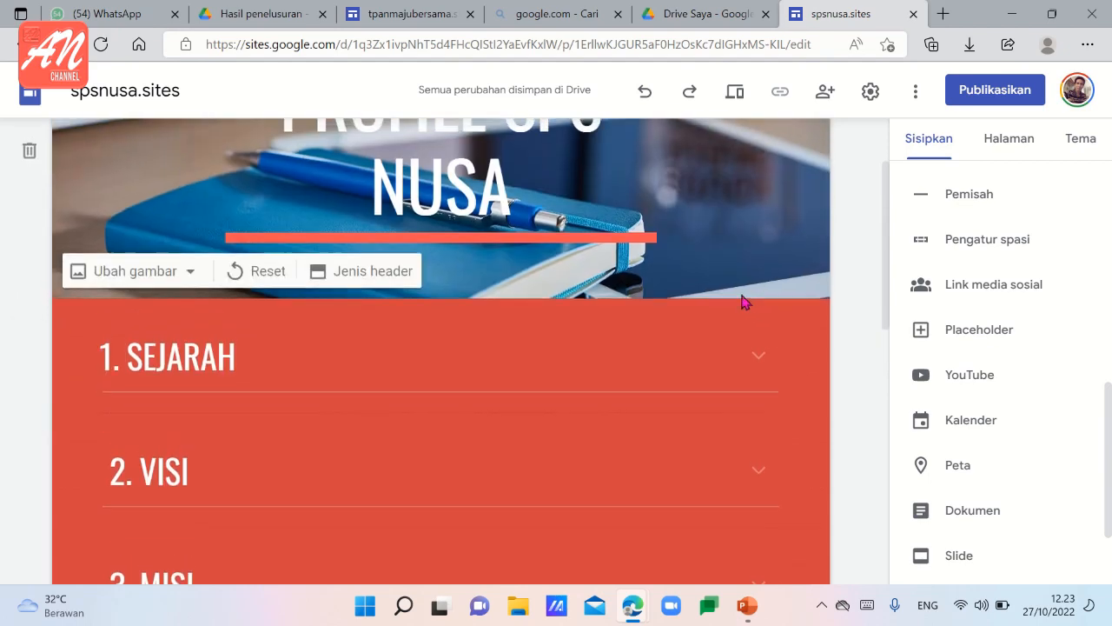
scroll(745, 302, "up", 2)
scroll(741, 299, "down", 3)
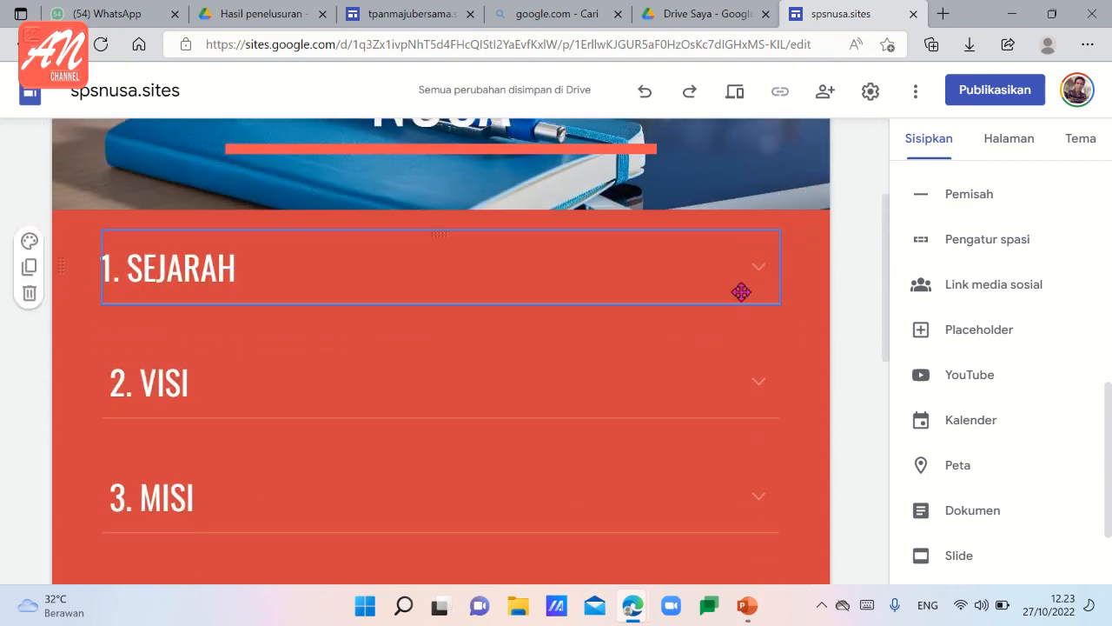
scroll(756, 292, "up", 2)
scroll(776, 292, "up", 1)
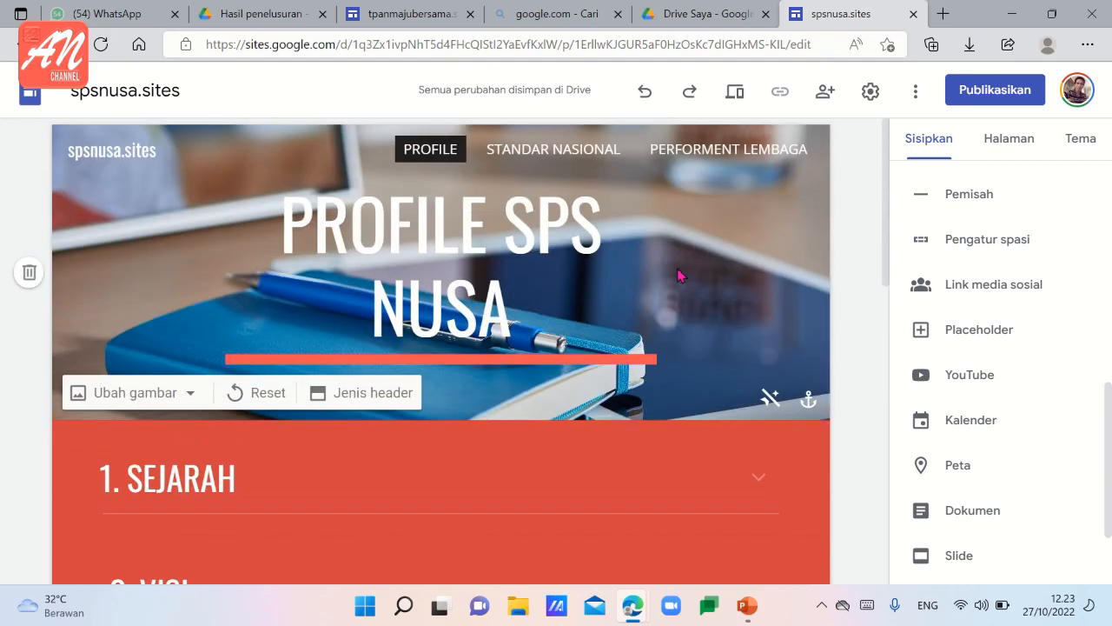
scroll(700, 276, "down", 1)
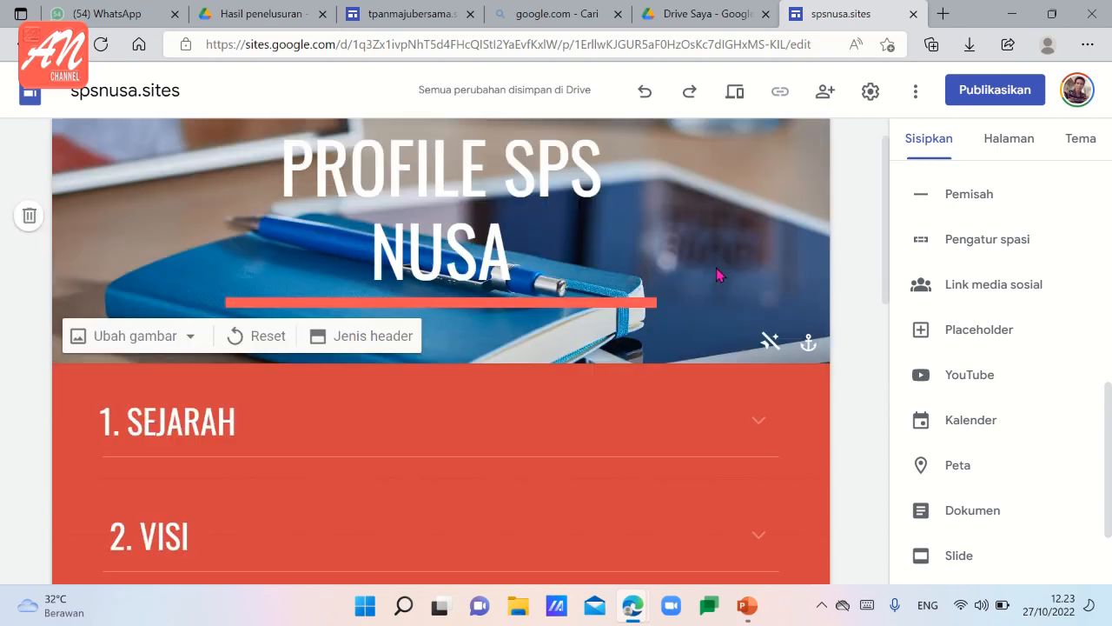
scroll(618, 214, "up", 1)
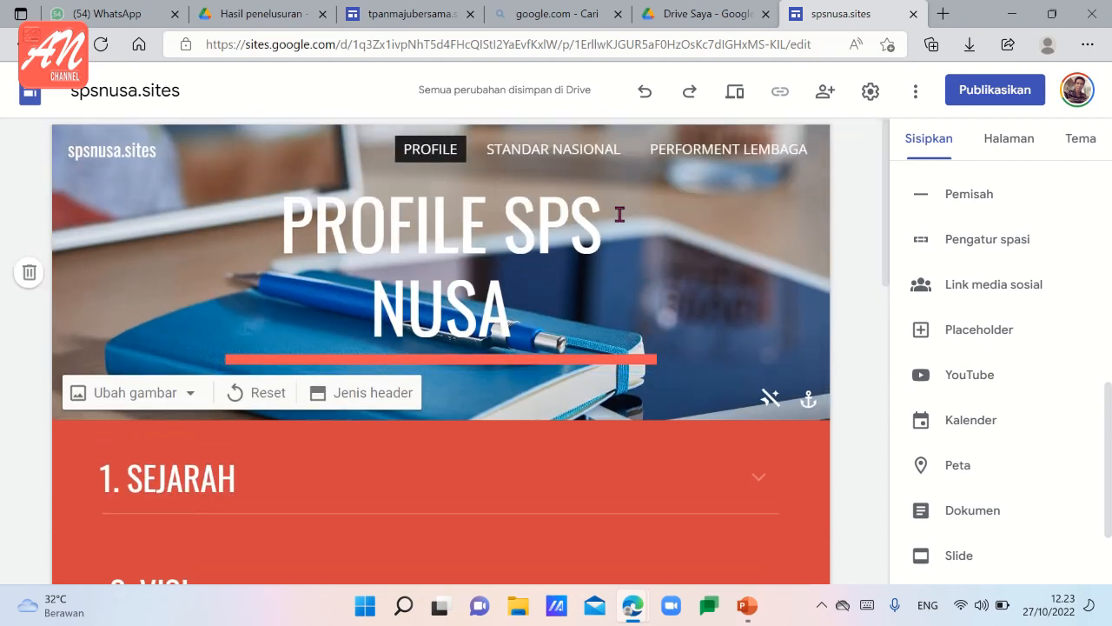
left_click(556, 153)
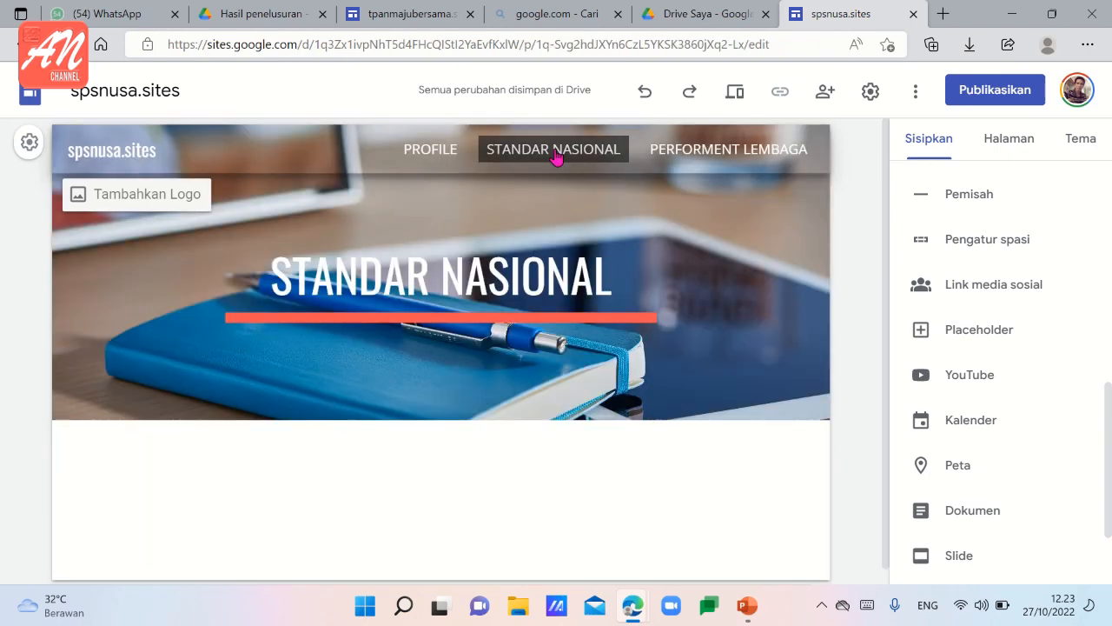
left_click(721, 165)
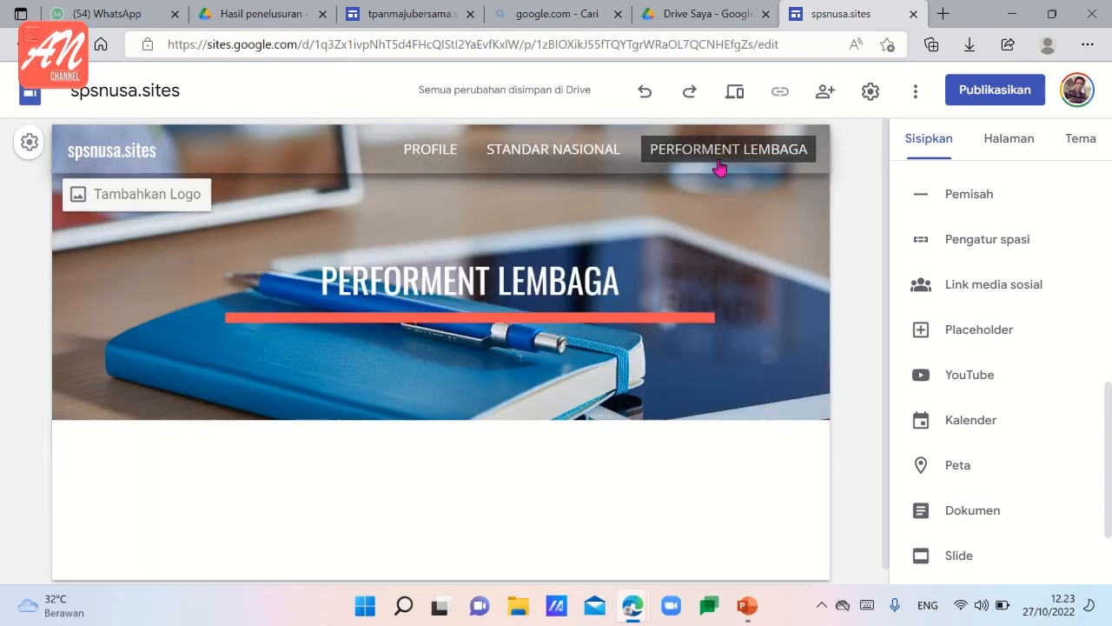
left_click(432, 157)
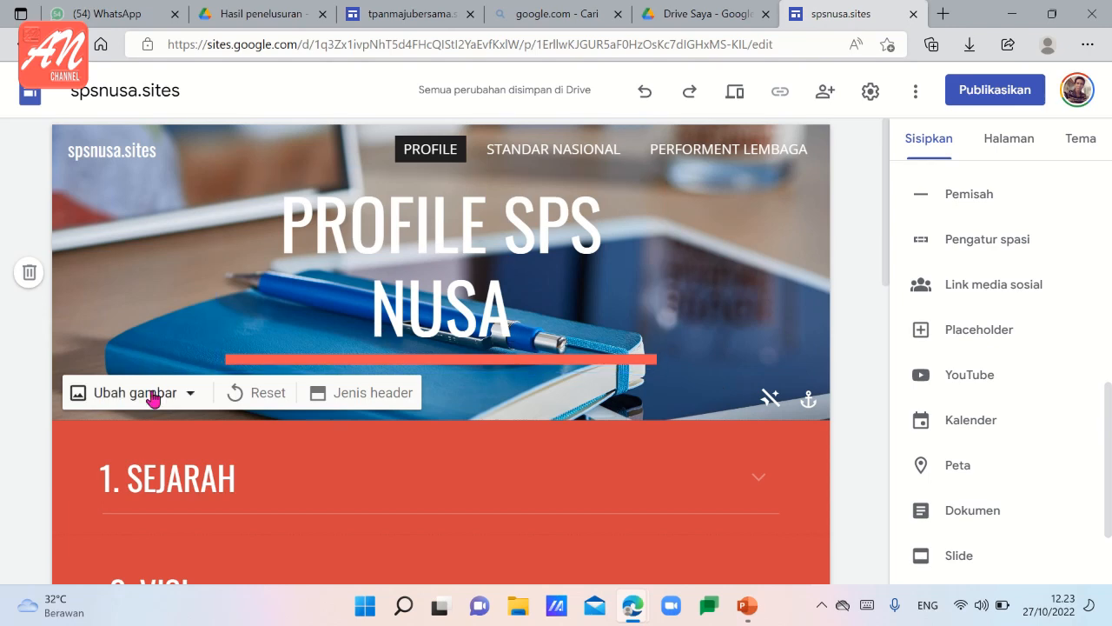
Replace the Profile page's header image with the gallery photo of a laptop and coffee cup on a wooden desk.
left_click(190, 399)
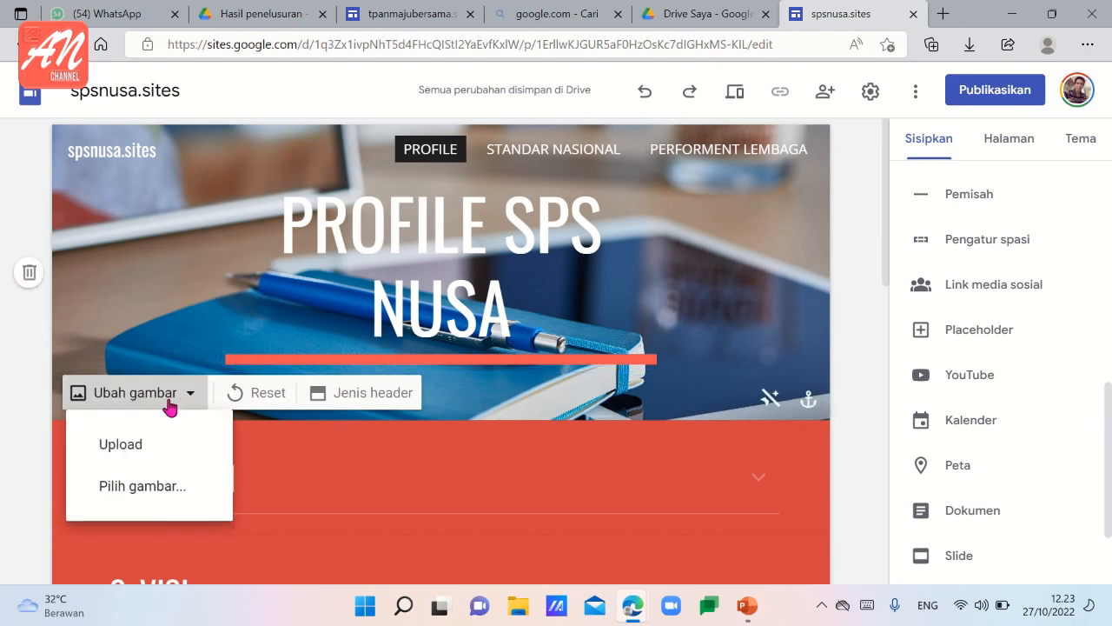
left_click(128, 486)
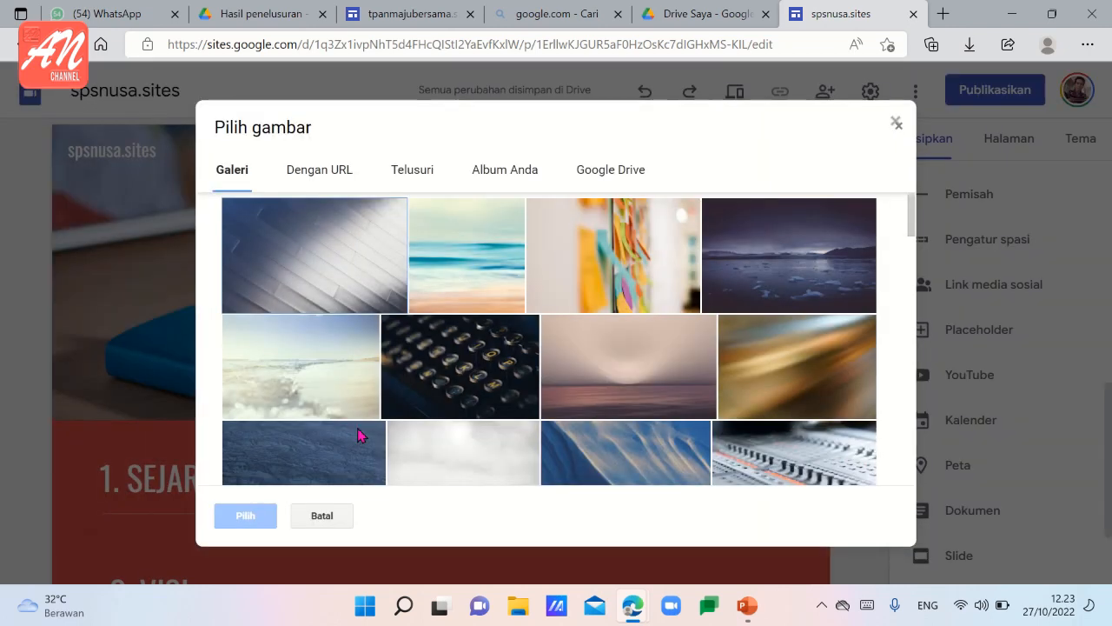
scroll(617, 392, "down", 2)
scroll(593, 416, "down", 2)
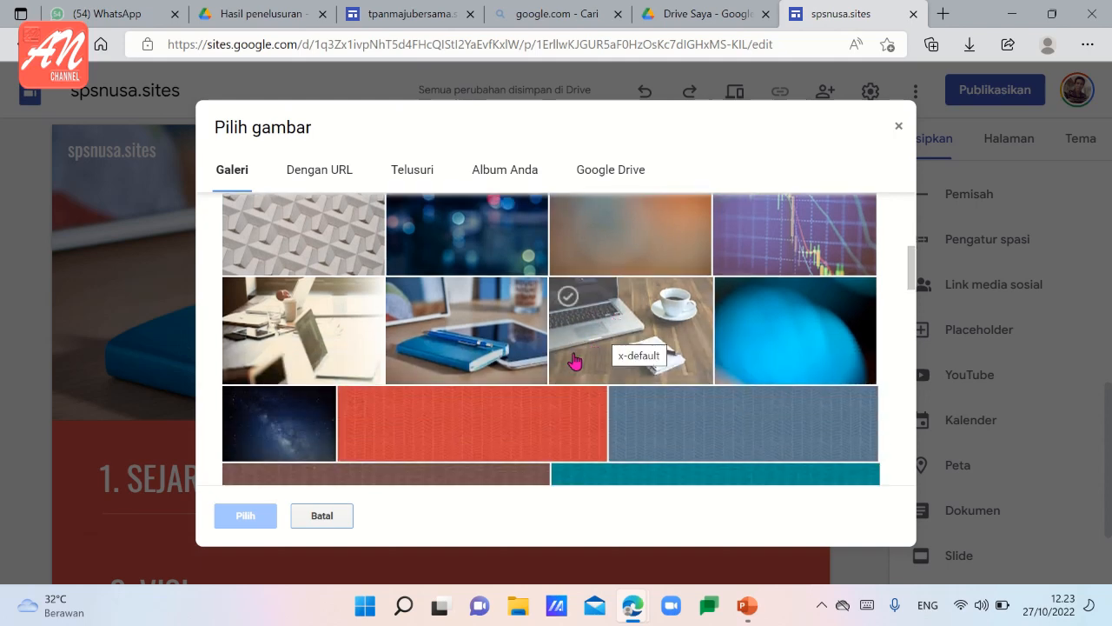
left_click(576, 362)
left_click(246, 516)
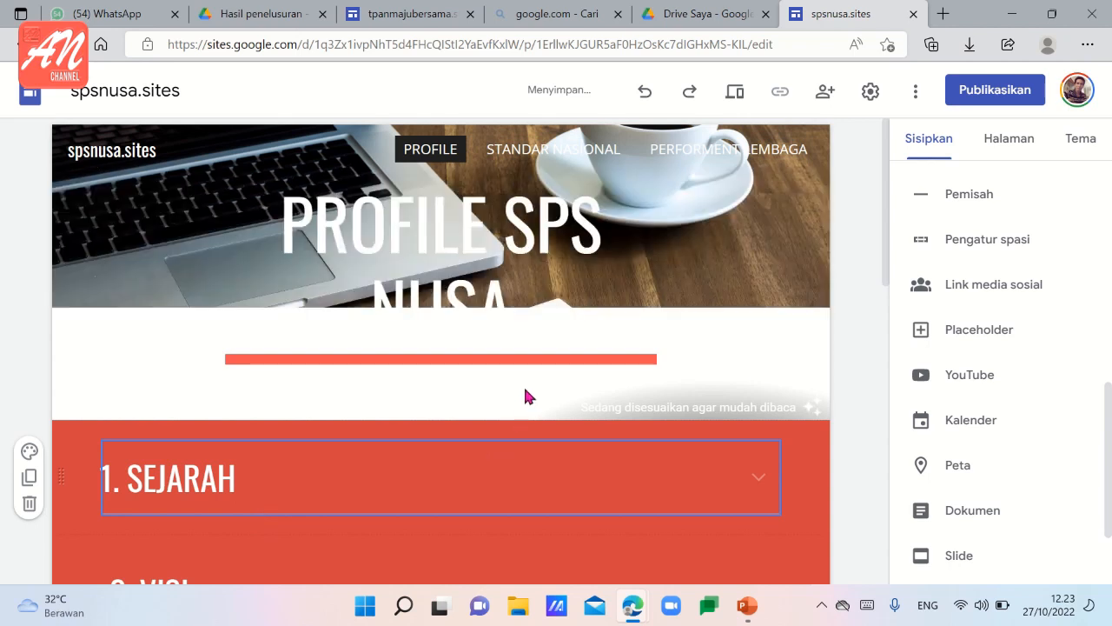
left_click(530, 395)
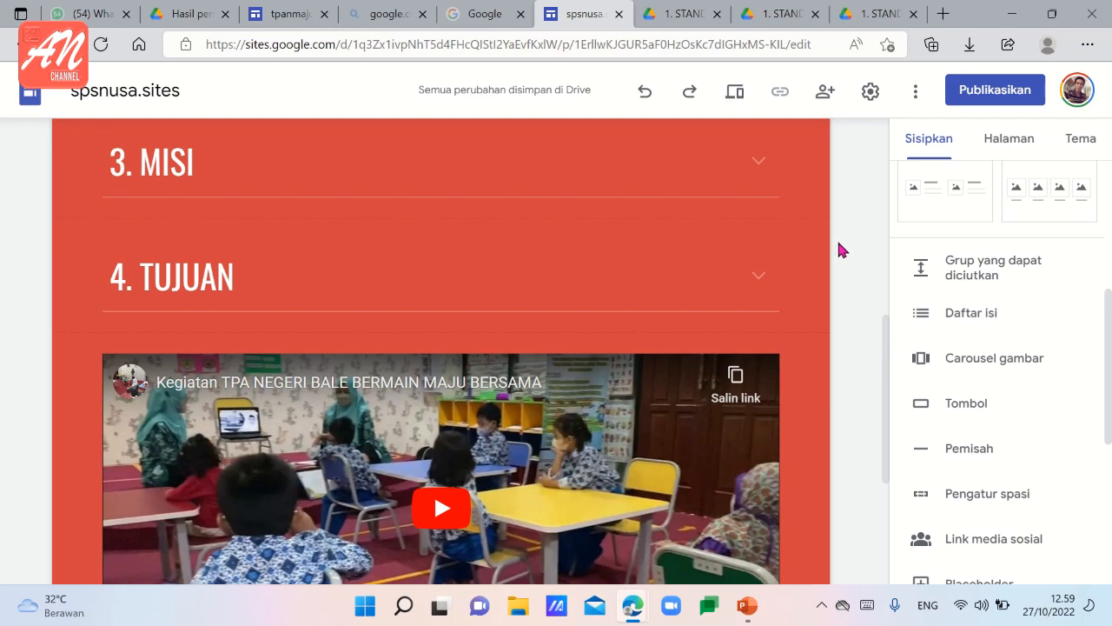
Add a footer to the site with the text "SATUAN PAUD SEJENIS NUSA, 2022".
scroll(838, 245, "down", 3)
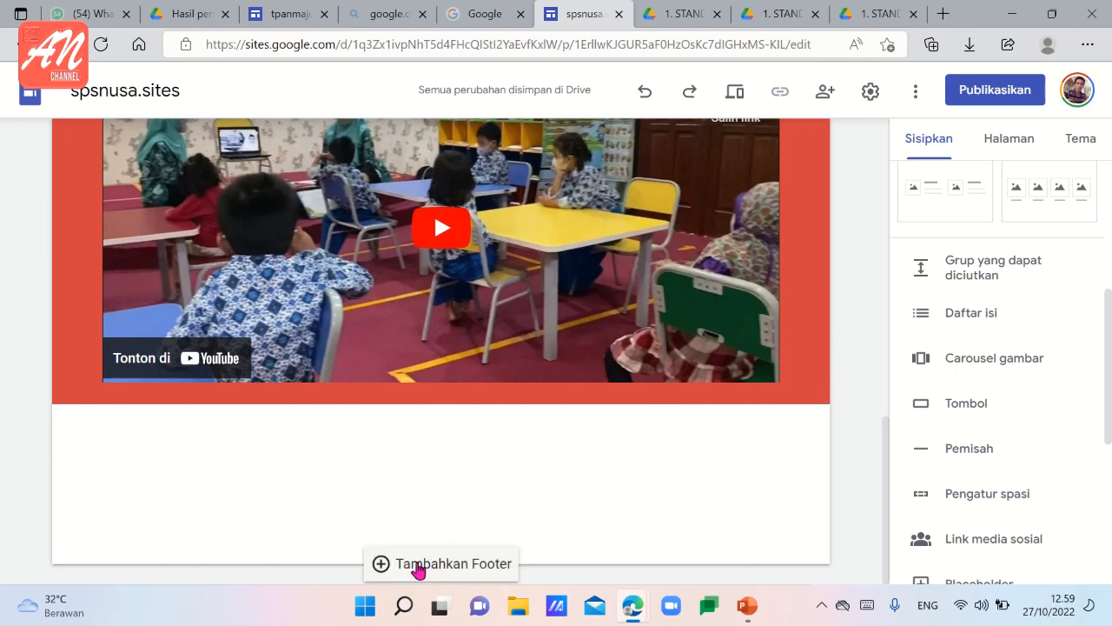
left_click(418, 568)
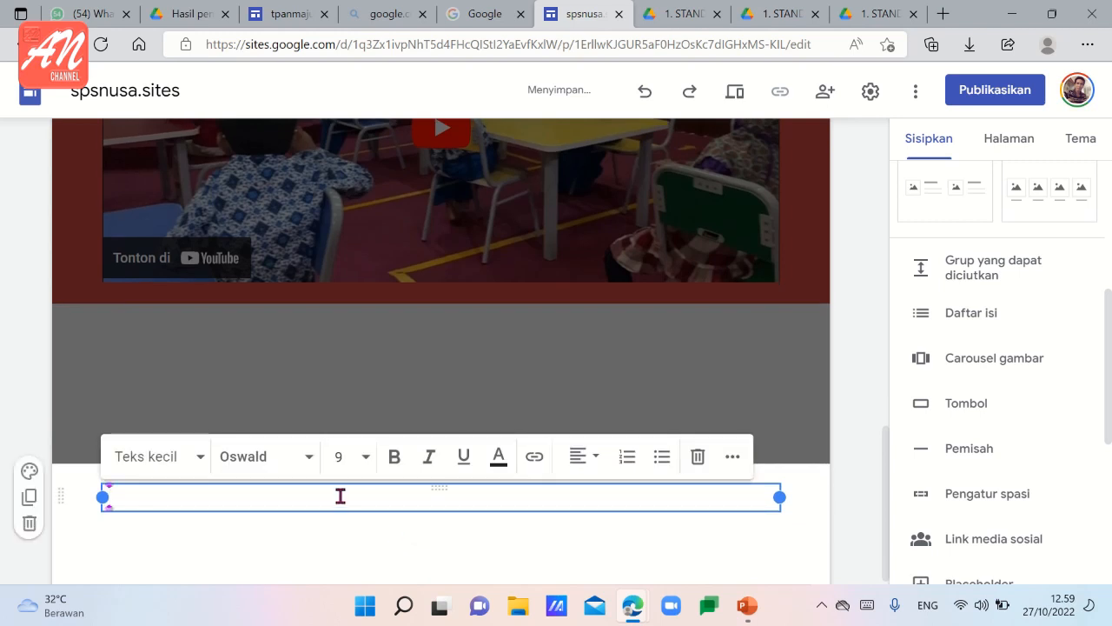
type("SATUAN PAUD SEJEN")
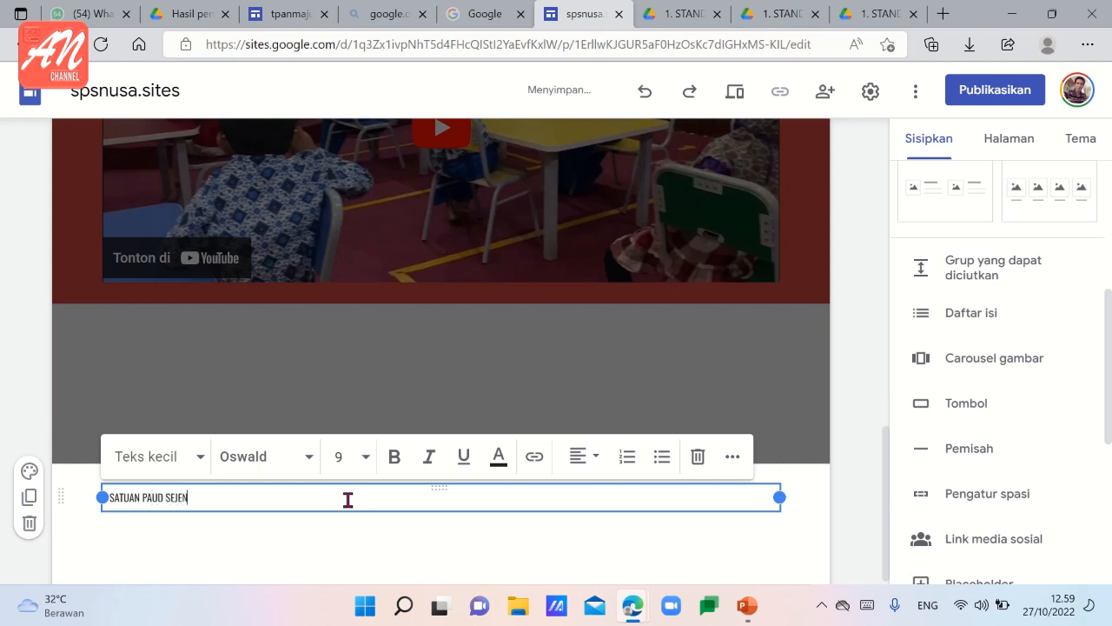
type("USA, 2022")
Centre the footer text and make it bold at font size 14.
left_click(594, 456)
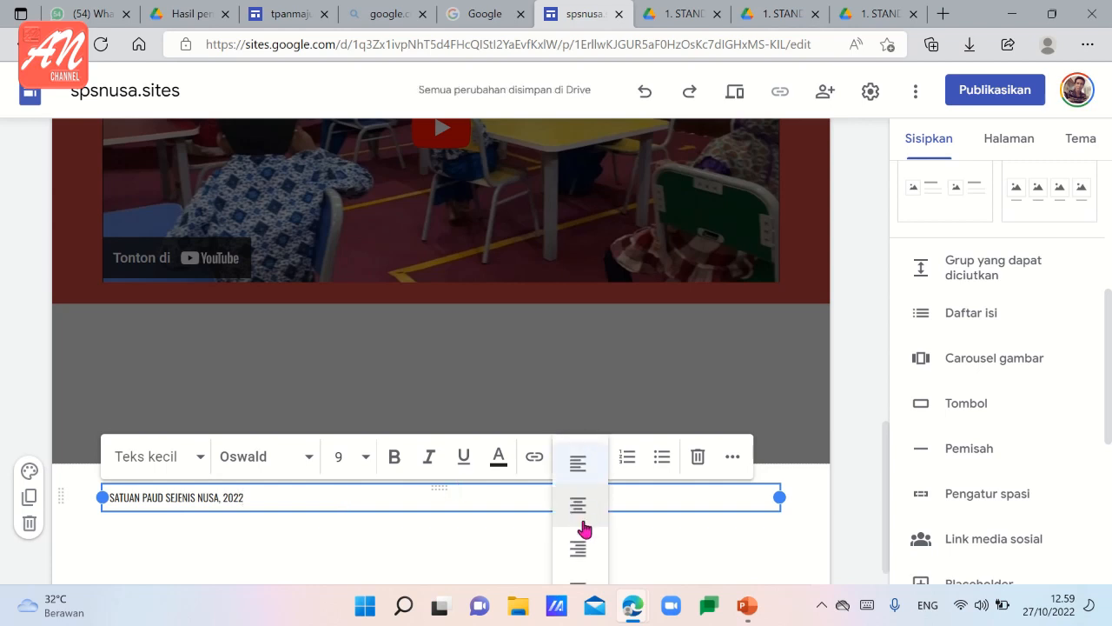
left_click(578, 505)
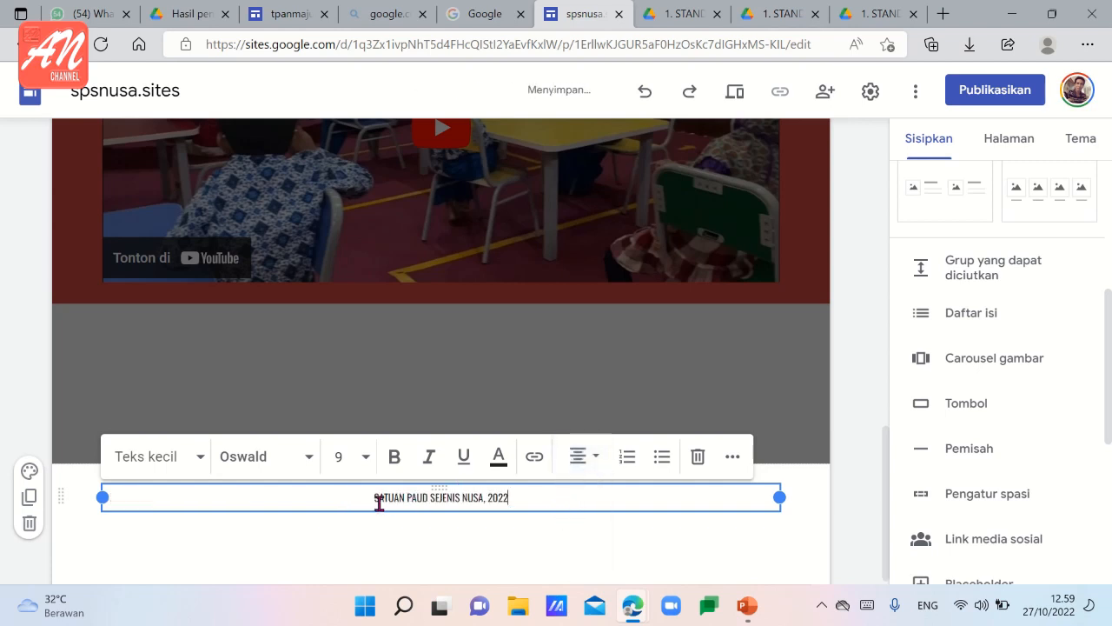
left_click_drag(375, 496, 524, 504)
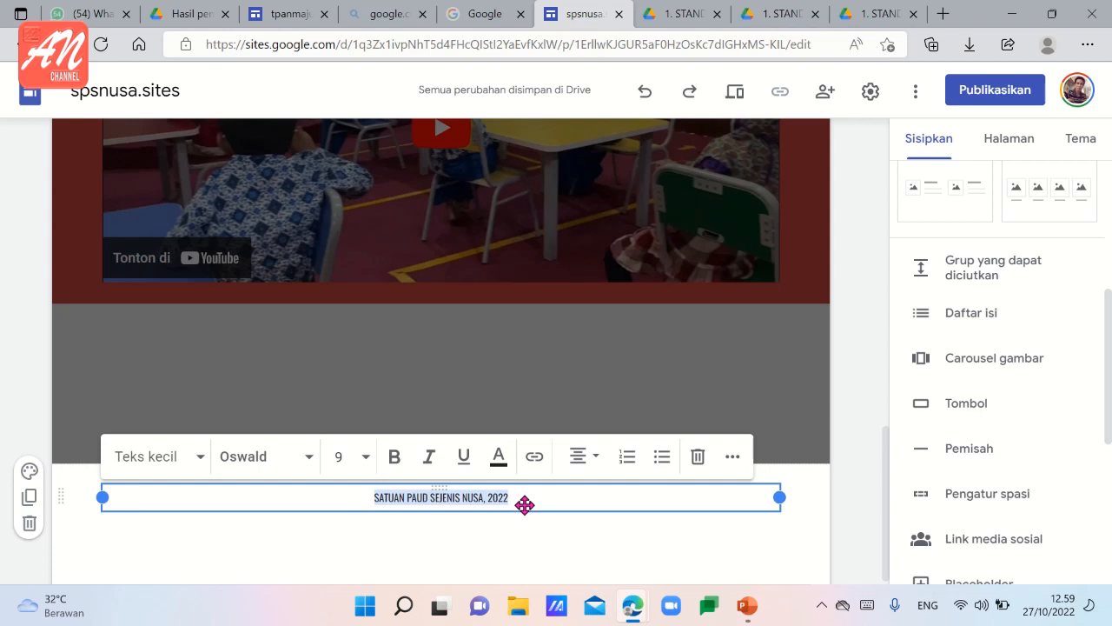
left_click(396, 461)
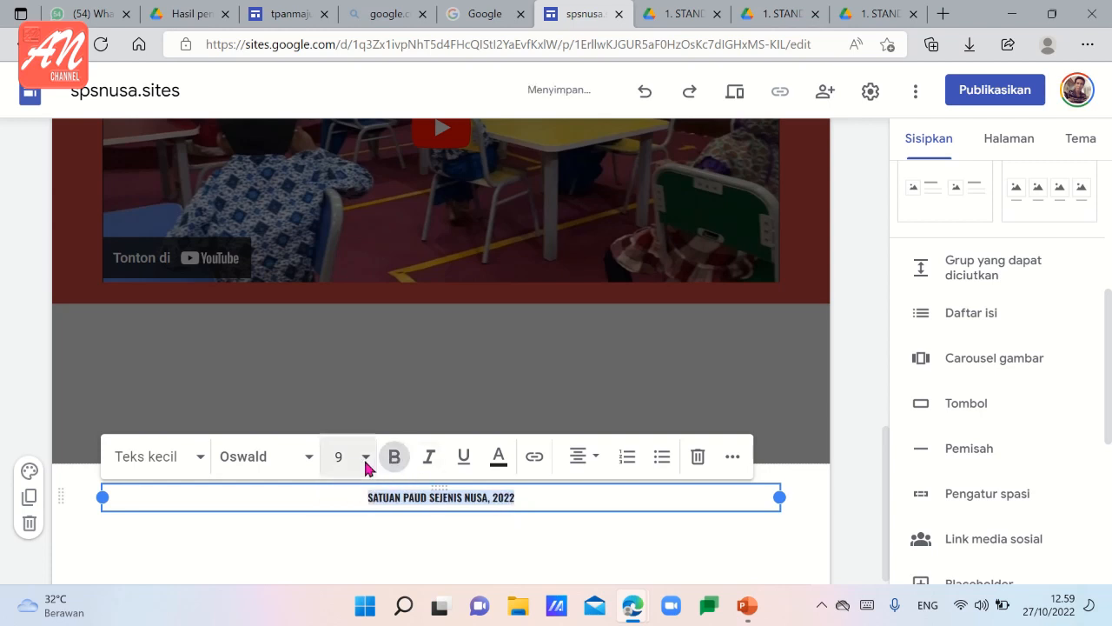
left_click(341, 456)
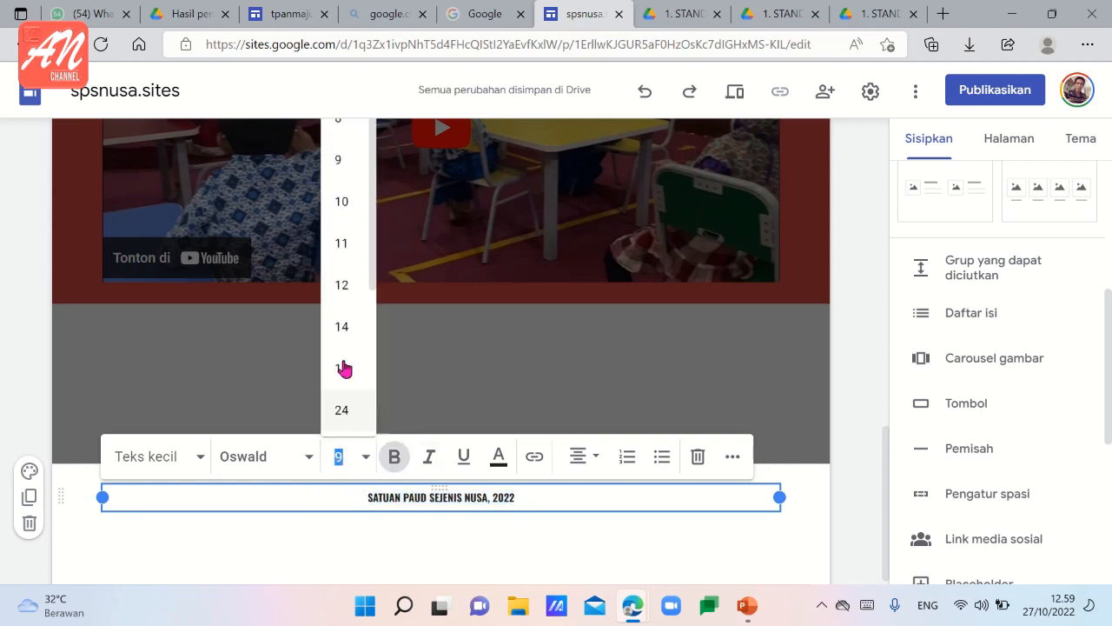
left_click(346, 334)
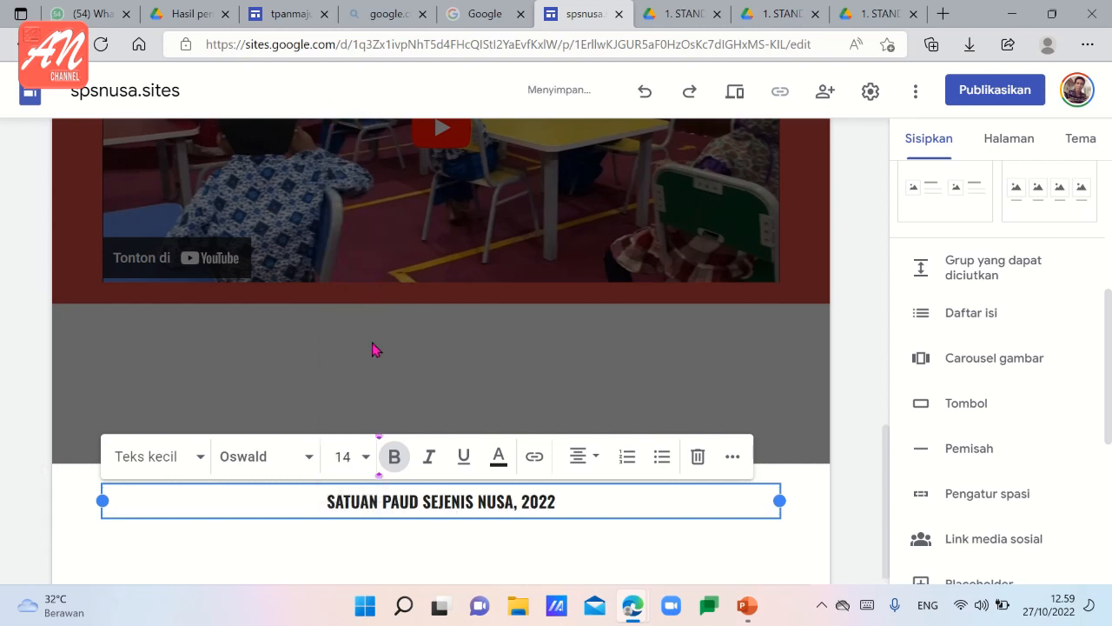
left_click(842, 475)
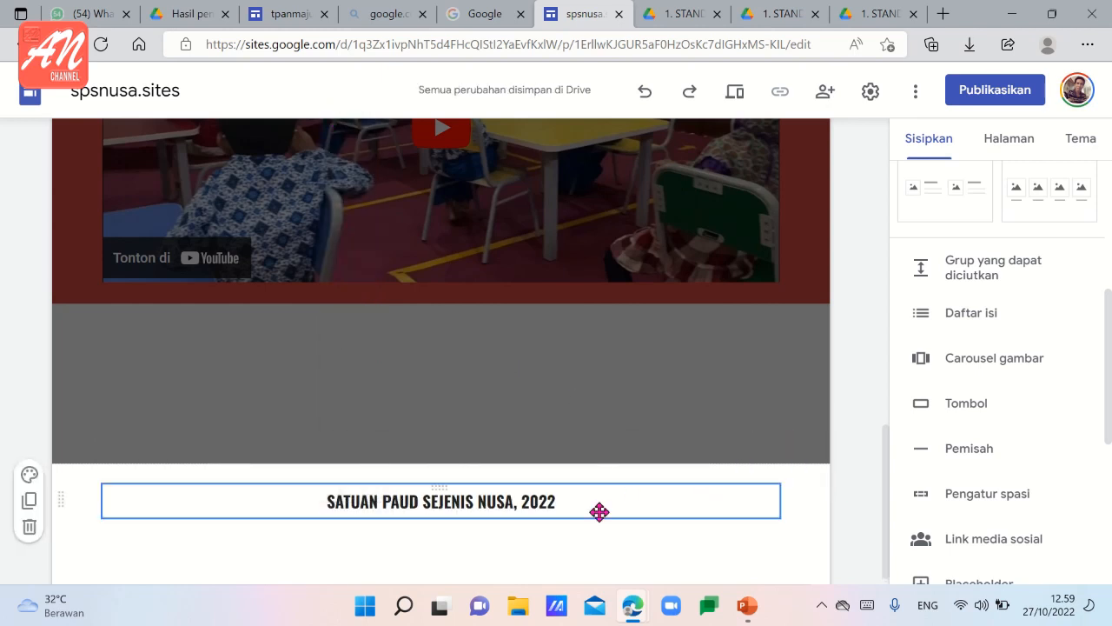
Apply the "Gaya 3" section colour to the footer and leave footer editing.
left_click(29, 475)
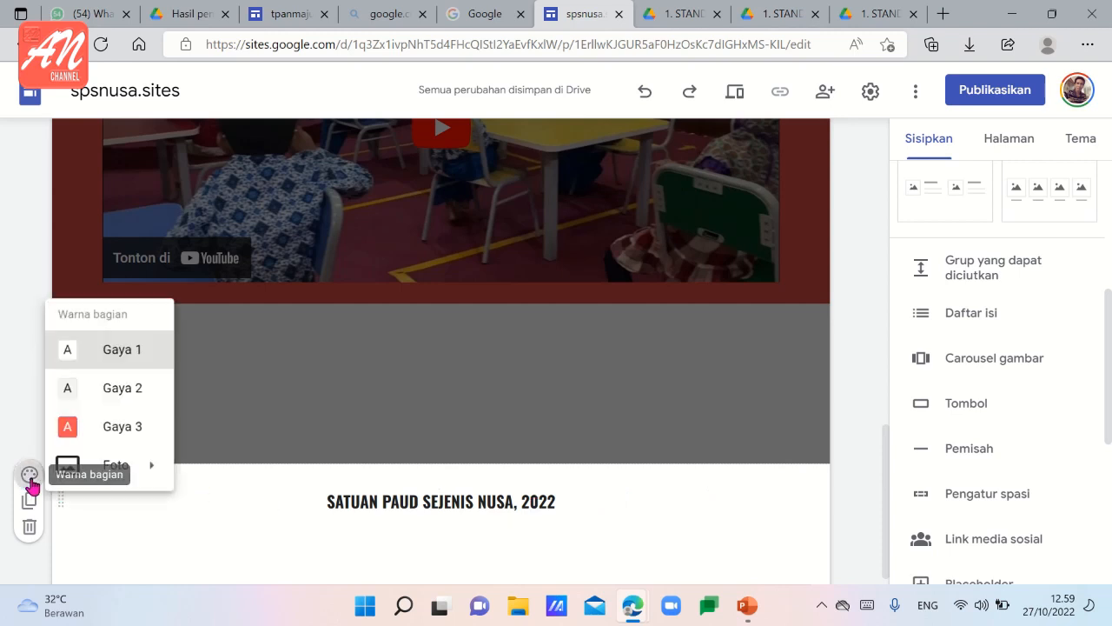
left_click(113, 425)
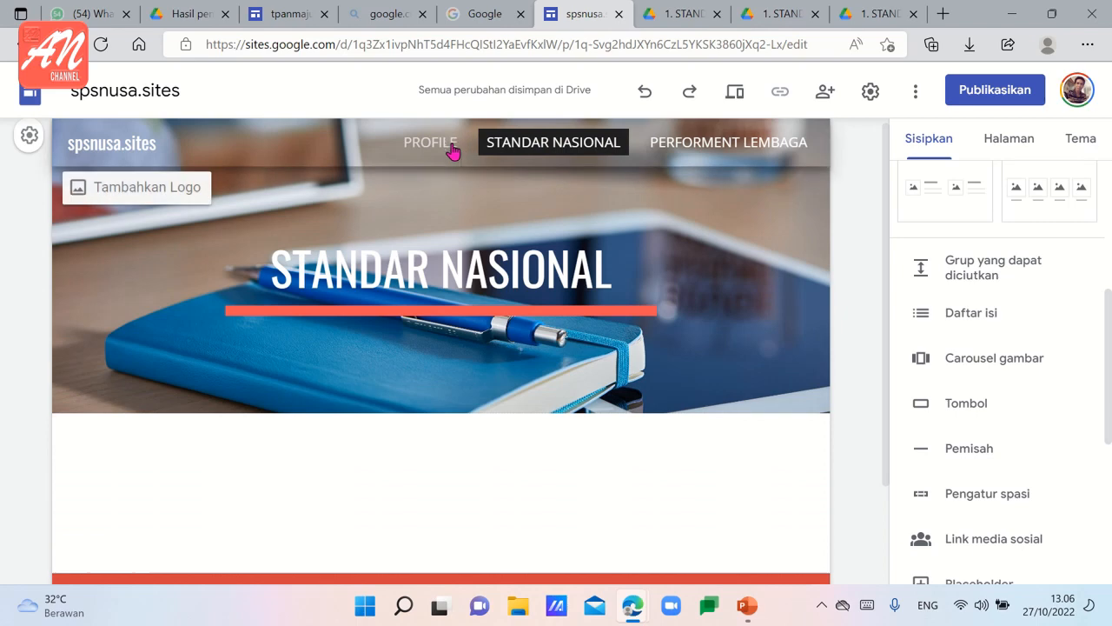
left_click(450, 148)
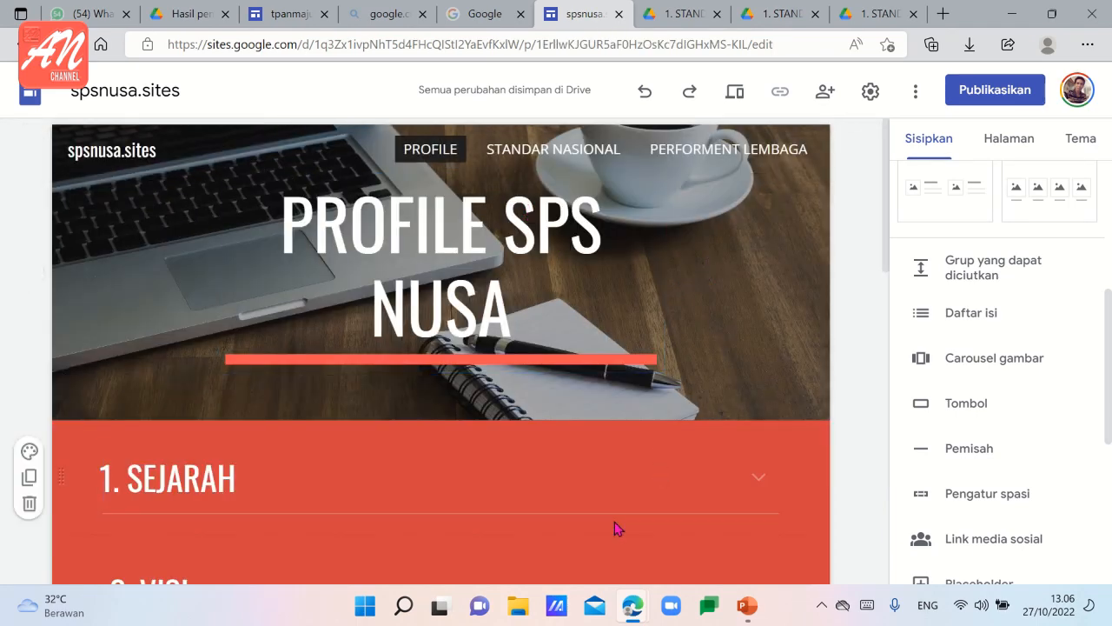
Open the Standar Nasional page and insert a collapsible group below its header.
scroll(589, 512, "down", 2)
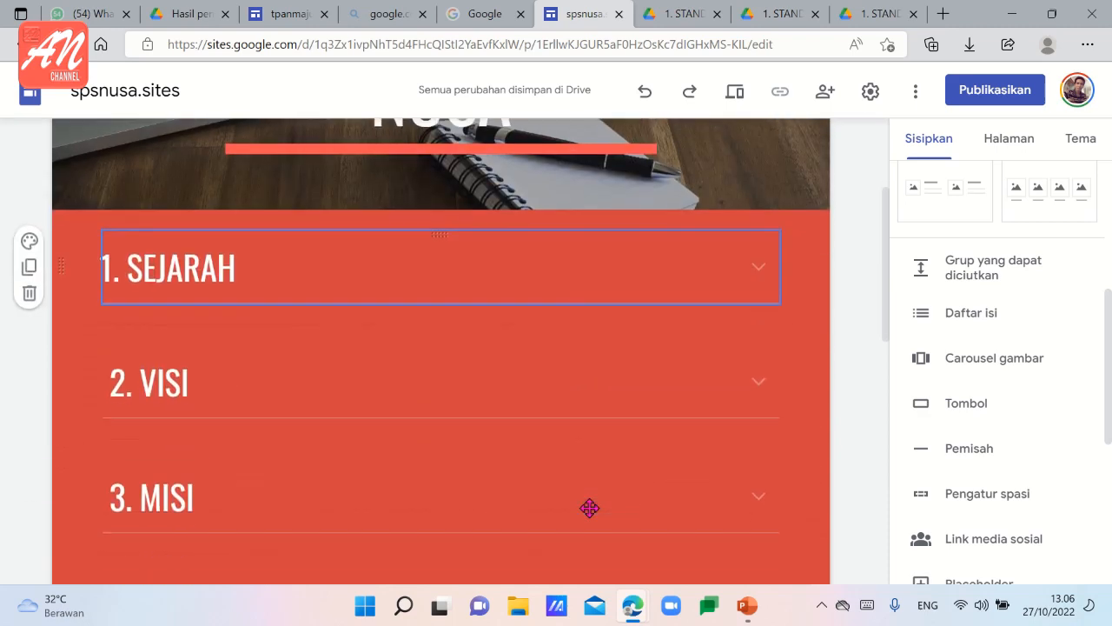
scroll(590, 509, "up", 2)
scroll(589, 508, "up", 1)
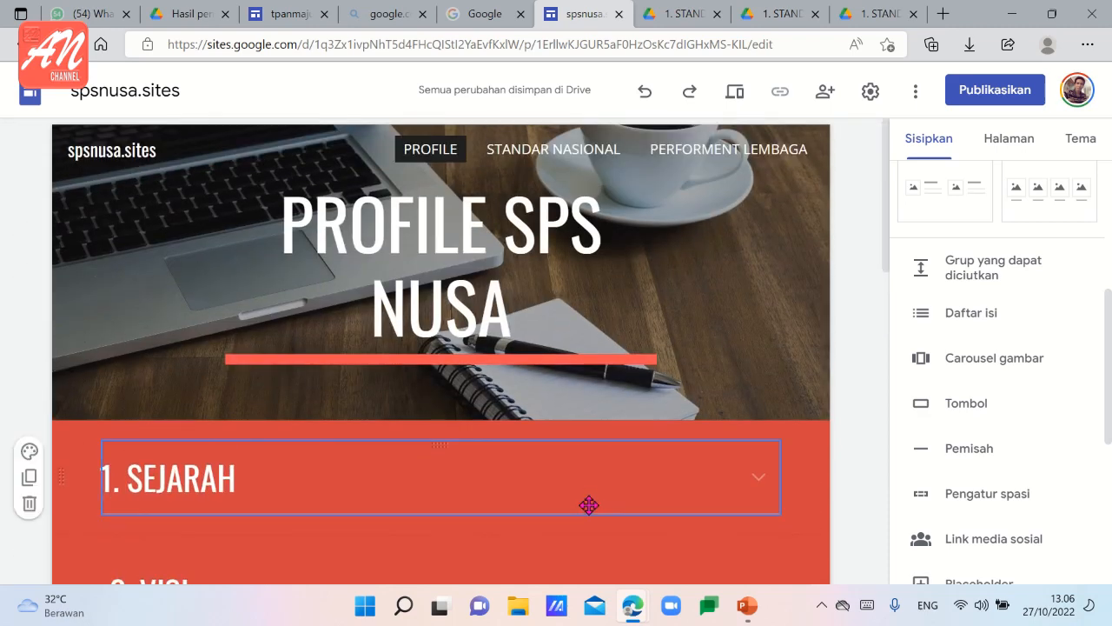
left_click(553, 149)
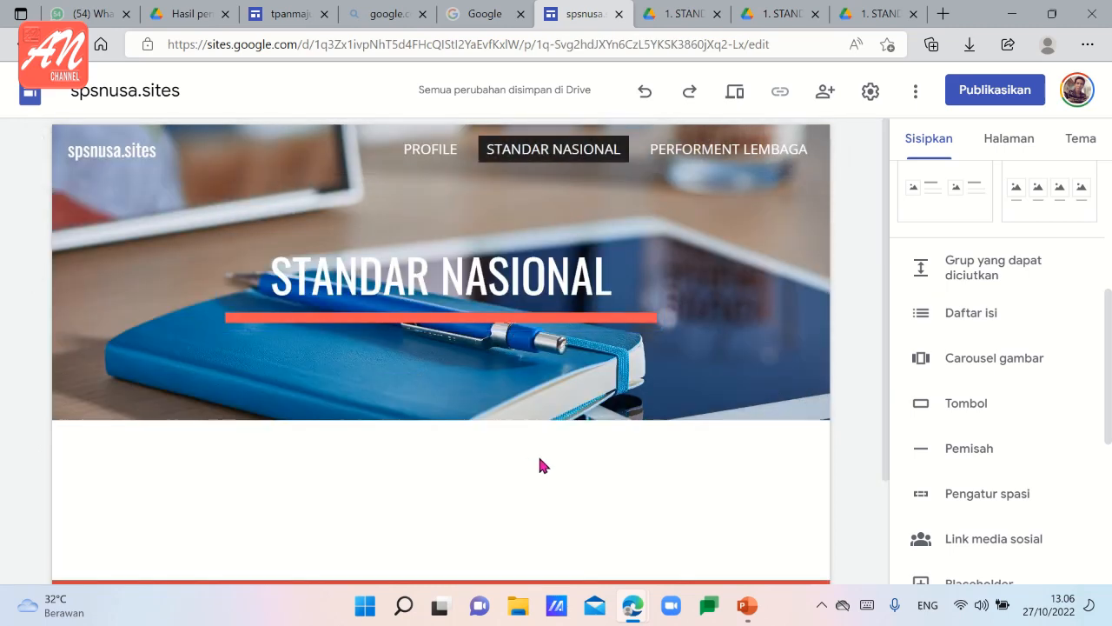
left_click(961, 281)
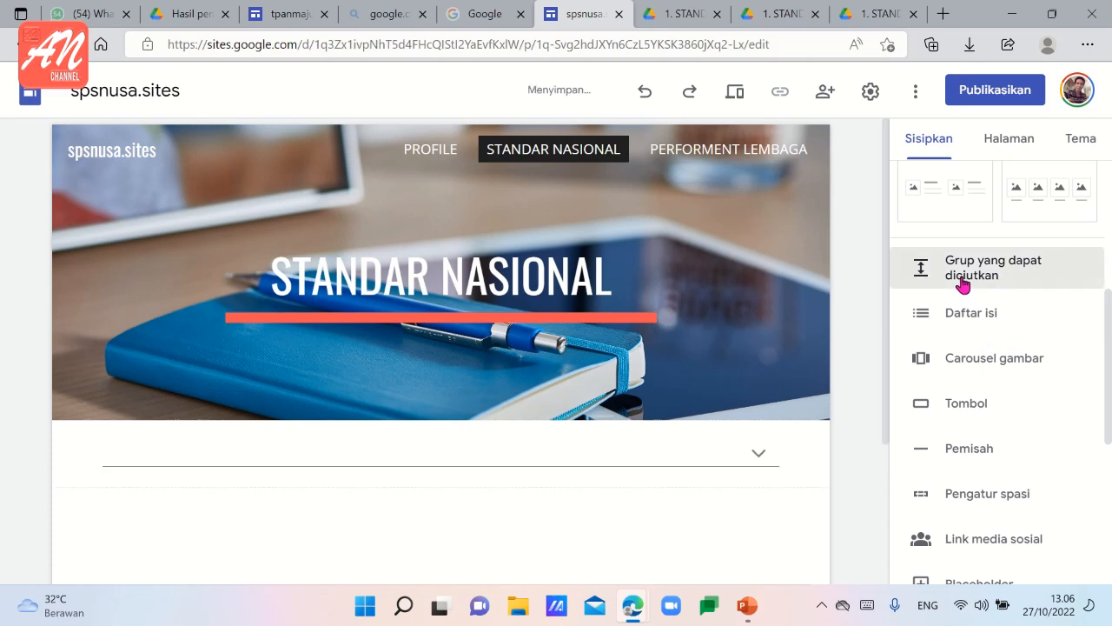
Title the collapsible group "1. STANDAR TINGKAT PENCAPAIAN PERKEMBANGAN".
left_click(260, 251)
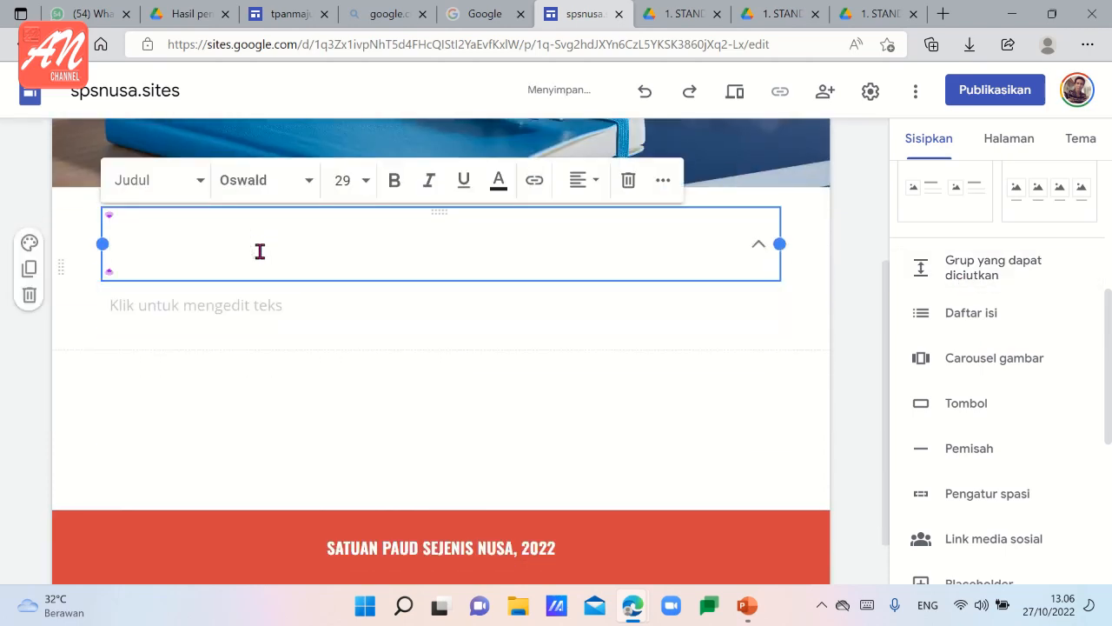
type("1. STANDAR ")
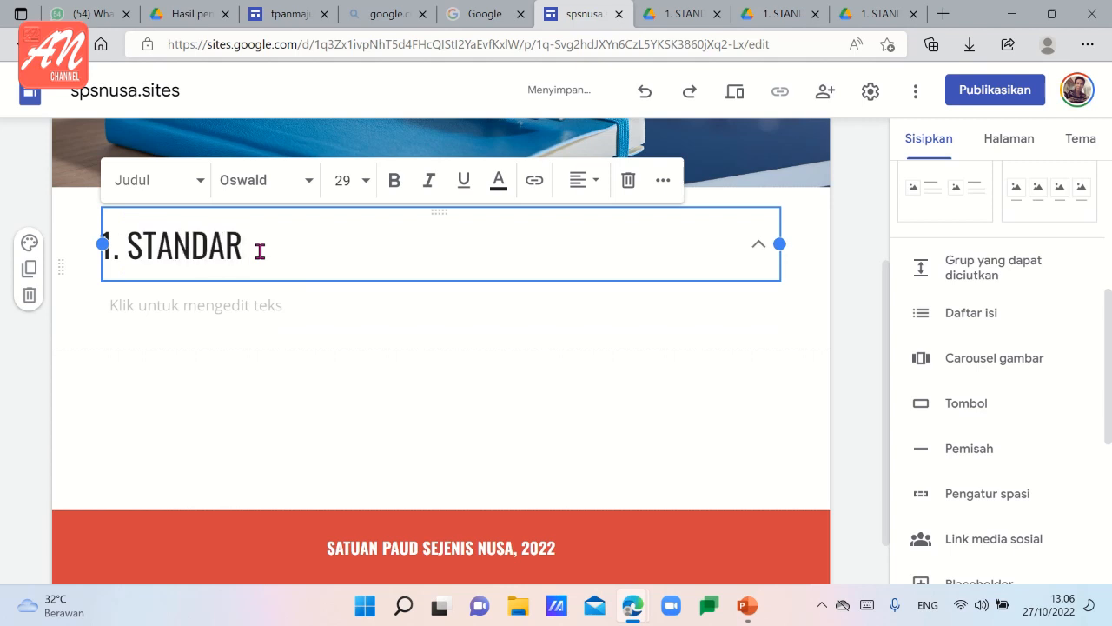
type("TINGKAT ")
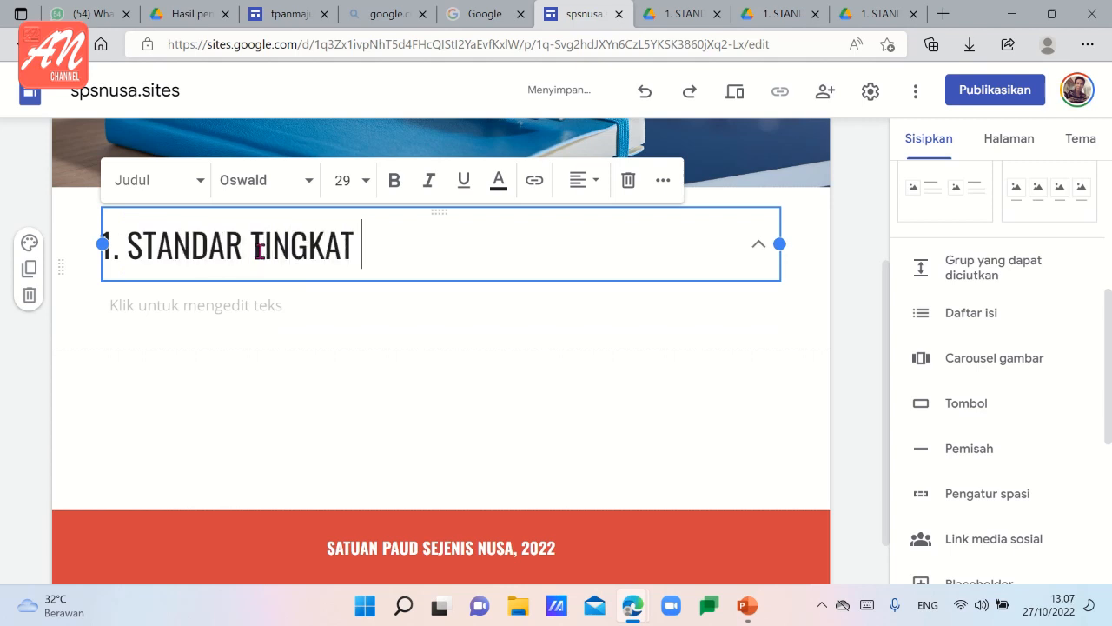
type("PENCAPAI")
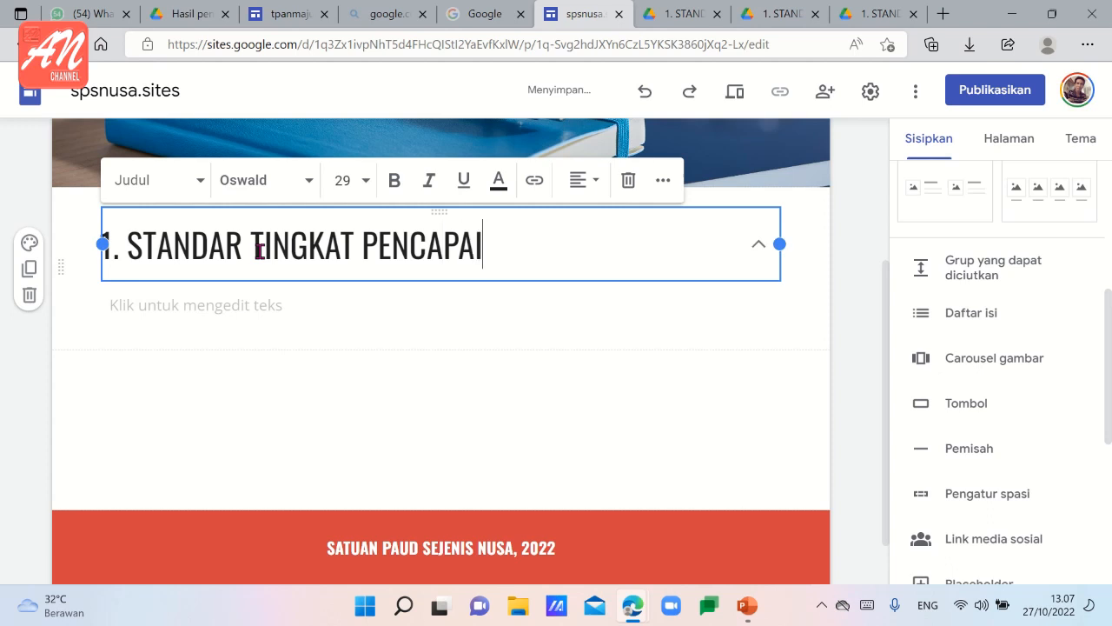
type("AN PER")
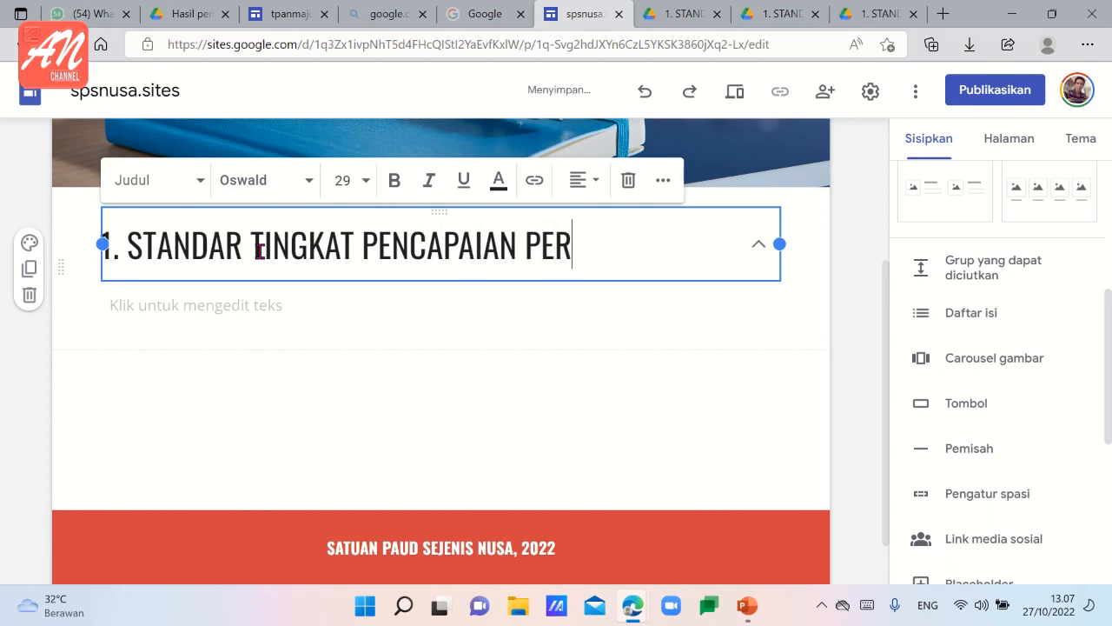
type("KEMBANAGN")
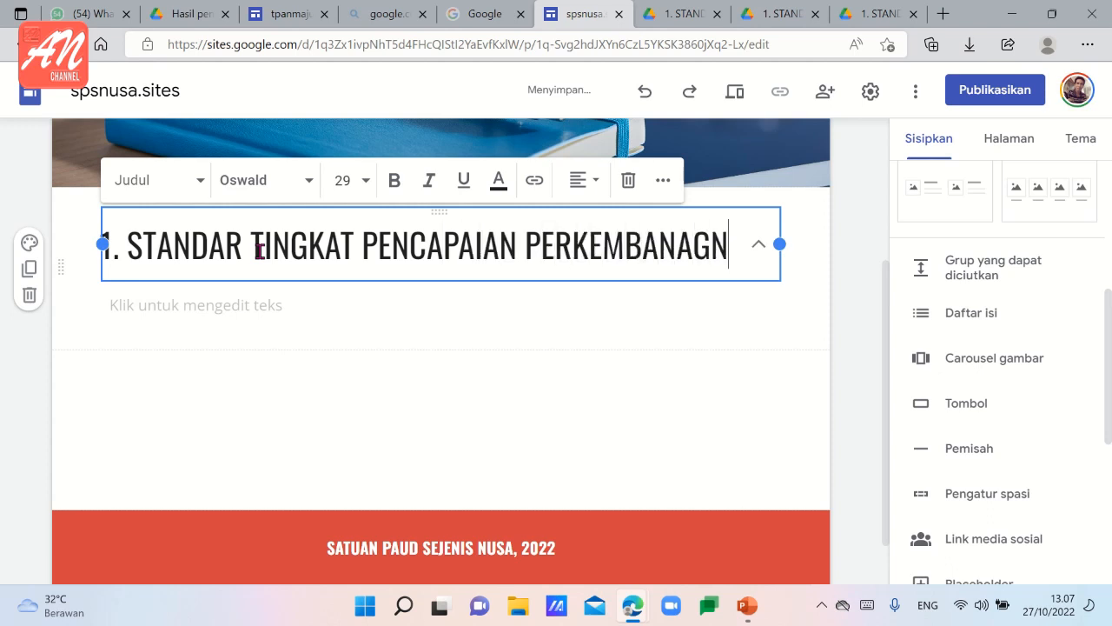
key("BackSpace")
key("BackSpace")
key("BackSpace")
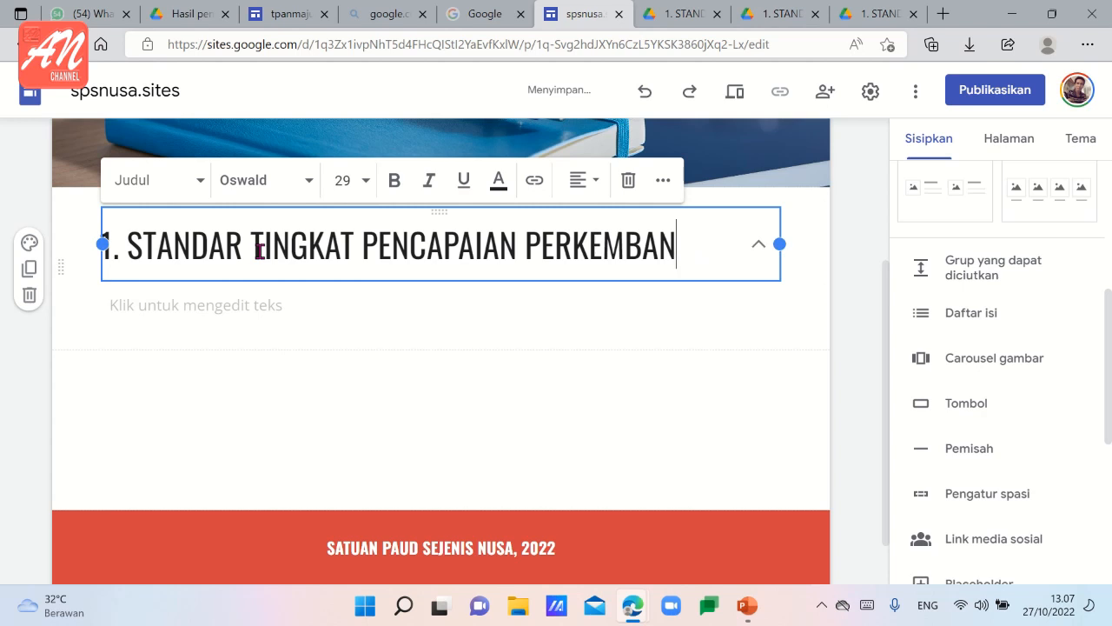
type("GAN")
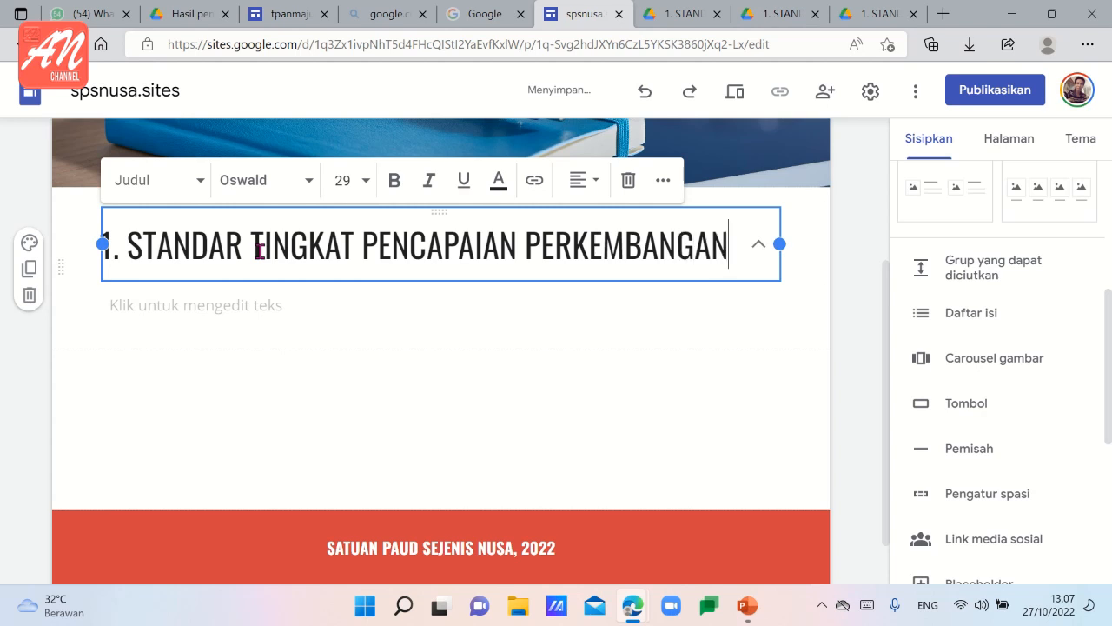
Set the words "STANDAR TINGKAT PENCAPAIAN PERKEMBANGAN" in the group title to font size 18.
key("shift+Left")
key("shift+Left")
key("shift+Left")
key("shift+Left")
key("shift+Left")
key("shift+Left")
key("shift+Left")
key("shift+Left")
key("shift+Left")
key("shift+Left")
key("shift+Left")
key("shift+Left")
key("shift+Left")
key("shift+Left")
key("shift+Left")
key("shift+Left")
key("shift+Left")
key("shift+Left")
key("shift+Left")
key("shift+Left")
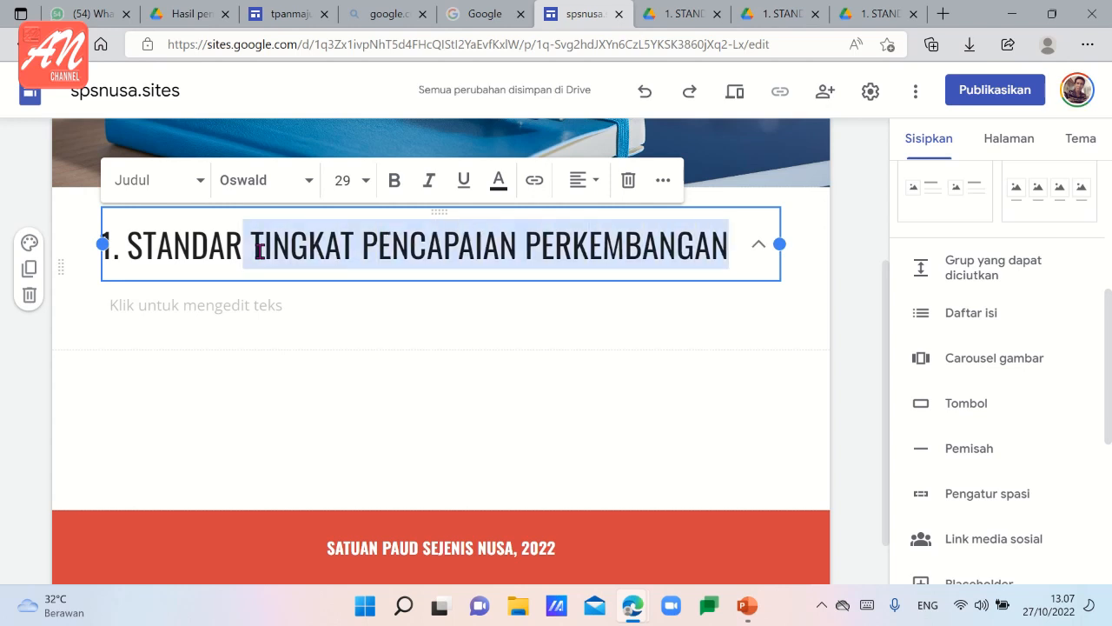
key("shift+Left")
key("shift+Left")
key("shift+Left")
key("shift+Left")
key("shift+Left")
key("shift+Left")
key("shift+Left")
key("shift+Left")
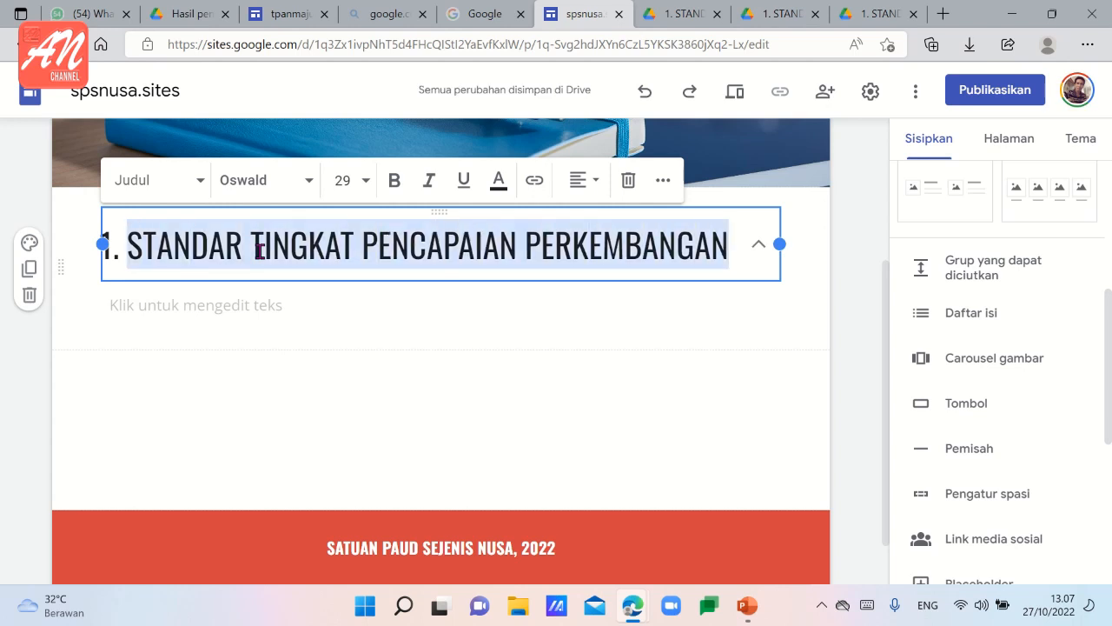
left_click(348, 177)
type("18")
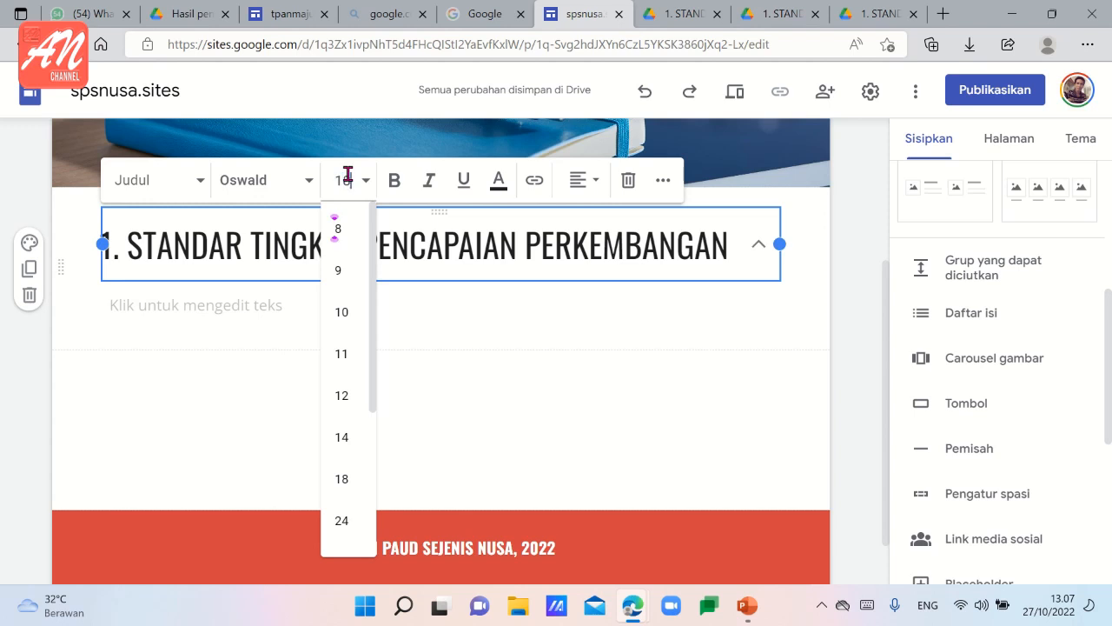
left_click(305, 184)
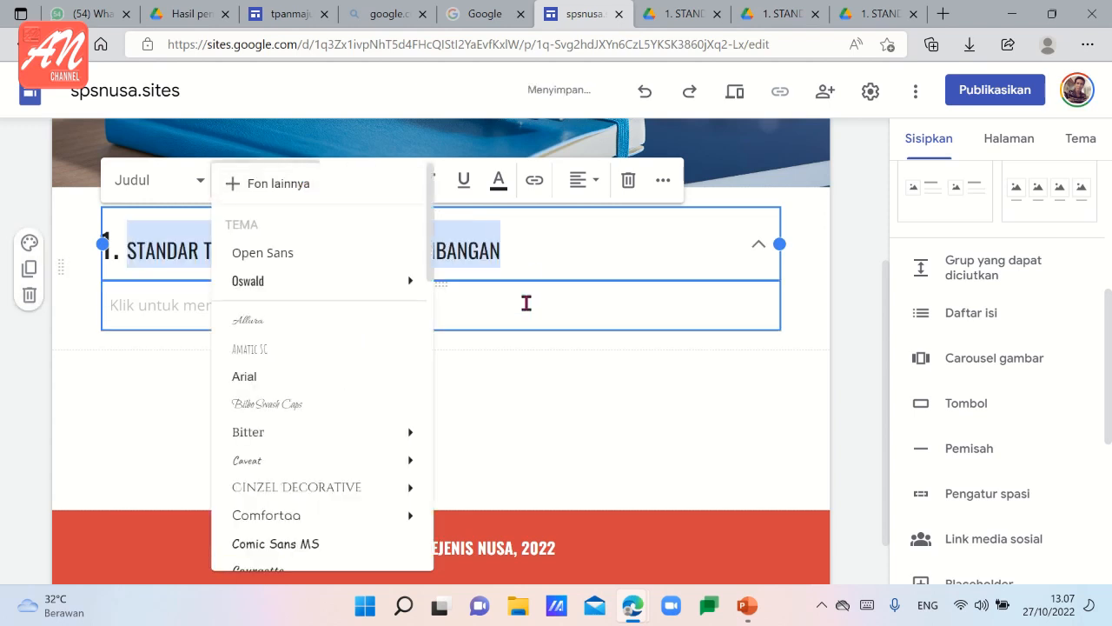
left_click(538, 351)
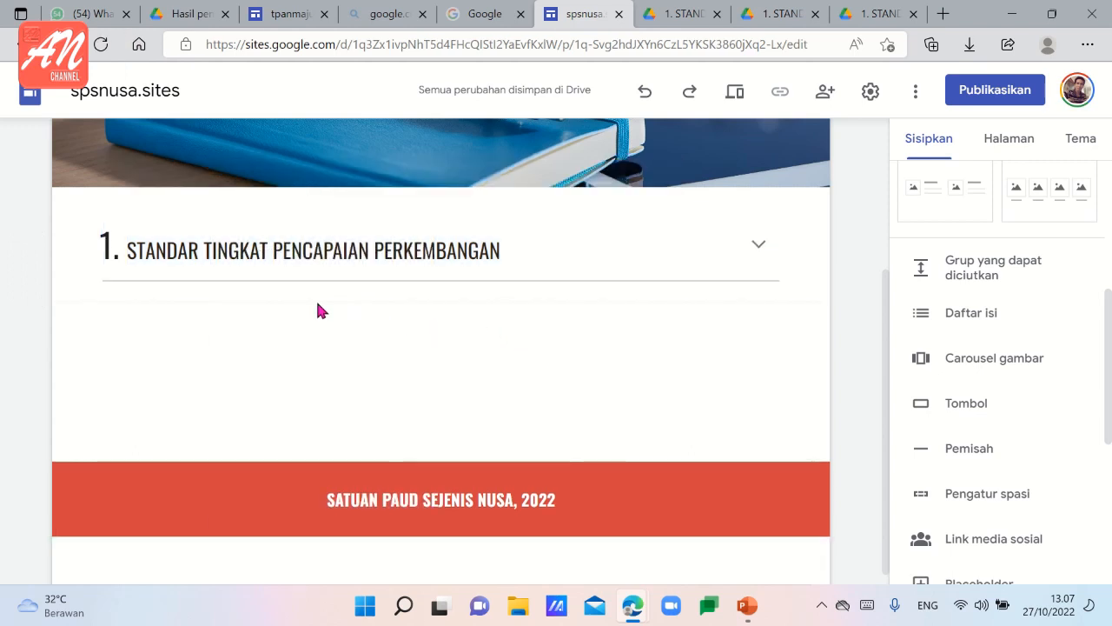
Replace the oversized "1." in the group title with a "1." matching the size of the other words.
left_click(108, 249)
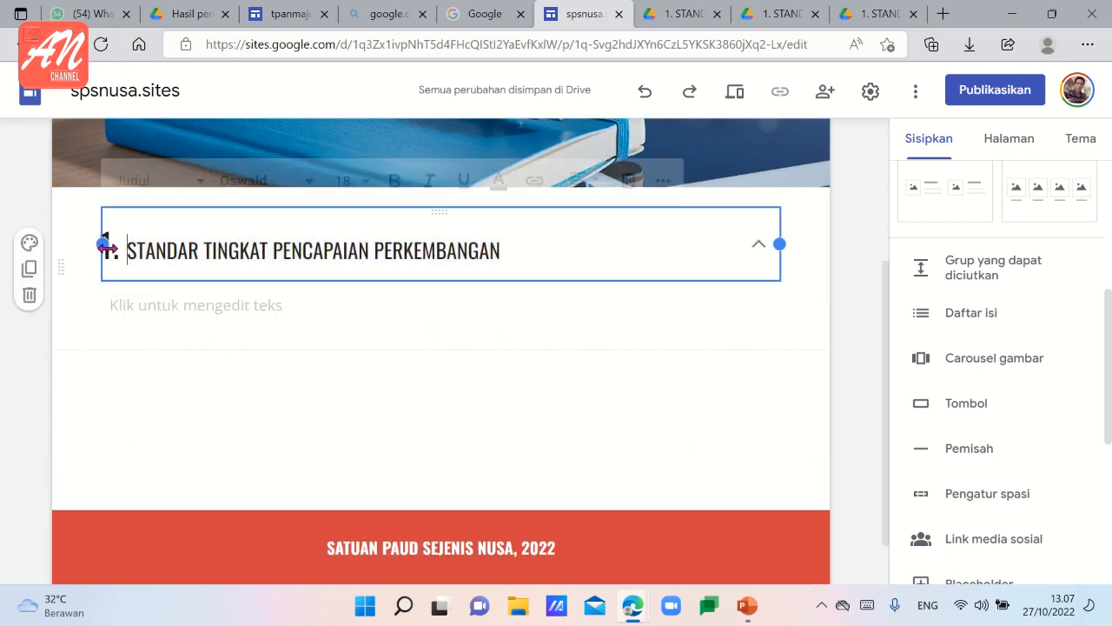
left_click_drag(108, 248, 117, 252)
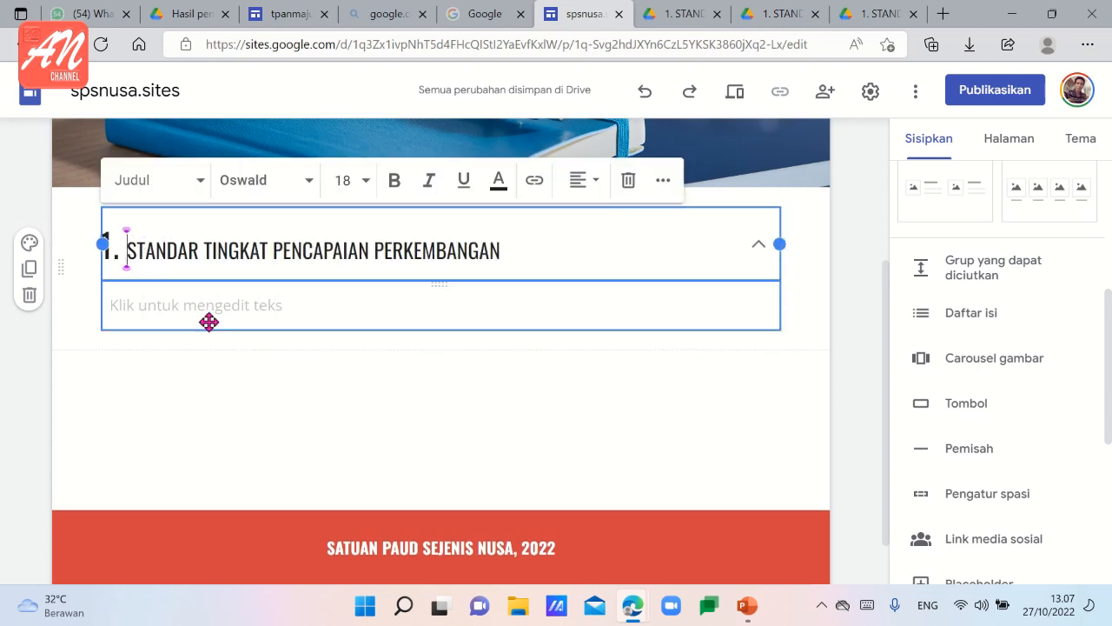
type("1.")
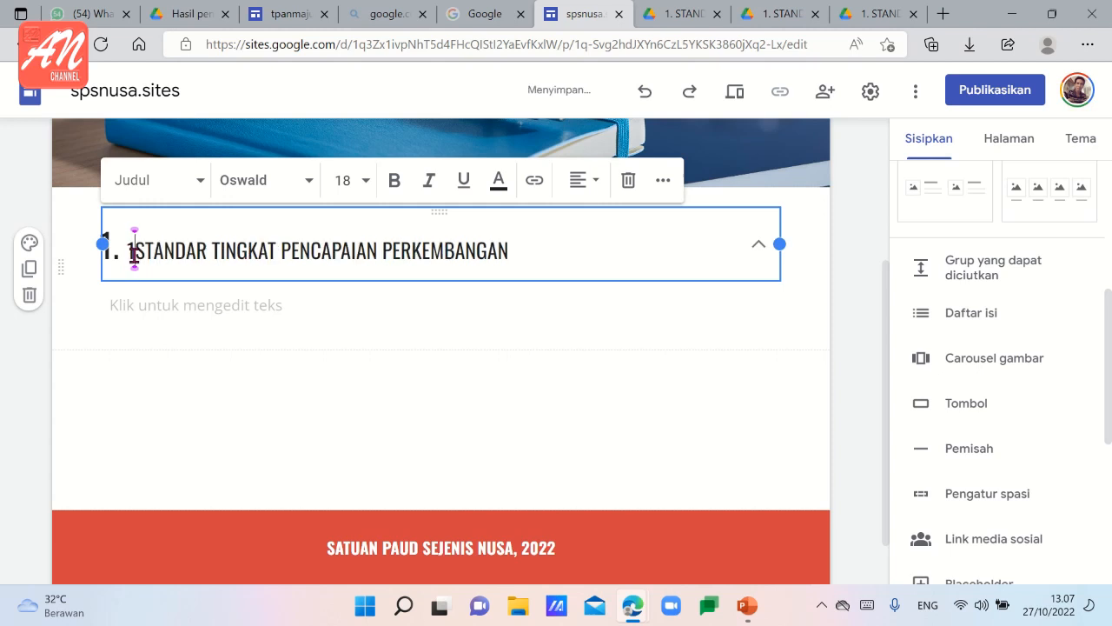
left_click(128, 250)
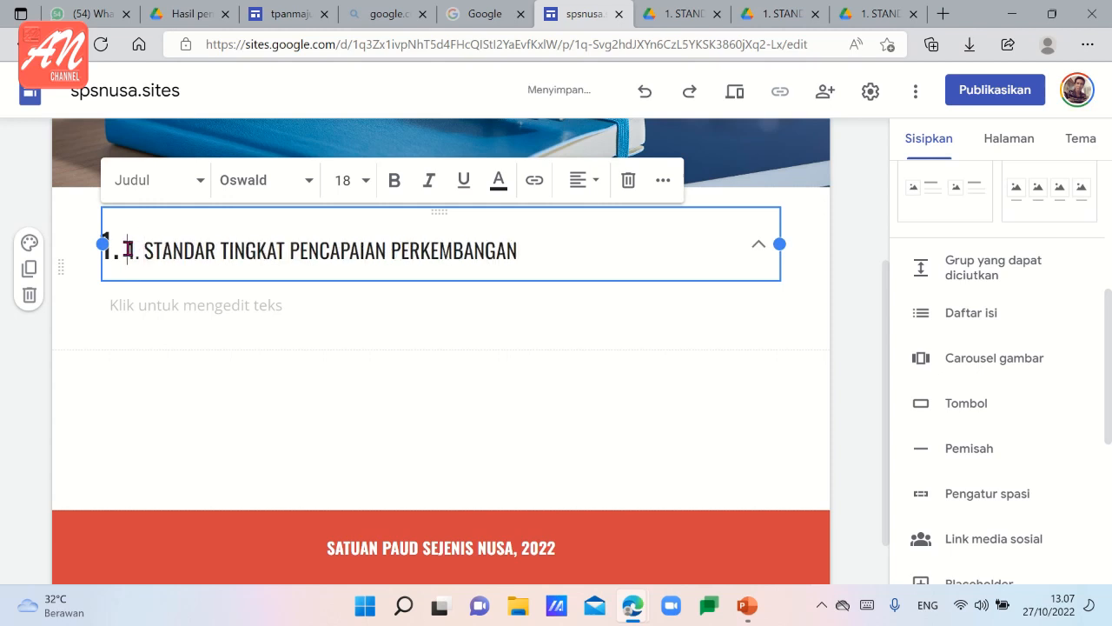
key("BackSpace")
key("BackSpace")
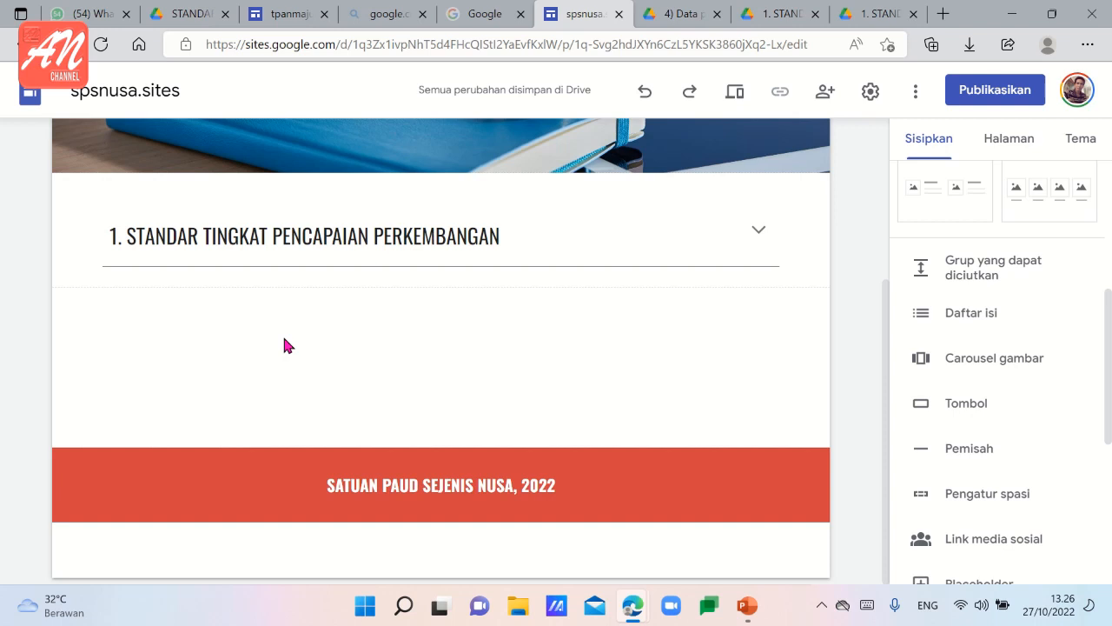
Start a new button on the Standar Nasional page and name it "1.1 DETEKSI PERTUMBUHAN ANAK".
left_click(954, 409)
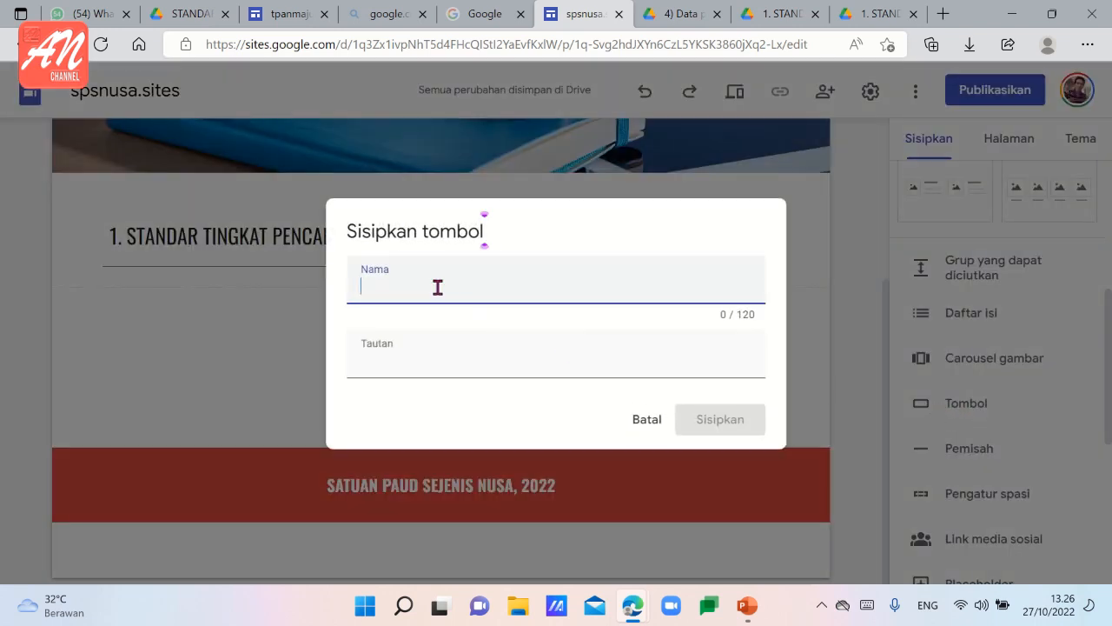
type("1.1 DETEKSI PERTUMB")
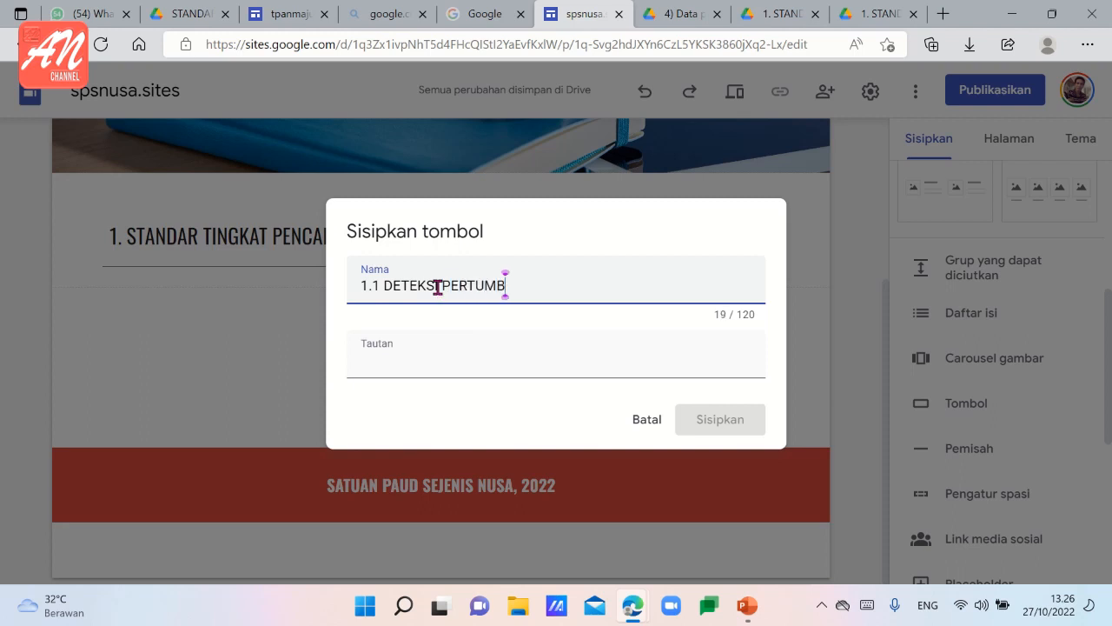
type("UHAN ANAK")
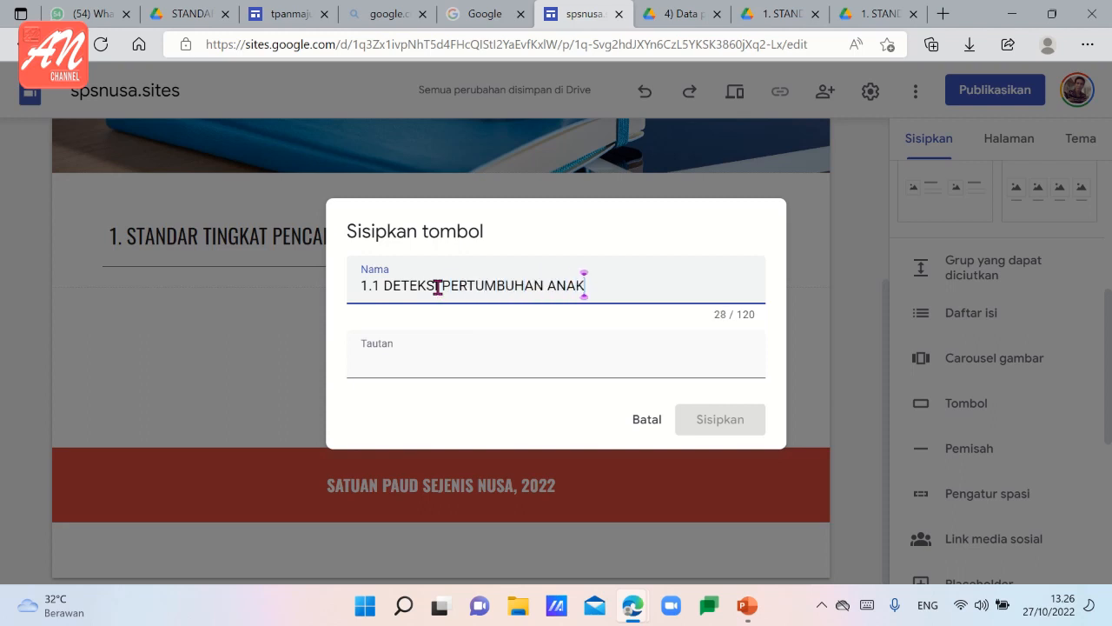
Link the button to the Drive folder starting "1. STANDAR TINGKAT PENCAPAIAN" by copying the folder's address, and insert the button.
left_click(403, 366)
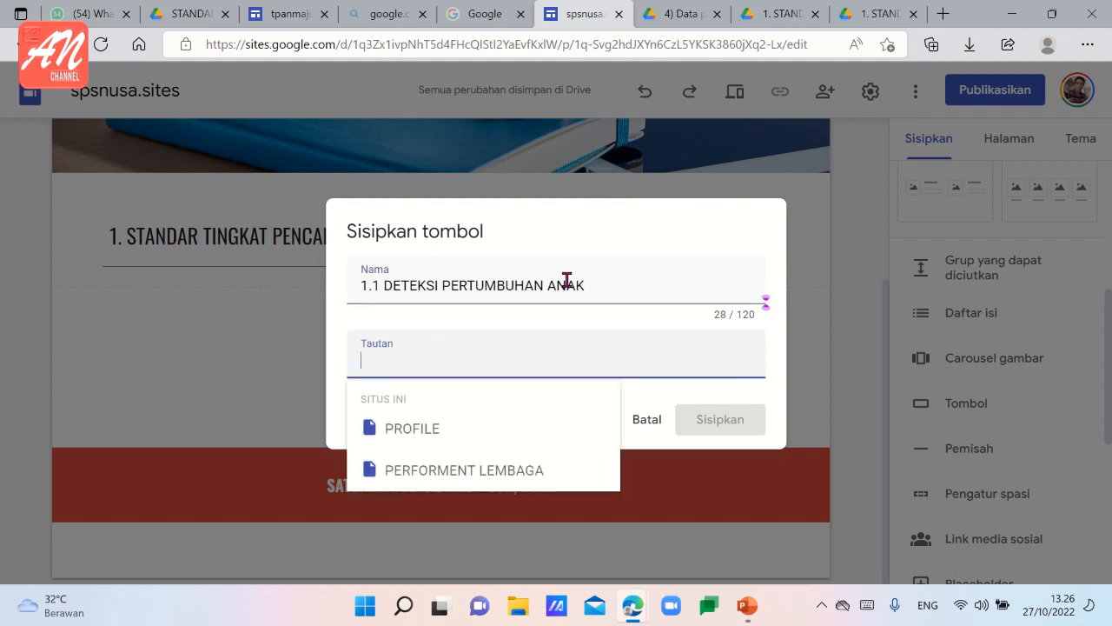
left_click(682, 15)
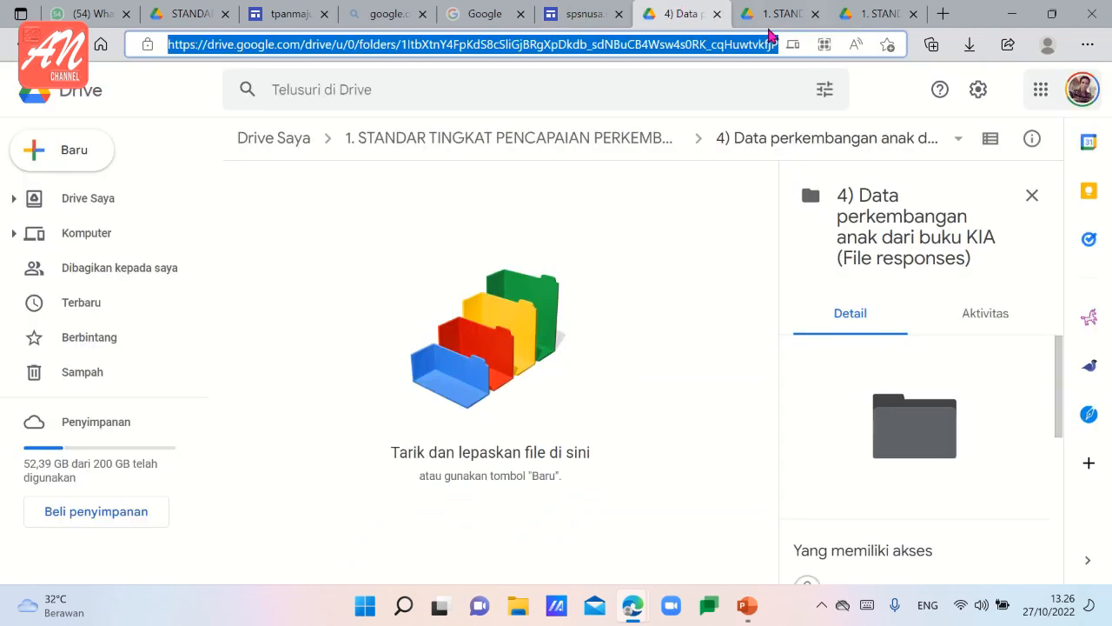
left_click(791, 15)
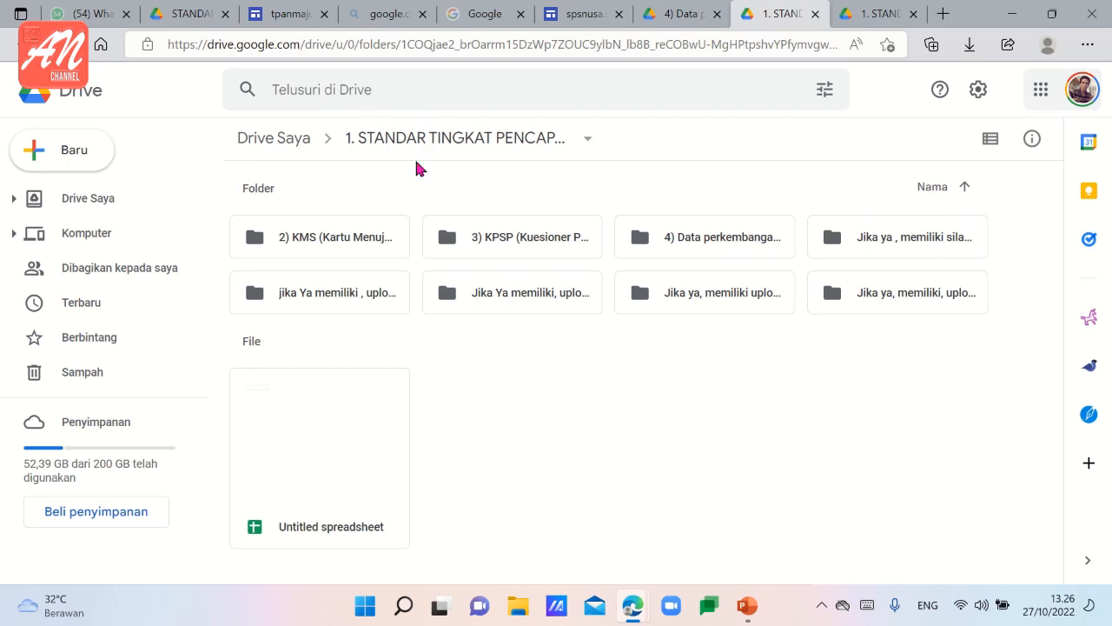
left_click(422, 46)
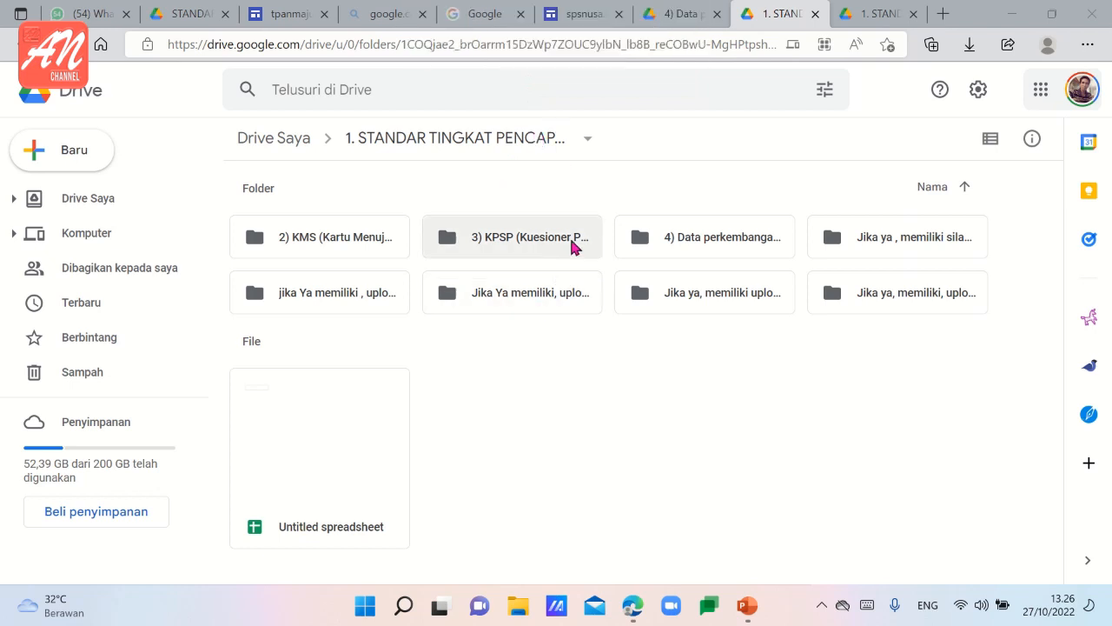
left_click(579, 17)
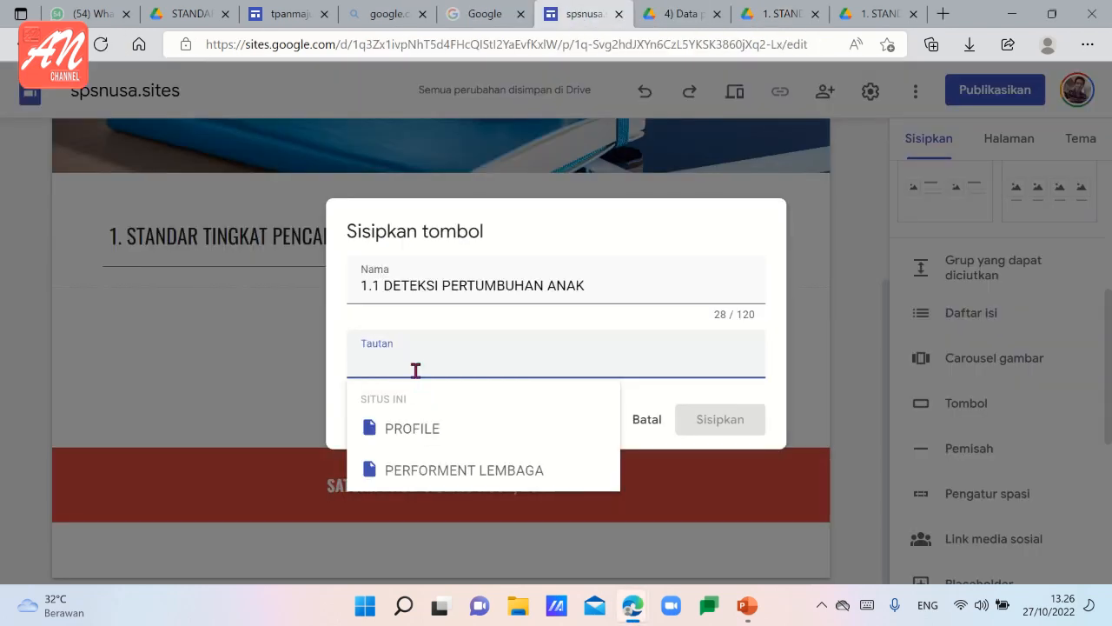
key("ctrl+v")
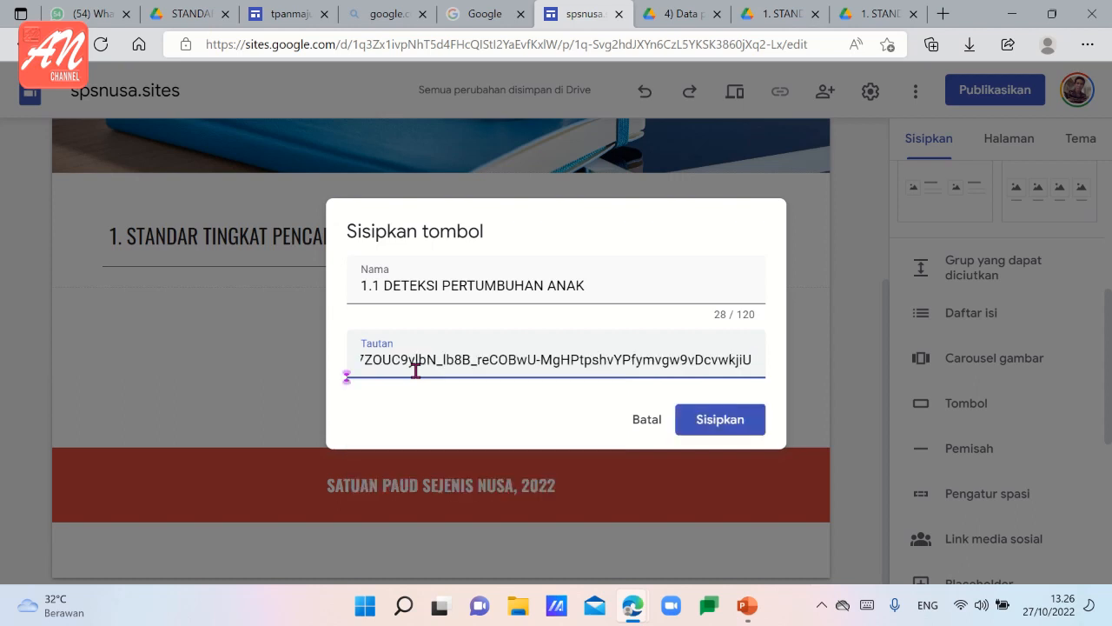
left_click(712, 428)
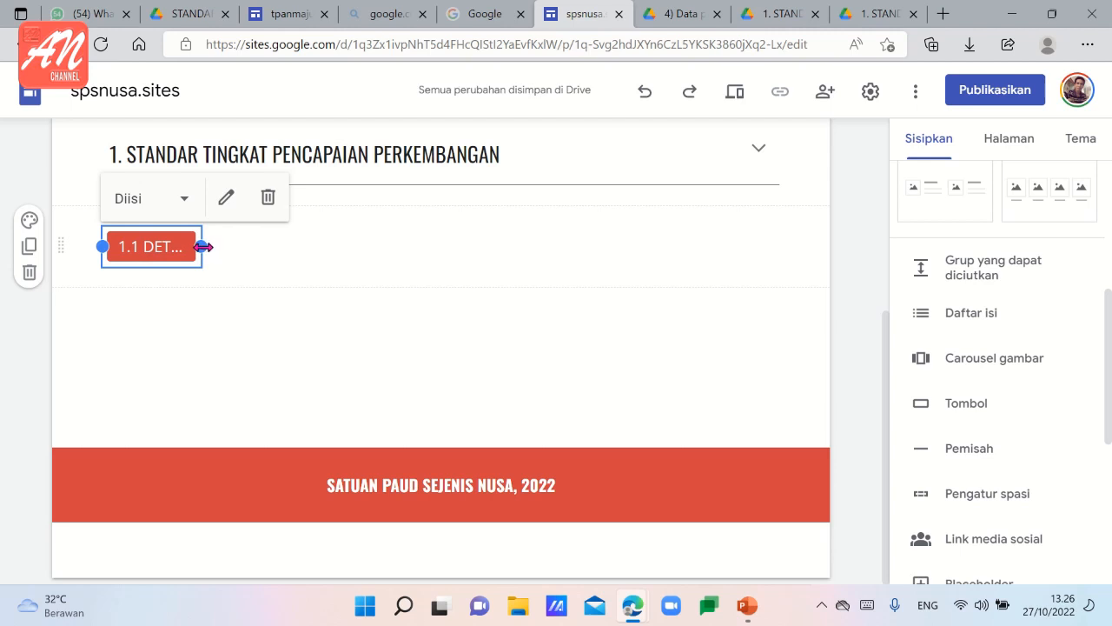
Widen the "1.1 DETEKSI PERTUMBUHAN ANAK" button to fit its full name and paste a copy of it below.
left_click_drag(203, 249, 432, 283)
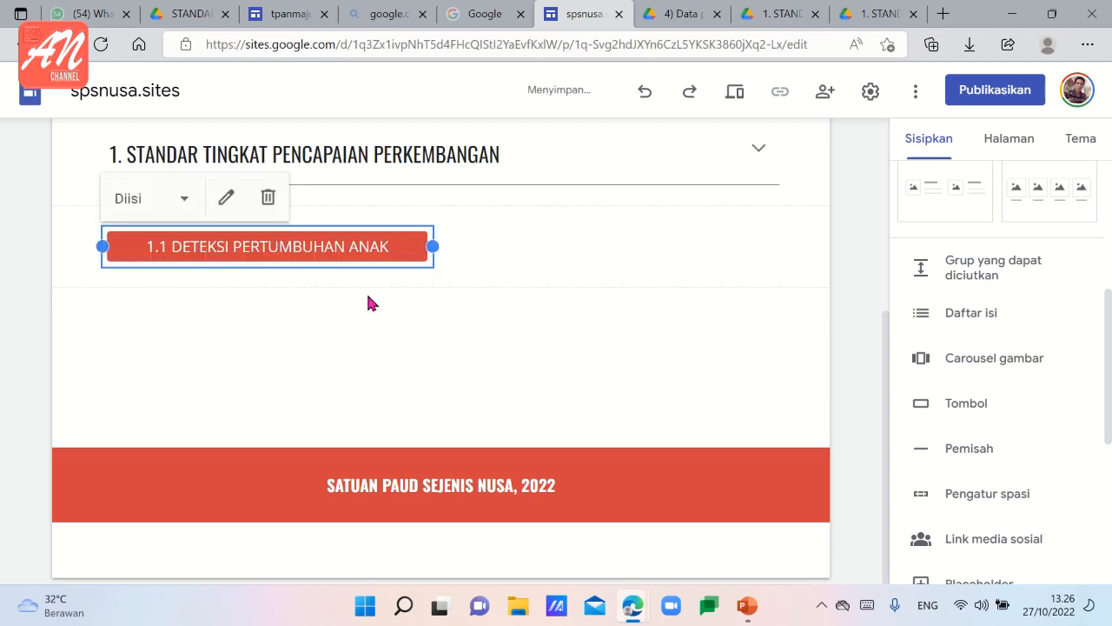
left_click(359, 301)
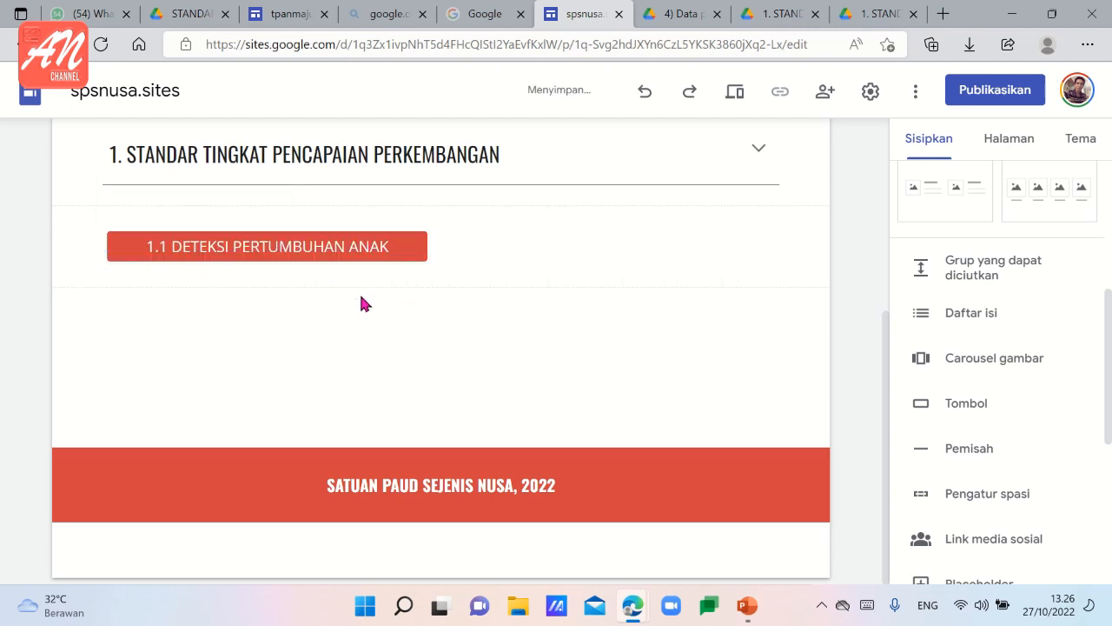
left_click(320, 234)
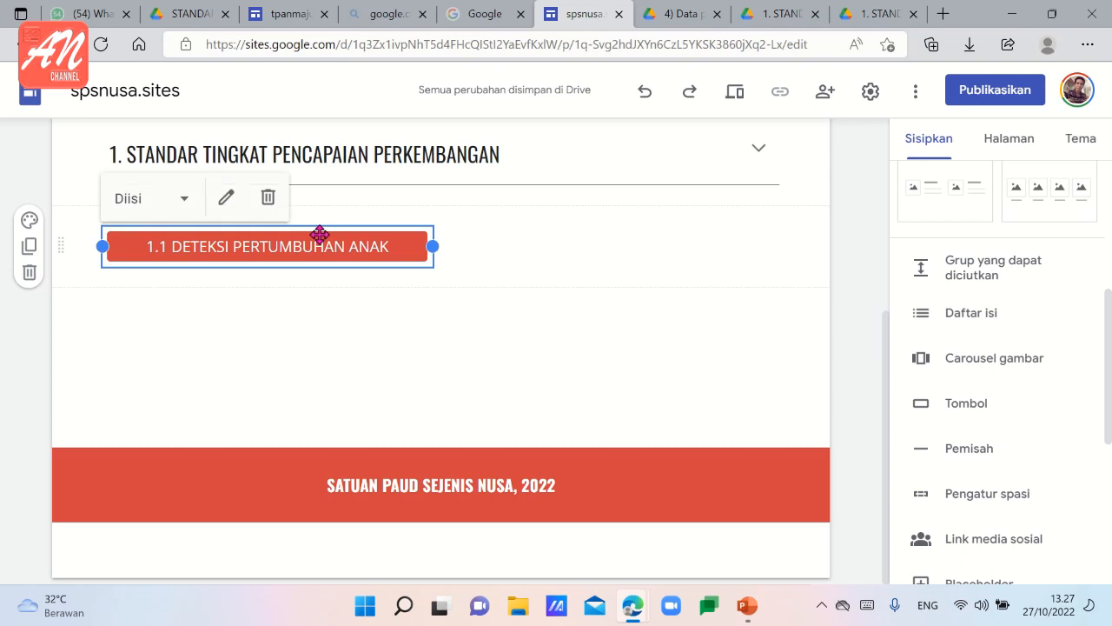
left_click(275, 291)
key("ctrl+v")
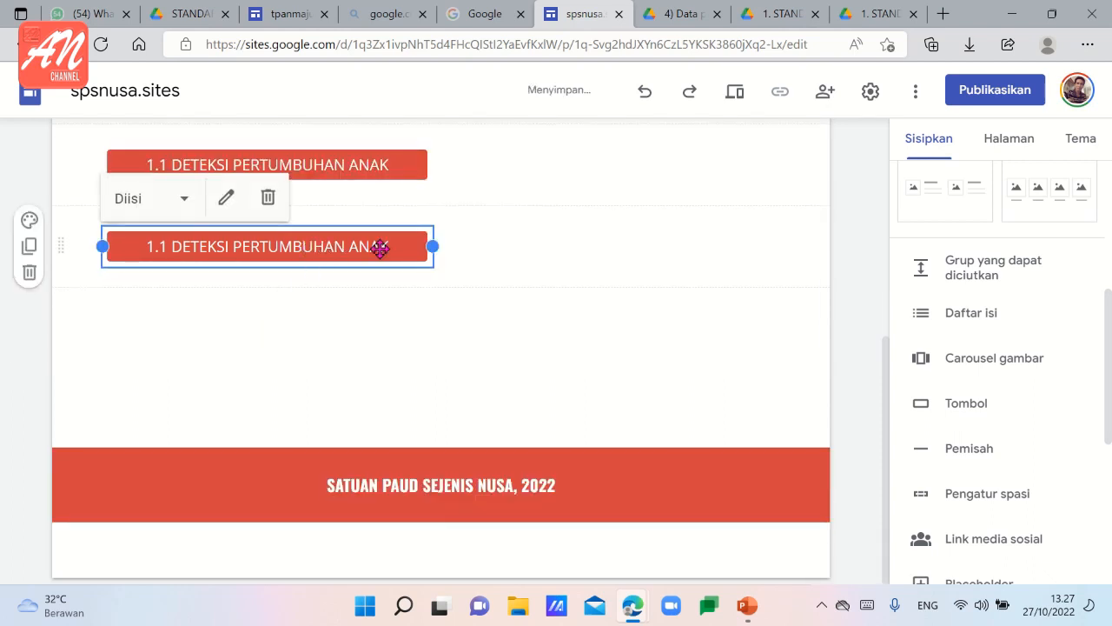
Change the name of the copied lower button to "1.1 DETEKSI PERKEMBANGAN ANAK".
left_click(225, 199)
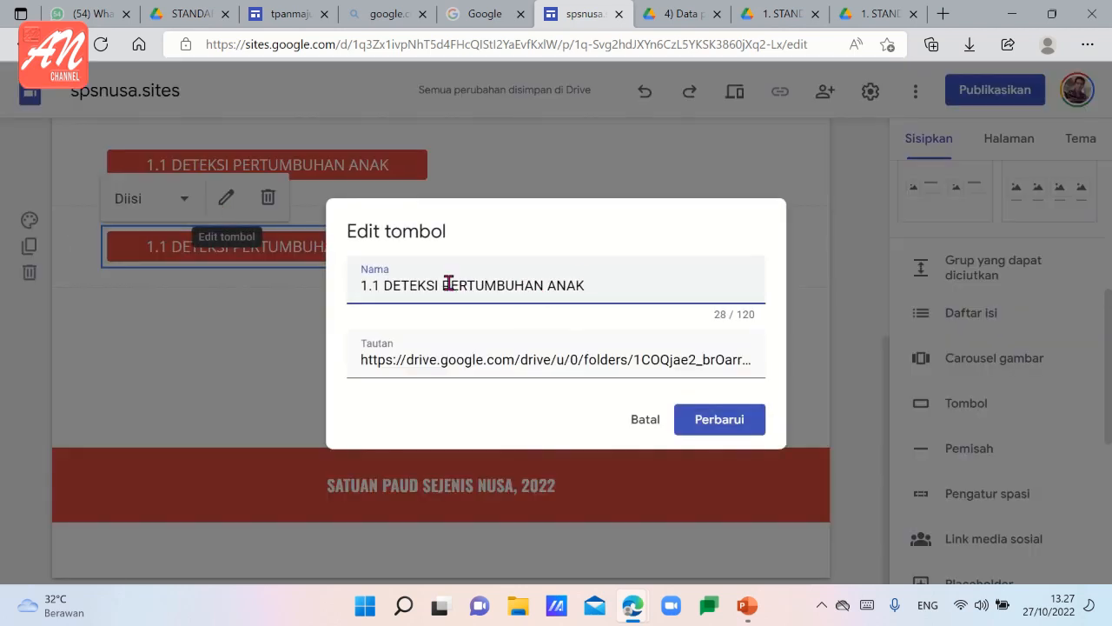
left_click_drag(444, 284, 542, 288)
type("PERKEM")
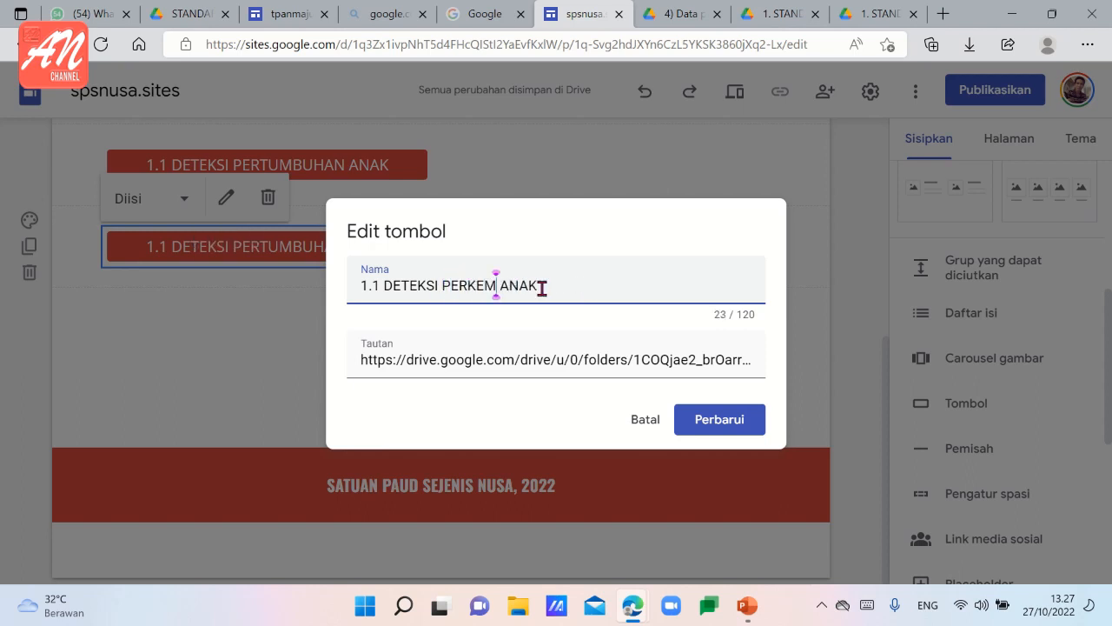
type("BANGAN")
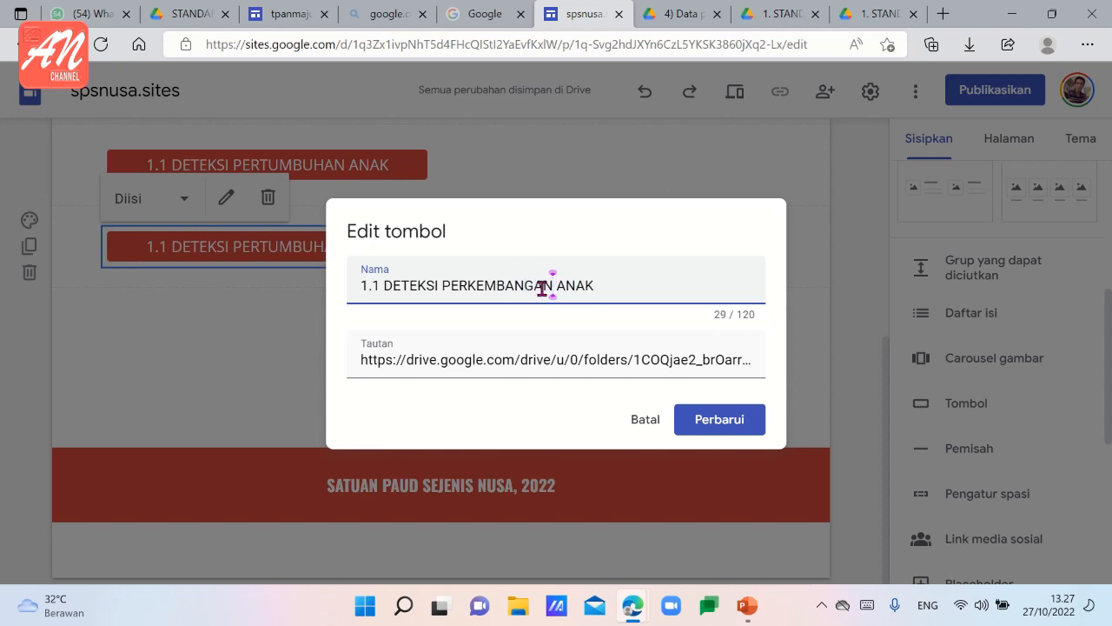
Replace the copied button's link with the address of the Drive folder starting "1. STANDAR TINGKAT PENCAPAIAN" and update the button.
left_click(467, 364)
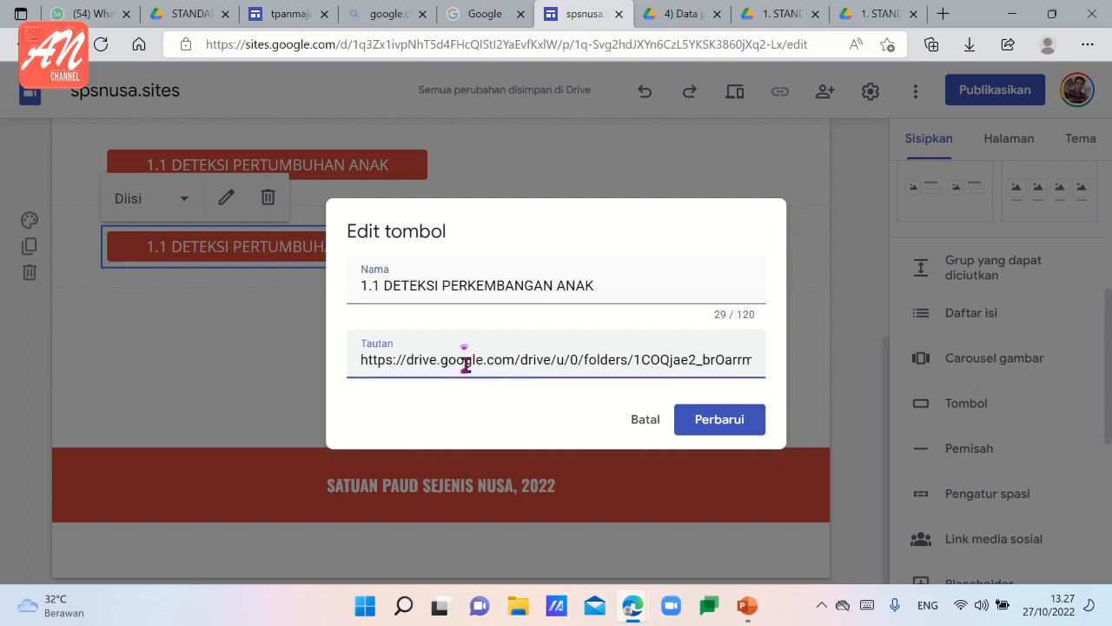
left_click_drag(365, 361, 834, 377)
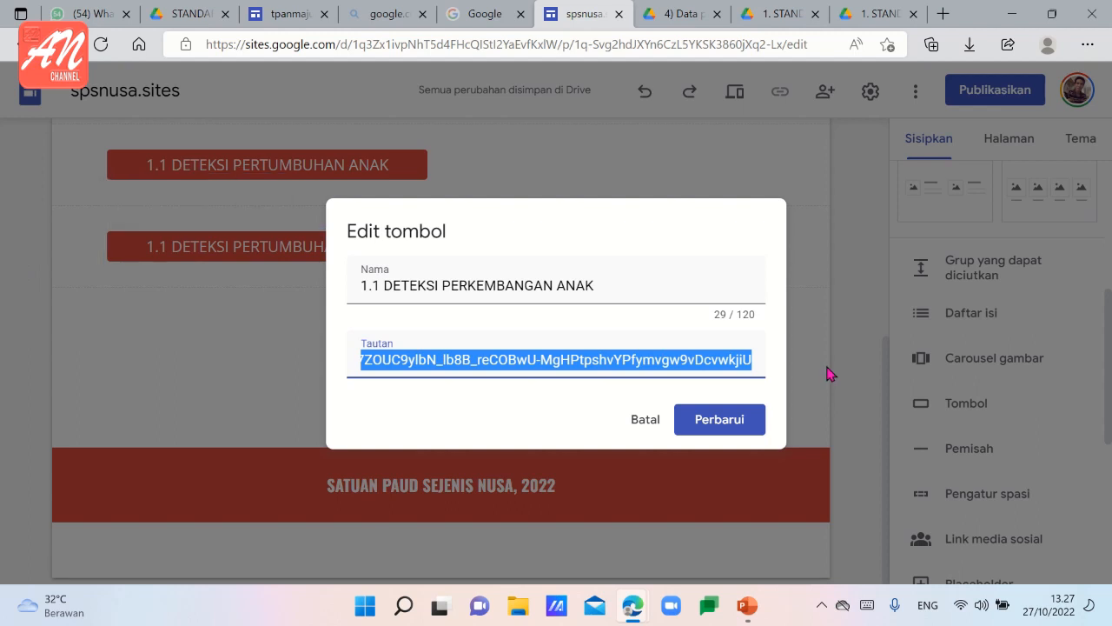
key("BackSpace")
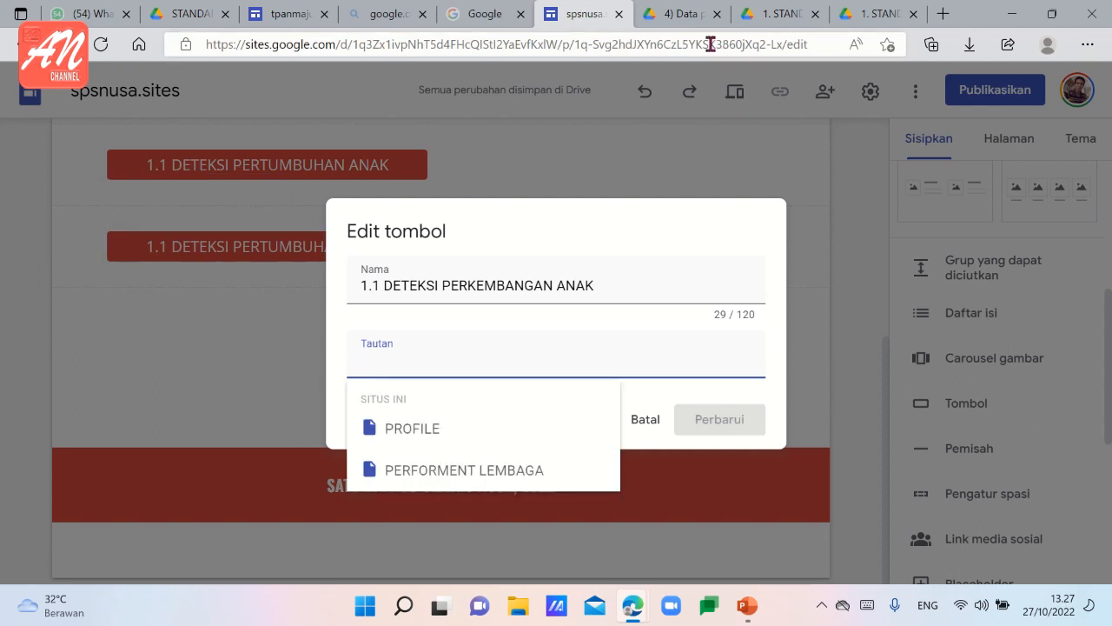
left_click(754, 14)
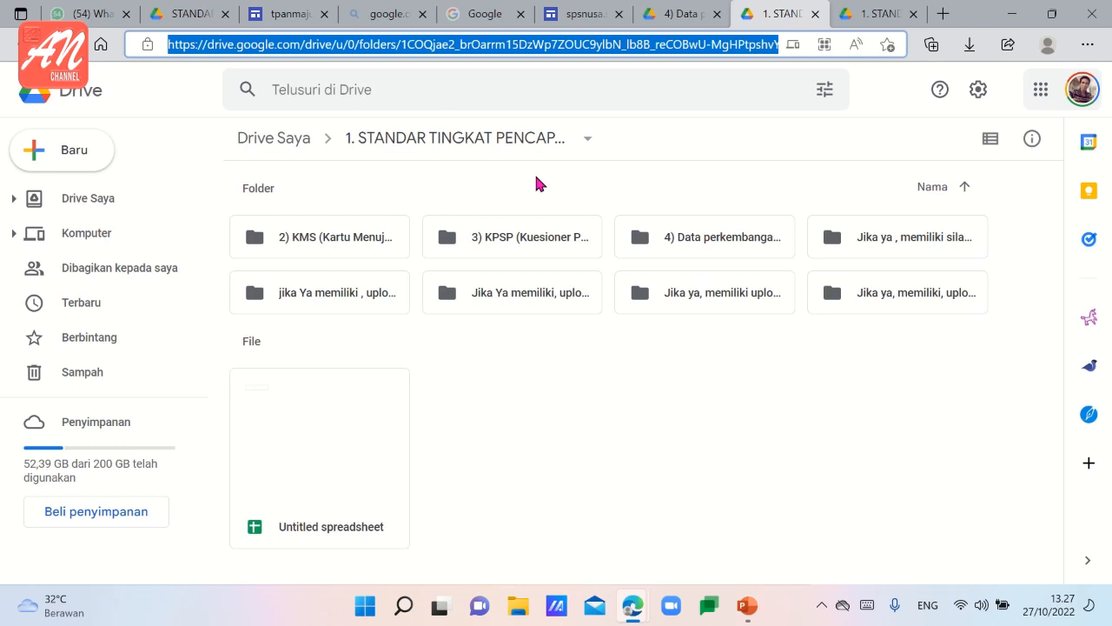
mouse_move(584, 3)
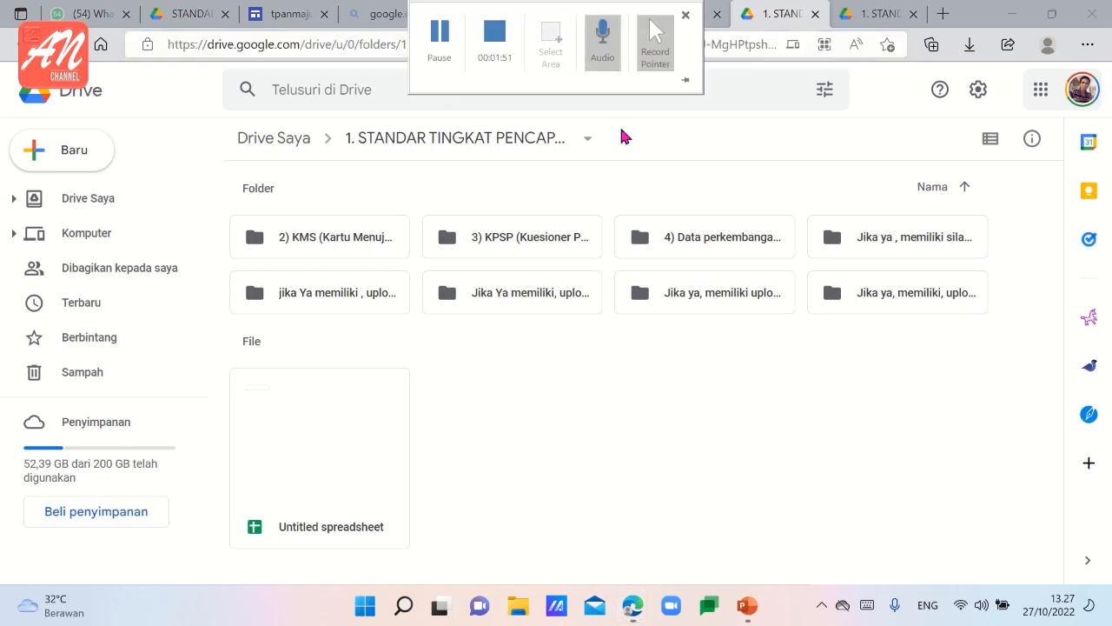
left_click(574, 14)
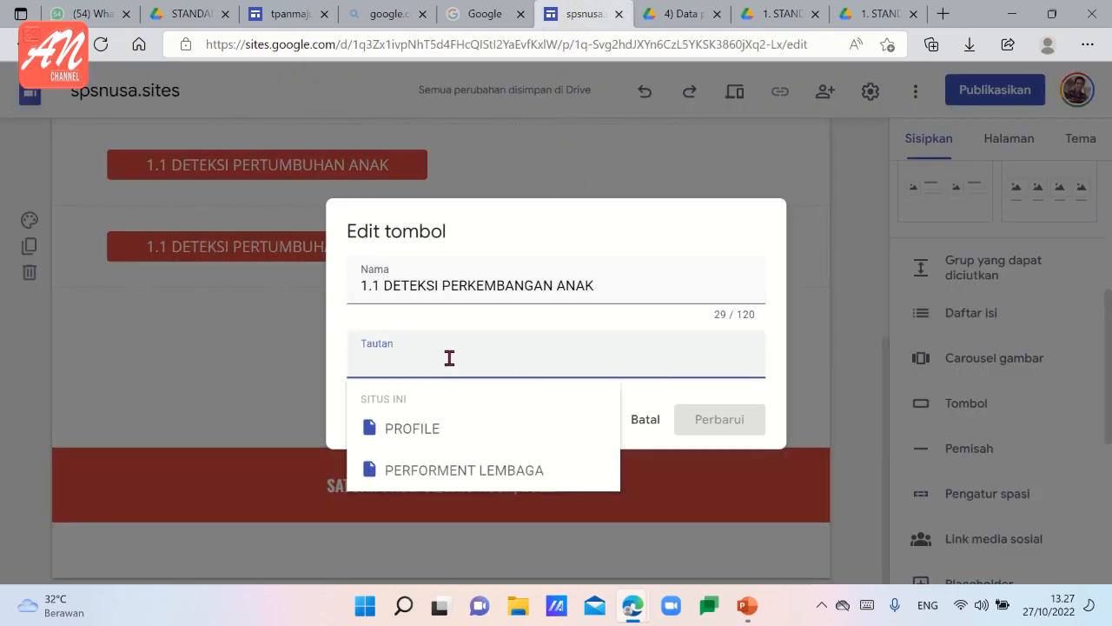
key("ctrl+v")
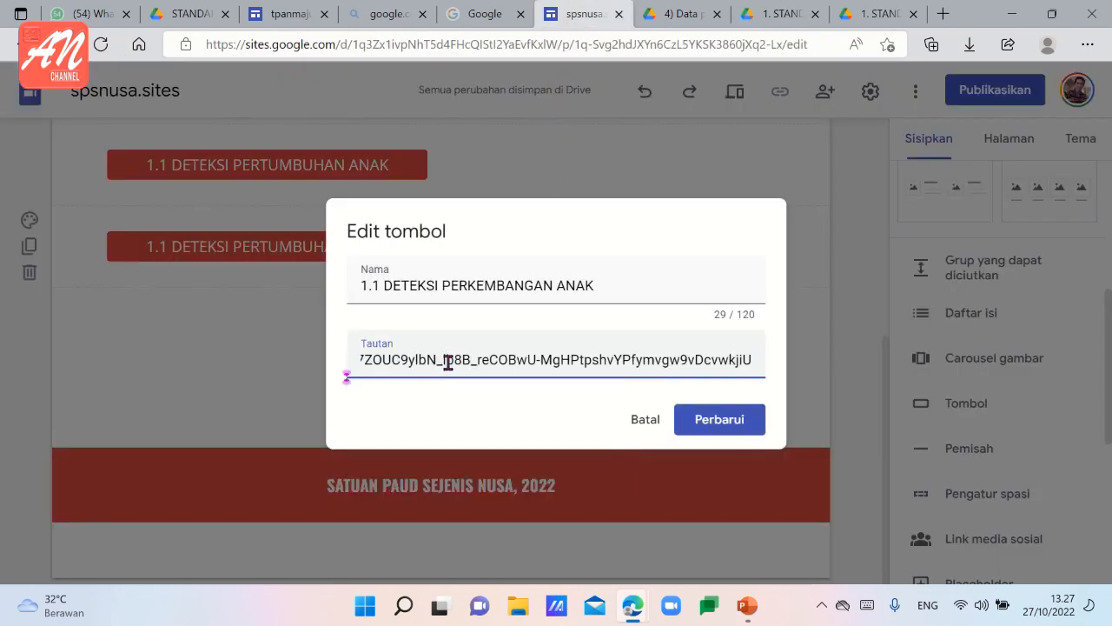
left_click(718, 423)
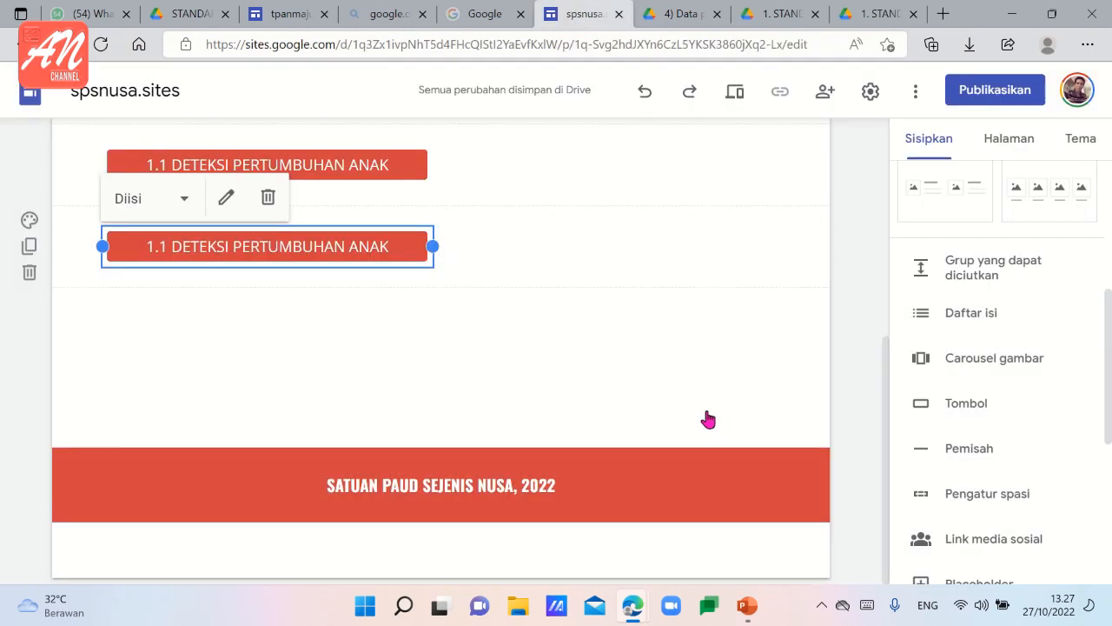
left_click(413, 325)
Copy the "1. STANDAR TINGKAT PENCAPAIAN PERKEMBANGAN" group title and paste it below the 1.2 button.
scroll(454, 281, "up", 3)
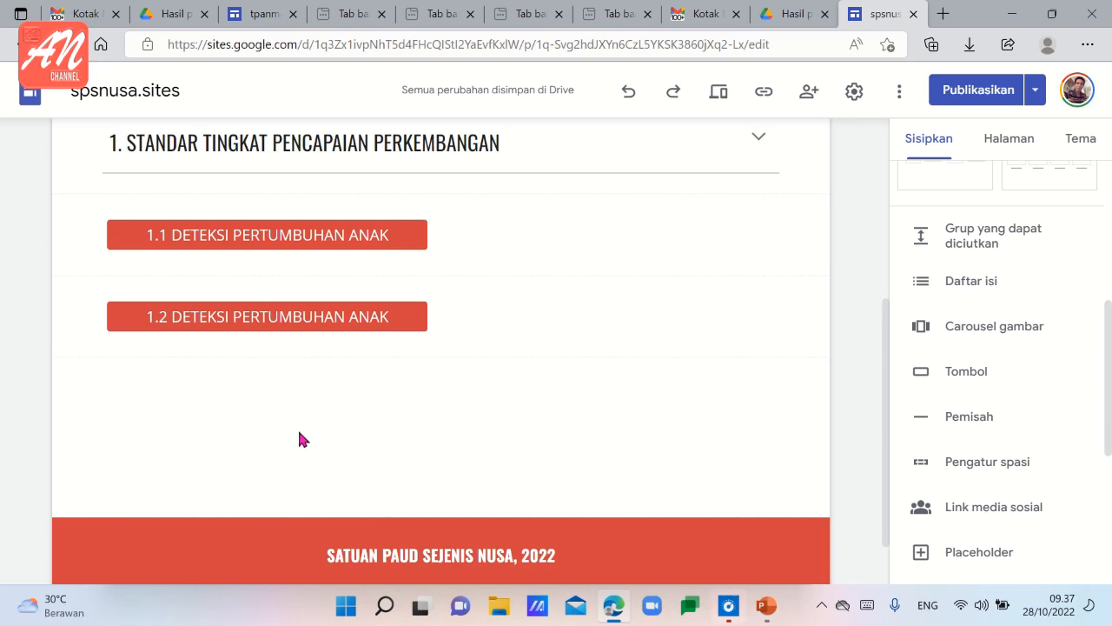
scroll(299, 439, "up", 1)
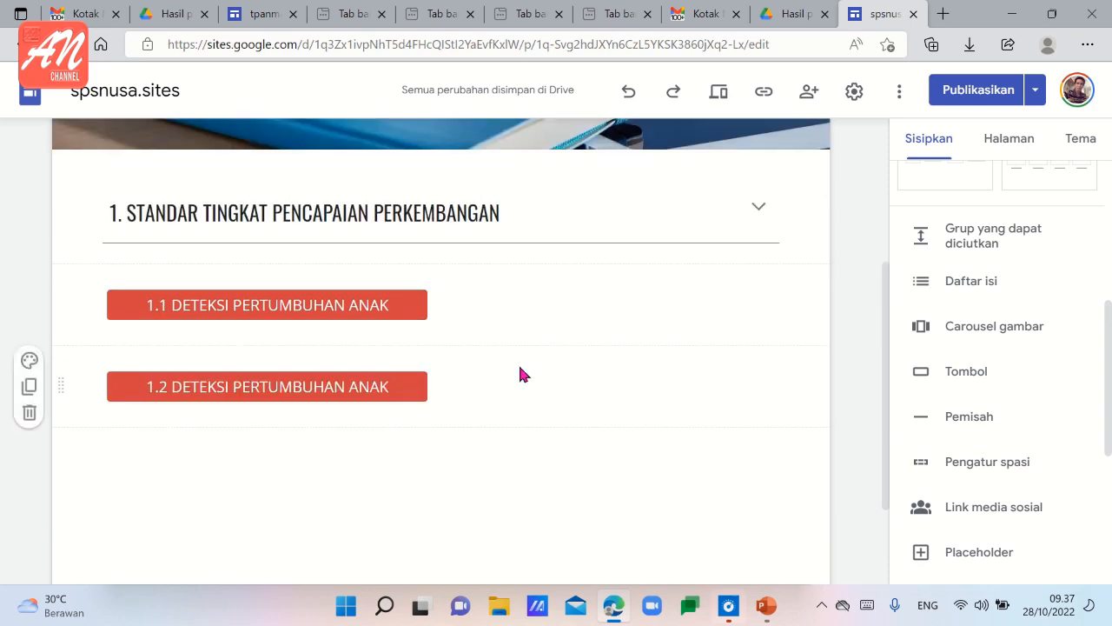
left_click(558, 240)
left_click(557, 236)
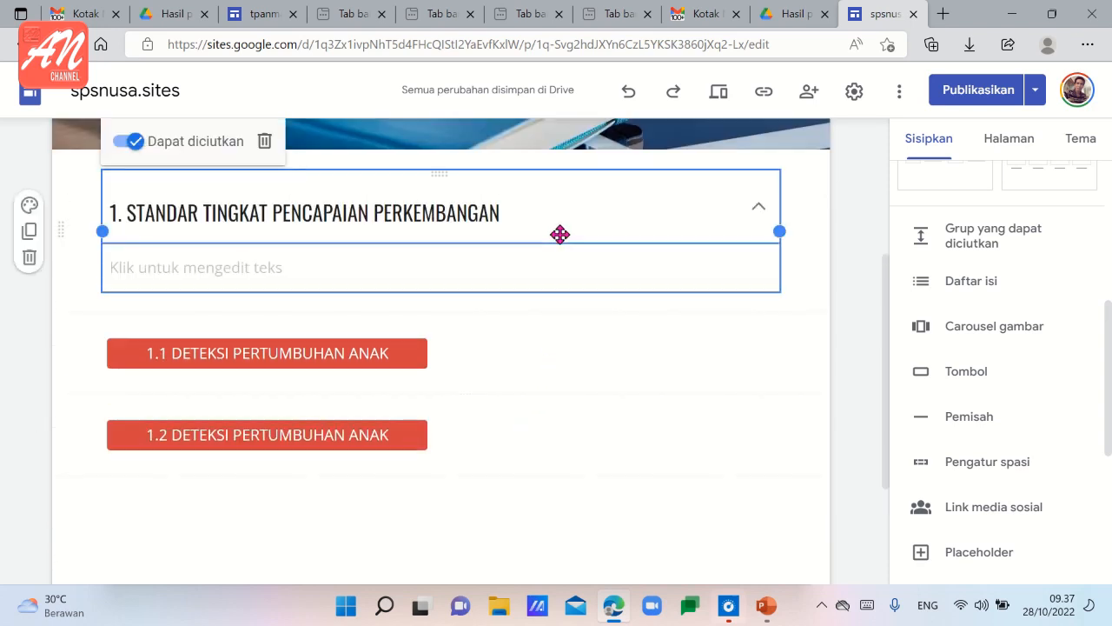
left_click(553, 173)
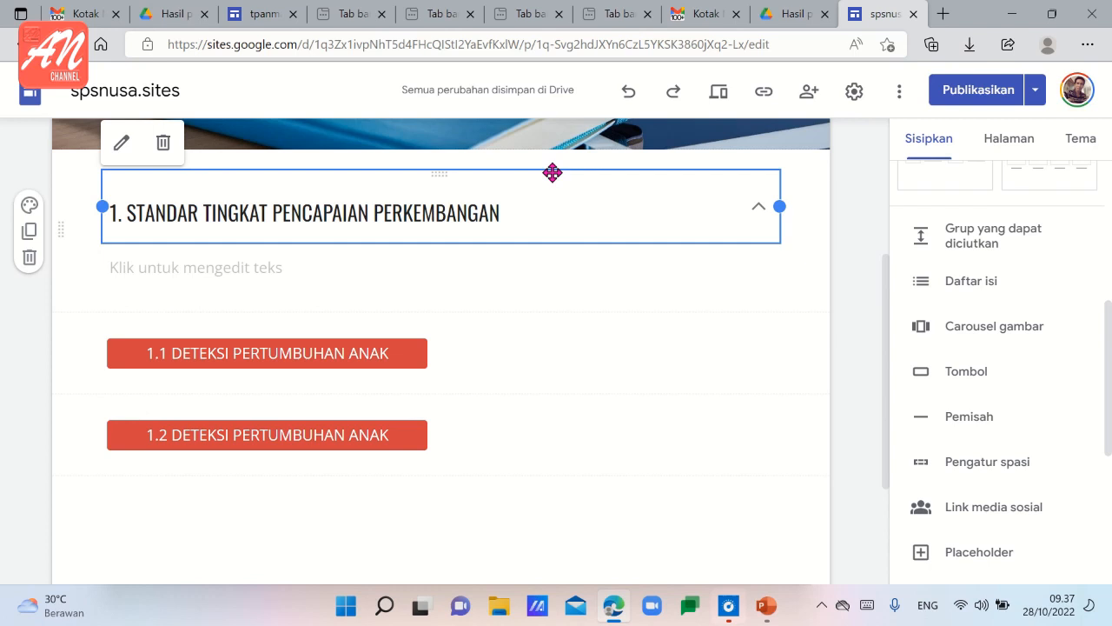
left_click(397, 432)
scroll(356, 365, "down", 3)
double_click(342, 338)
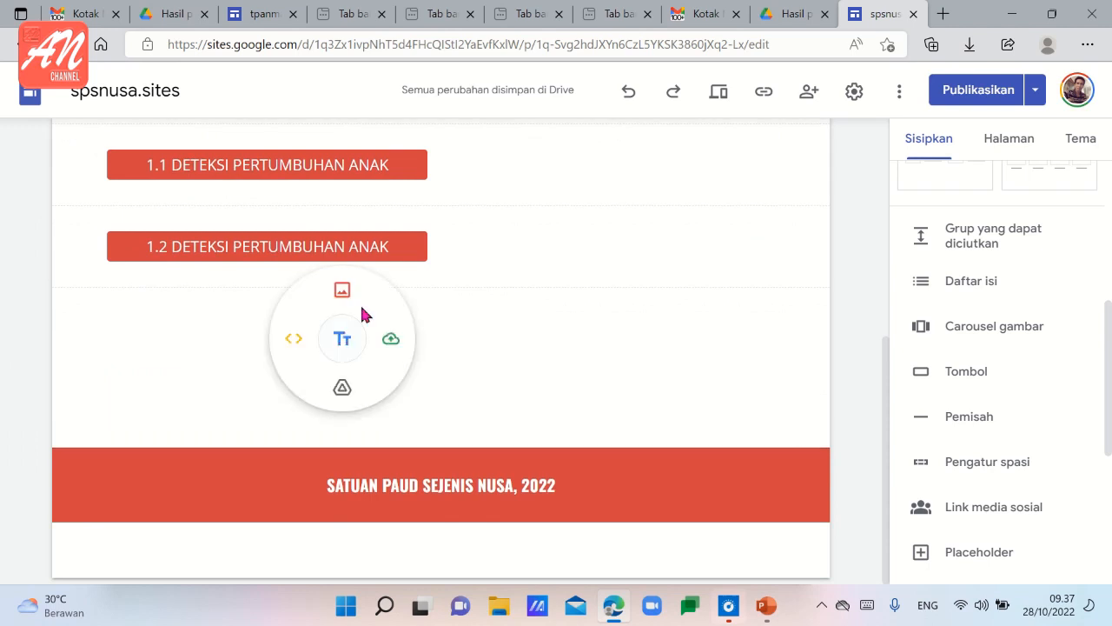
left_click(230, 283)
double_click(232, 313)
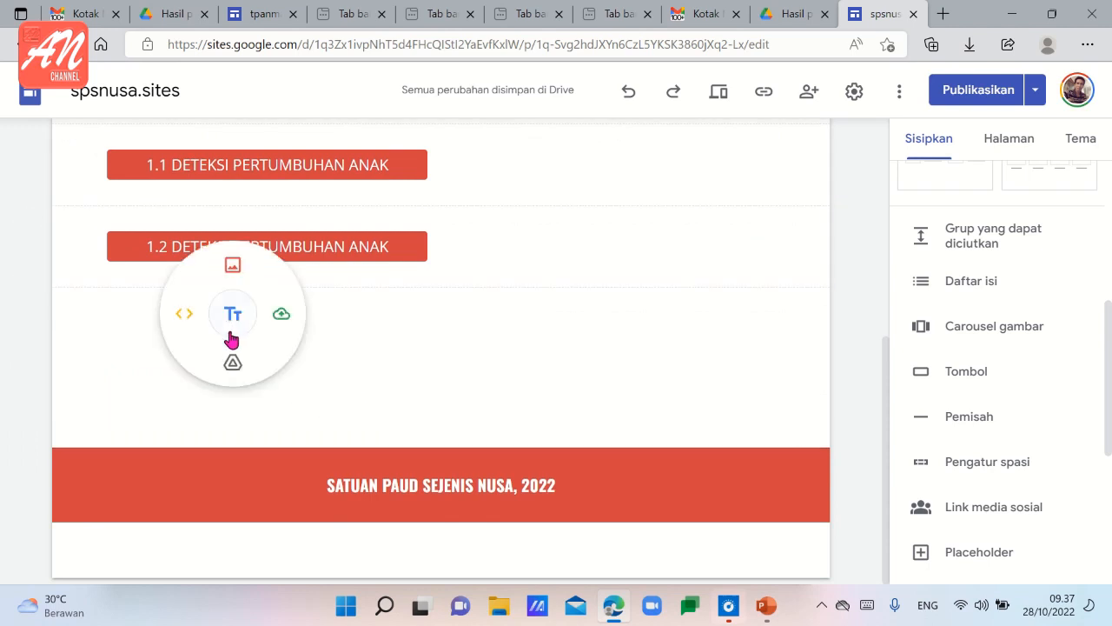
left_click(136, 371)
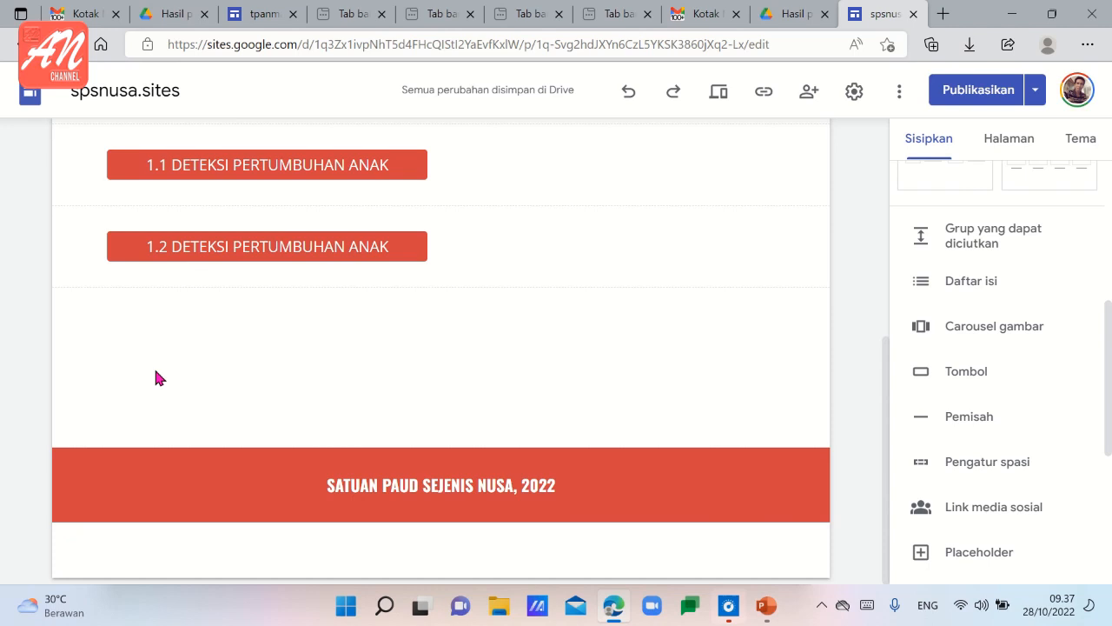
key("ctrl+v")
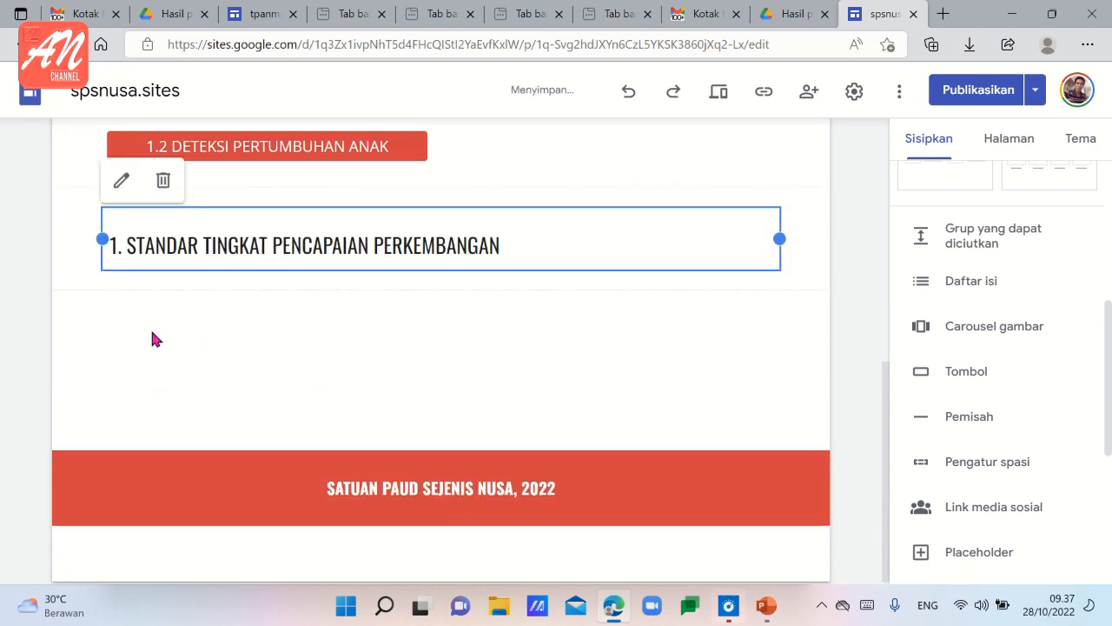
Change the pasted title's text to "2. STANDAR ISI".
left_click(126, 245)
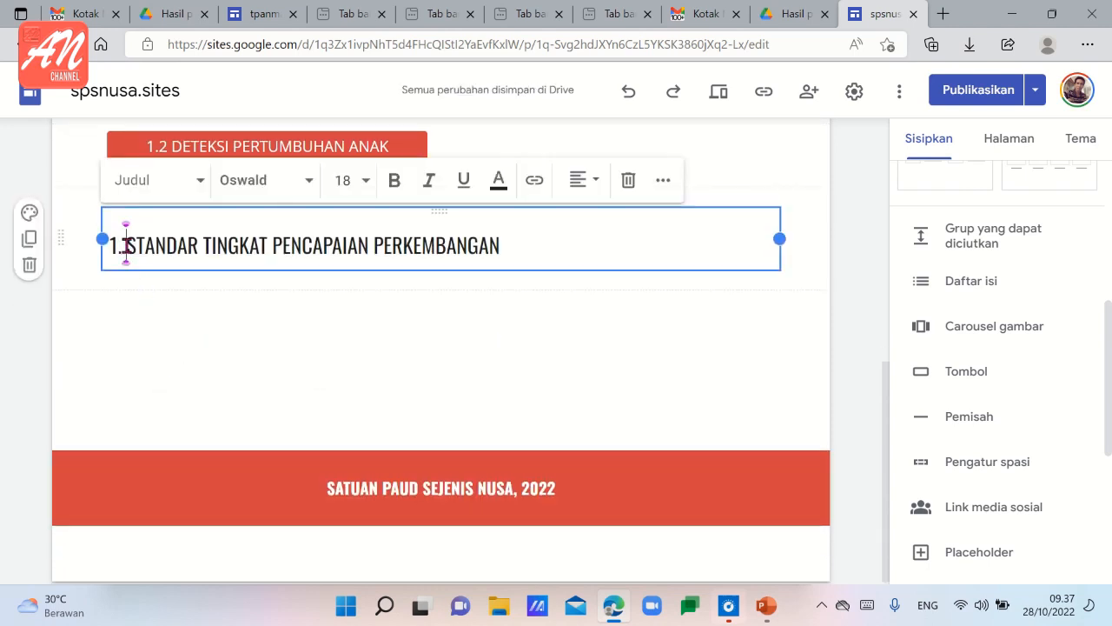
key("BackSpace")
key("BackSpace")
key("BackSpace")
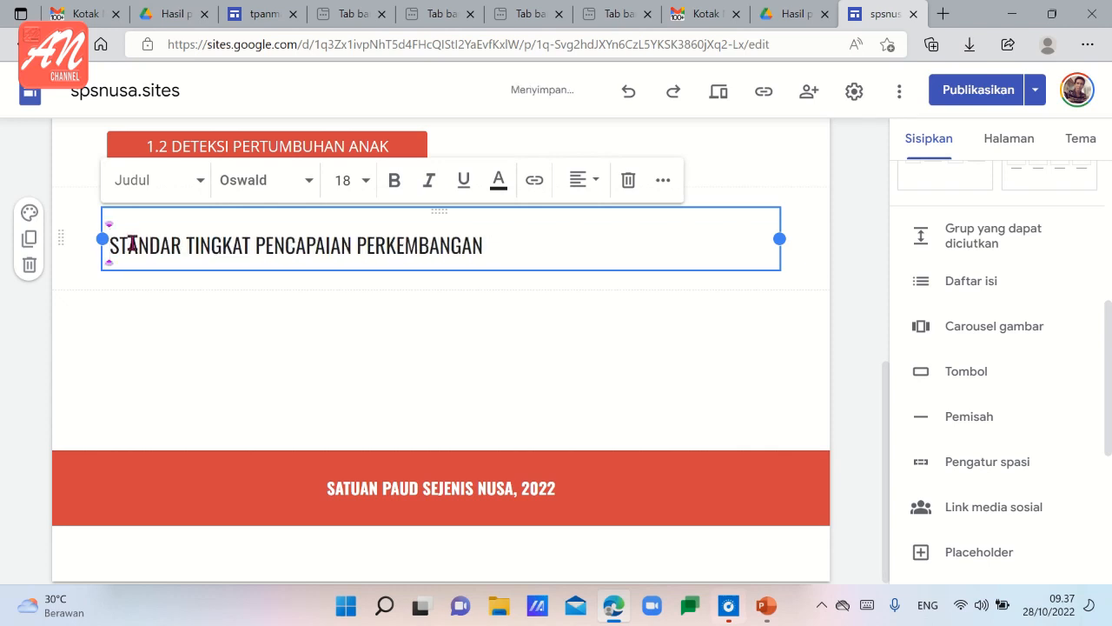
type("2.")
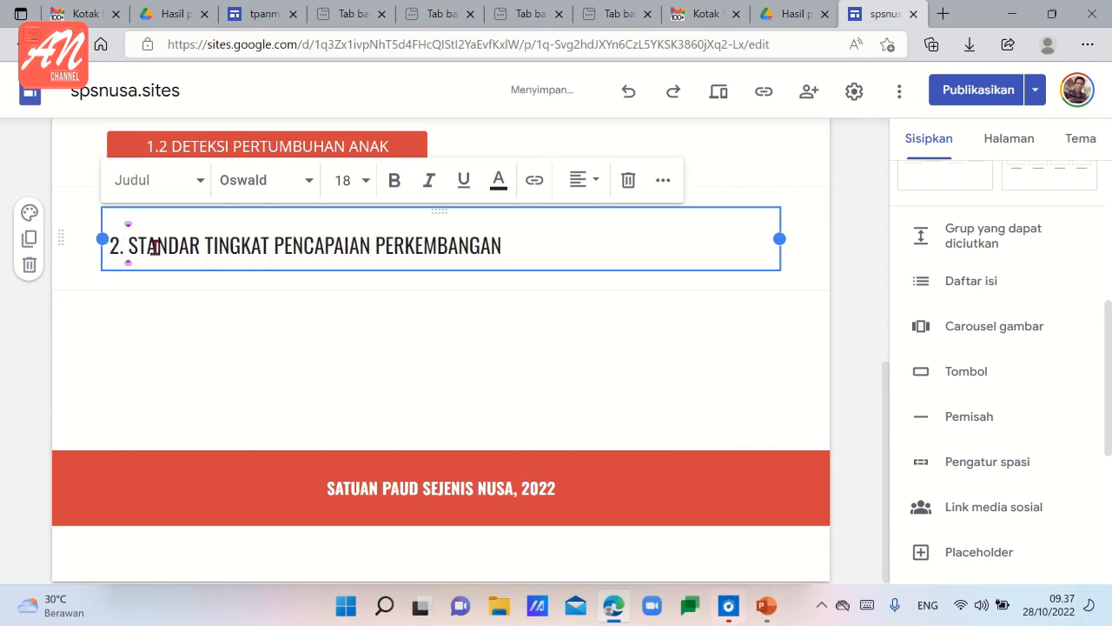
left_click_drag(209, 241, 510, 247)
key("BackSpace")
key("BackSpace")
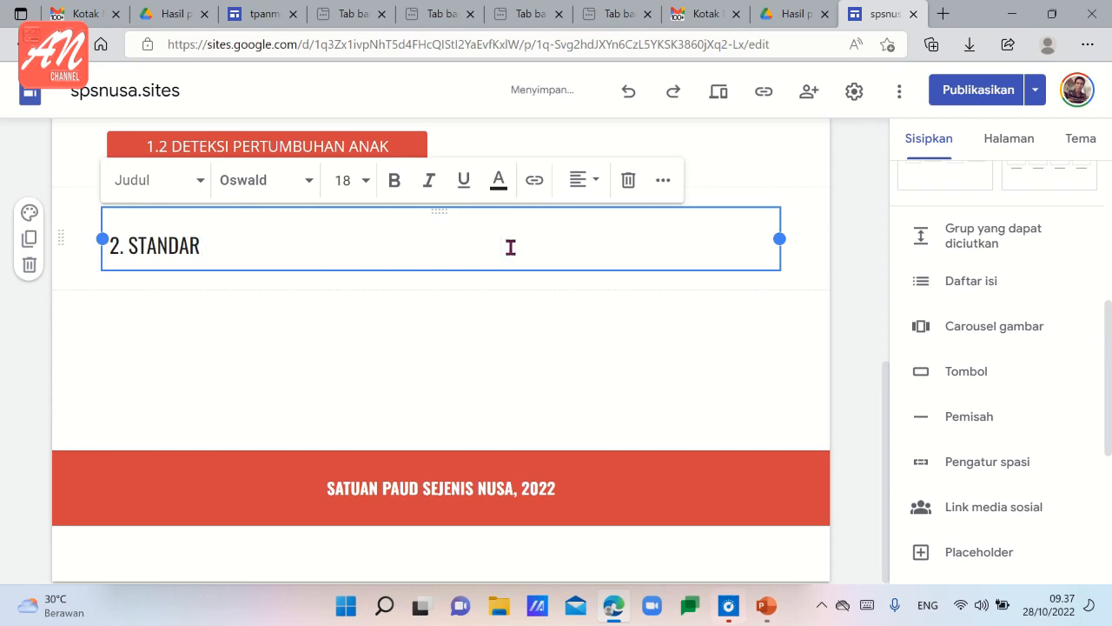
type("ISI")
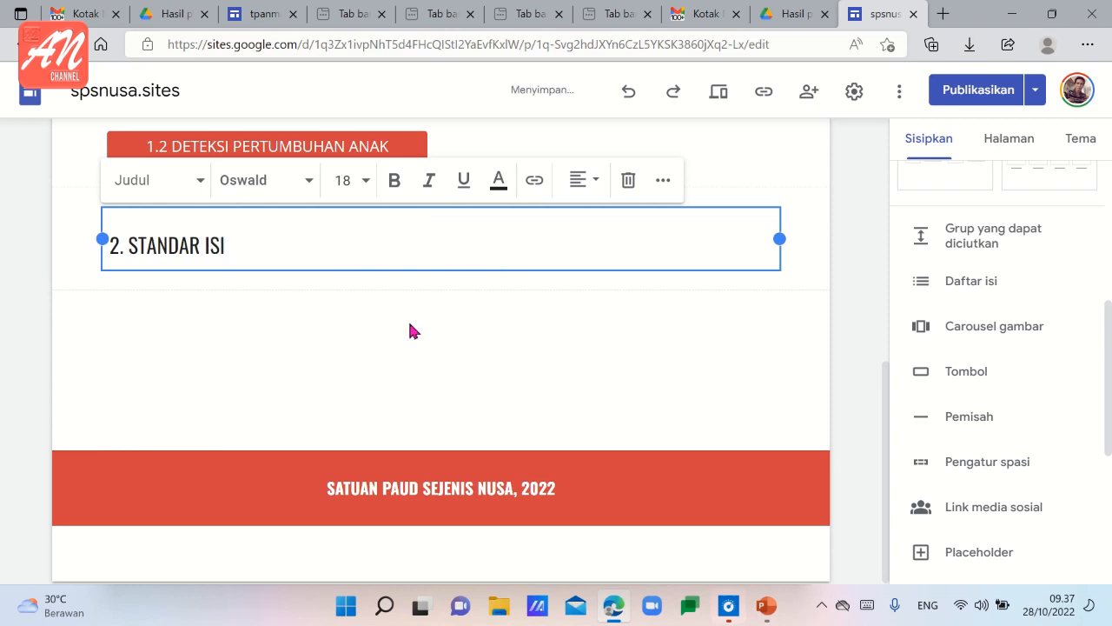
left_click(410, 324)
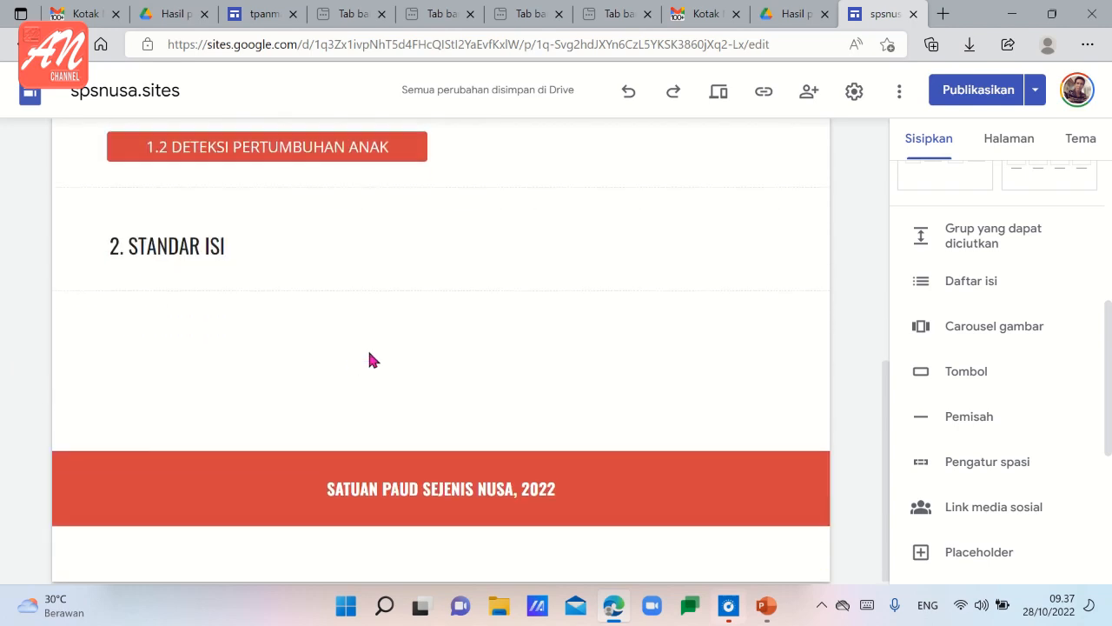
Start a new button for the Standar Isi section and name it "2.1. KOSP / KTSP".
scroll(305, 338, "up", 2)
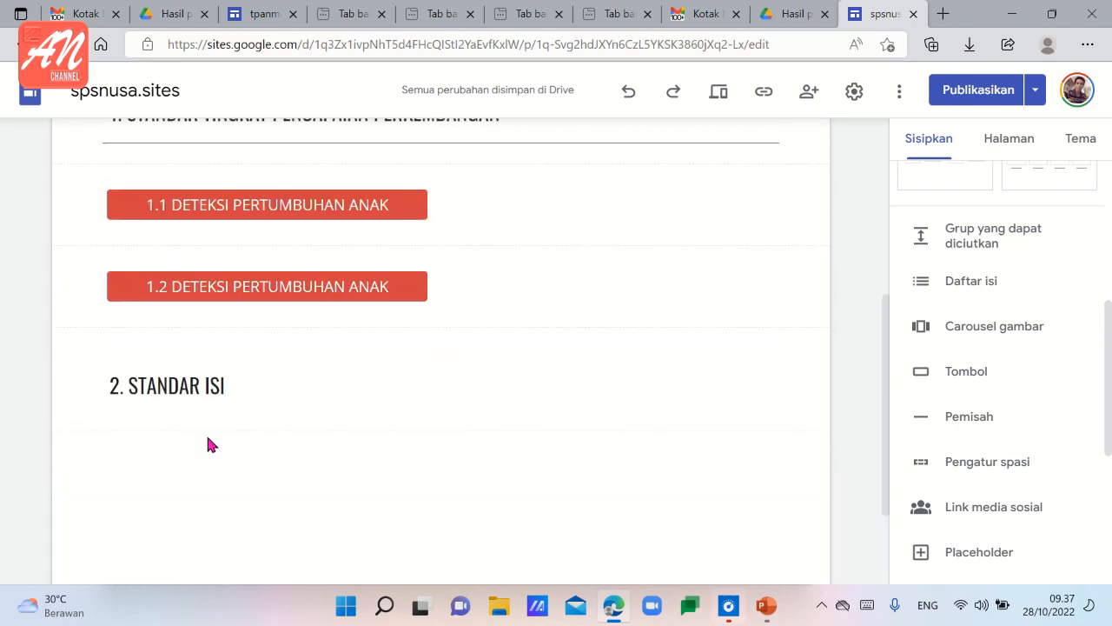
scroll(208, 443, "down", 2)
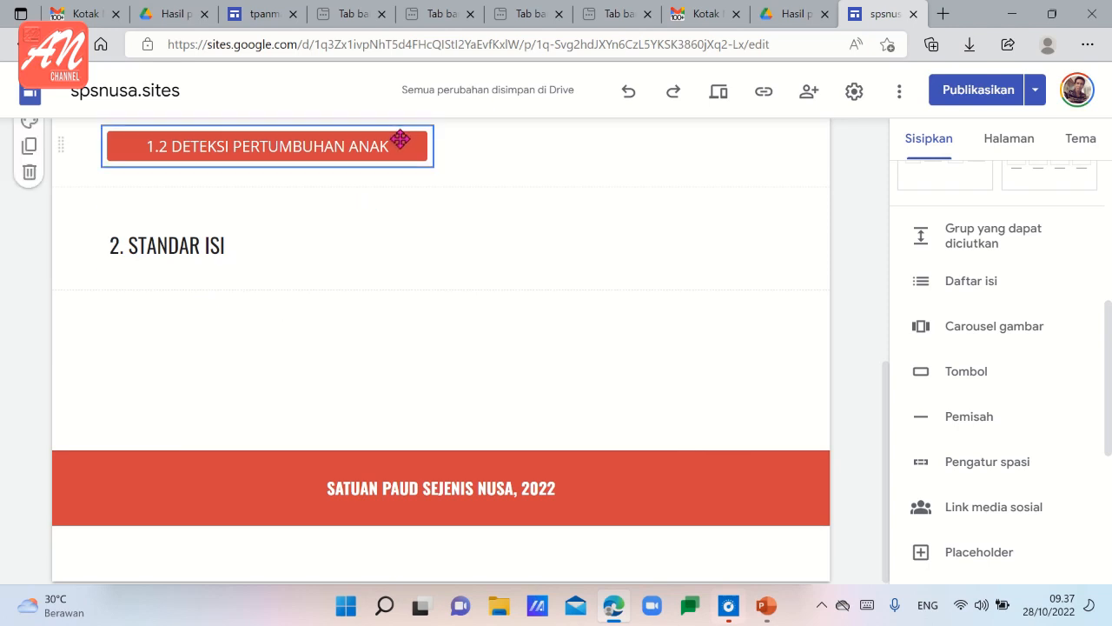
left_click(966, 373)
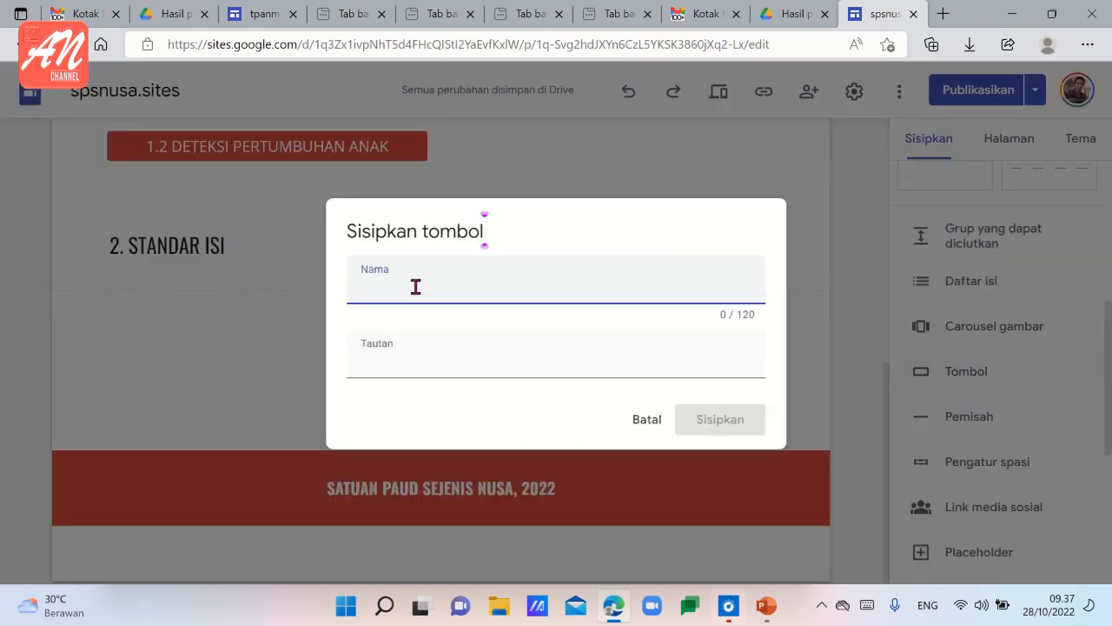
type("2.1. KOSP / KTSP")
Switch to Google Drive, search for "KOSP PAUD" and open the file "KOSP PAUD TPA.pdf".
left_click(392, 368)
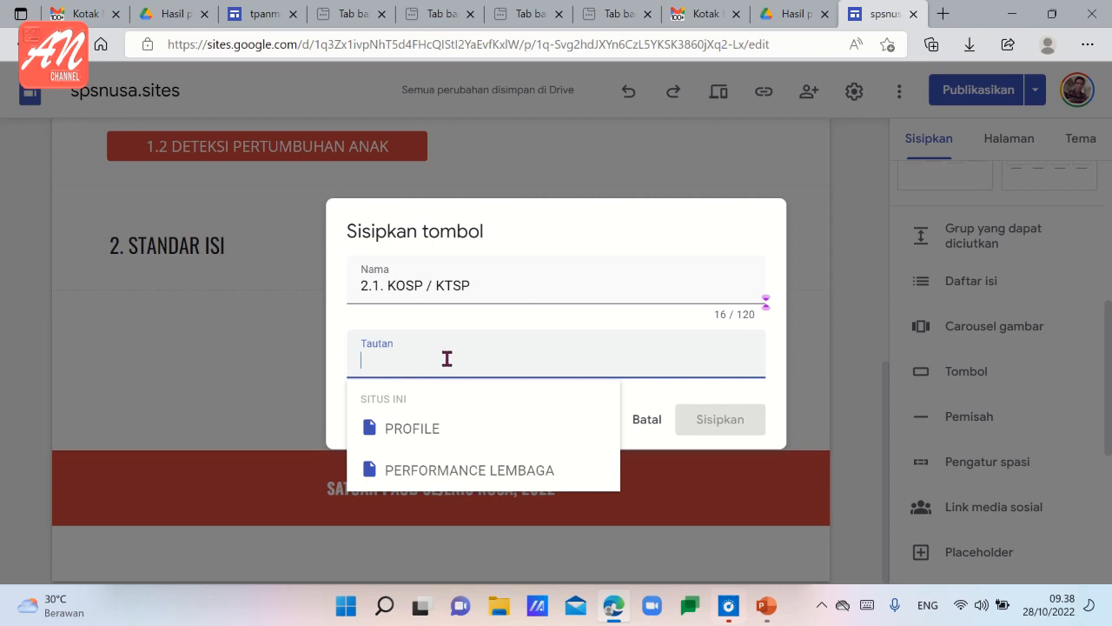
left_click(814, 15)
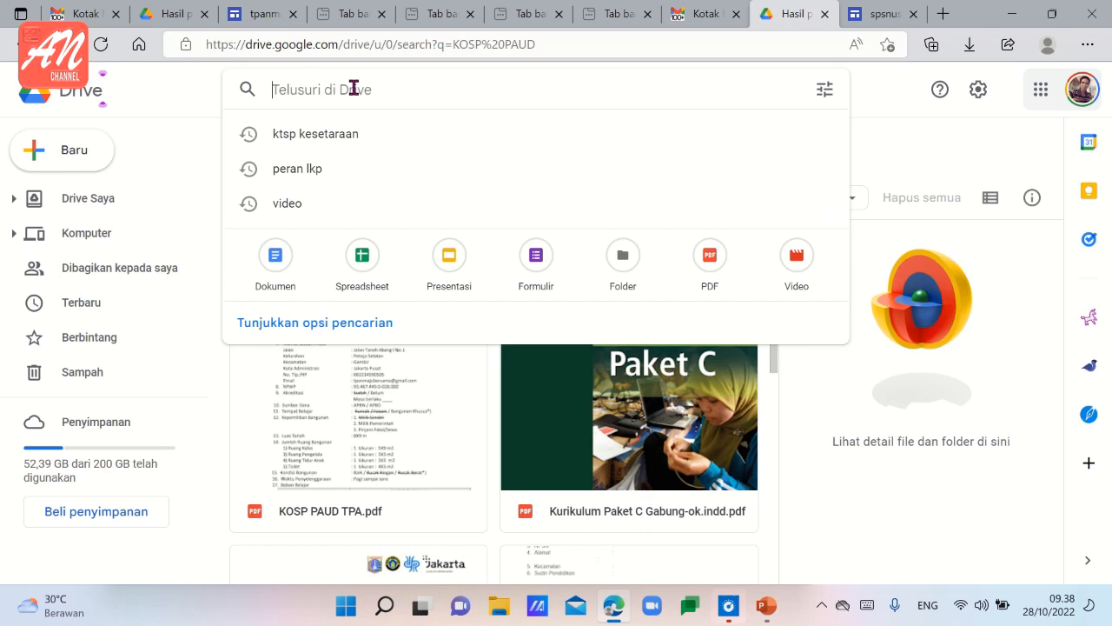
type("KOSP")
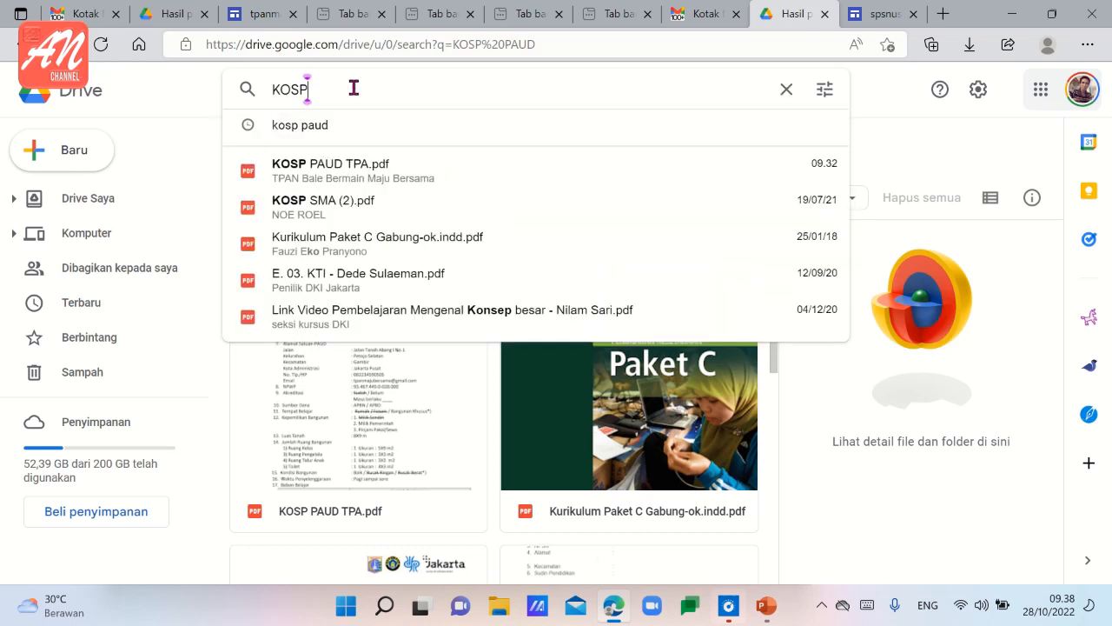
type(" PAUD")
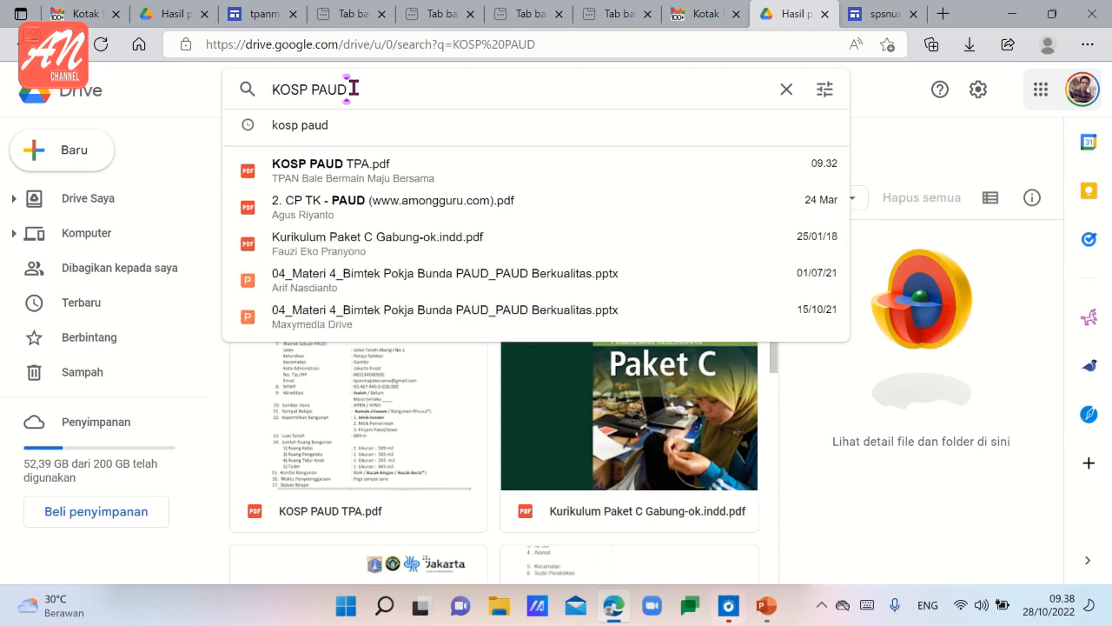
left_click(336, 175)
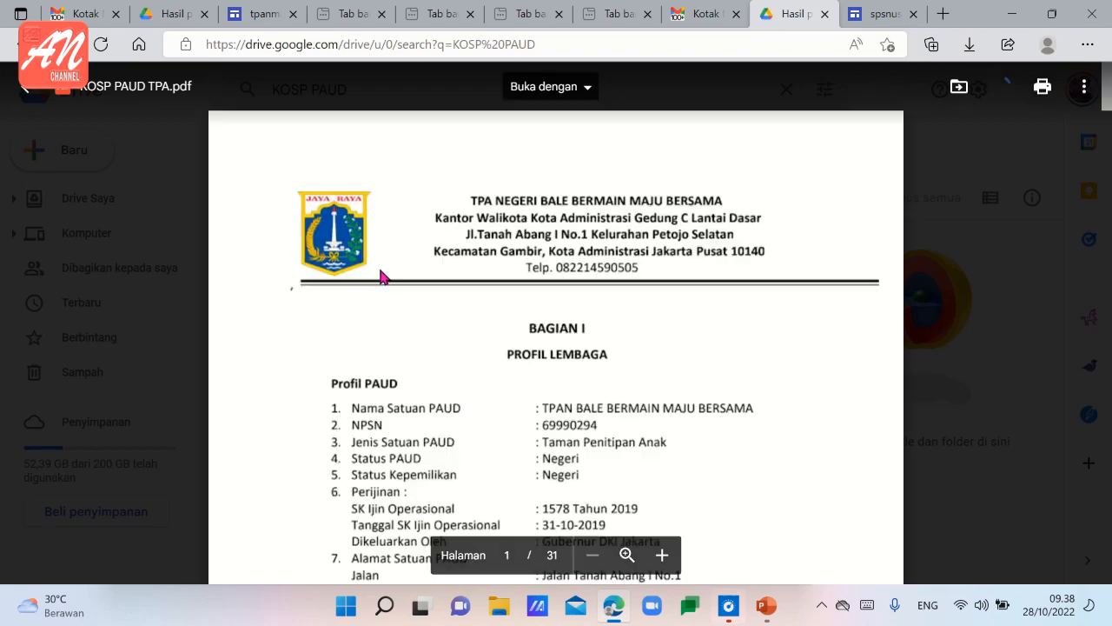
Copy the Drive page's address, paste it as the link of the "2.1. KOSP / KTSP" button and insert the button.
left_click(486, 51)
key("ctrl+c")
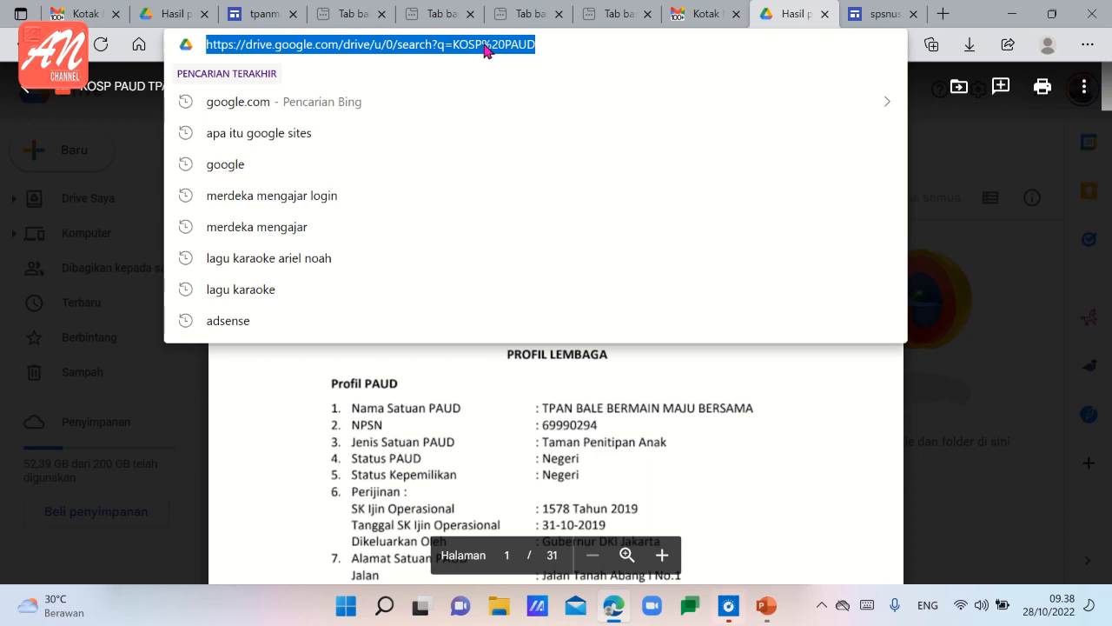
left_click(872, 14)
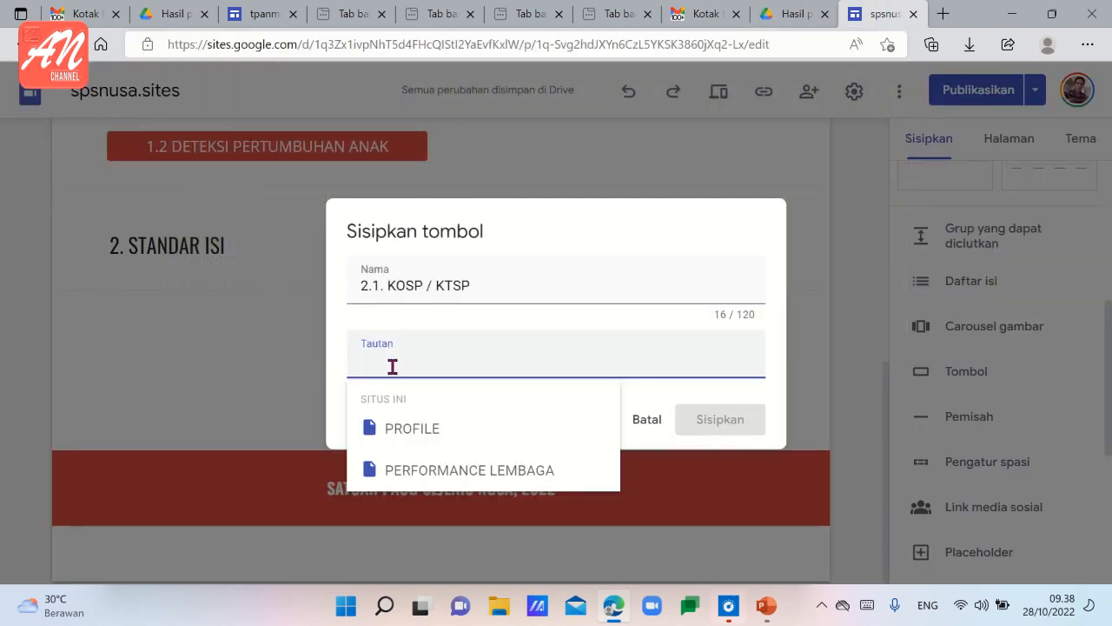
key("ctrl+v")
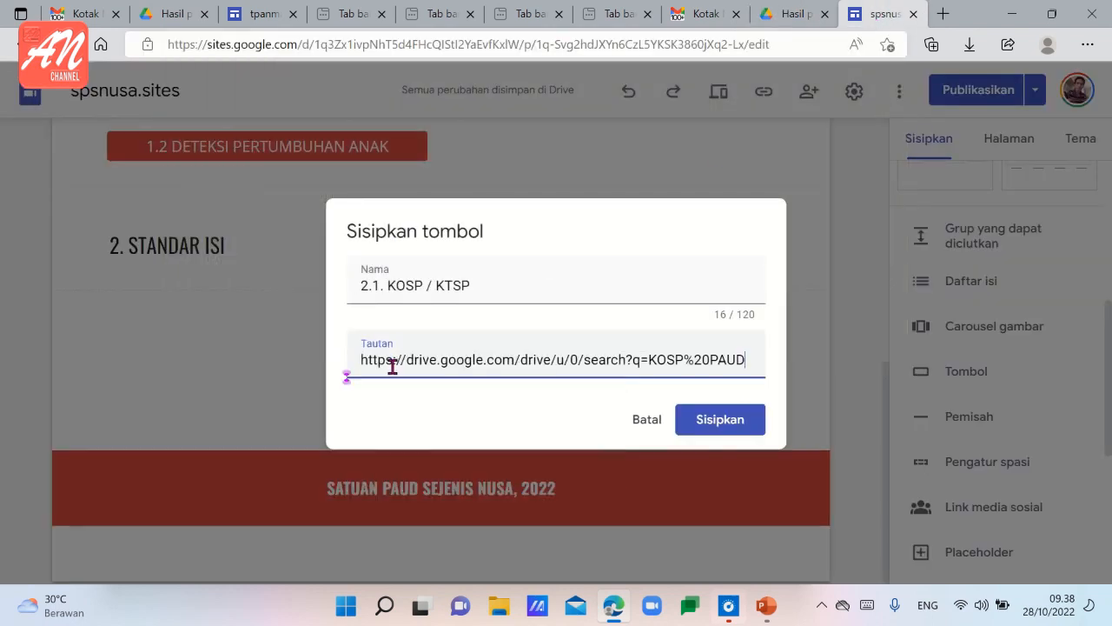
left_click(732, 423)
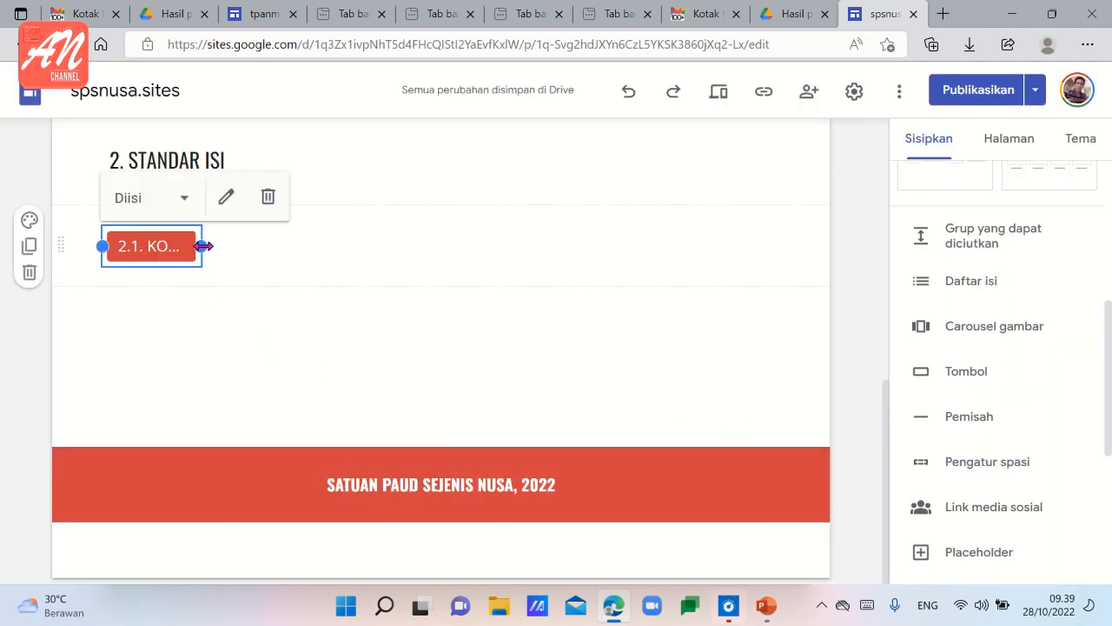
Widen the "2.1. KOSP / KTSP" button to match the 1.2 button above and deselect it.
left_click_drag(209, 247, 373, 253)
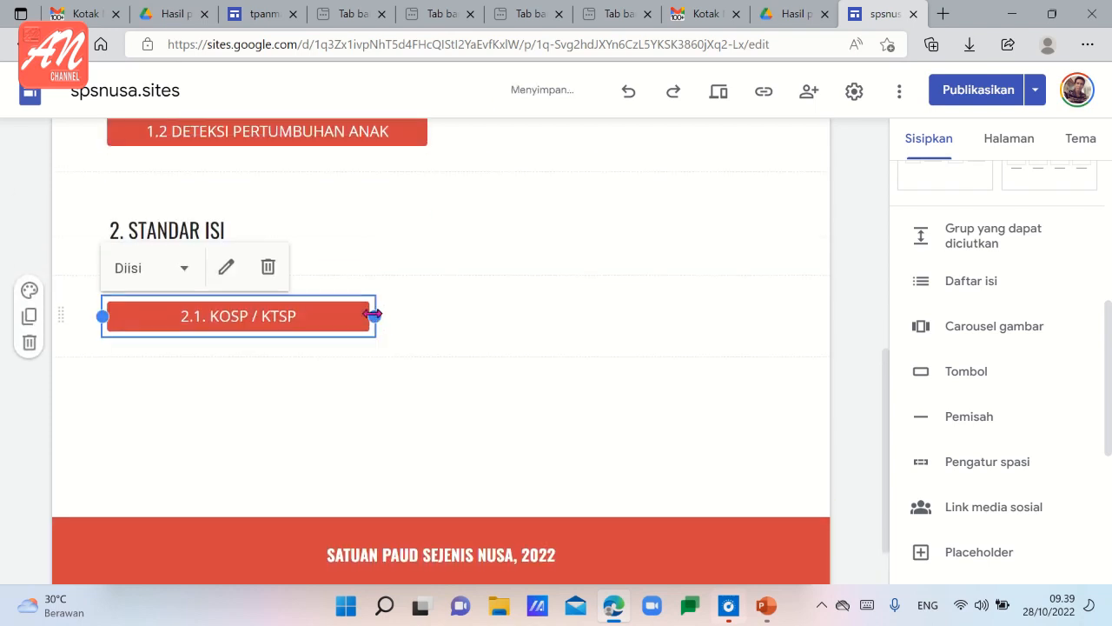
left_click_drag(374, 320, 429, 314)
left_click(378, 355)
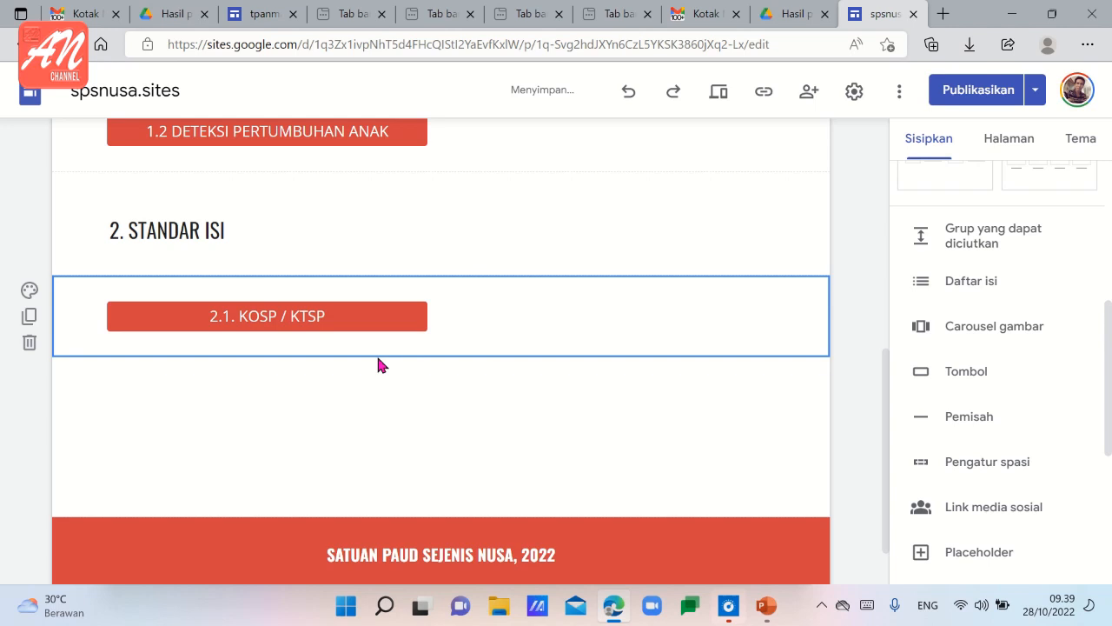
left_click(294, 397)
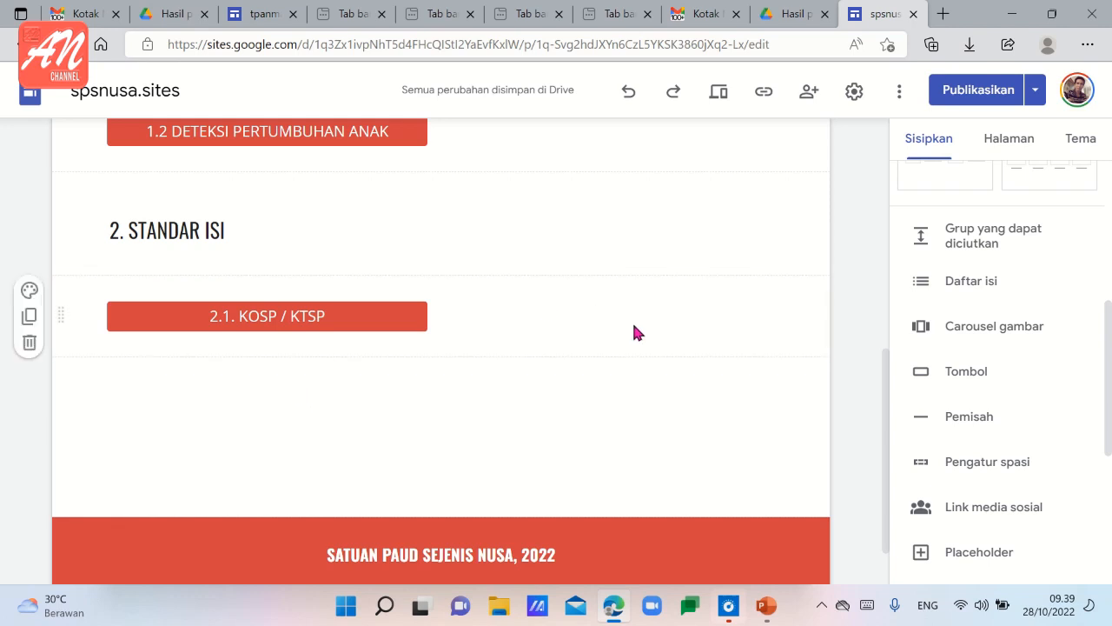
Start a new button named "2.2. ACUAN KURIKULUM" and switch to Google Drive to get its link.
left_click(962, 372)
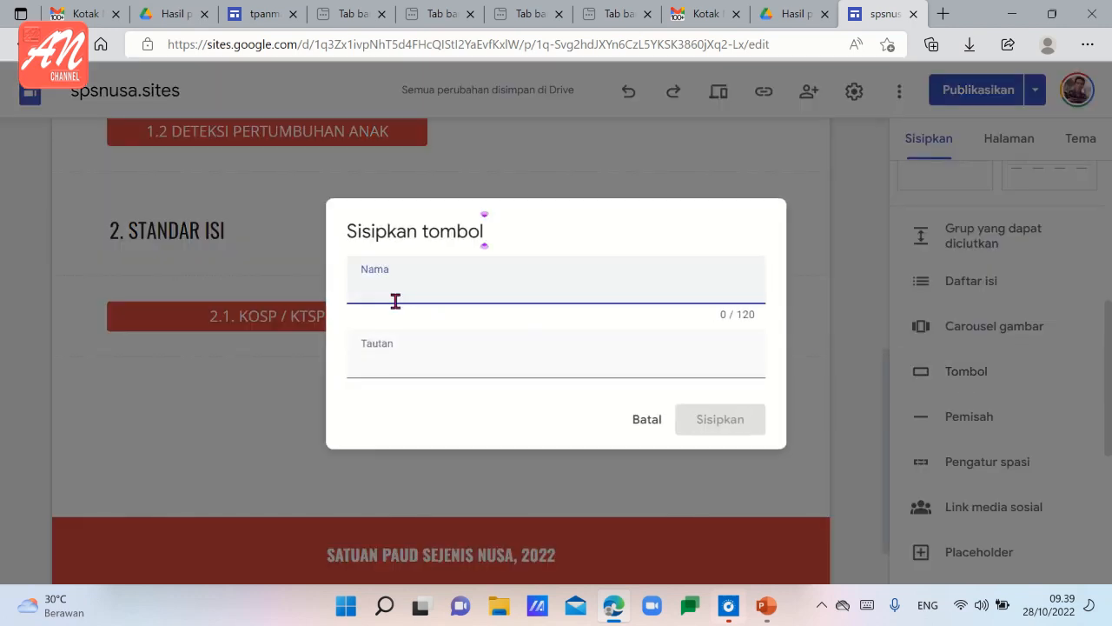
type("2.2. ACUAN KURIKU")
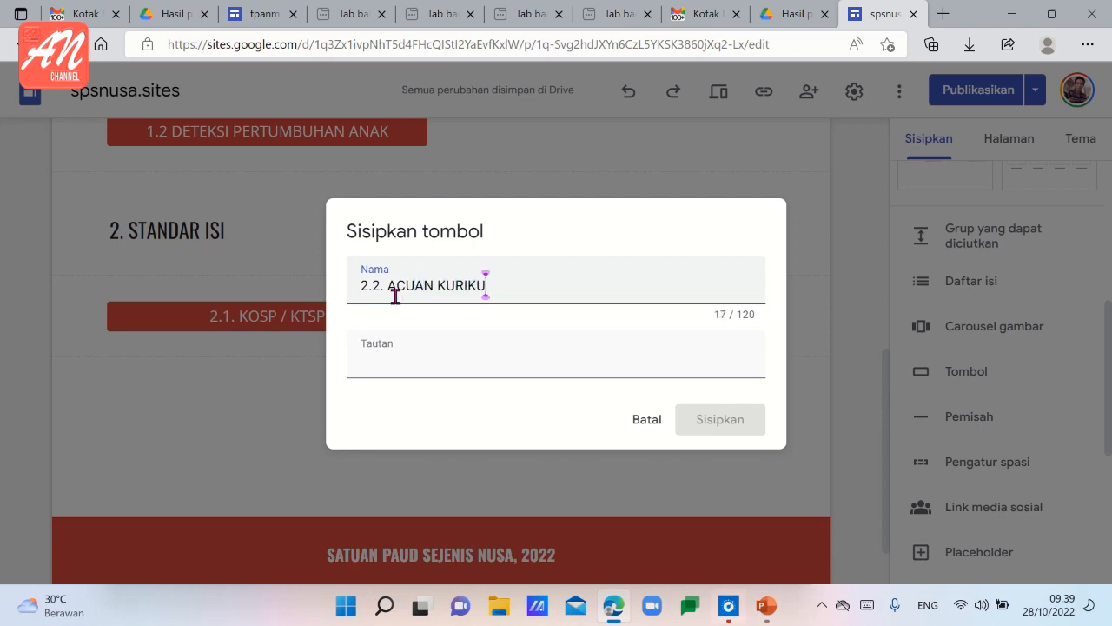
type("LUM")
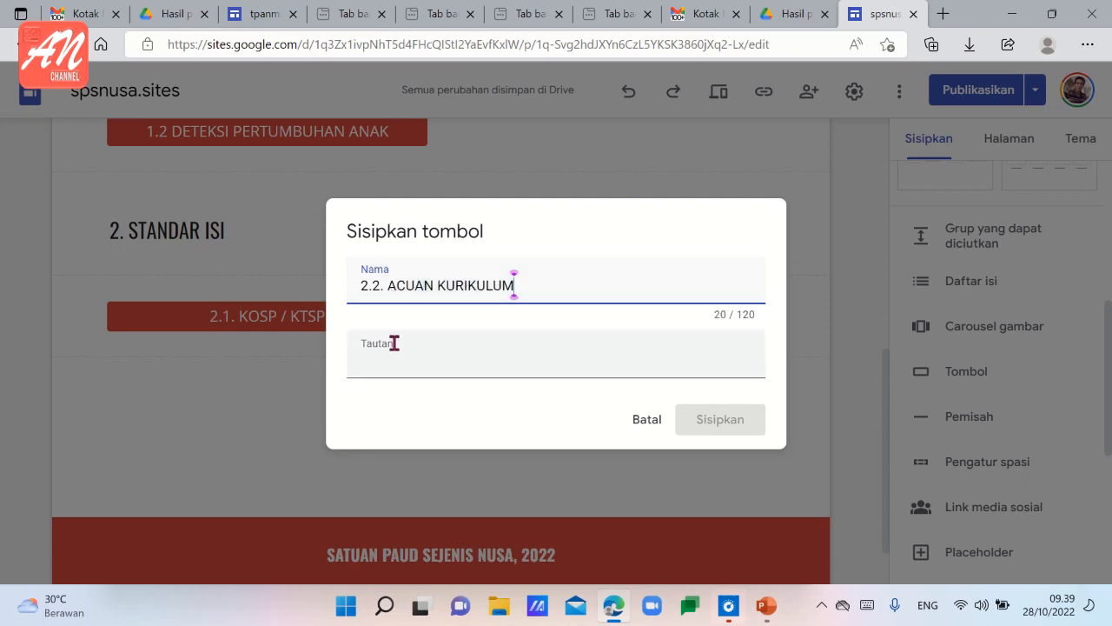
left_click(385, 368)
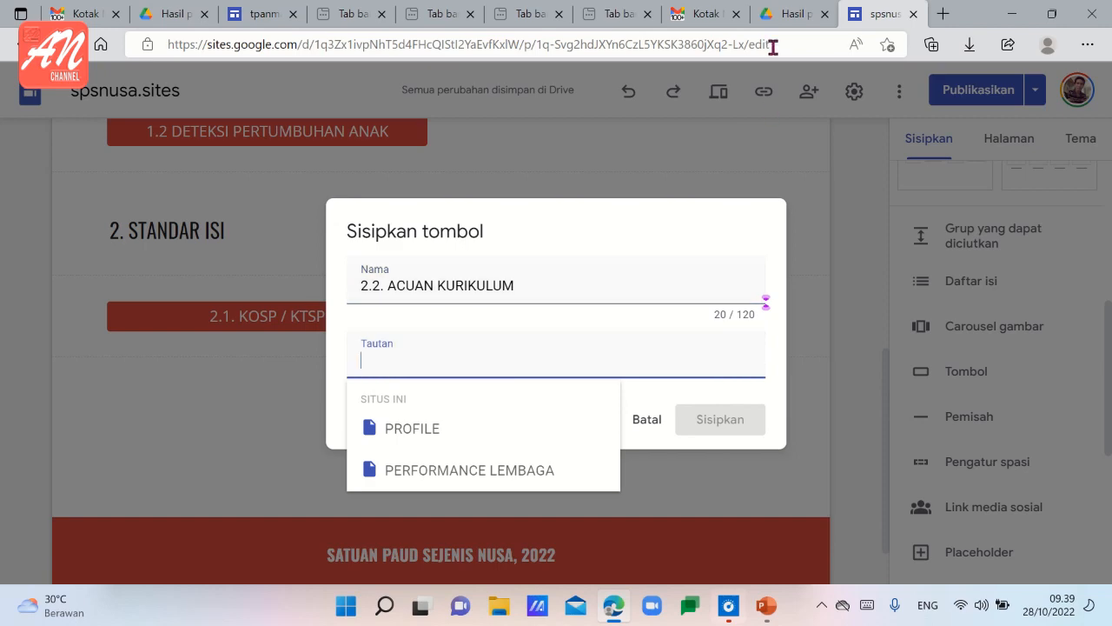
left_click(790, 14)
left_click(556, 36)
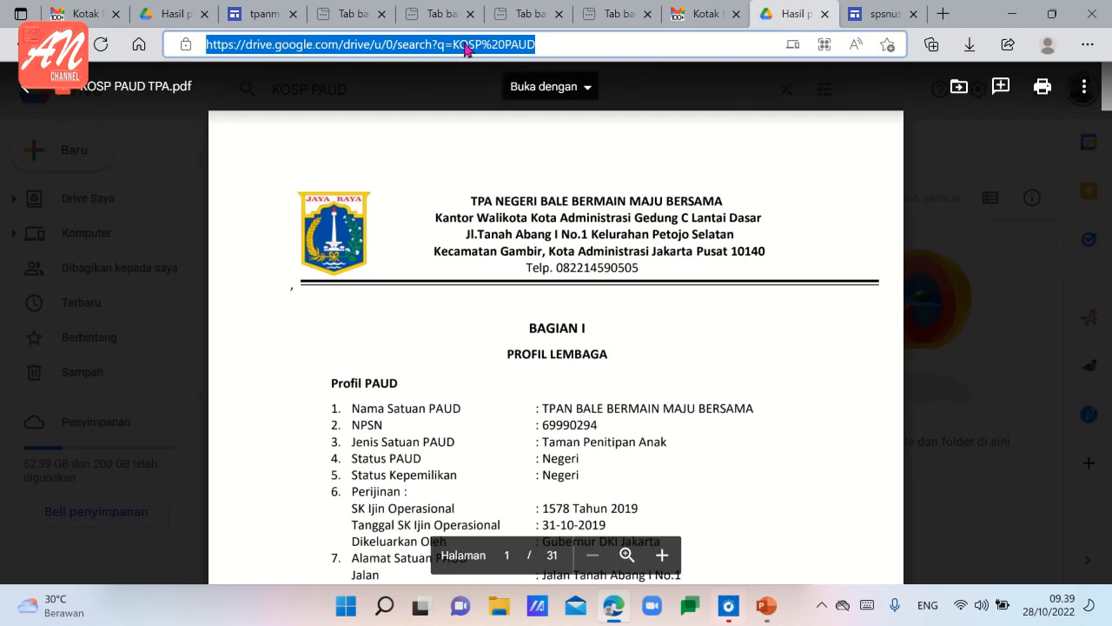
left_click(557, 42)
key("BackSpace")
key("BackSpace")
key("BackSpace")
key("BackSpace")
key("BackSpace")
key("BackSpace")
key("BackSpace")
key("BackSpace")
key("BackSpace")
key("BackSpace")
key("BackSpace")
key("BackSpace")
key("BackSpace")
key("BackSpace")
key("BackSpace")
key("BackSpace")
key("BackSpace")
key("BackSpace")
key("BackSpace")
key("BackSpace")
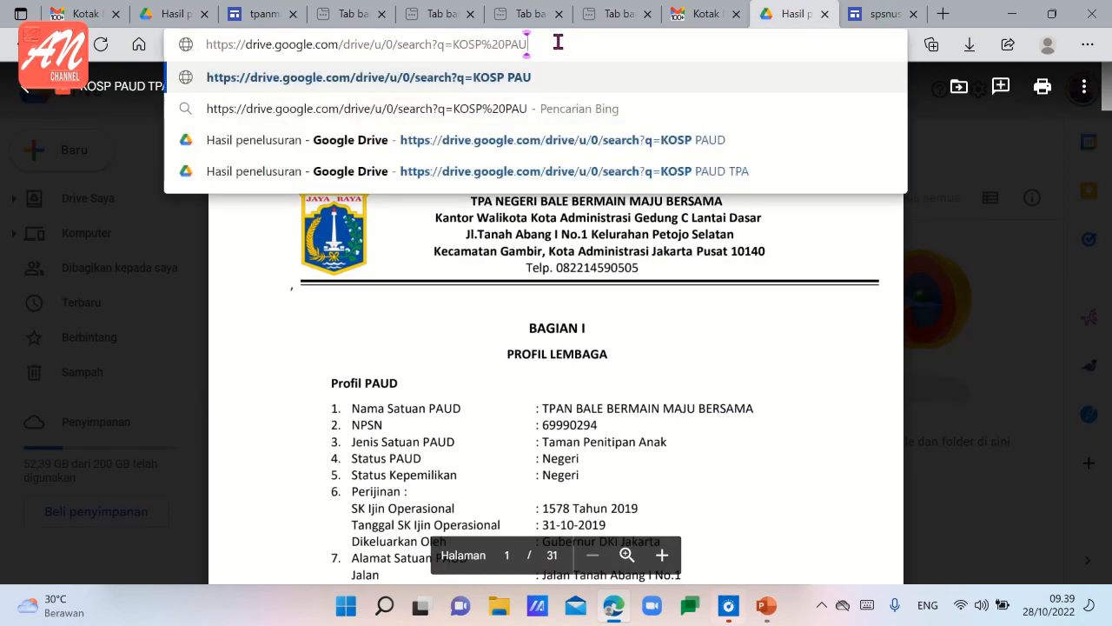
key("BackSpace")
key("BackSpace")
key("BackSpace")
key("BackSpace")
key("BackSpace")
key("BackSpace")
key("BackSpace")
key("BackSpace")
key("BackSpace")
key("BackSpace")
key("BackSpace")
key("BackSpace")
key("BackSpace")
key("BackSpace")
key("BackSpace")
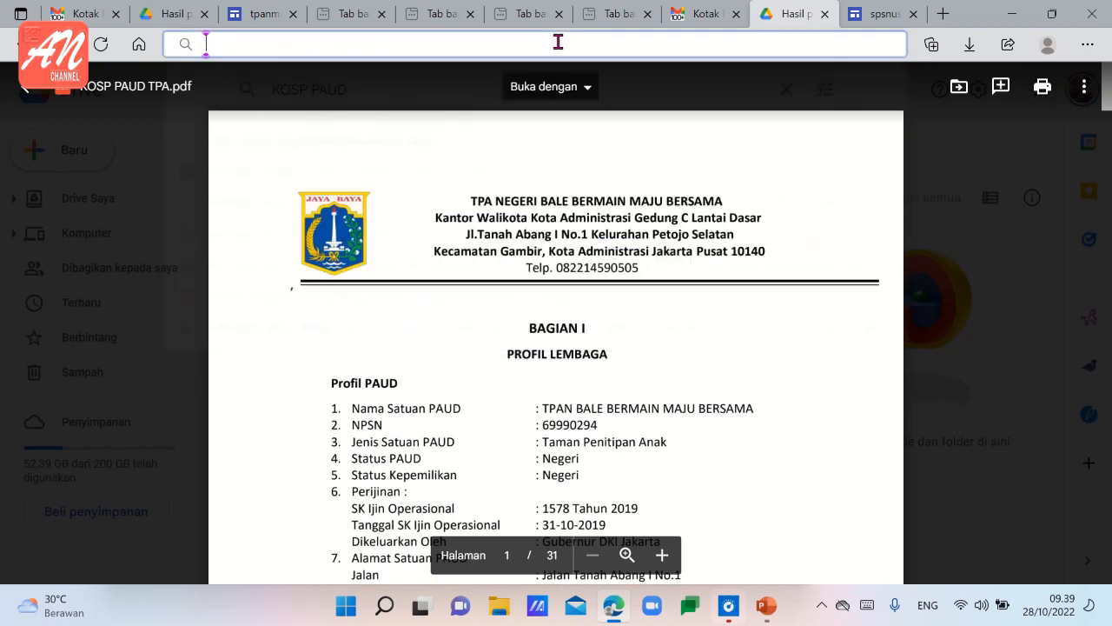
type("ACUA")
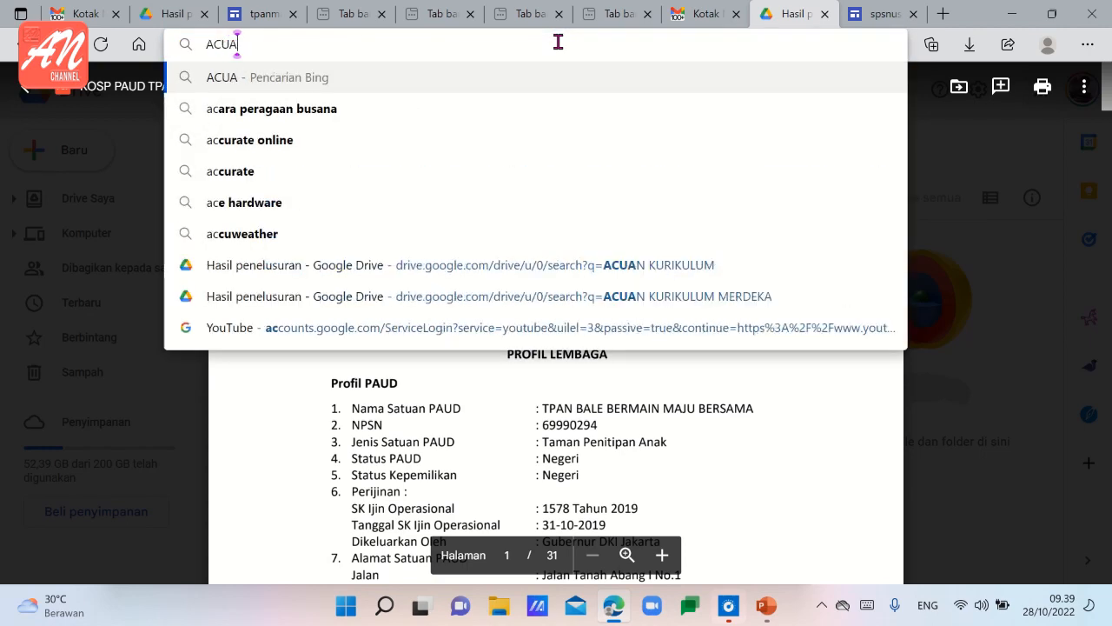
type("N KUR")
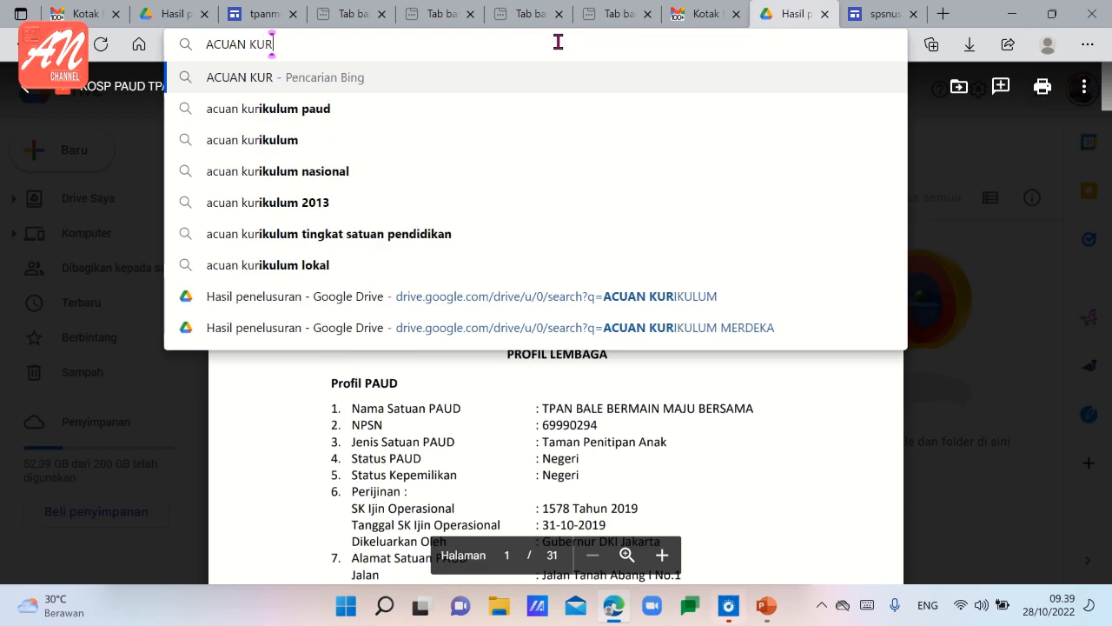
type("IKULUM")
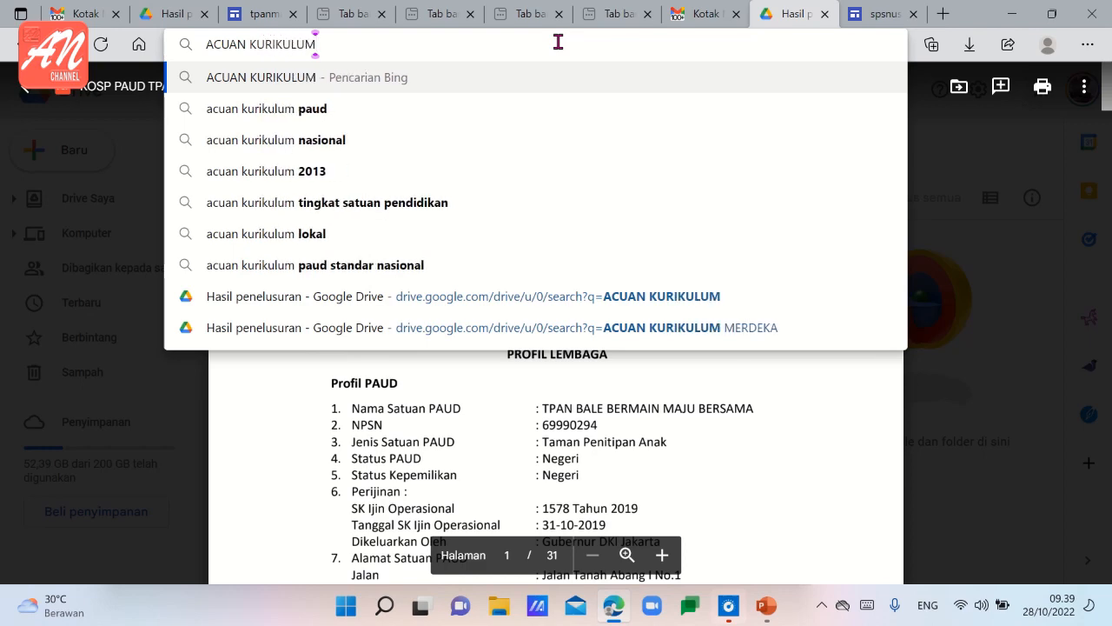
key("Return")
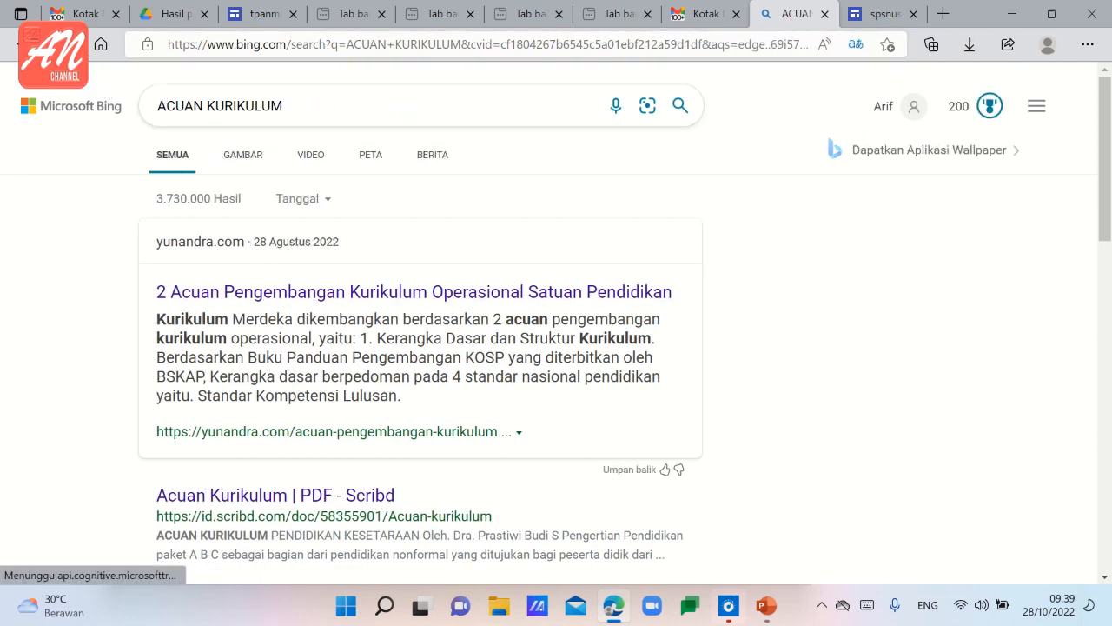
left_click(17, 44)
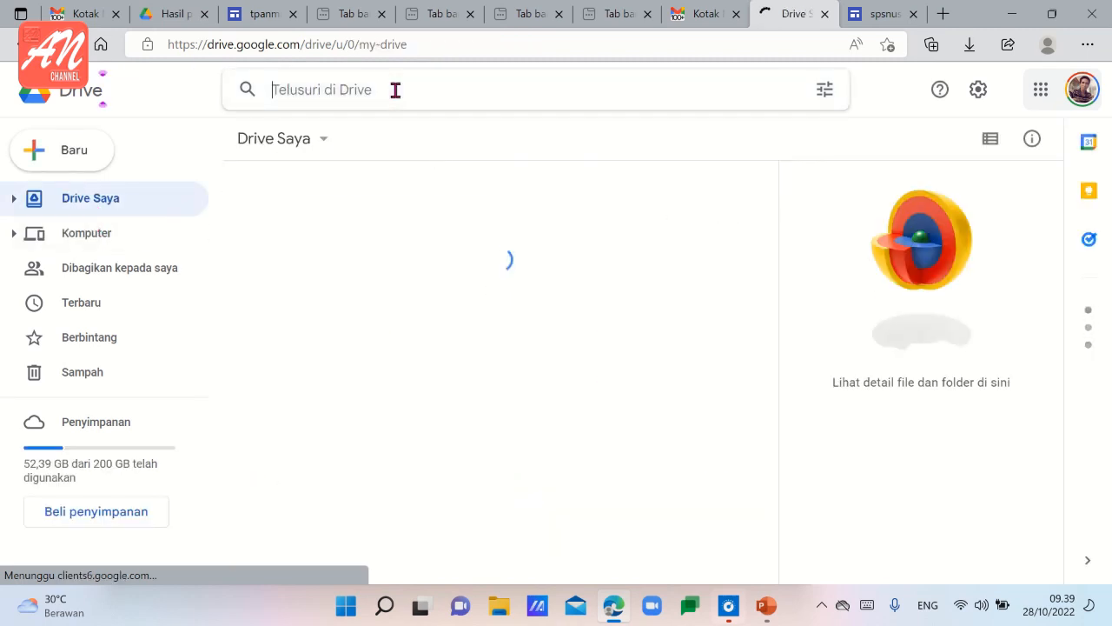
type("KU")
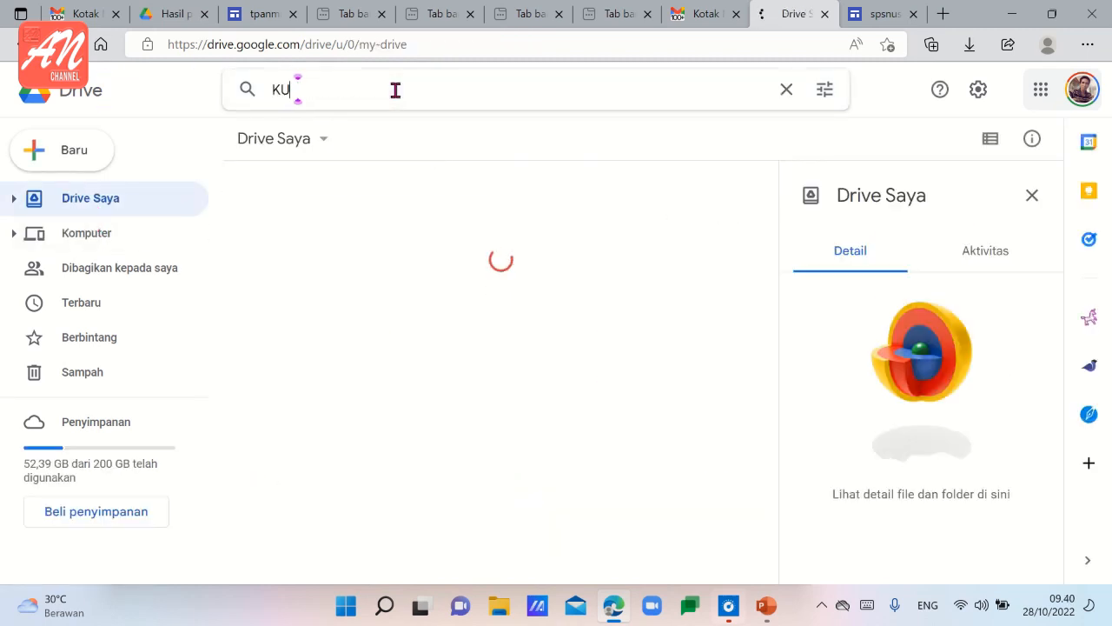
type("RIKULUM")
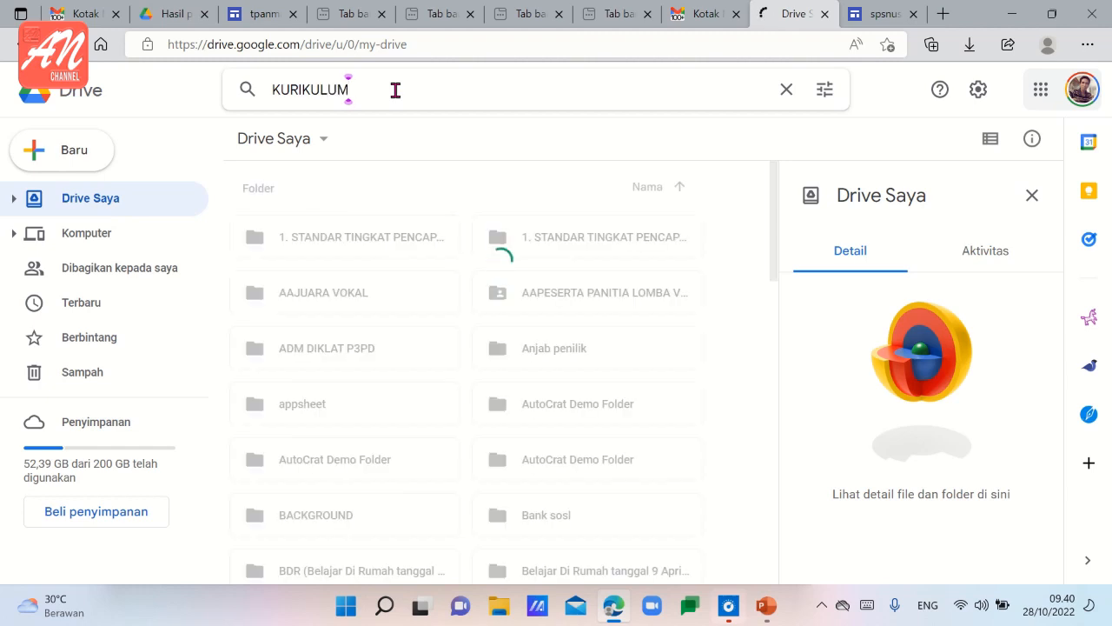
key("BackSpace")
key("BackSpace")
key("BackSpace")
key("BackSpace")
key("BackSpace")
key("BackSpace")
key("BackSpace")
key("BackSpace")
key("BackSpace")
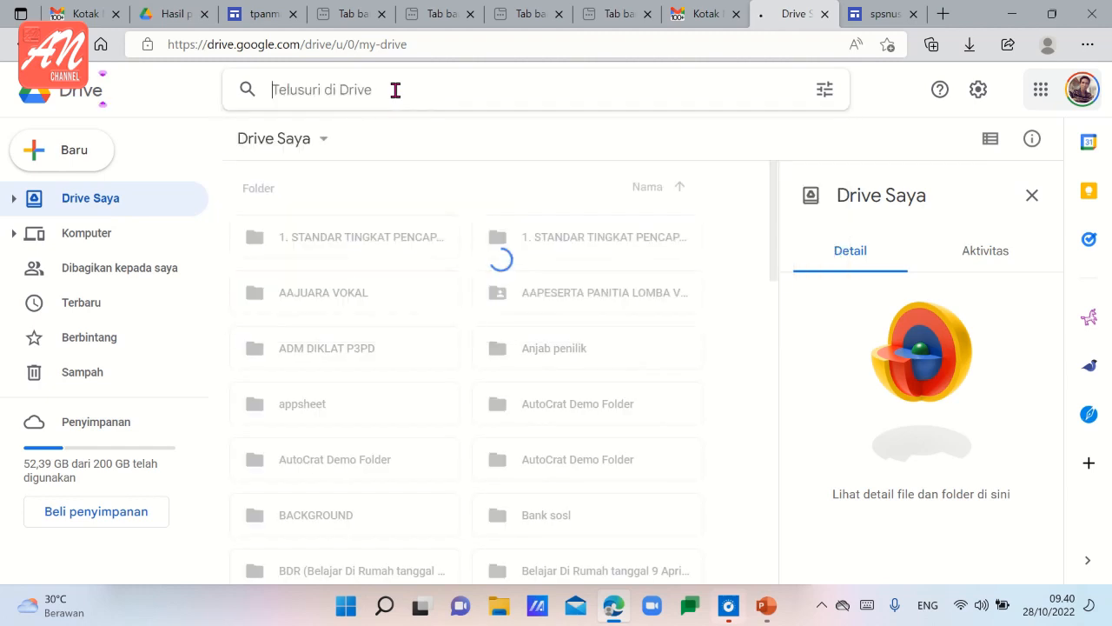
Search Drive for "ACUAN KURIKULUM" and open the PDF "2.2 ACUAN KURIKULUM".
type("ACUAN")
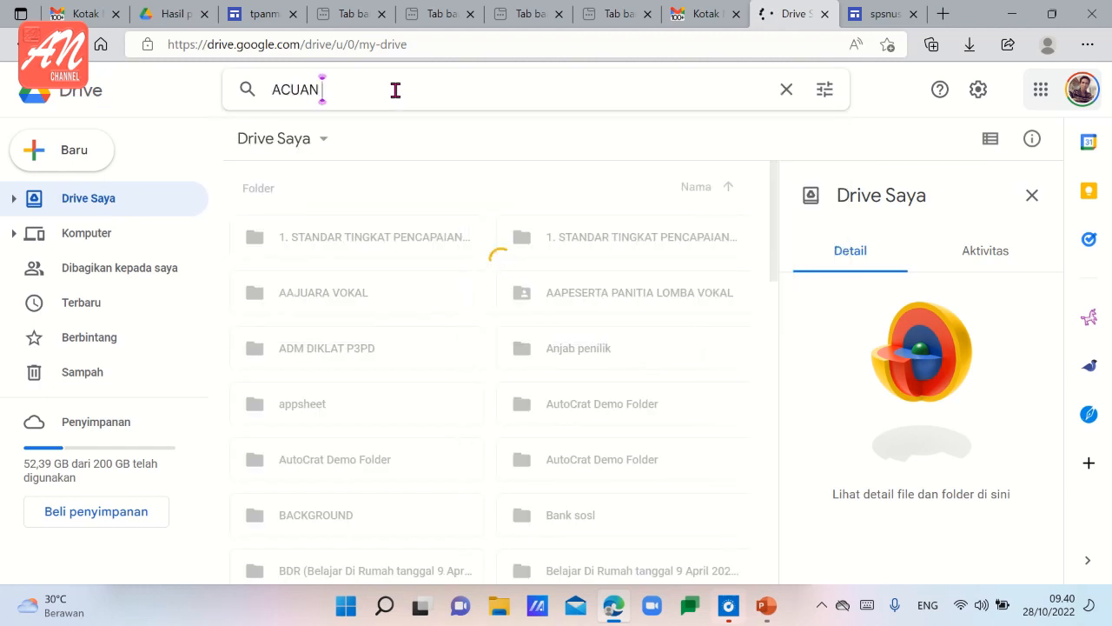
type(" KURIK")
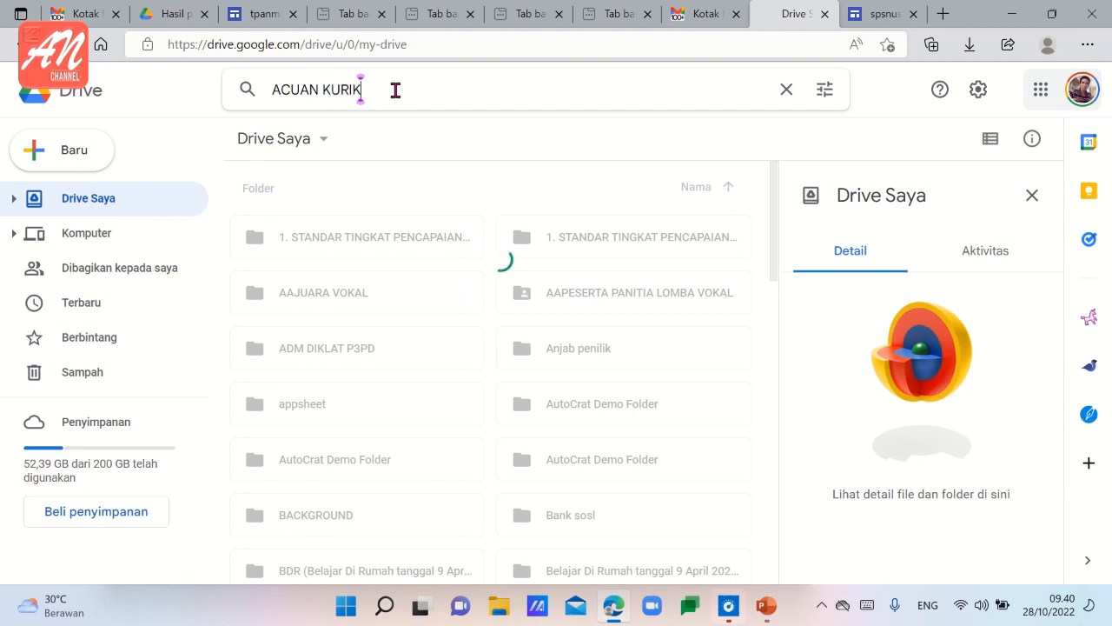
type("ULUM")
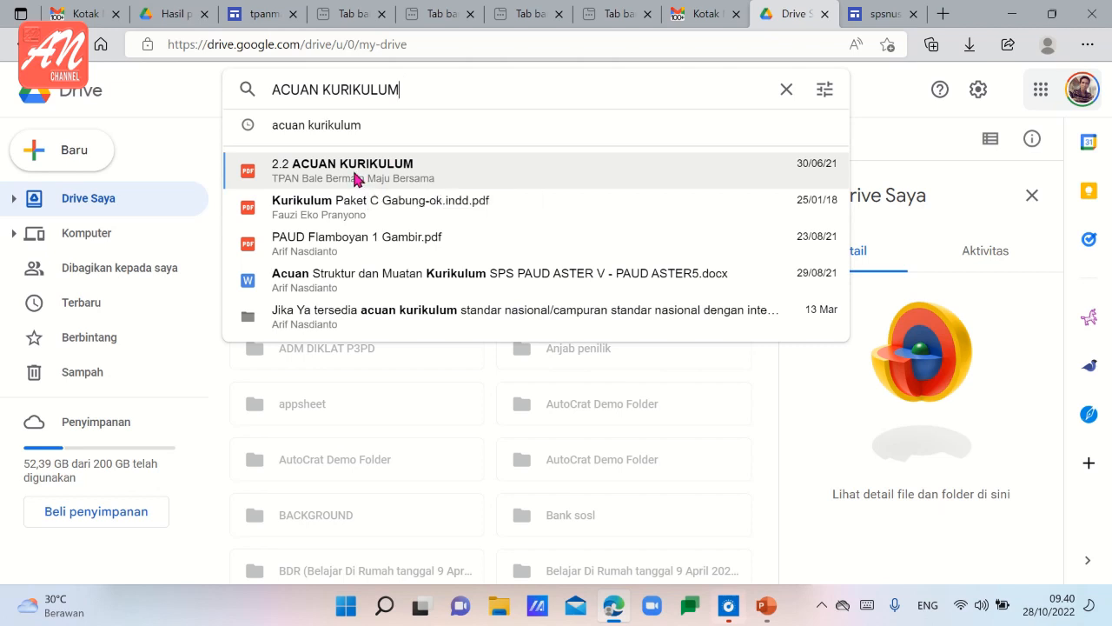
left_click(356, 172)
Insert the "2.2. ACUAN KURIKULUM" button with the copied Drive page address as its link and widen it to match the 2.1 button.
left_click(285, 46)
key("ctrl+c")
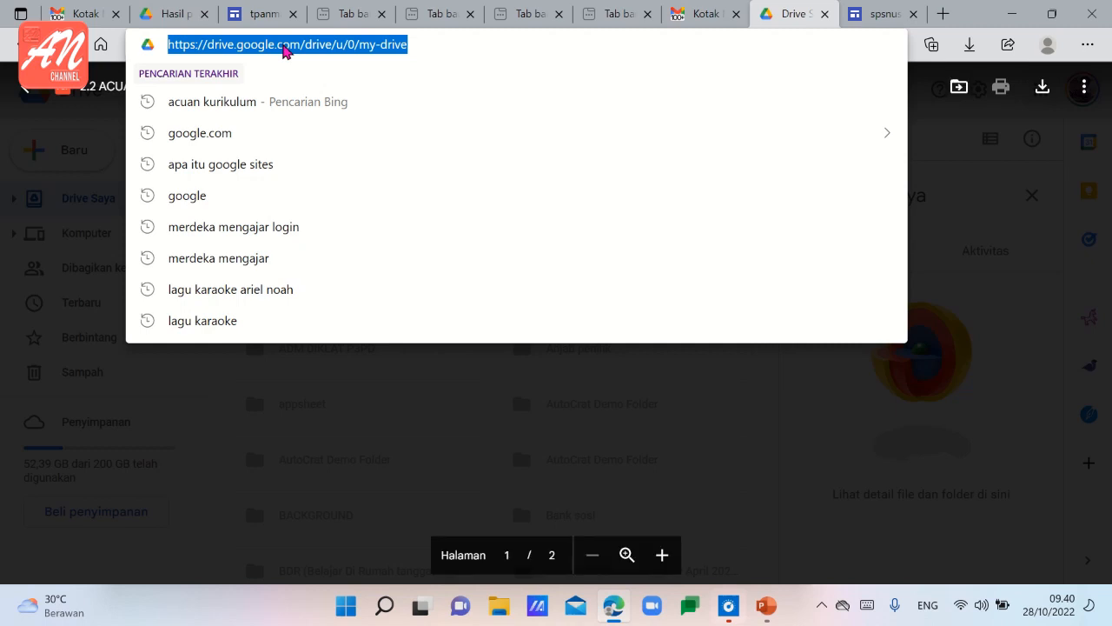
left_click(882, 14)
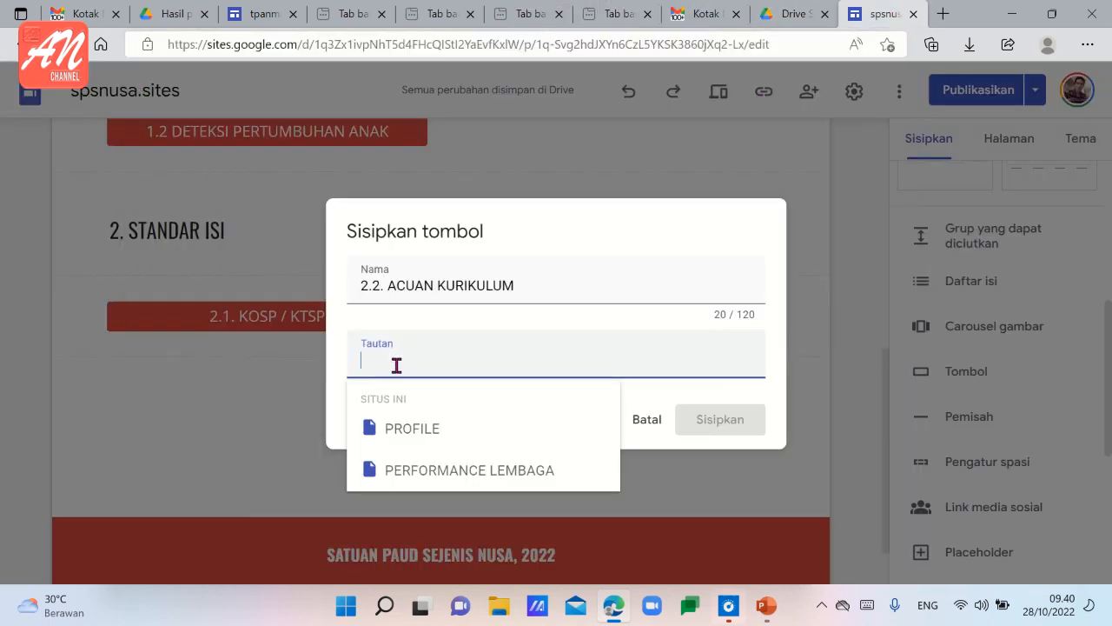
key("ctrl+v")
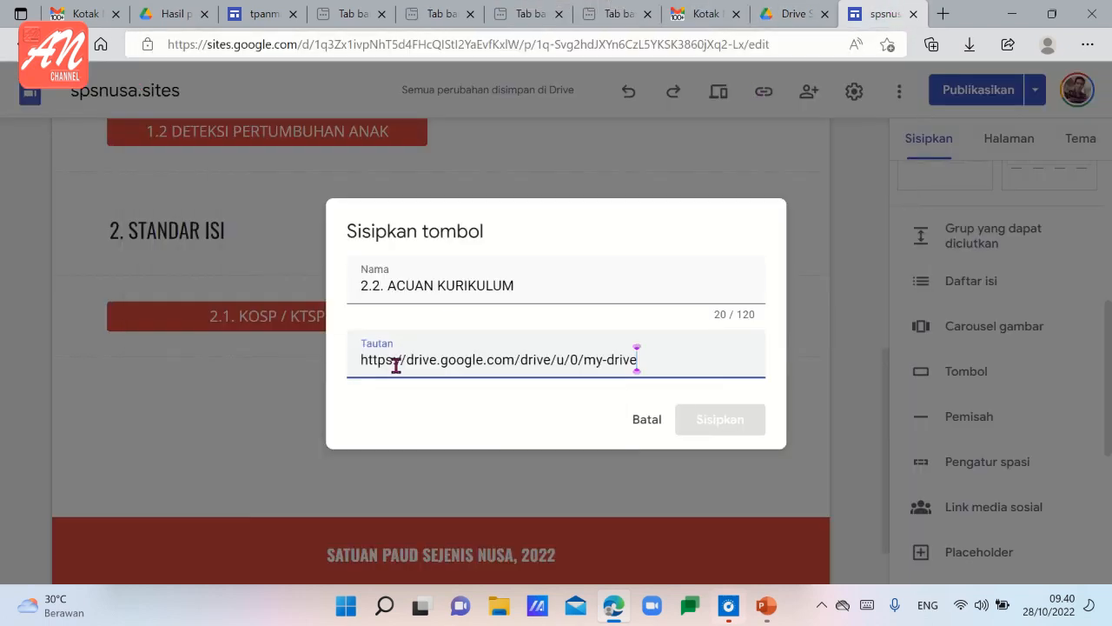
left_click(735, 421)
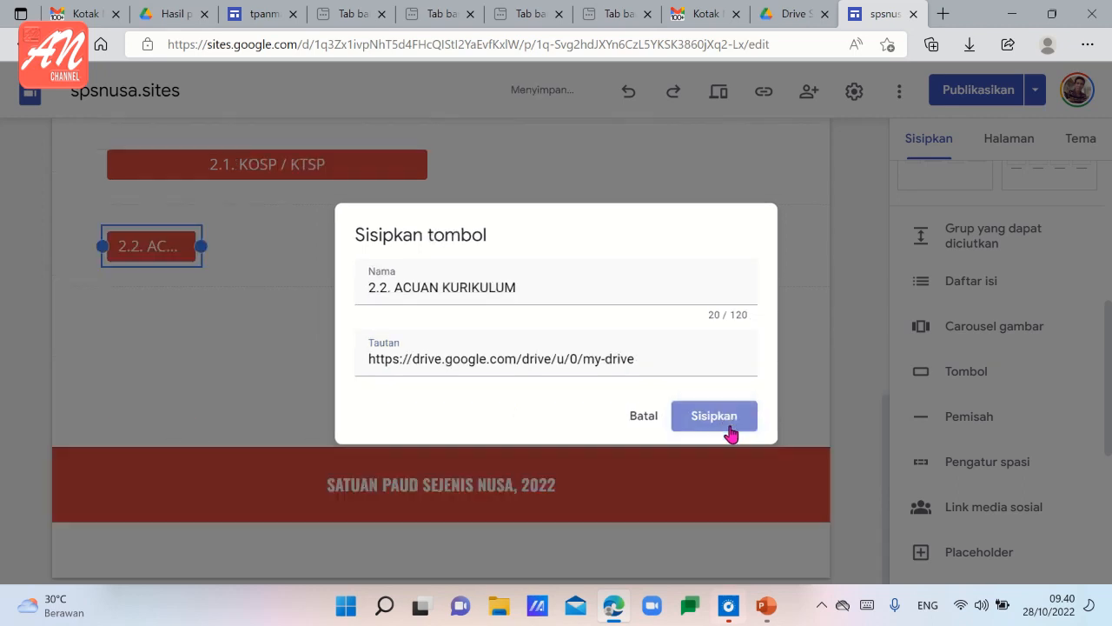
left_click_drag(201, 244, 430, 258)
left_click(383, 310)
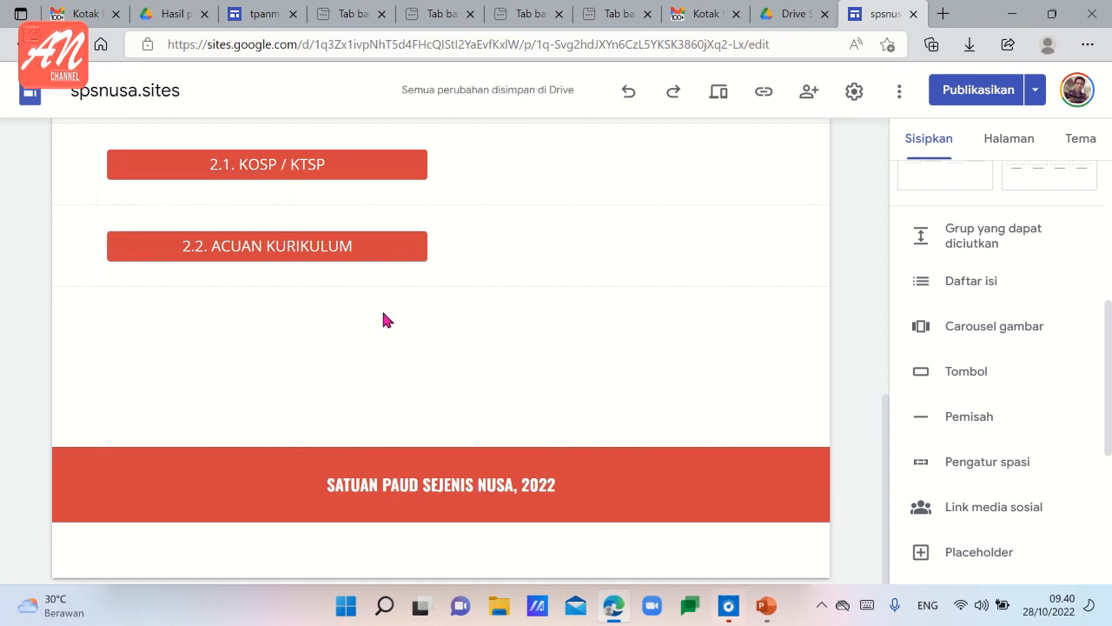
Start a new button named "2.3. KELOMPOK USIA" and switch to Google Drive to get its link.
left_click(951, 372)
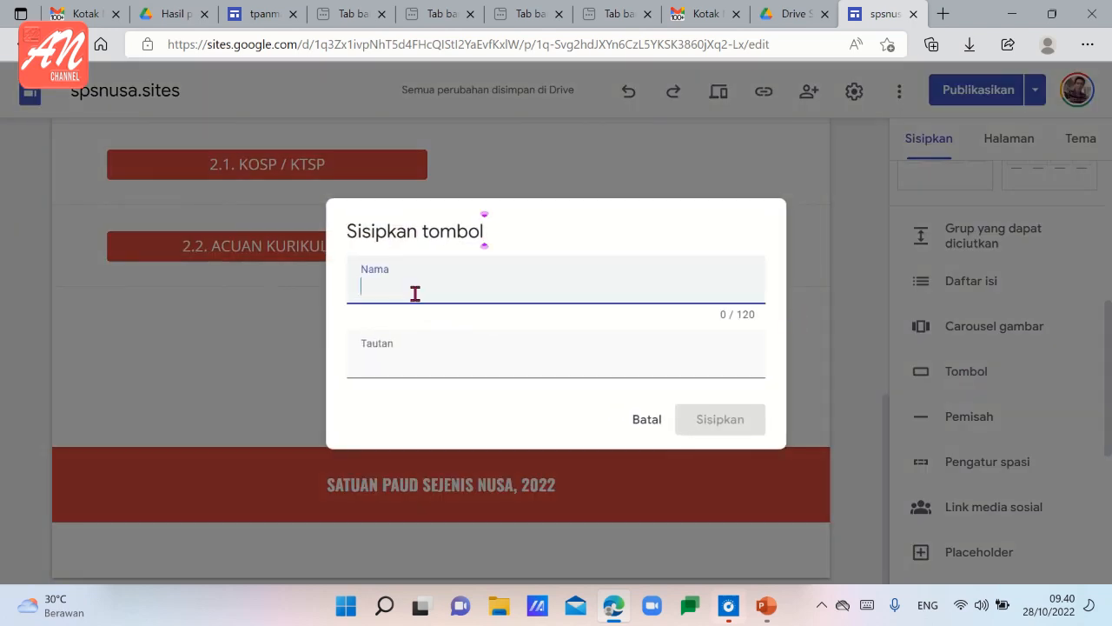
type("2.3. KELOMPOK USIA")
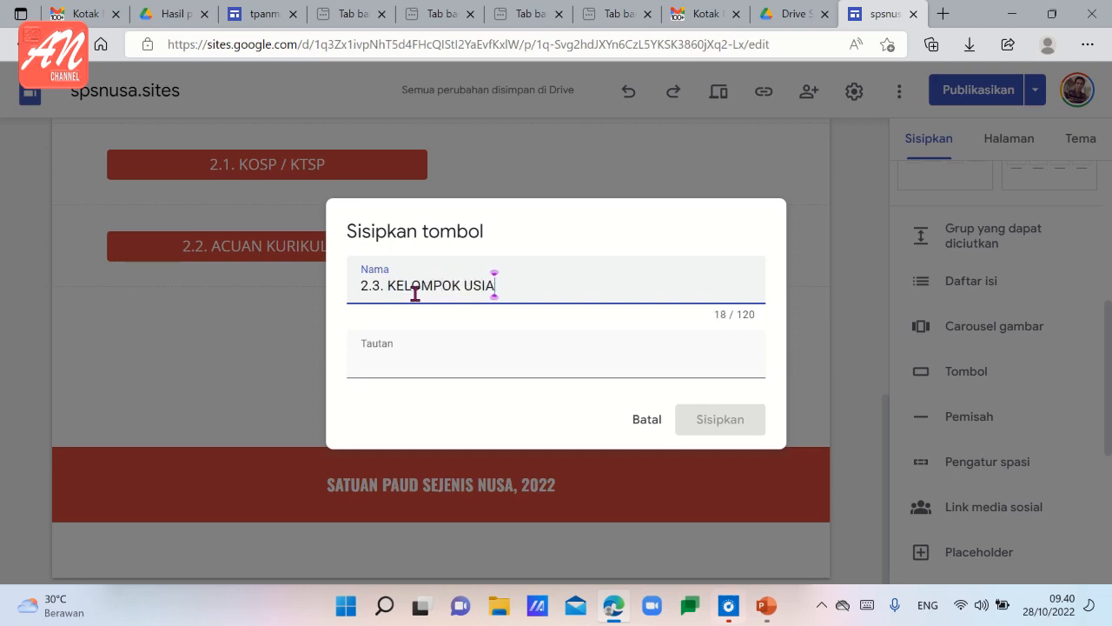
left_click(417, 369)
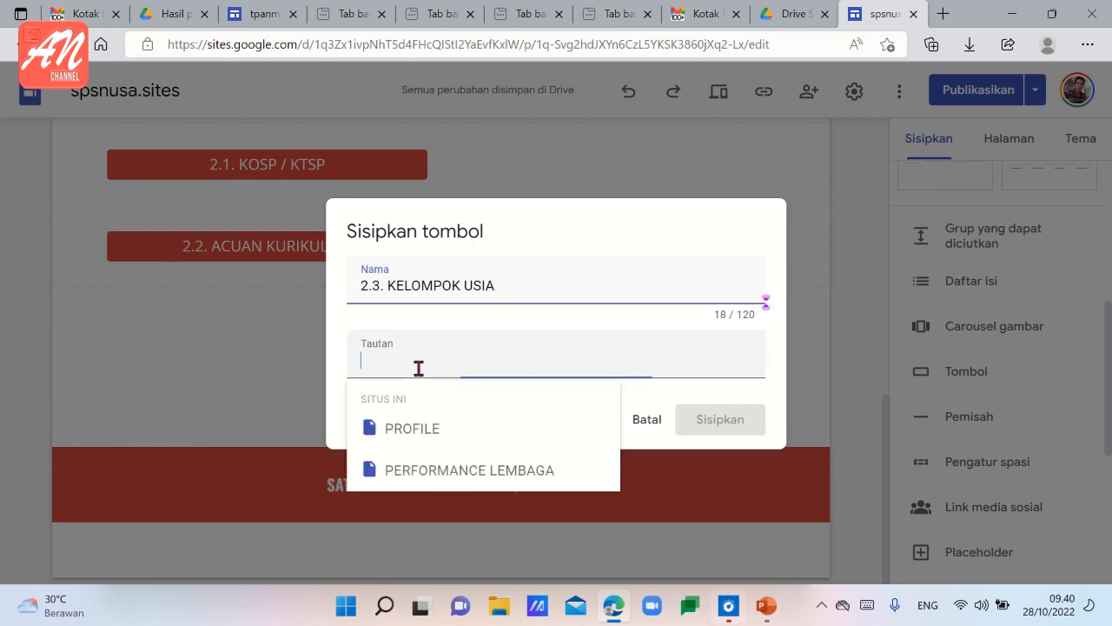
left_click(794, 14)
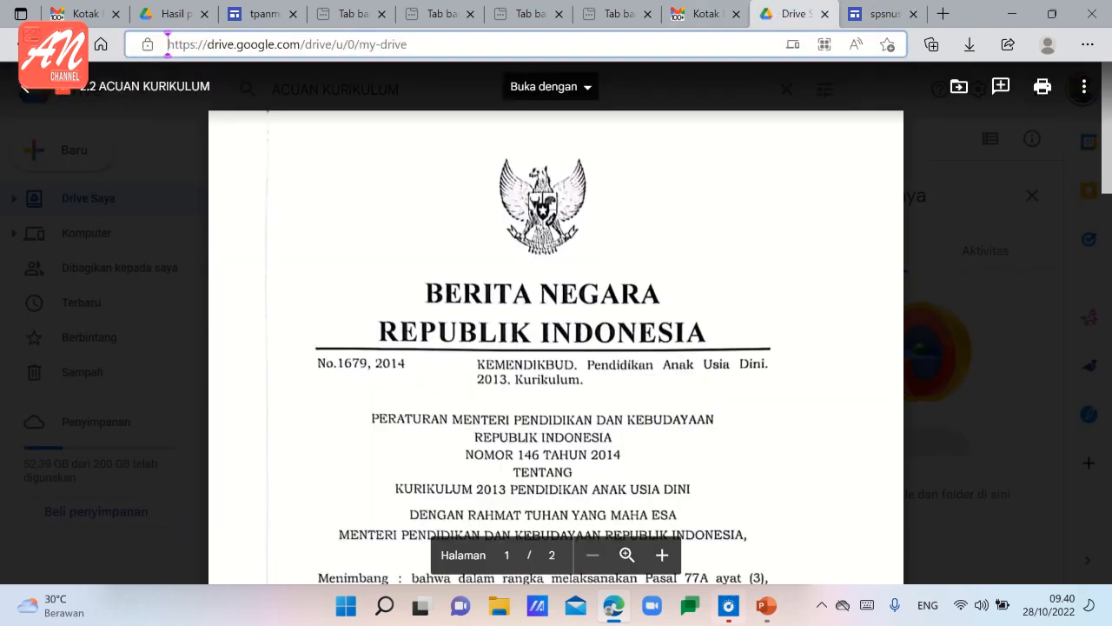
Close the "2.2 ACUAN KURIKULUM" preview and return to the My Drive file list.
left_click(23, 44)
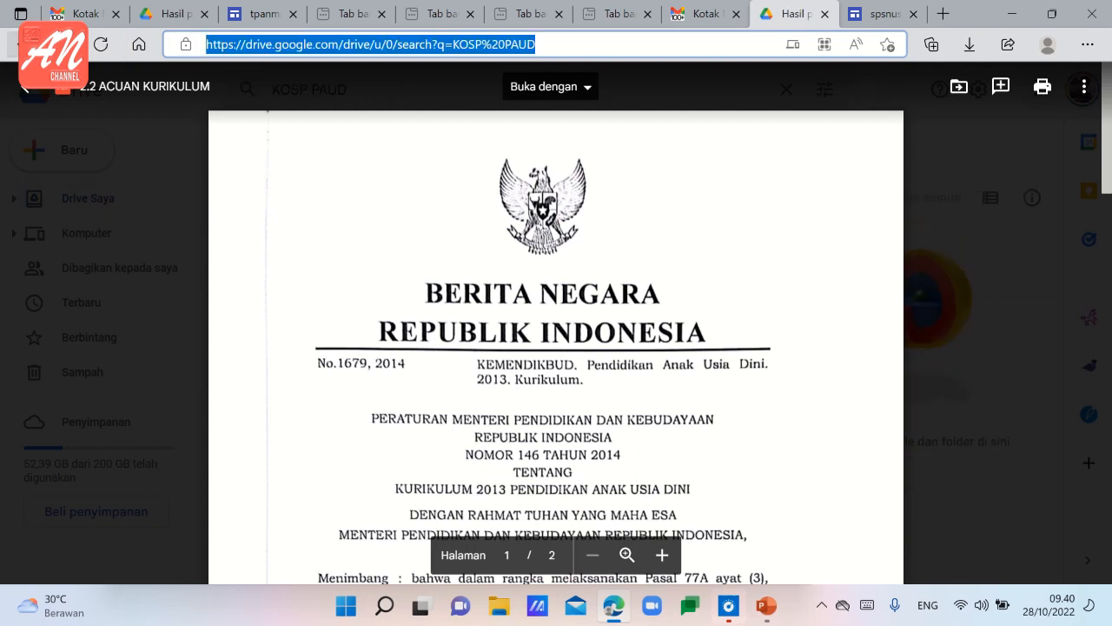
left_click(23, 44)
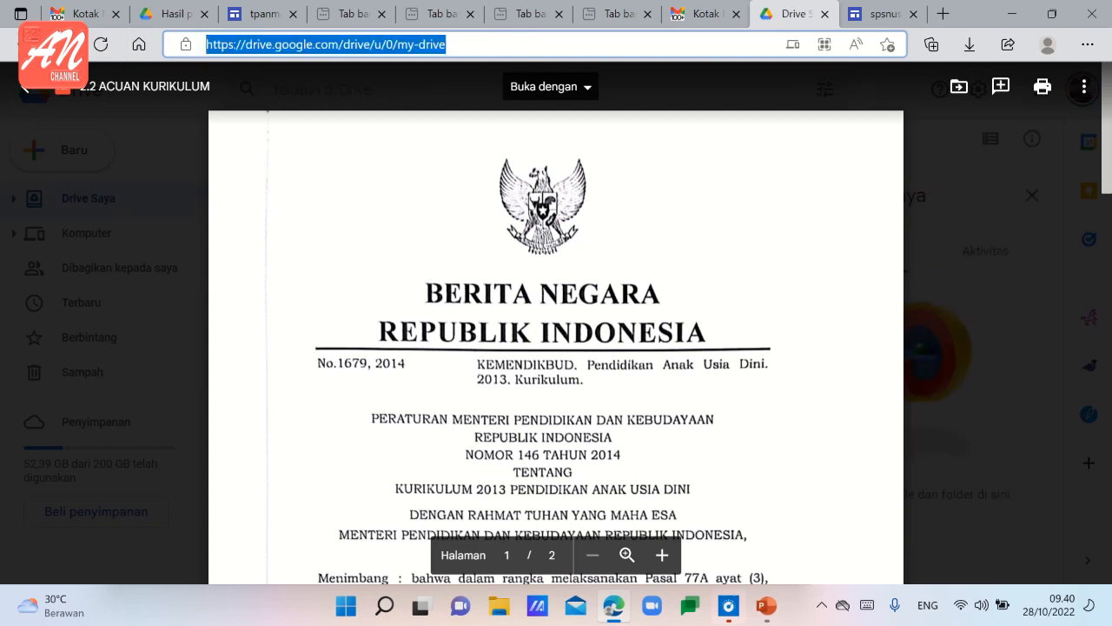
left_click(700, 16)
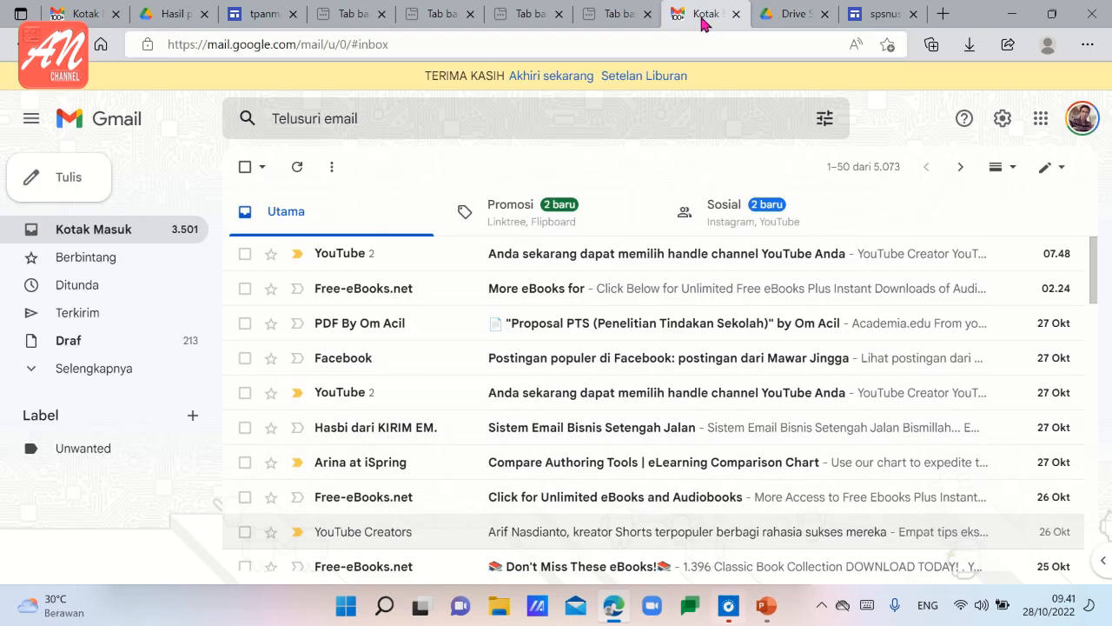
left_click(791, 14)
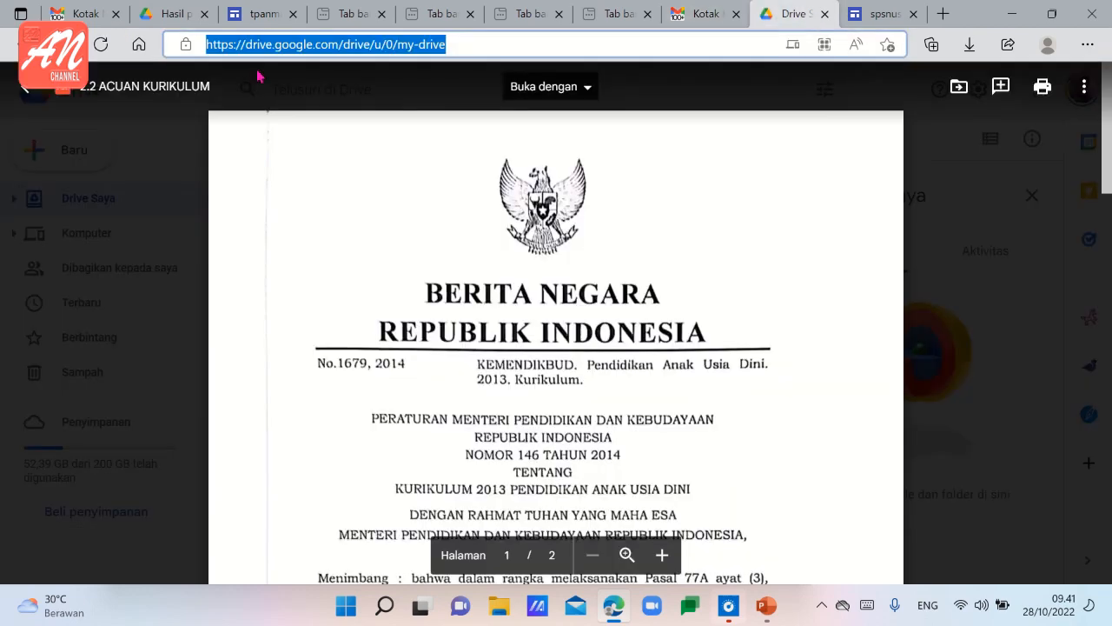
left_click(23, 87)
Search Drive for "KELOMPOK", open "STANDAR 1 KELOMPOK A.pdf" and copy the page address.
left_click(329, 91)
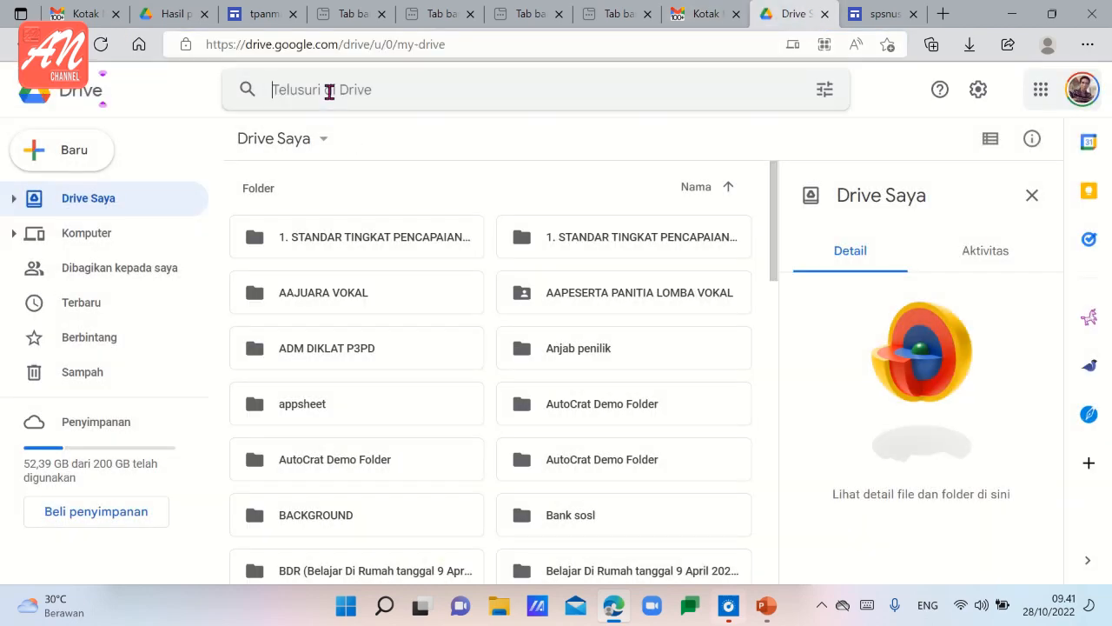
type("KELOMPOK")
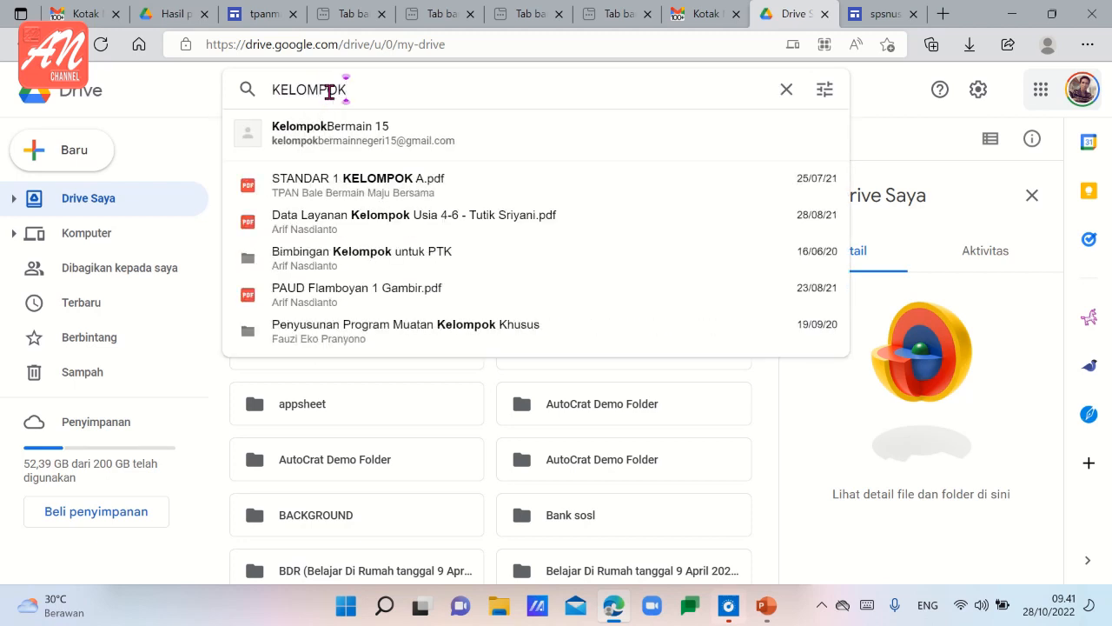
left_click(351, 186)
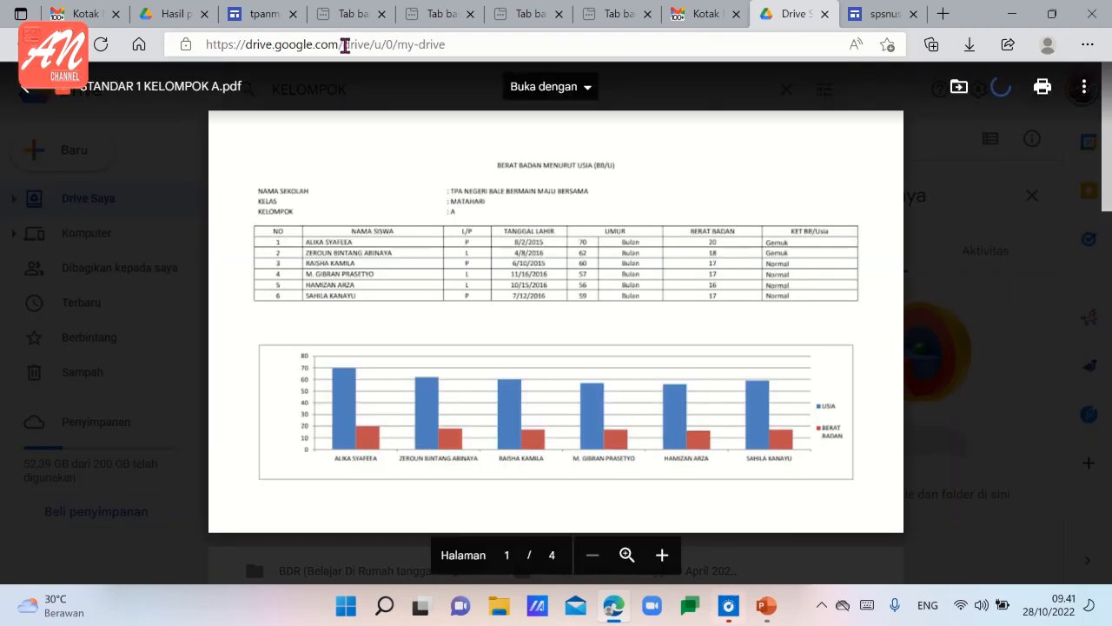
left_click(347, 48)
key("ctrl+c")
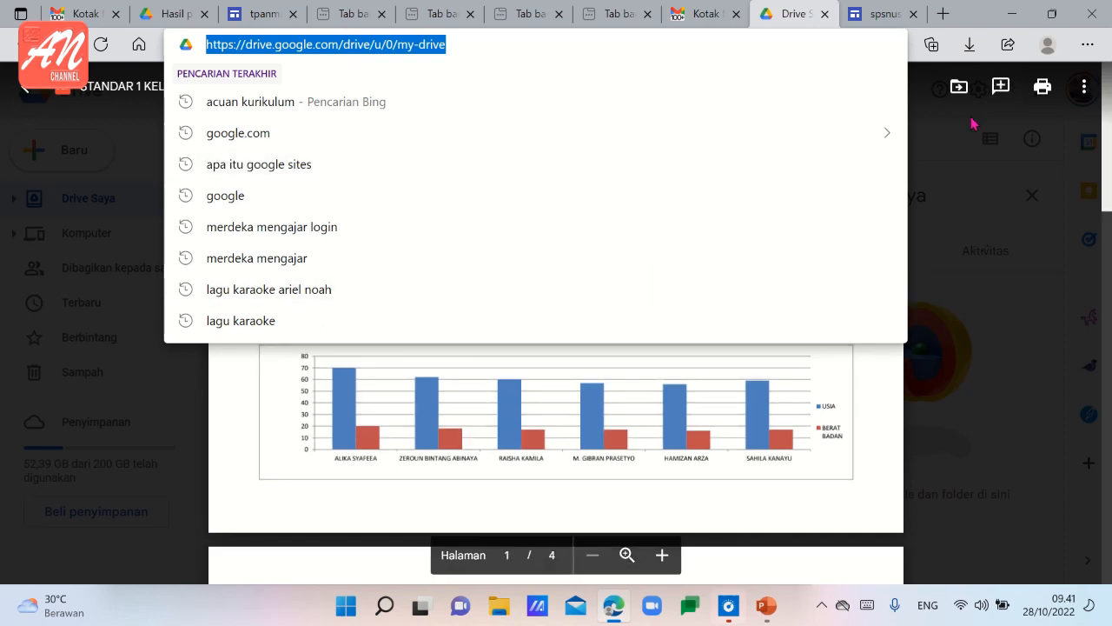
Insert the "2.3. KELOMPOK USIA" button with the copied Drive address as its link and widen it to match the 2.2 button.
left_click(879, 14)
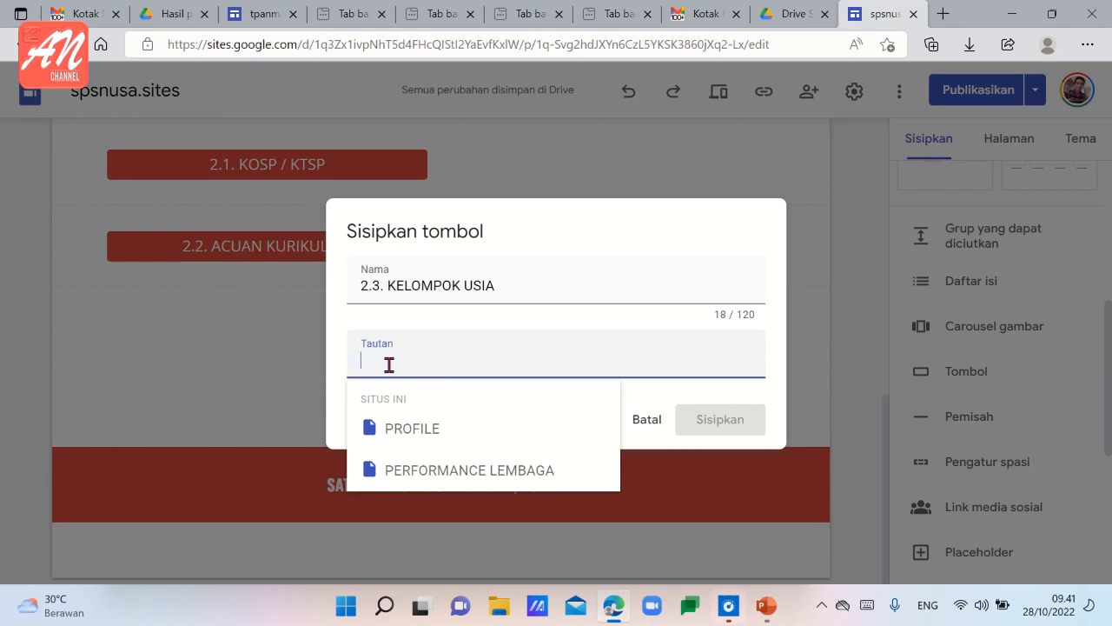
key("ctrl+v")
left_click(721, 424)
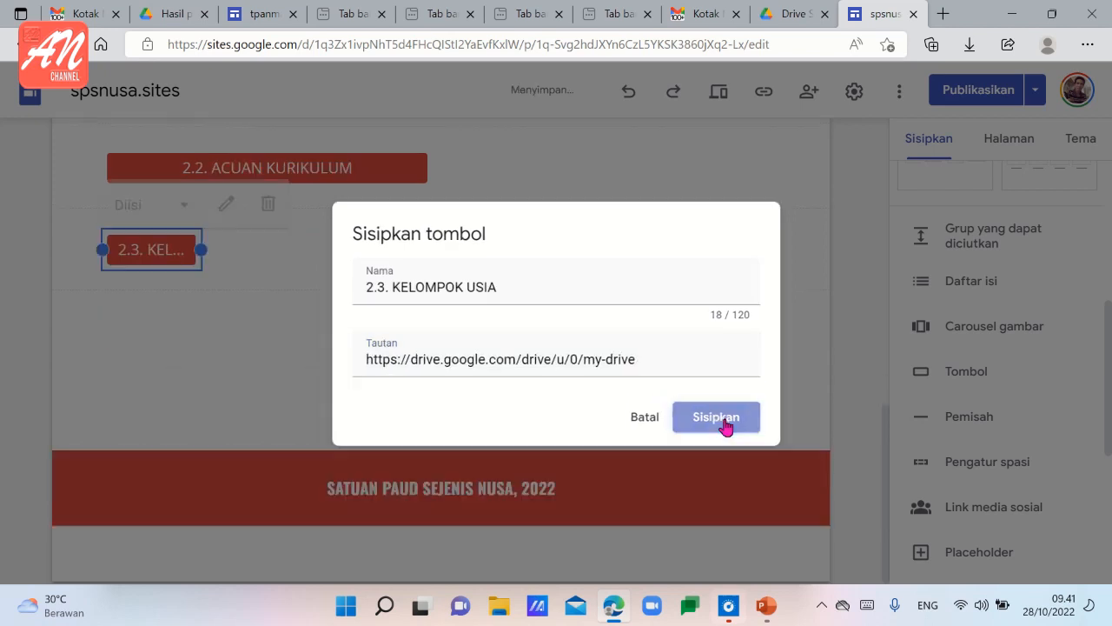
left_click_drag(201, 245, 432, 253)
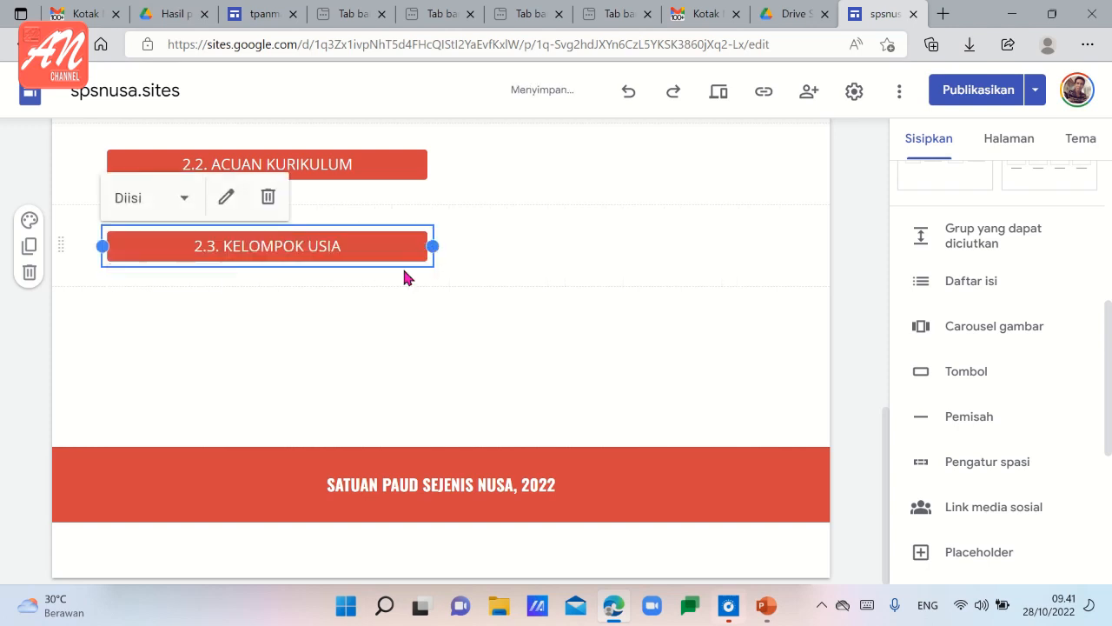
left_click(375, 300)
Review the STANDAR NASIONAL page, examining the headings and buttons of sections 1 and 2.
scroll(462, 252, "up", 3)
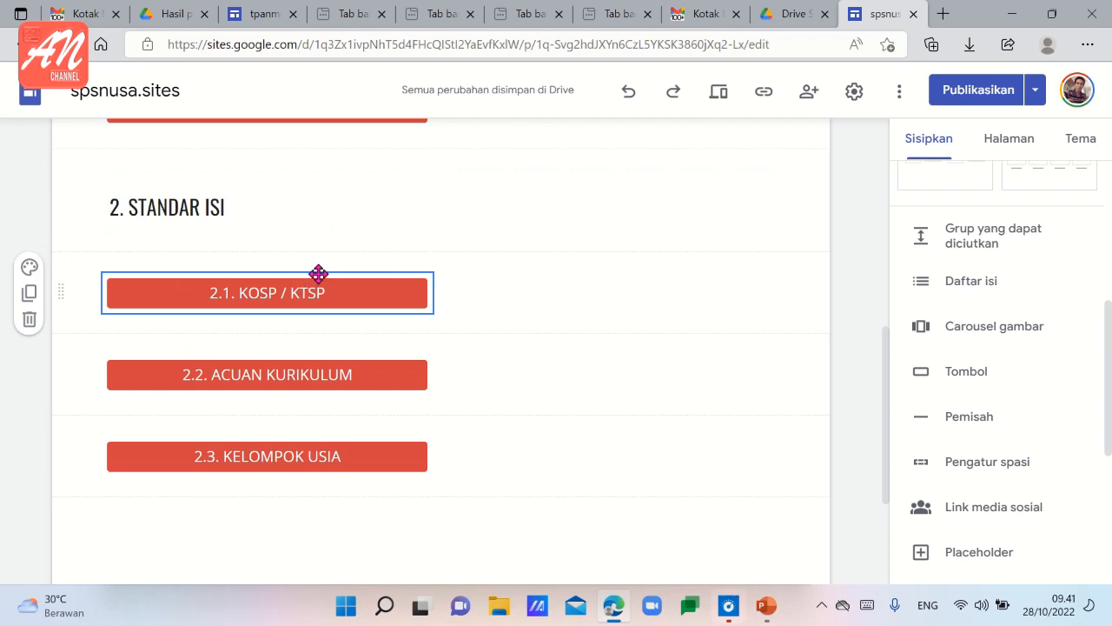
scroll(464, 312, "down", 3)
scroll(461, 311, "up", 5)
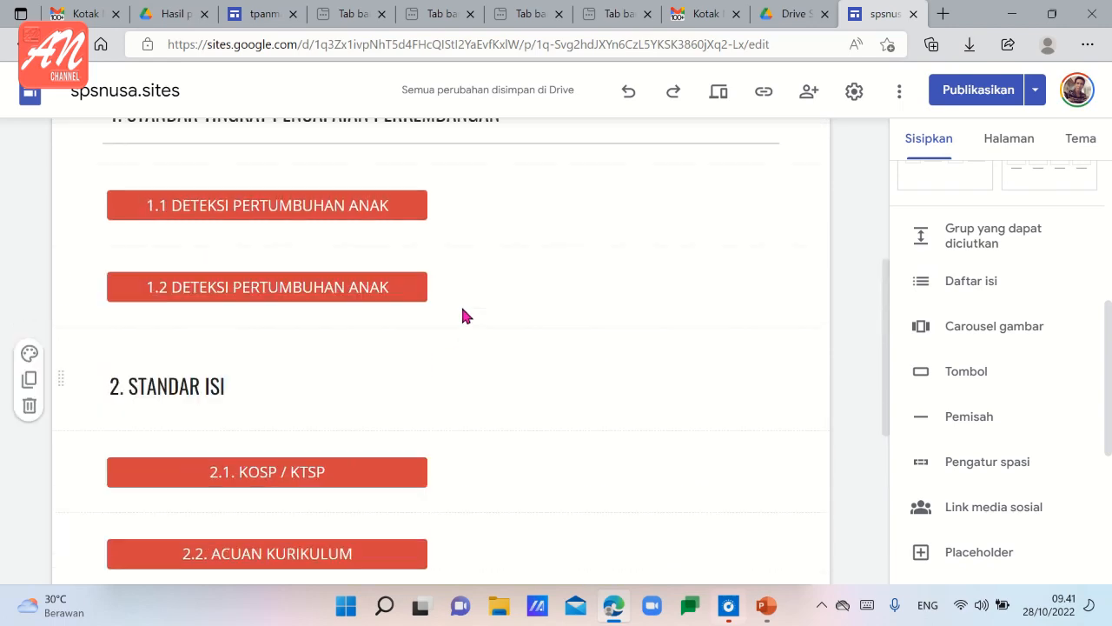
scroll(462, 315, "up", 1)
scroll(462, 314, "down", 2)
scroll(463, 314, "up", 2)
scroll(463, 314, "down", 1)
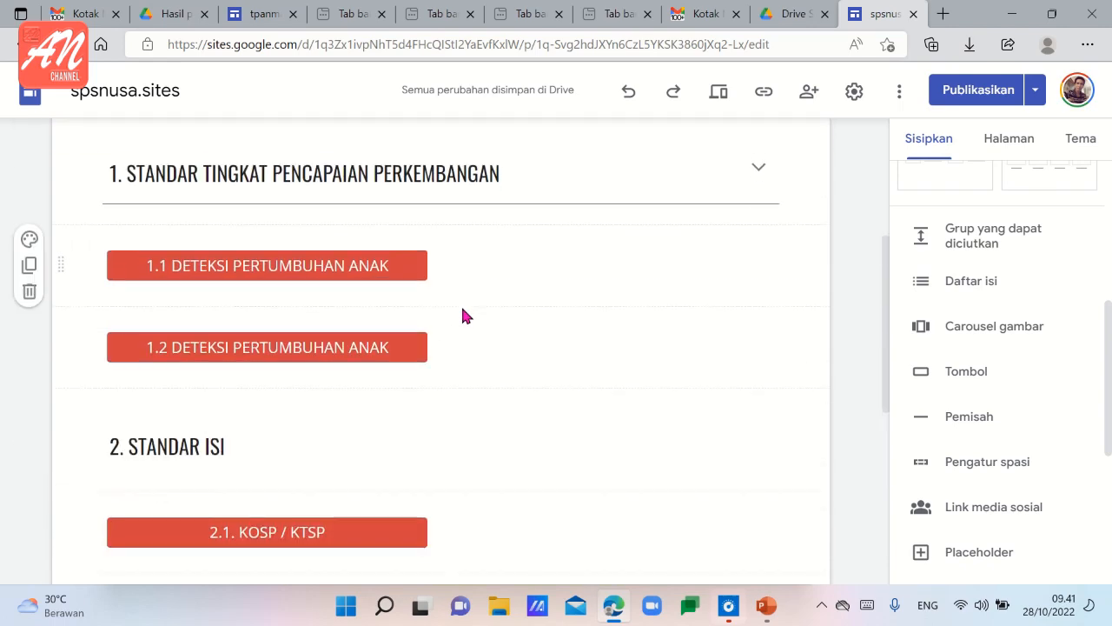
scroll(462, 314, "down", 4)
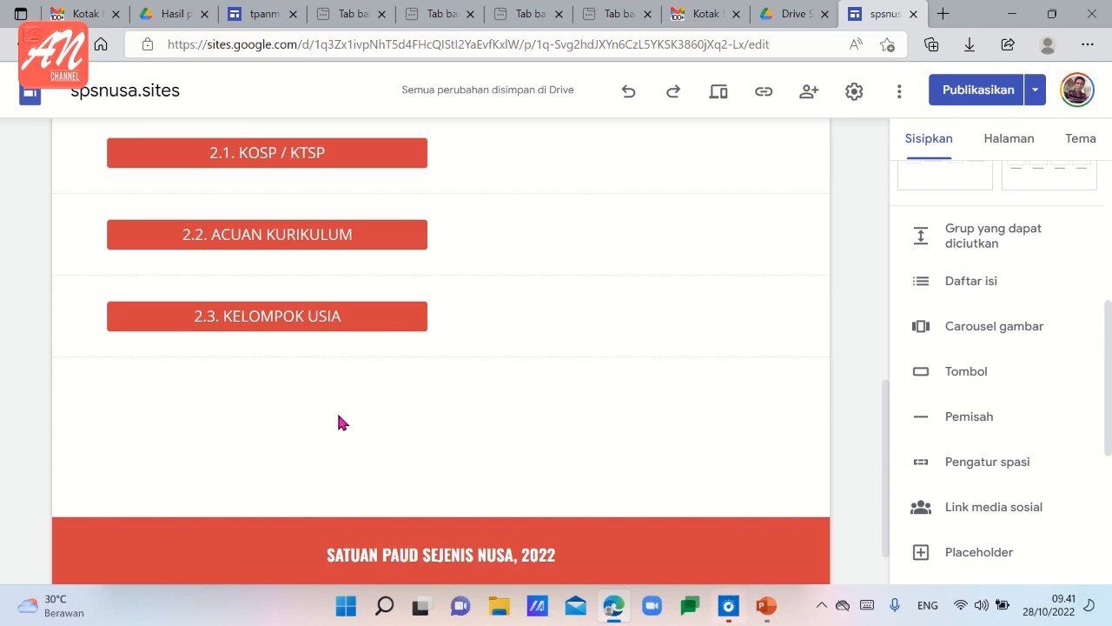
scroll(391, 417, "up", 2)
scroll(459, 426, "up", 1)
scroll(460, 424, "down", 2)
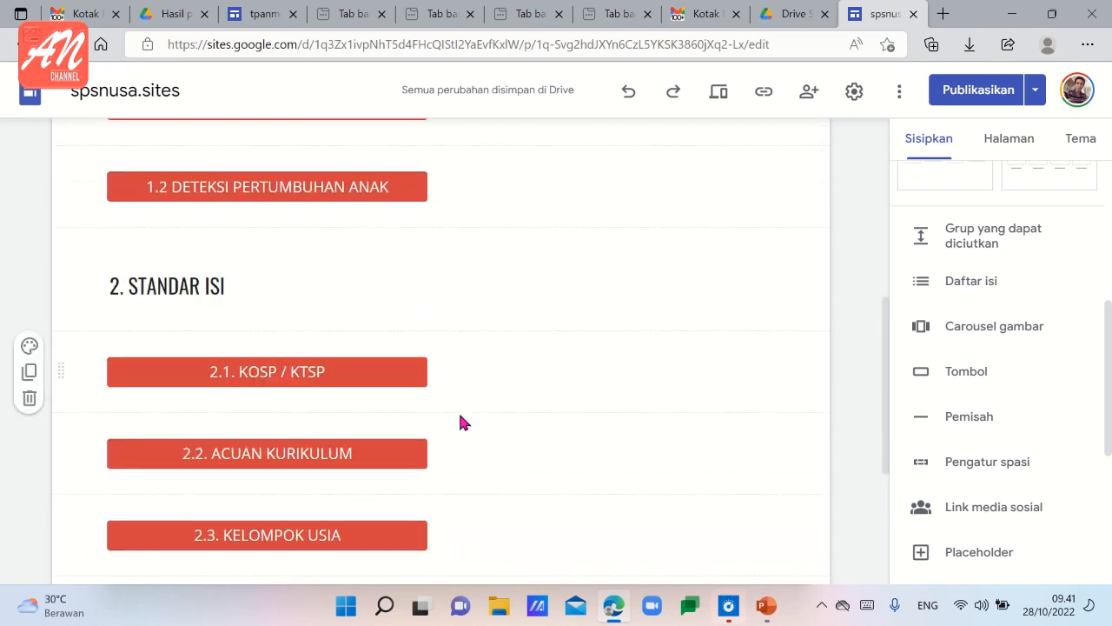
scroll(460, 417, "up", 2)
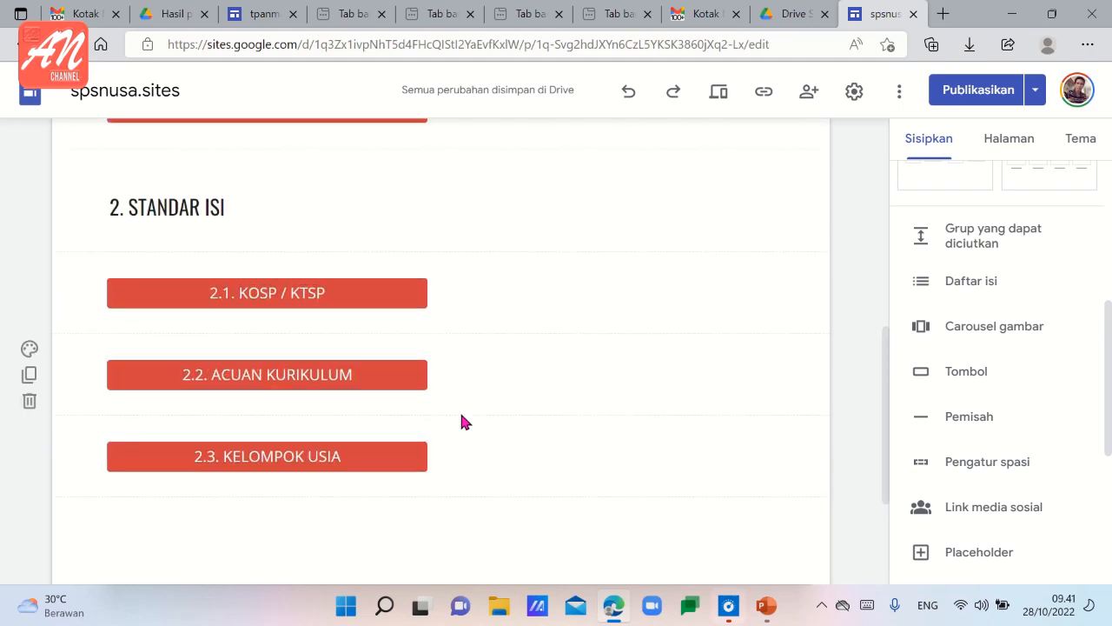
scroll(460, 421, "up", 4)
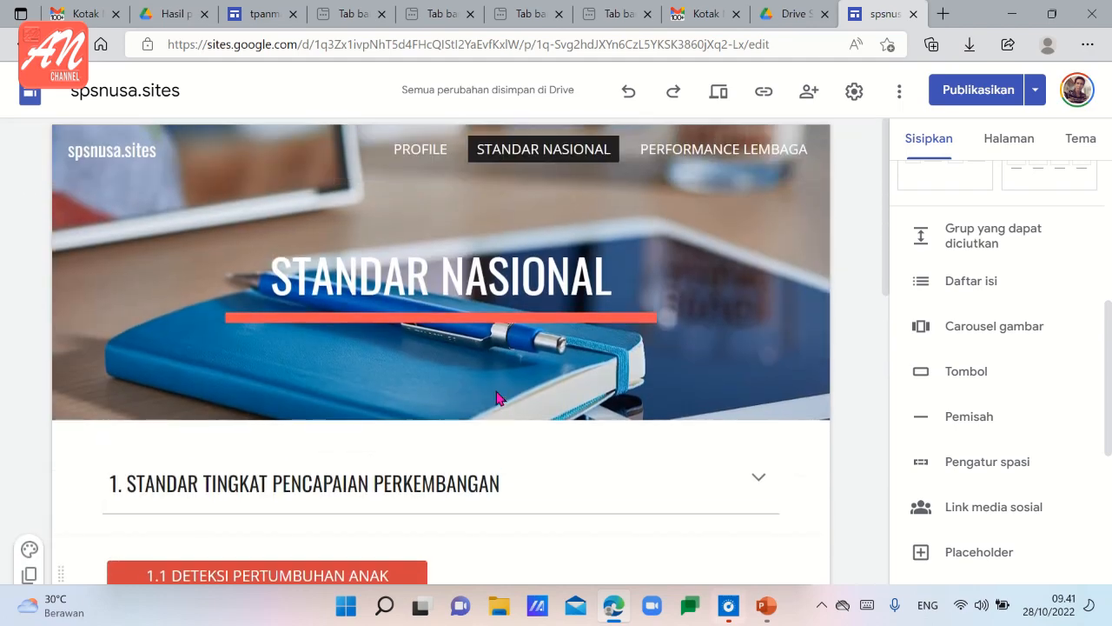
mouse_move(598, 371)
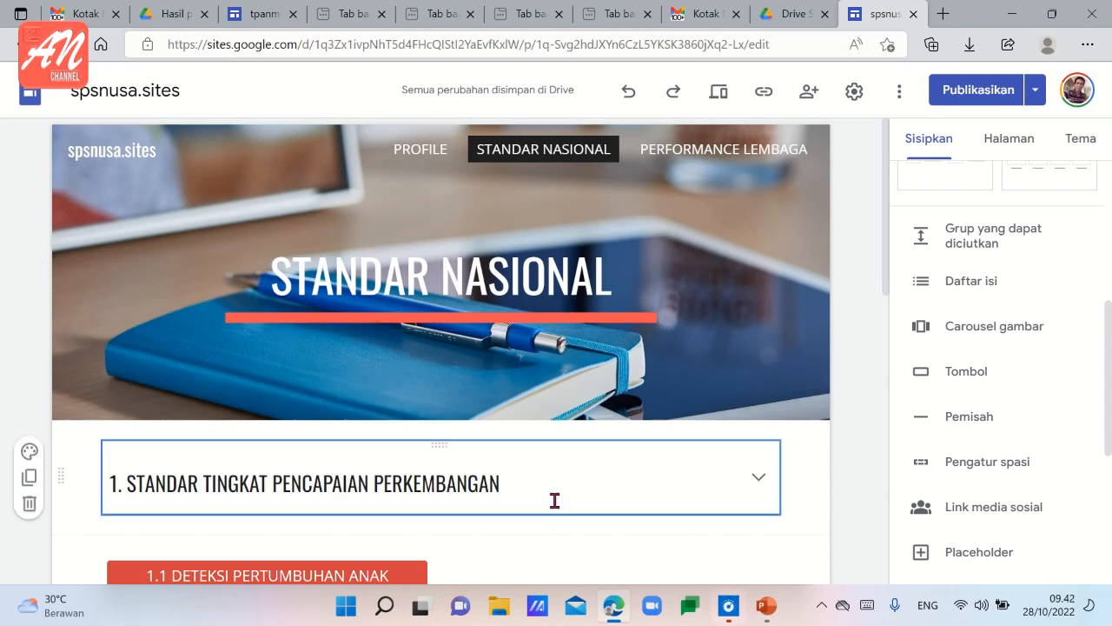
scroll(531, 544, "down", 3)
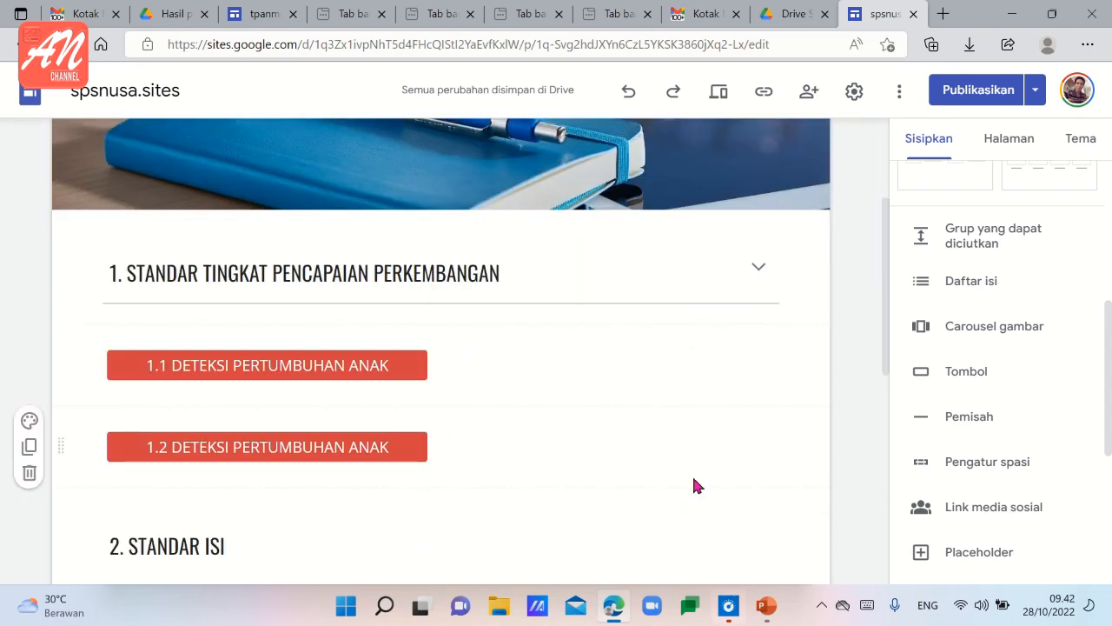
scroll(686, 456, "up", 3)
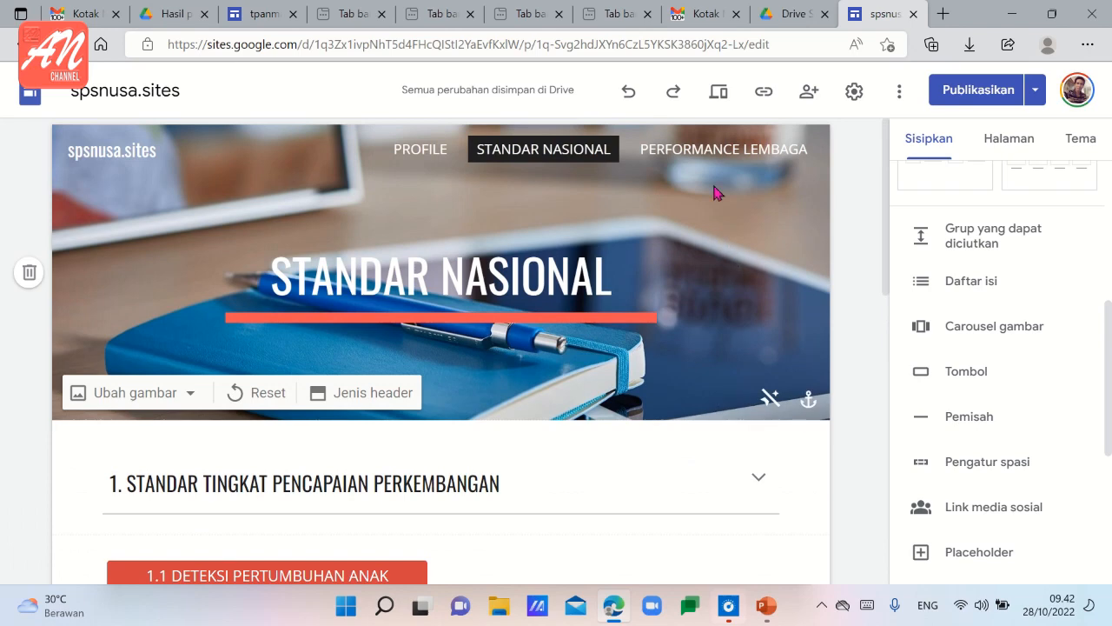
Open the PERFORMANCE LEMBAGA page and delete its two numbered "PENDIDIK MENSTIMULASI ANAK" sections.
left_click(705, 154)
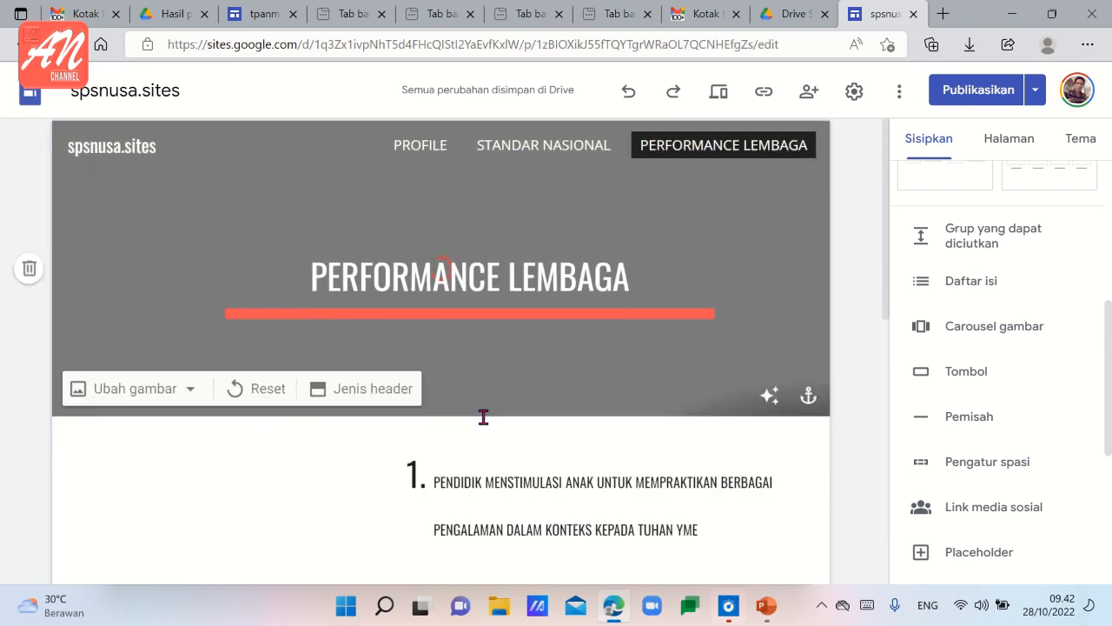
scroll(483, 415, "down", 5)
scroll(483, 417, "up", 3)
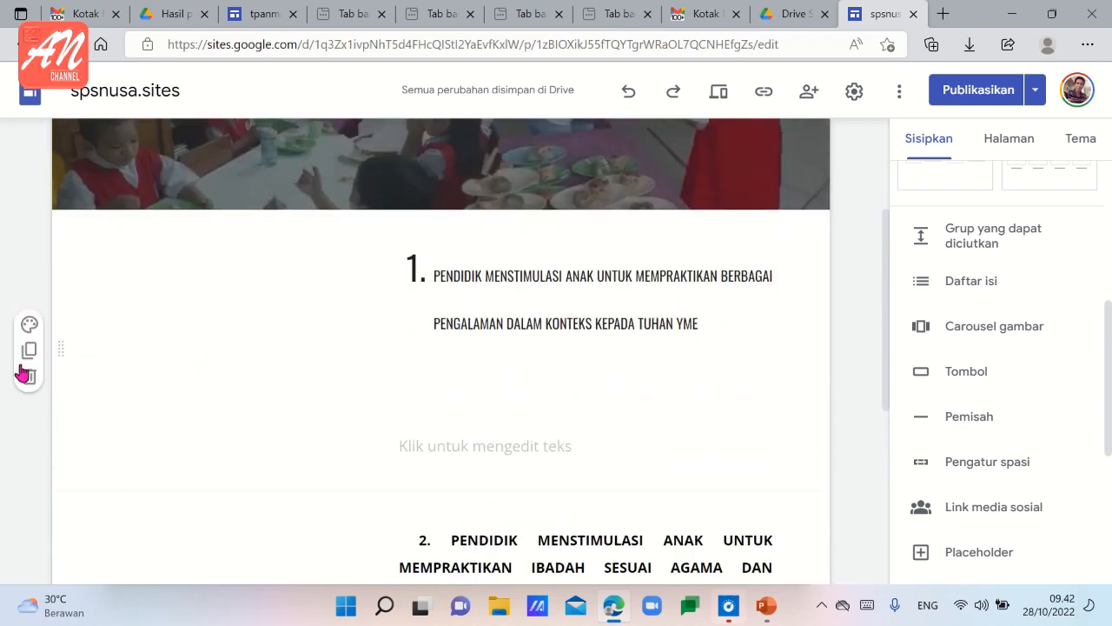
left_click(30, 377)
scroll(87, 487, "down", 2)
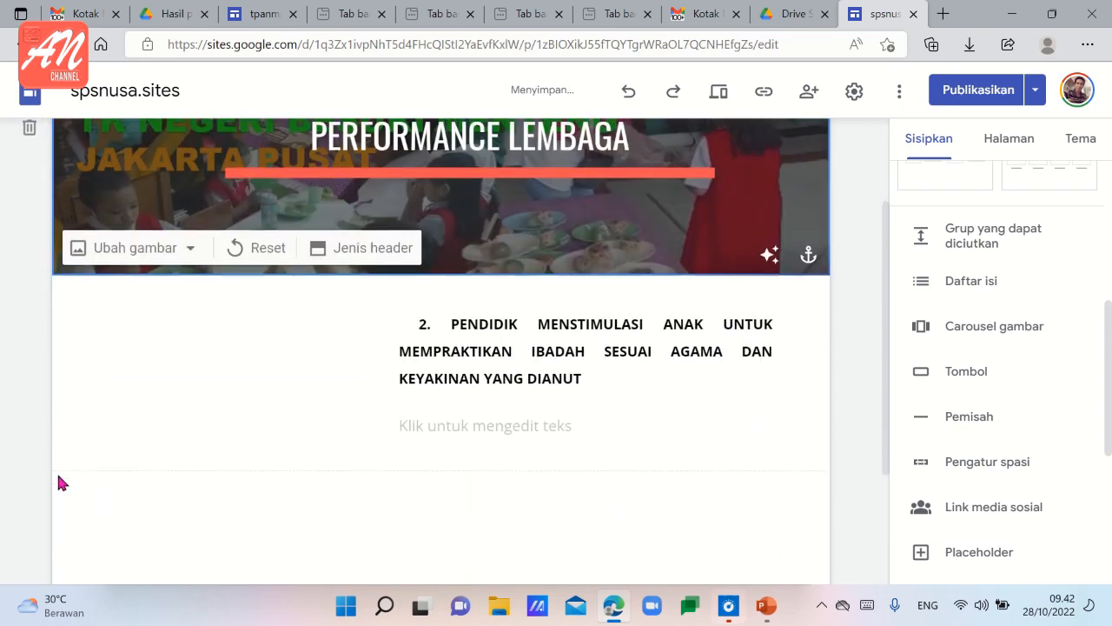
left_click(28, 398)
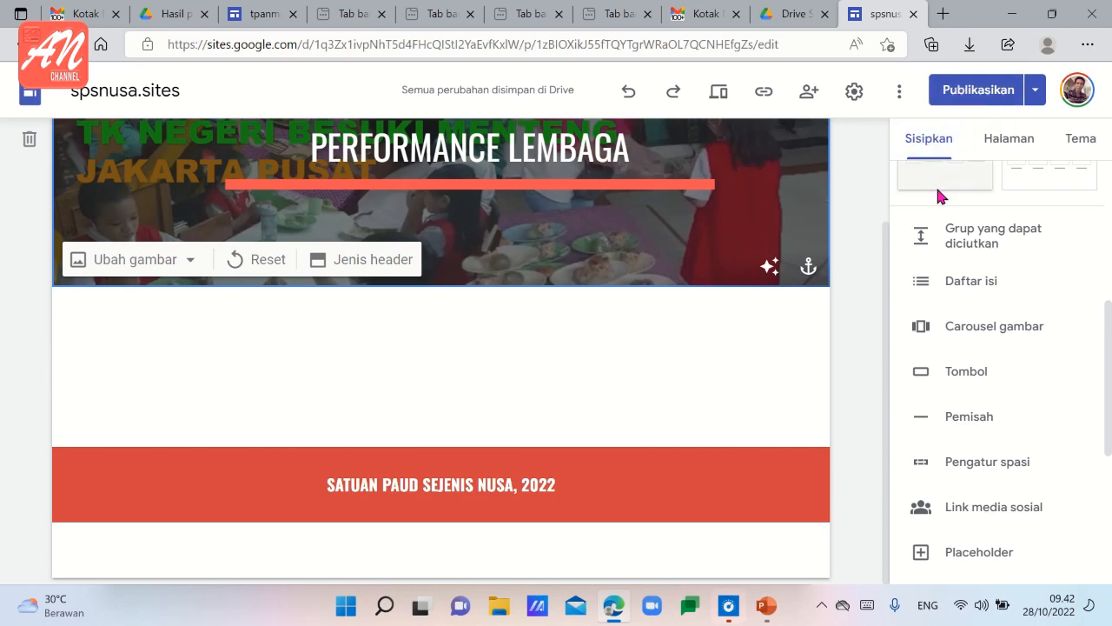
Add a content block with one image placeholder beside a heading and text below the PERFORMANCE LEMBAGA header.
scroll(937, 196, "down", 2)
scroll(939, 211, "up", 4)
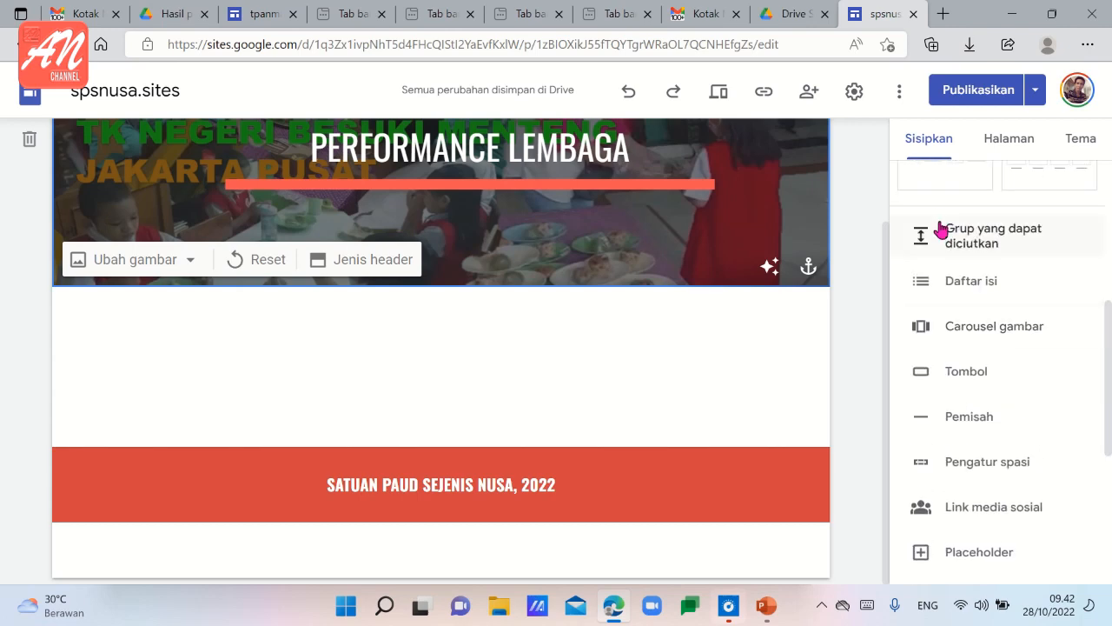
scroll(942, 232, "up", 1)
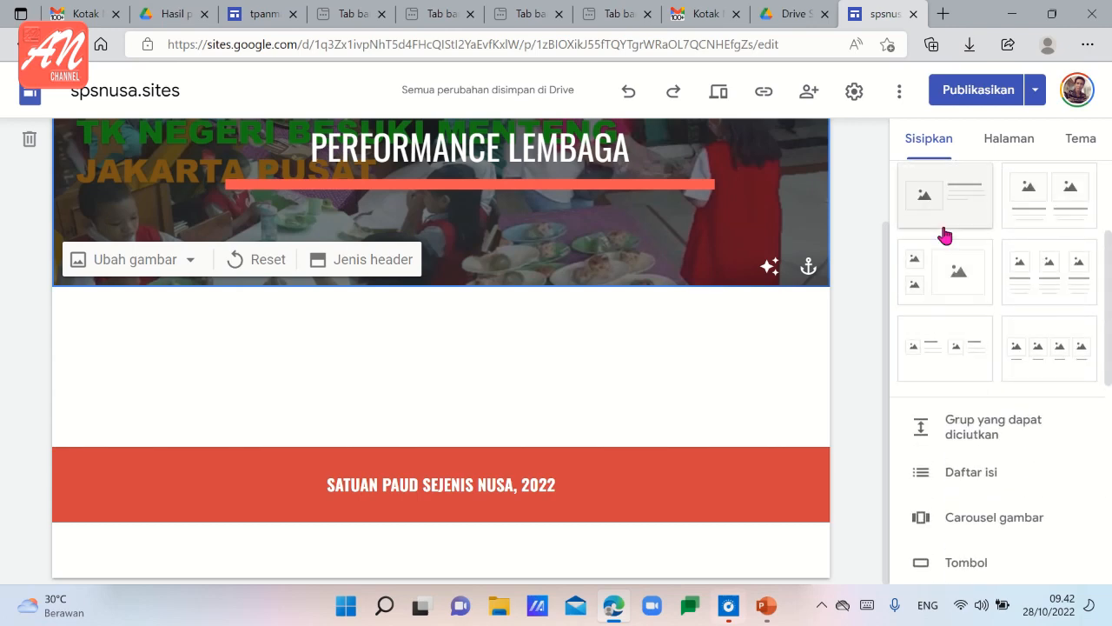
scroll(943, 235, "up", 1)
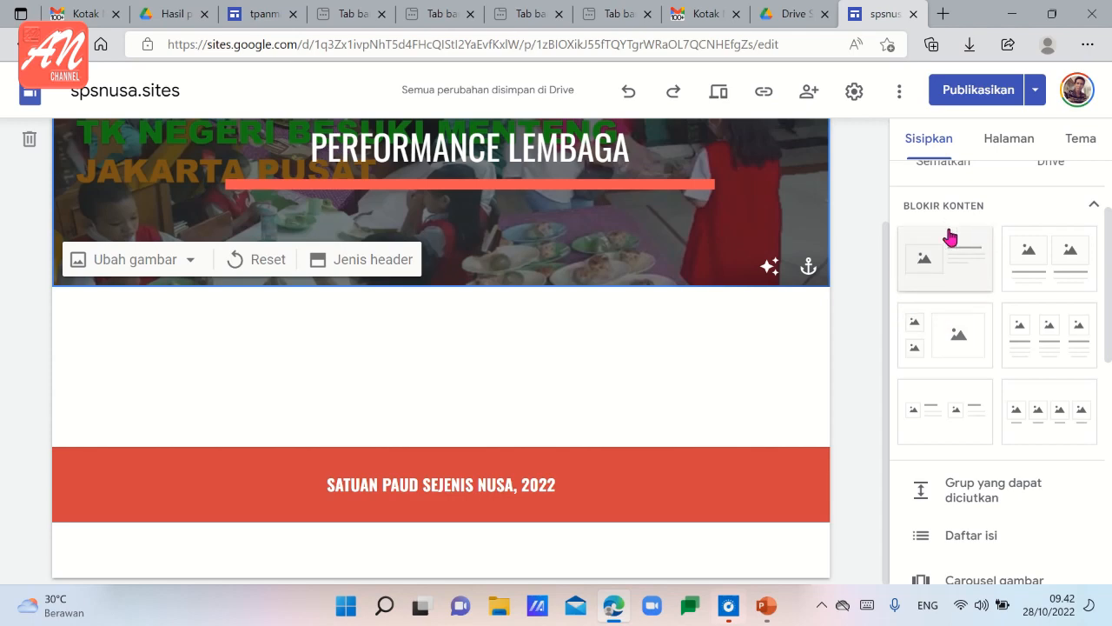
left_click(958, 295)
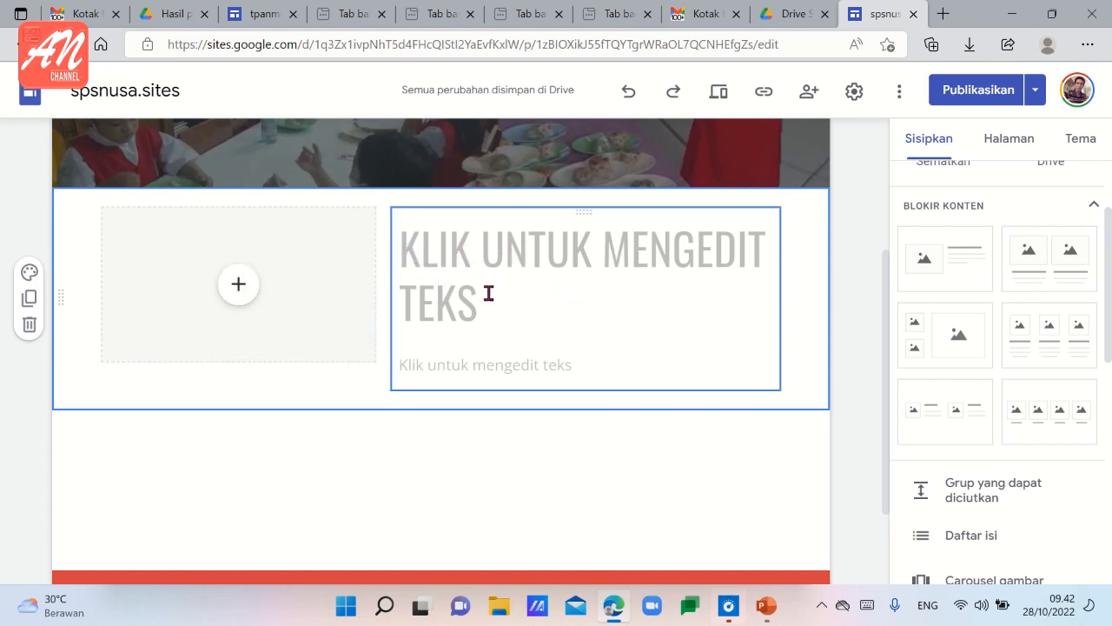
Open the PERFORMANE LEMBAGA page of tpanmajubersama.site and copy the heading 1 text, "PENDIDIK MENSTIMULASI ANAK" through "KEPADA TUHAN YME".
left_click(263, 14)
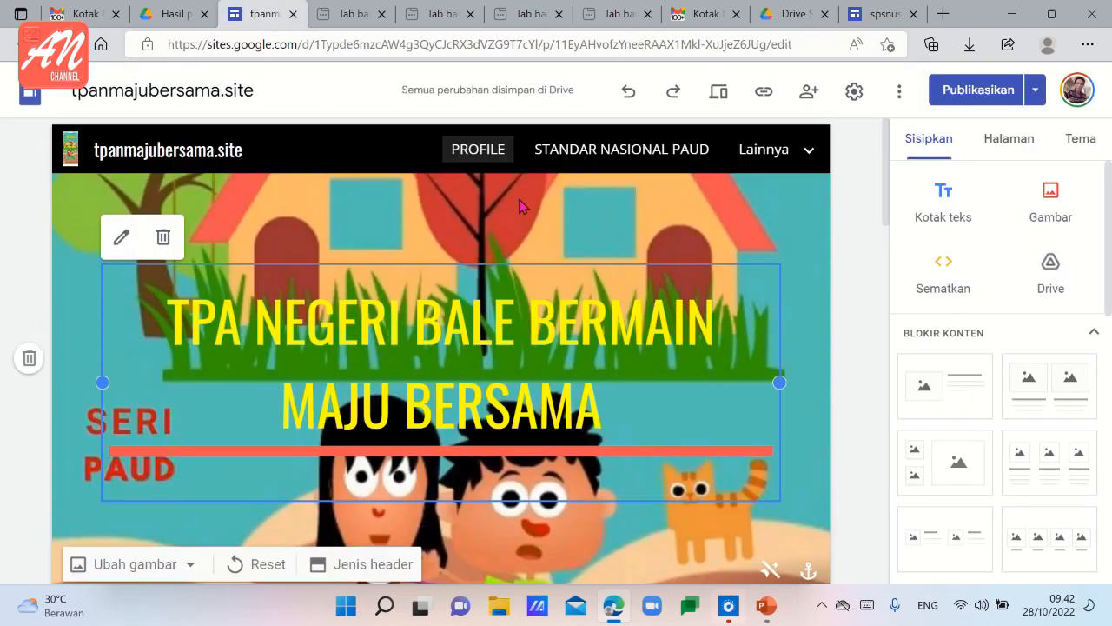
left_click(762, 156)
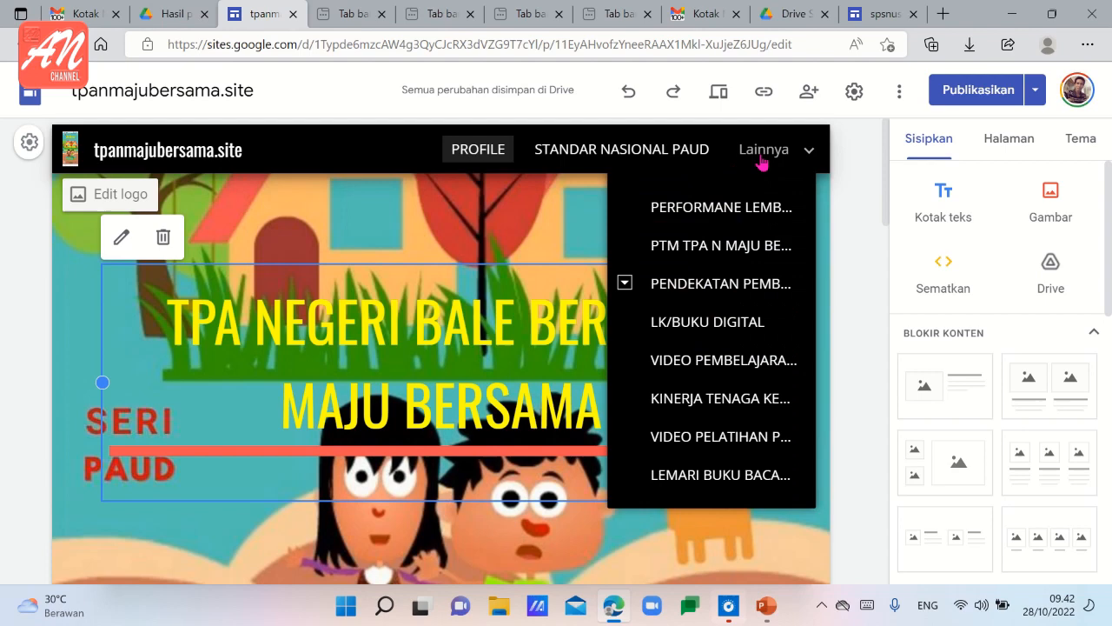
left_click(723, 209)
scroll(546, 211, "down", 3)
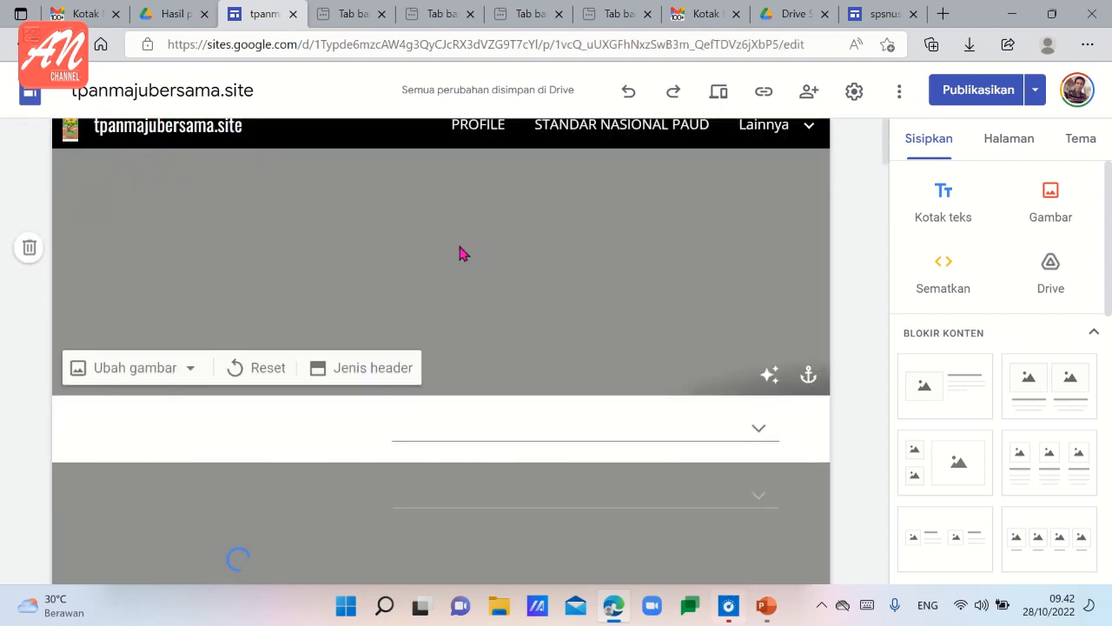
left_click(418, 188)
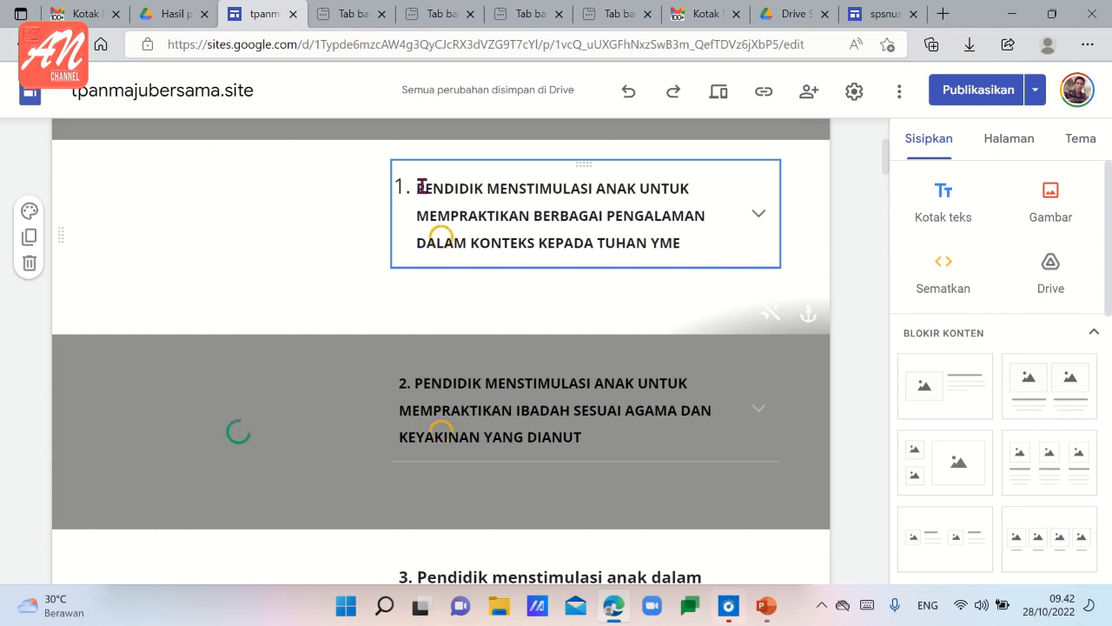
left_click_drag(421, 186, 691, 241)
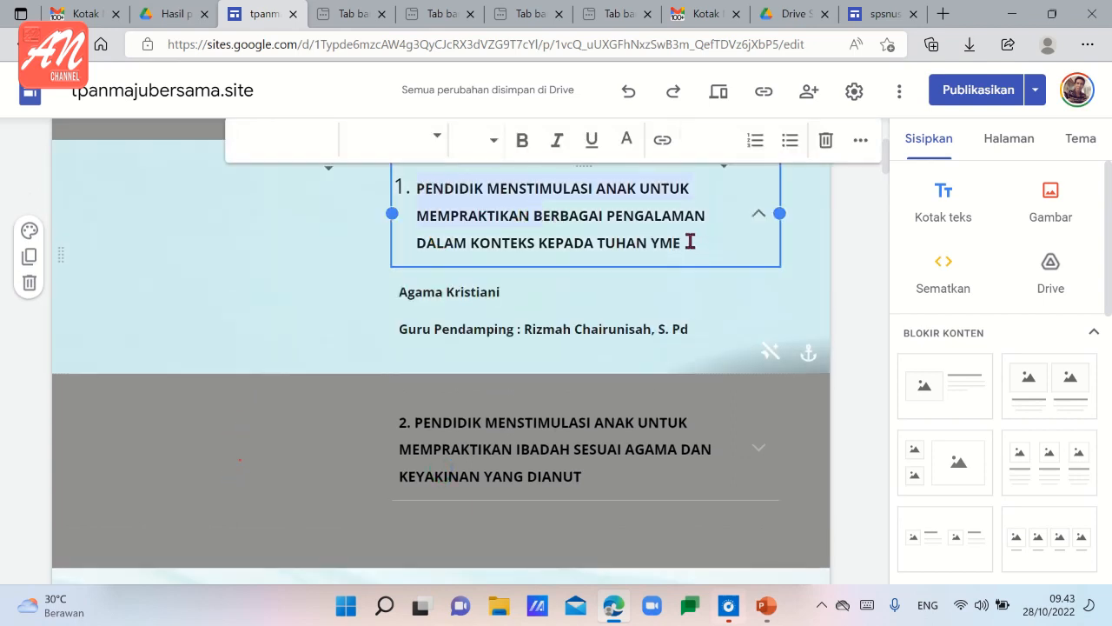
left_click(423, 186)
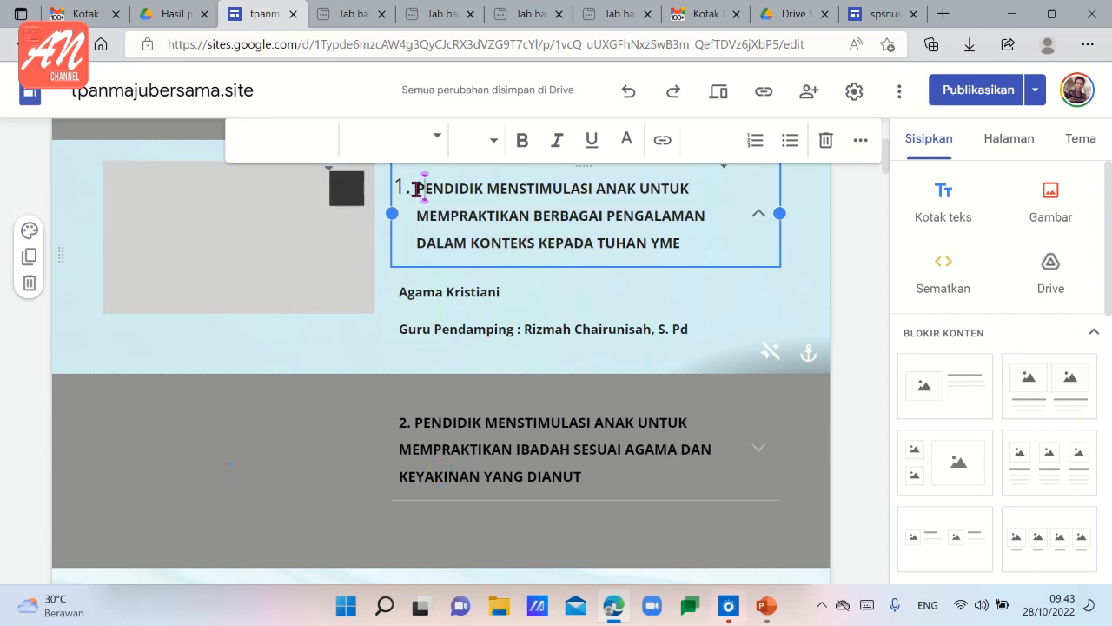
left_click_drag(417, 187, 658, 251)
Return to spsnusa.sites and paste the copied heading 1 text into the heading of the new content block.
left_click(895, 14)
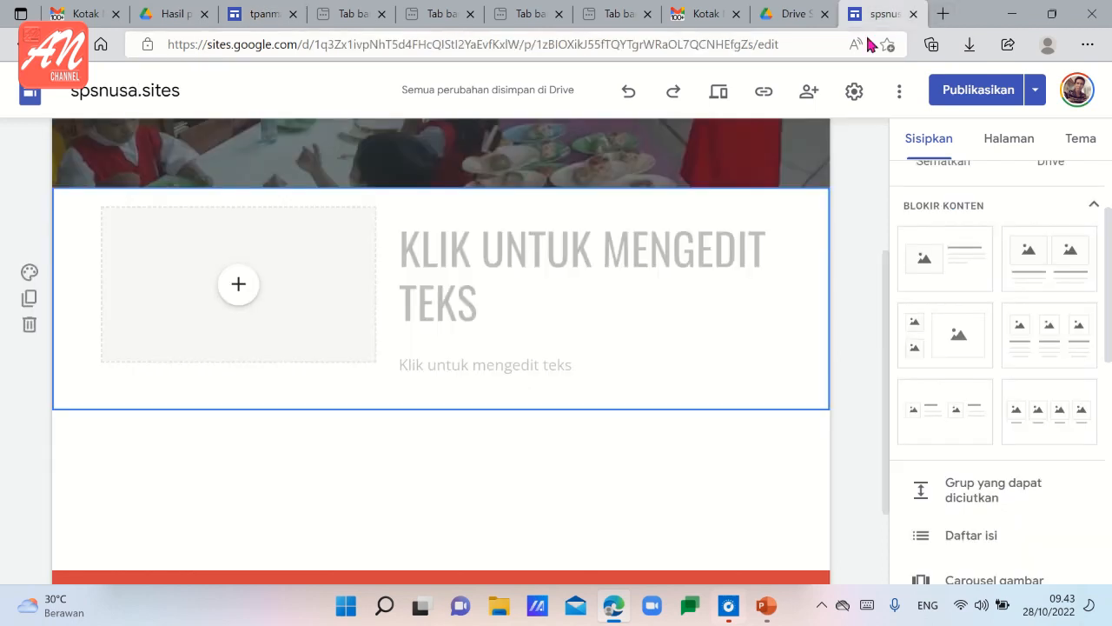
left_click(414, 246)
type("1 PENDIDIK MENSTIMULASI ANAK UNTUK MEMPRAKTIKAN BERBAGAI PENGALAMAN DALAM KONTEKS KEPADA TUHAN YME")
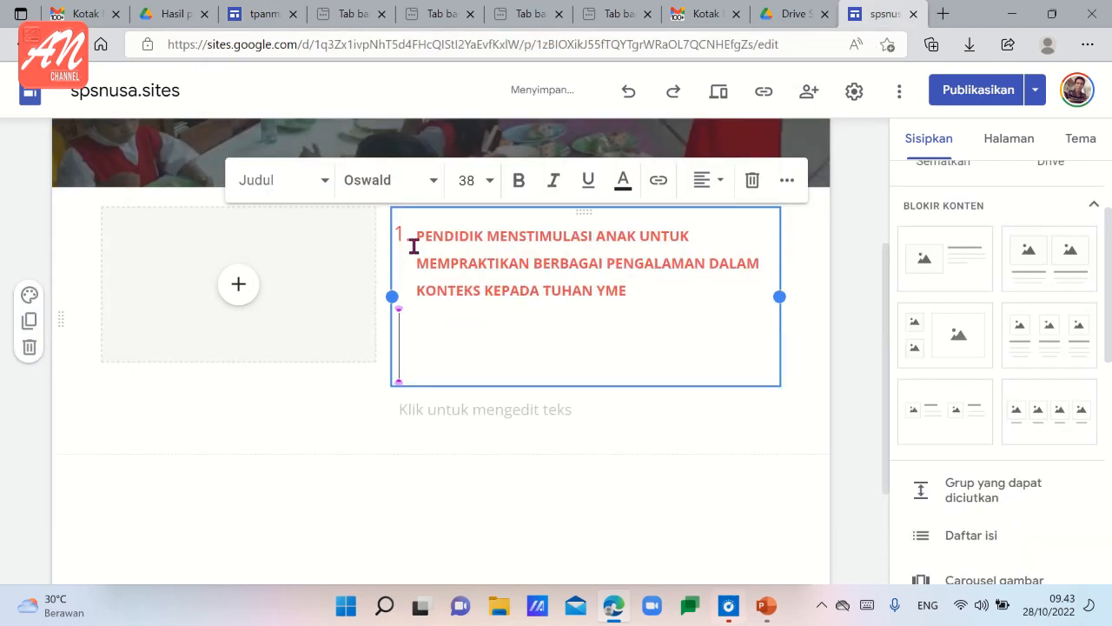
left_click(325, 180)
left_click(267, 272)
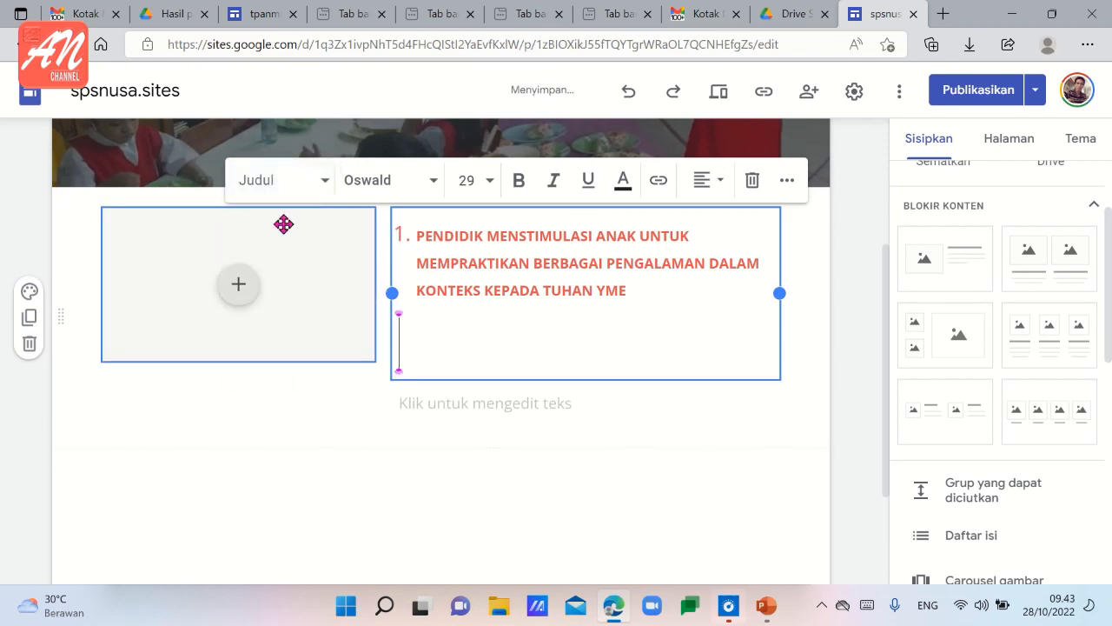
left_click(322, 184)
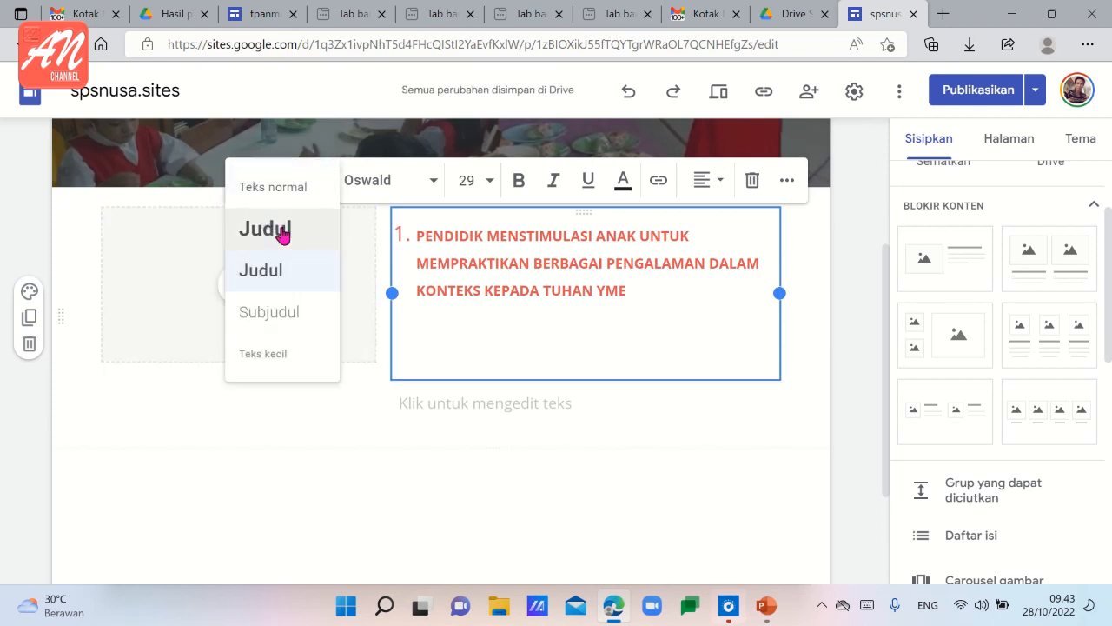
left_click(280, 228)
Apply the smaller Judul style to the pasted heading 1 text and set its font size to 14.
left_click_drag(415, 241, 670, 305)
left_click(319, 185)
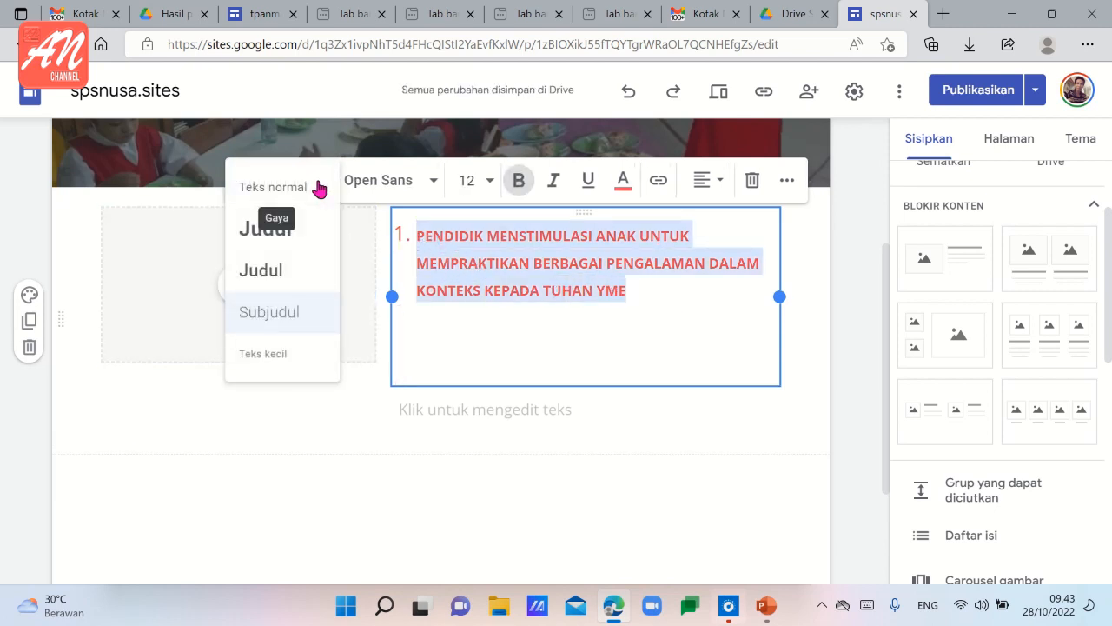
left_click(262, 270)
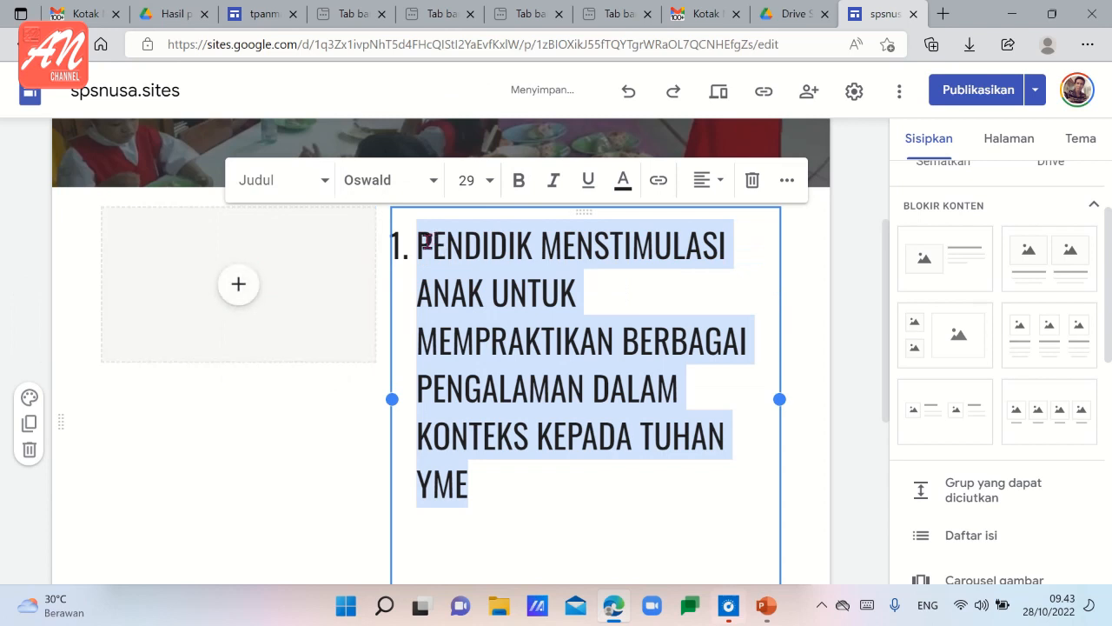
left_click_drag(469, 486, 411, 221)
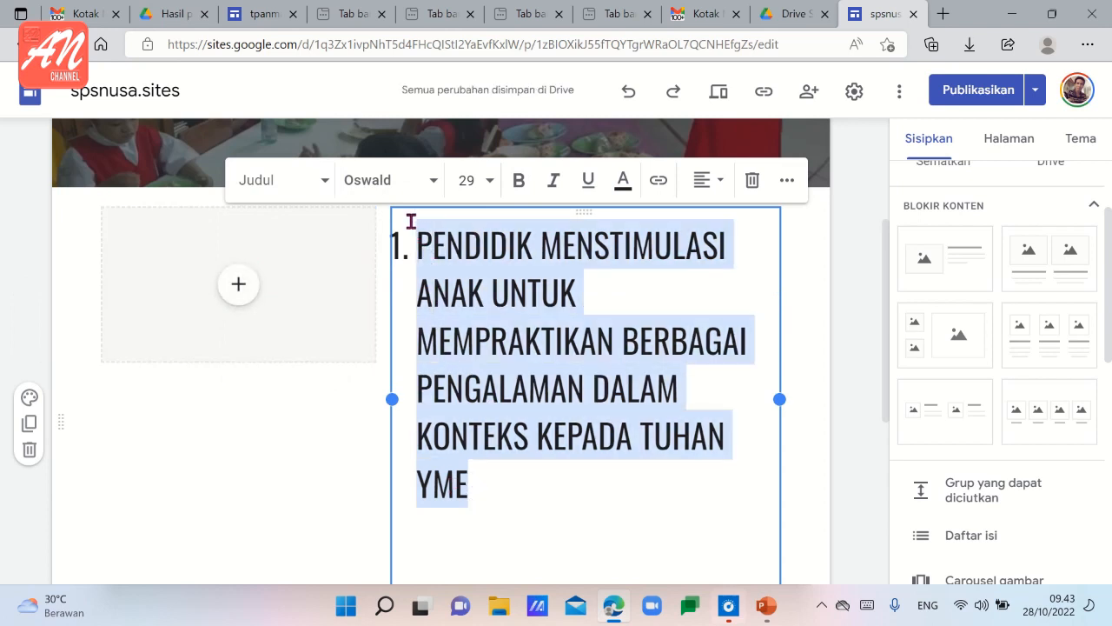
left_click(489, 183)
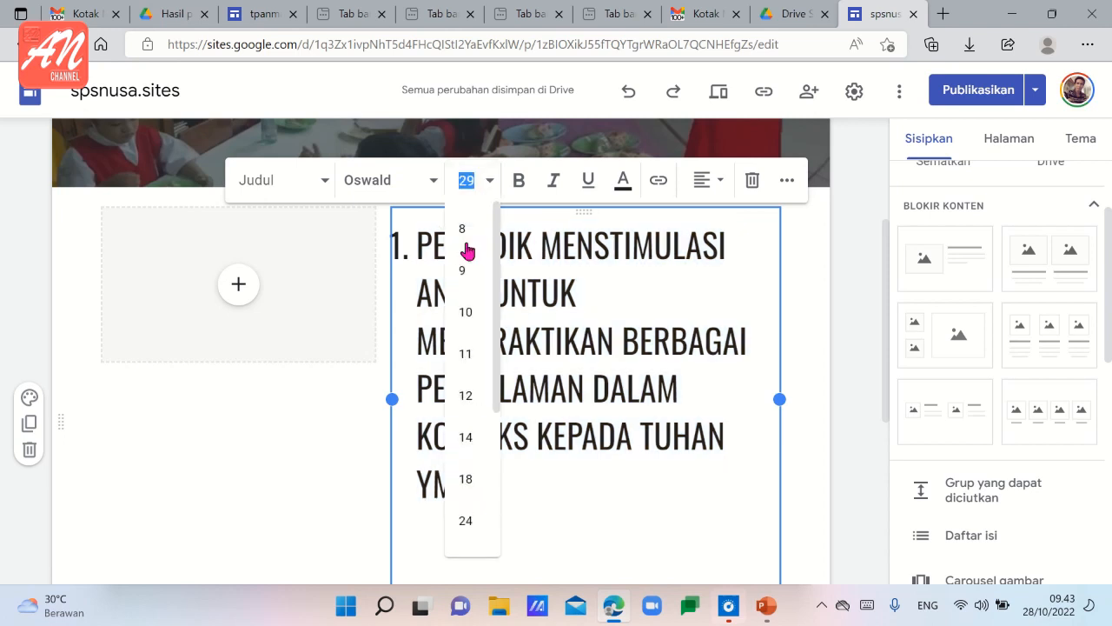
left_click(463, 437)
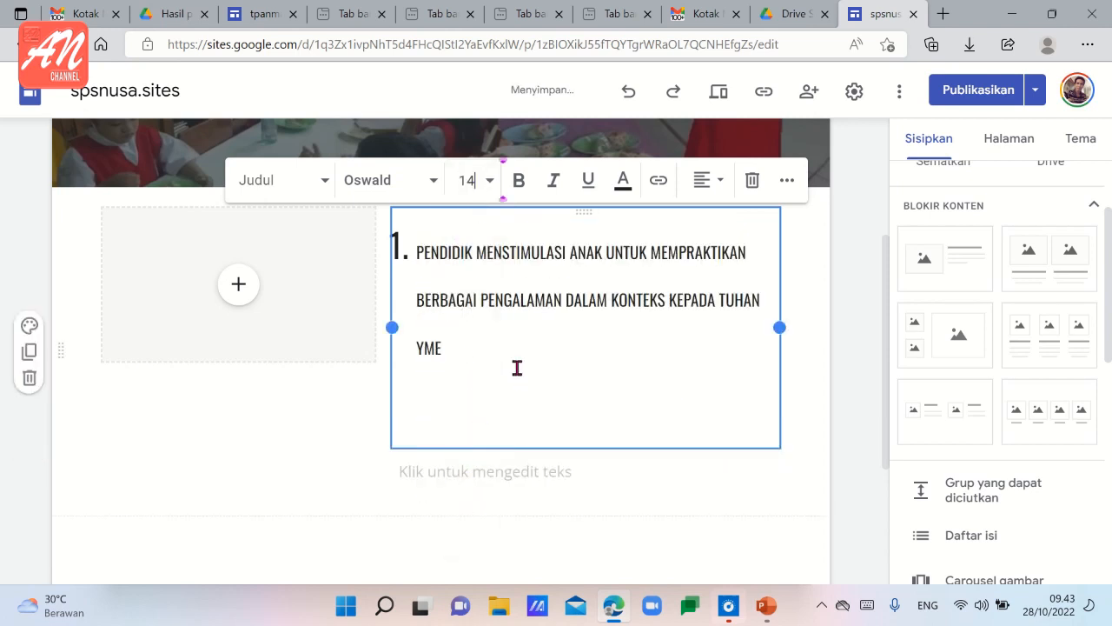
Justify the heading 1 text.
left_click_drag(512, 363, 458, 236)
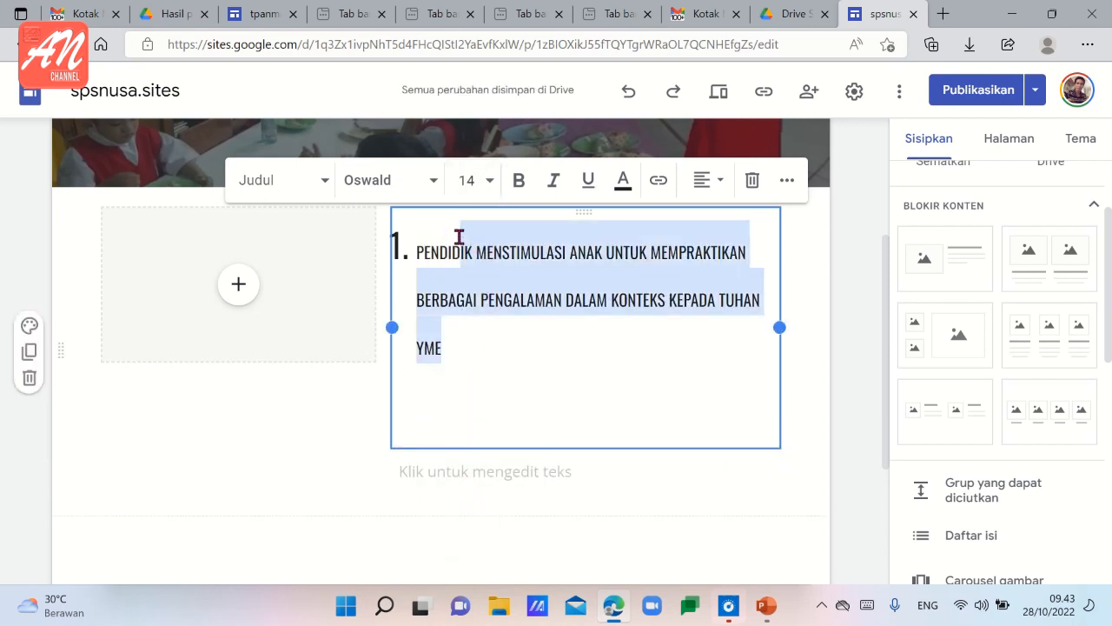
left_click(718, 181)
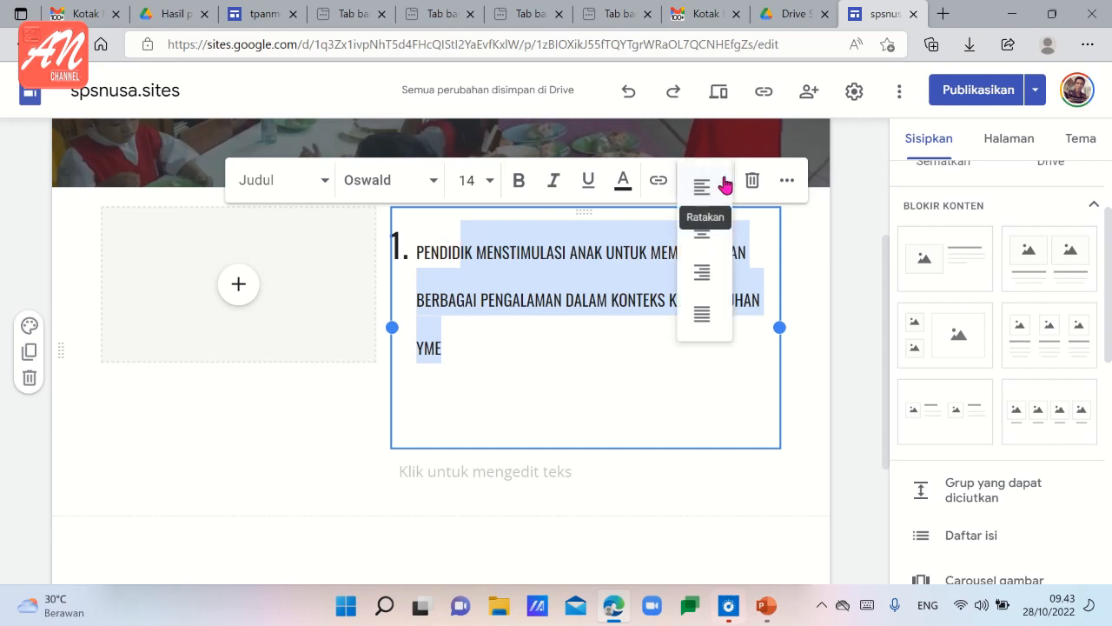
left_click(699, 316)
left_click(565, 377)
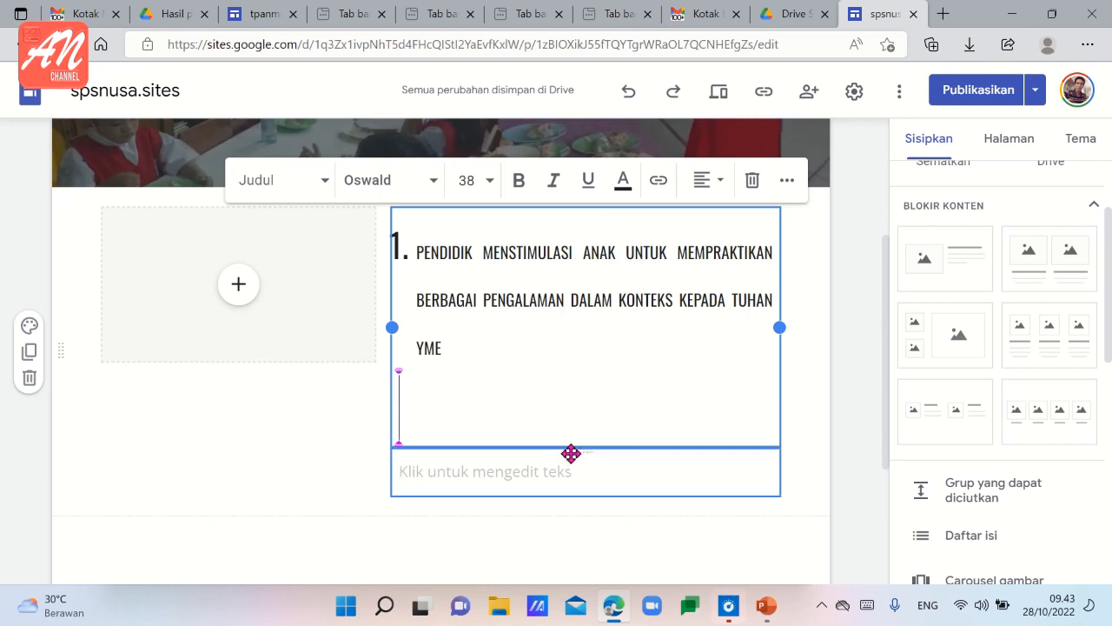
Search Google Drive for "video" from the block's image placeholder and insert the video-call recording there.
left_click(326, 393)
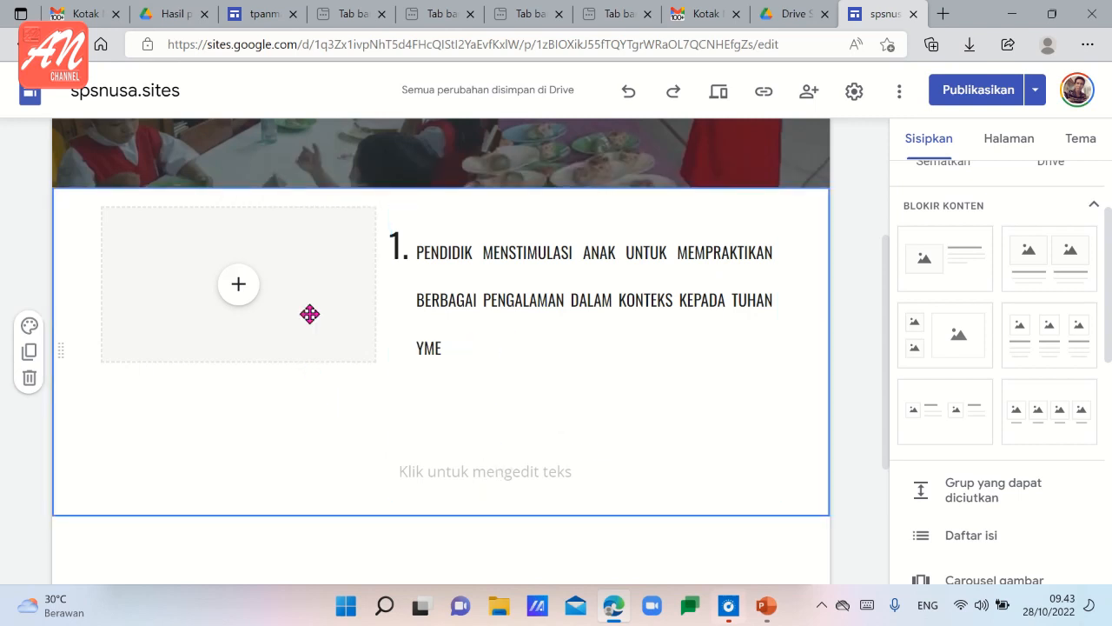
left_click(236, 292)
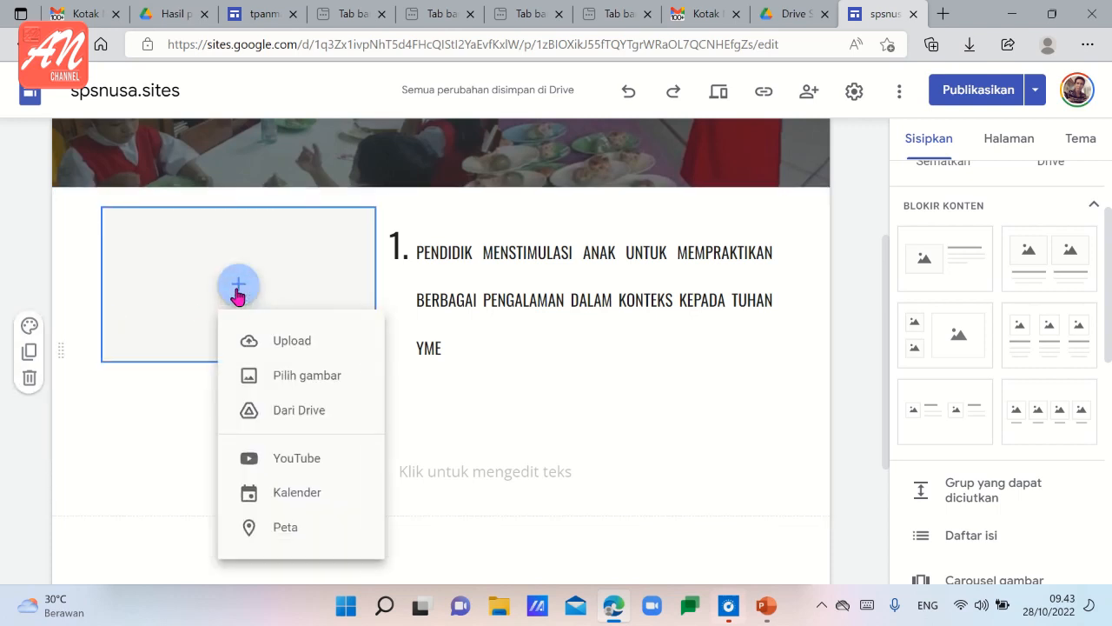
left_click(299, 412)
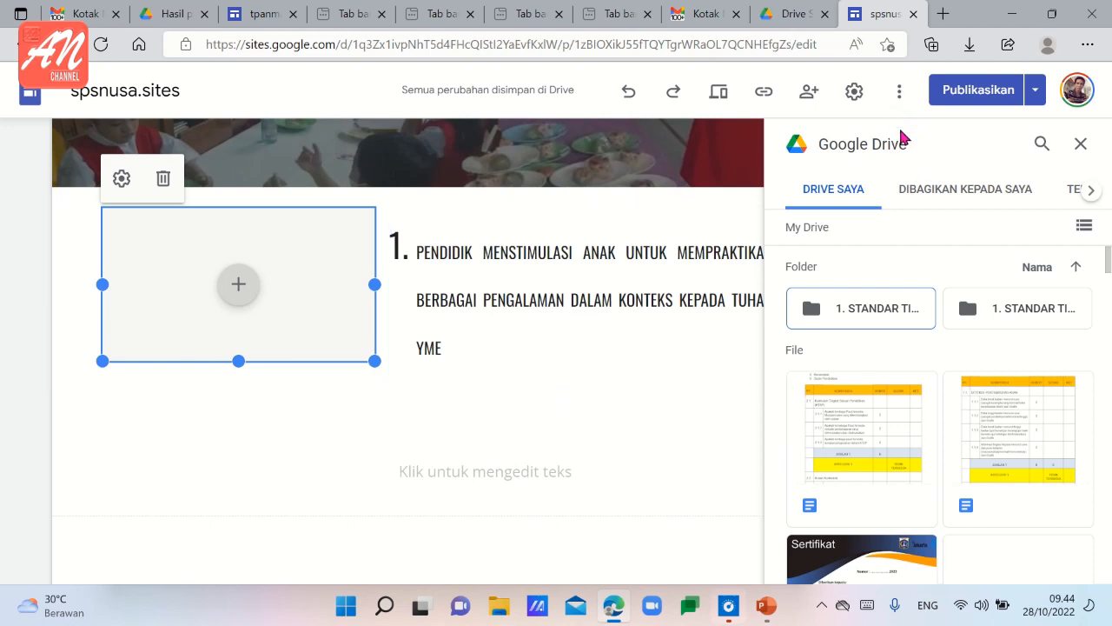
left_click(1043, 144)
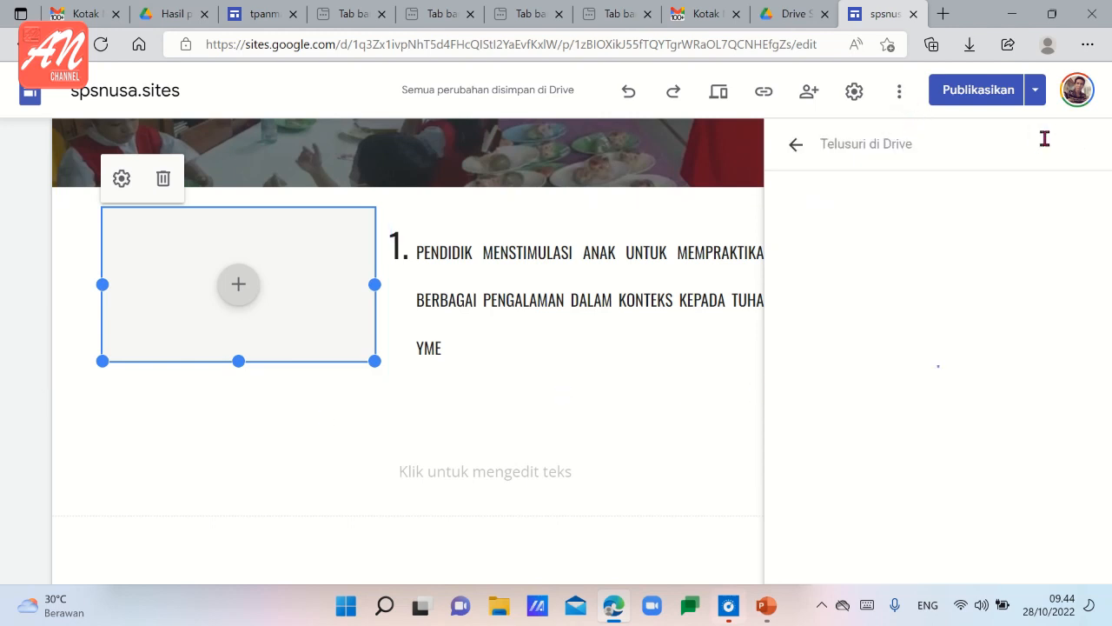
type("V")
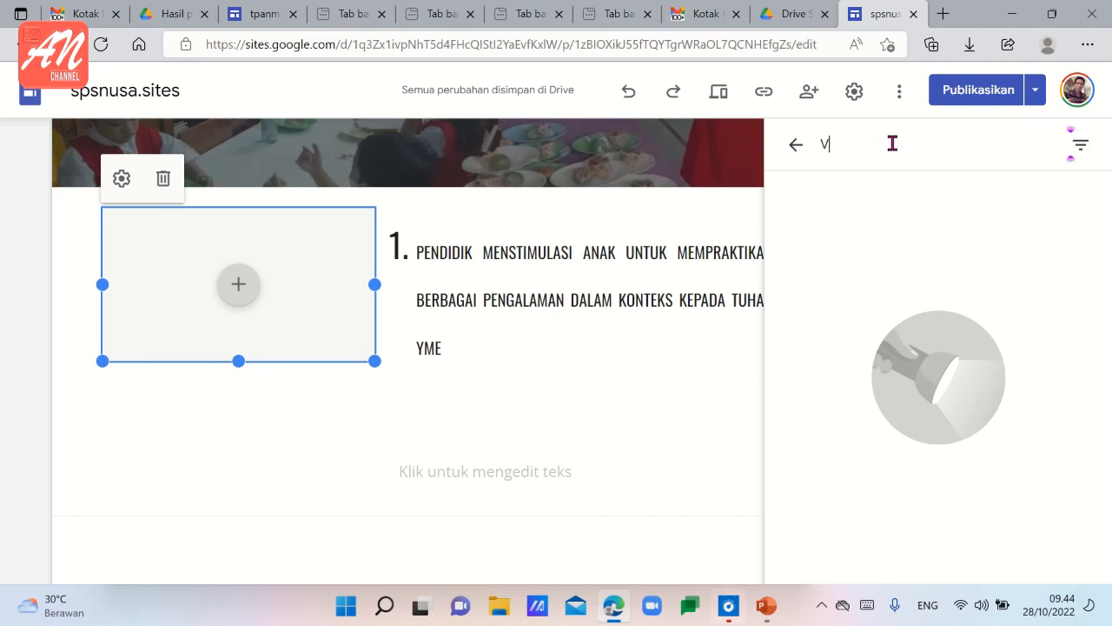
type("IDEO")
key("ctrl+a")
key("BackSpace")
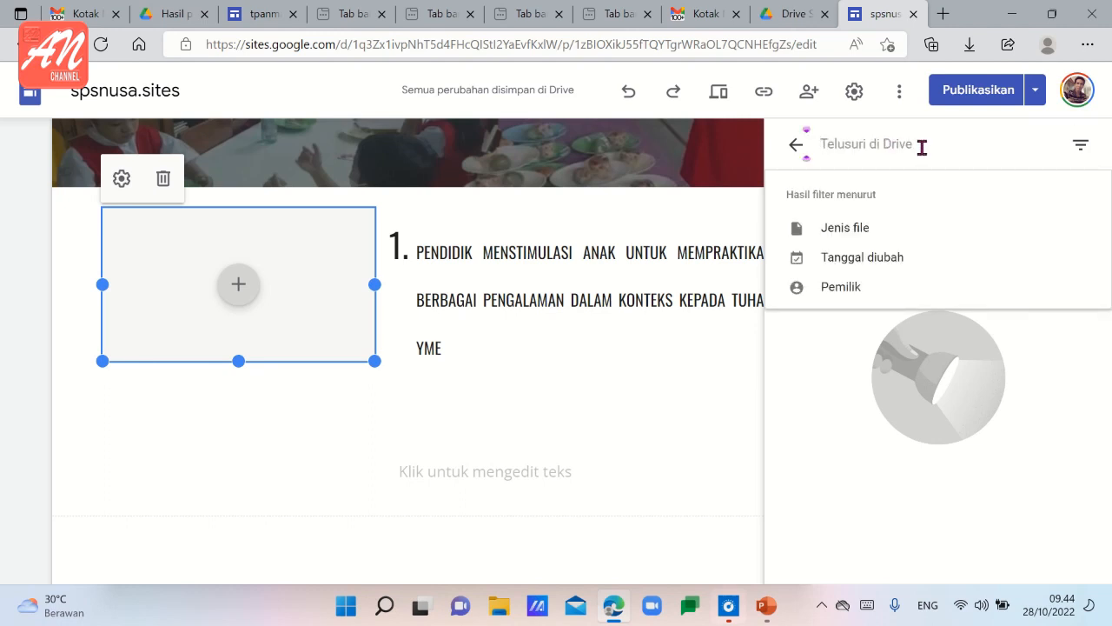
type("VID")
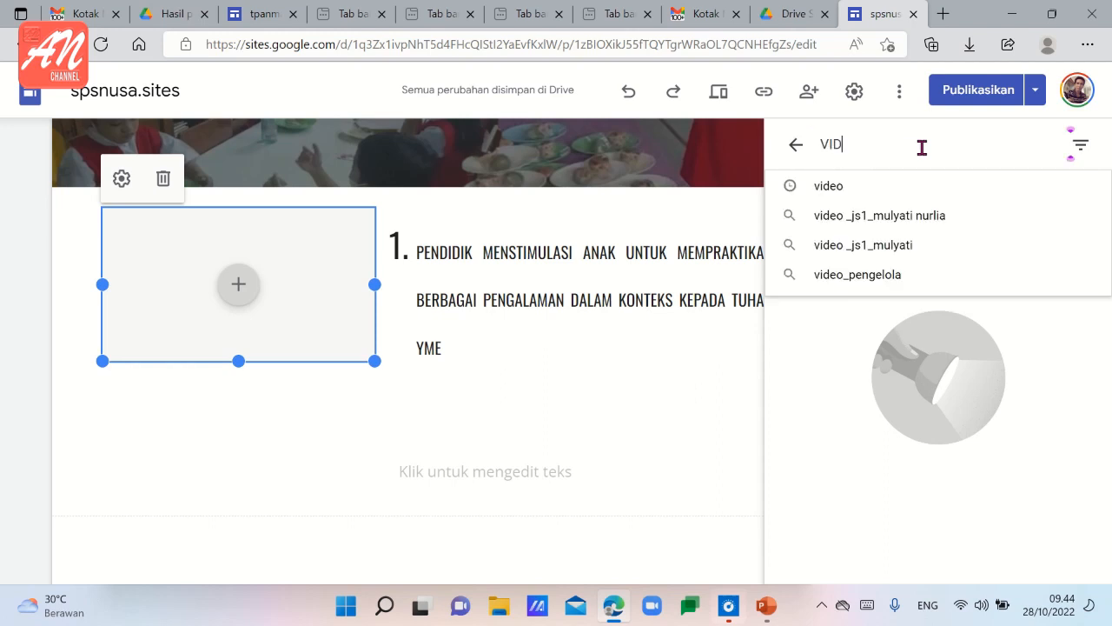
type("EO")
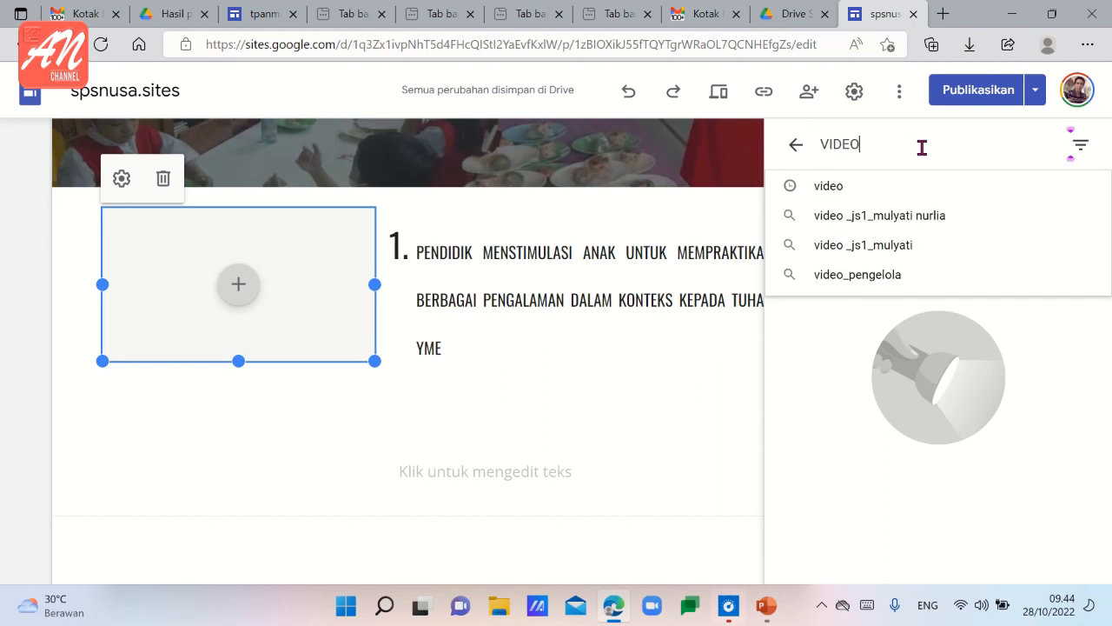
left_click(875, 188)
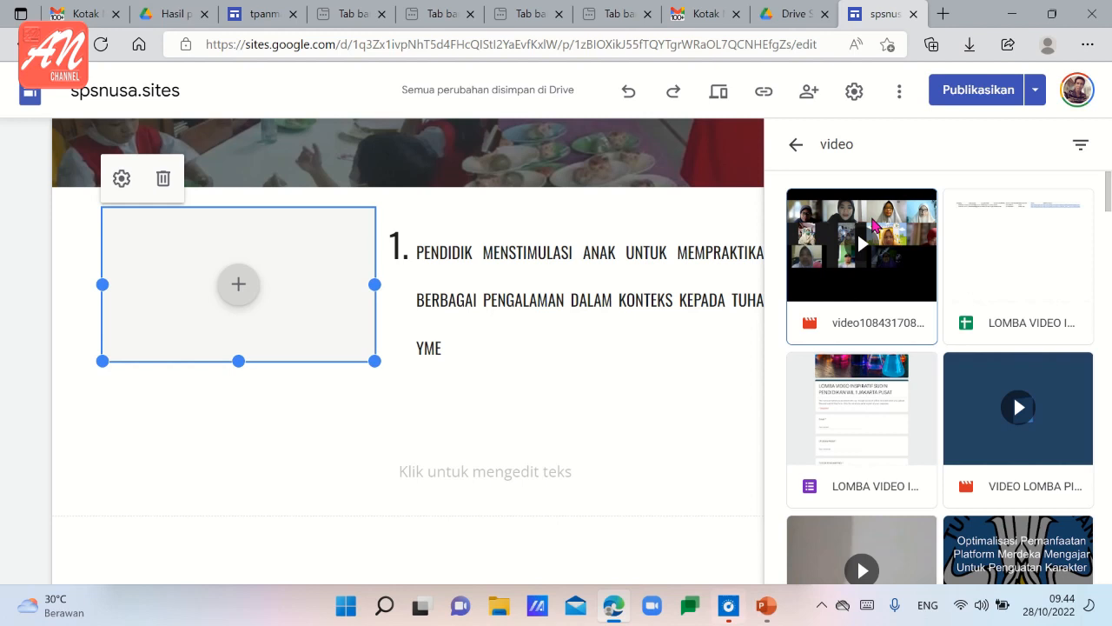
left_click(873, 225)
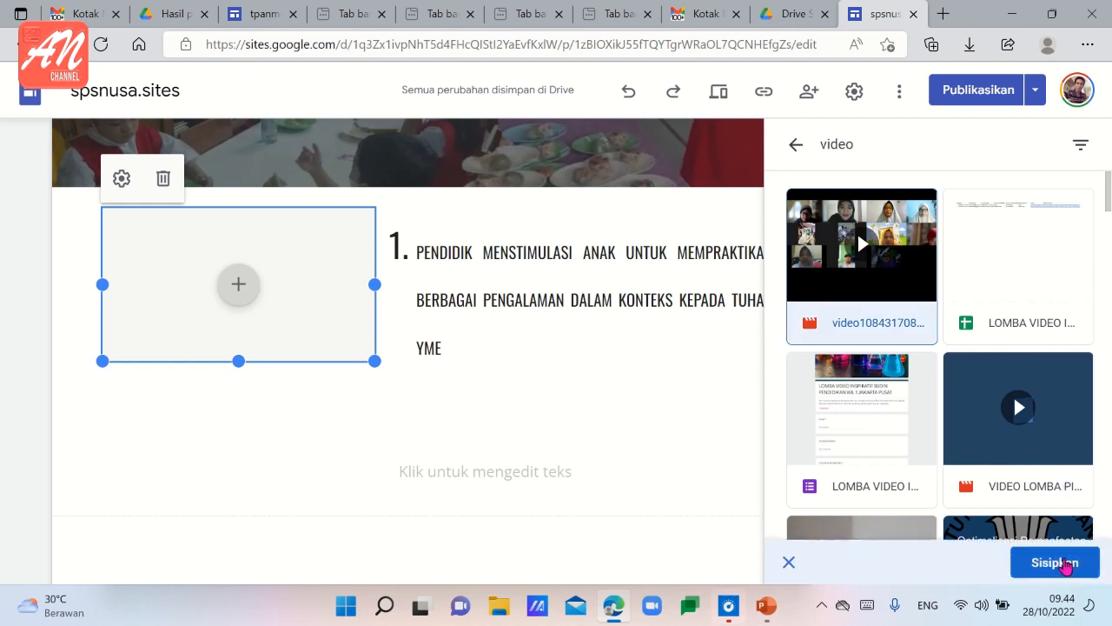
left_click(1065, 565)
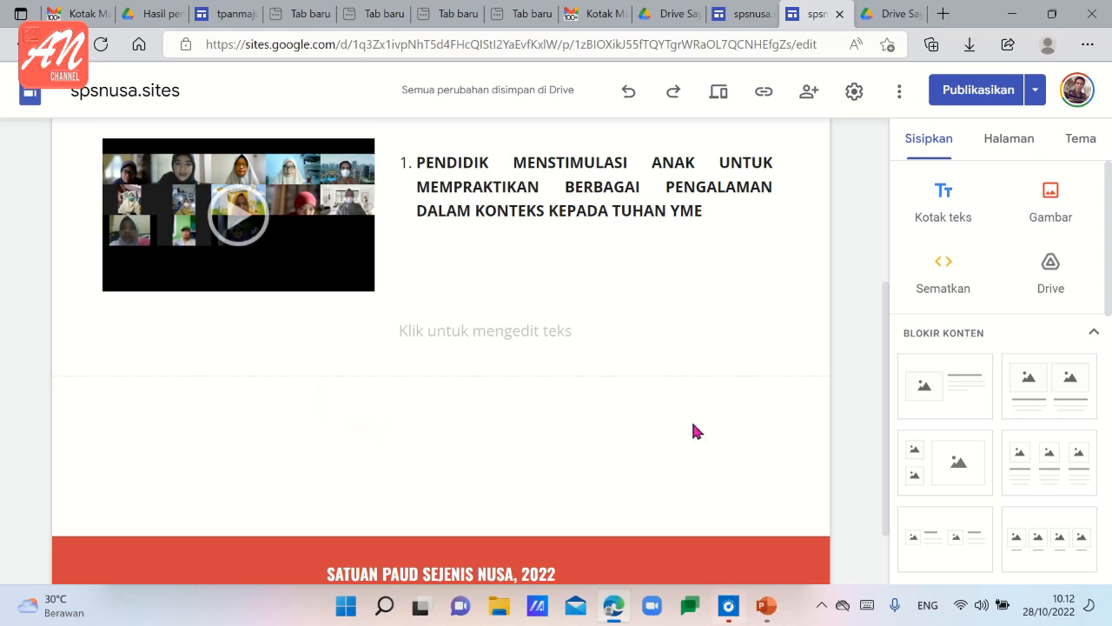
Add a second content block with one image placeholder below the first and set its heading to the Teks normal style.
scroll(931, 394, "down", 1)
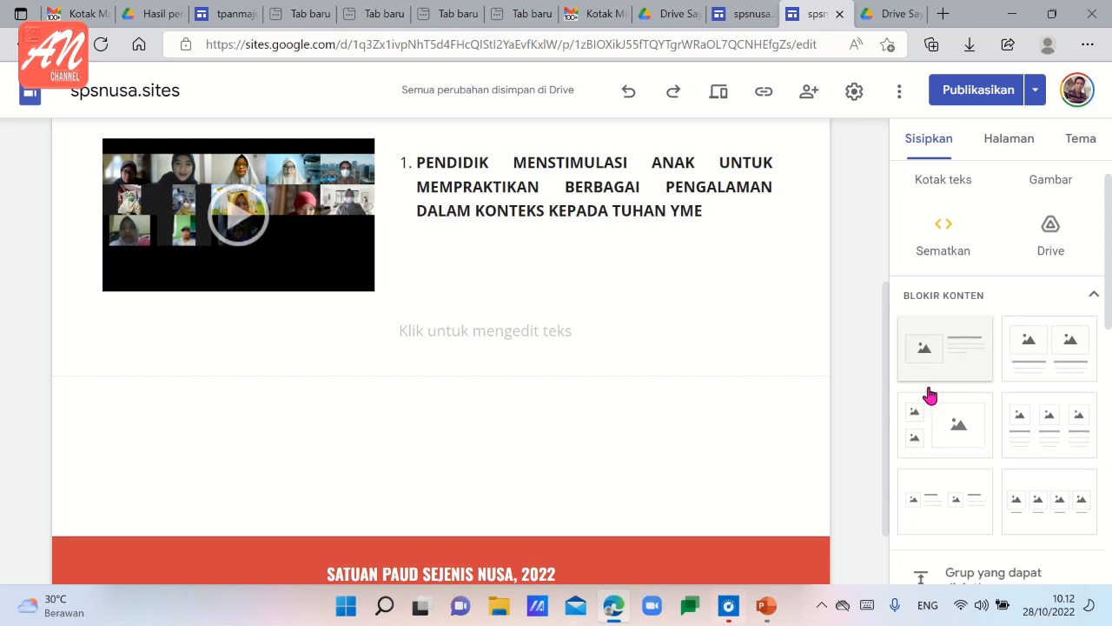
left_click(927, 341)
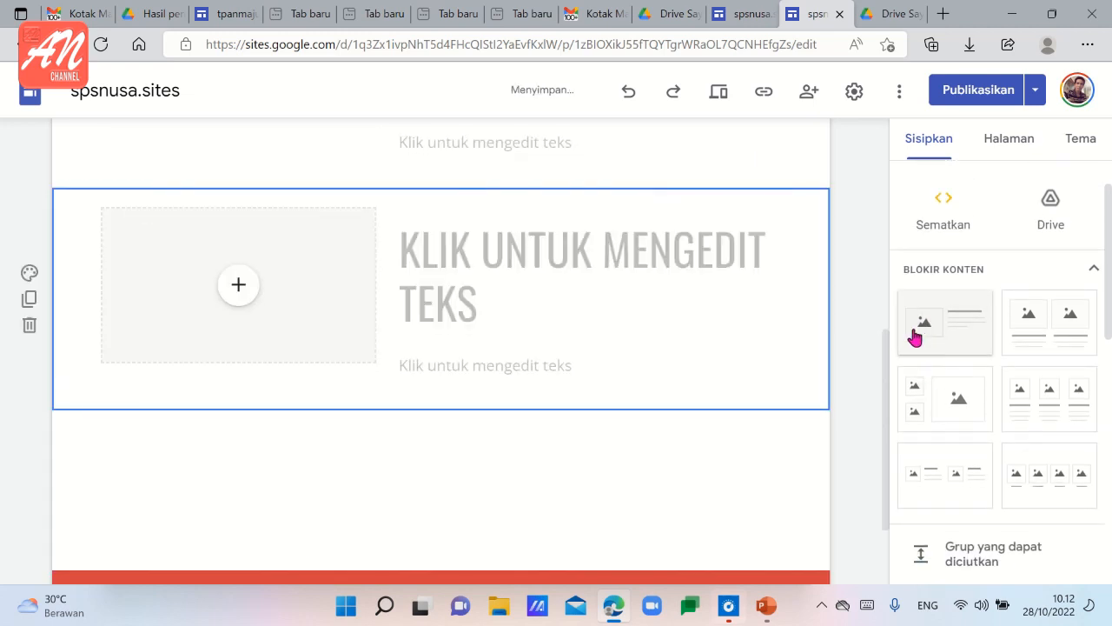
left_click(405, 251)
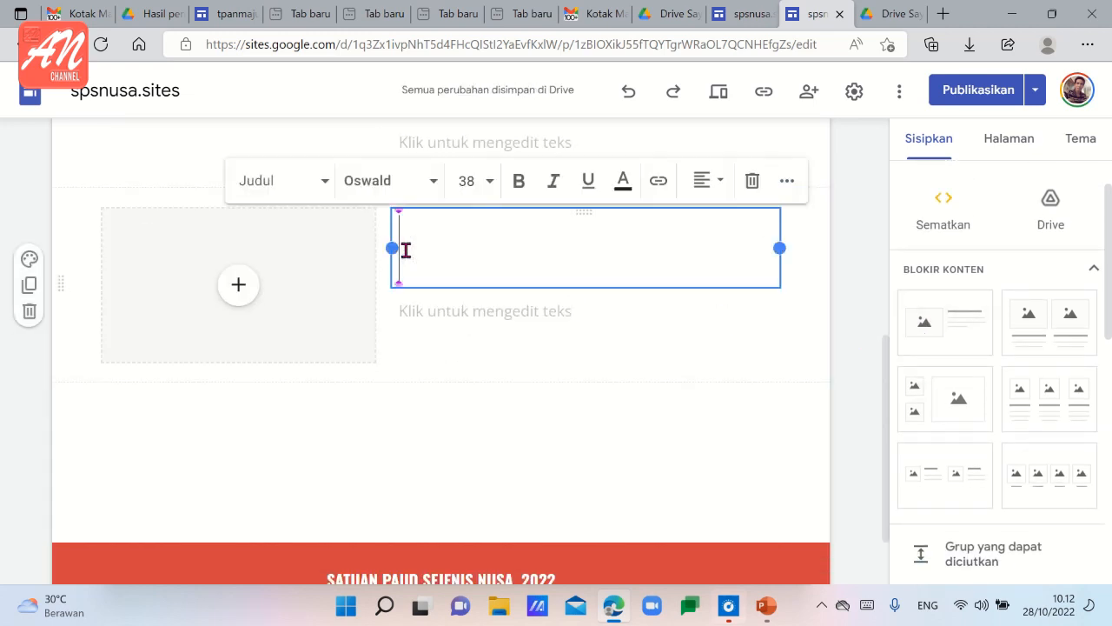
left_click(321, 193)
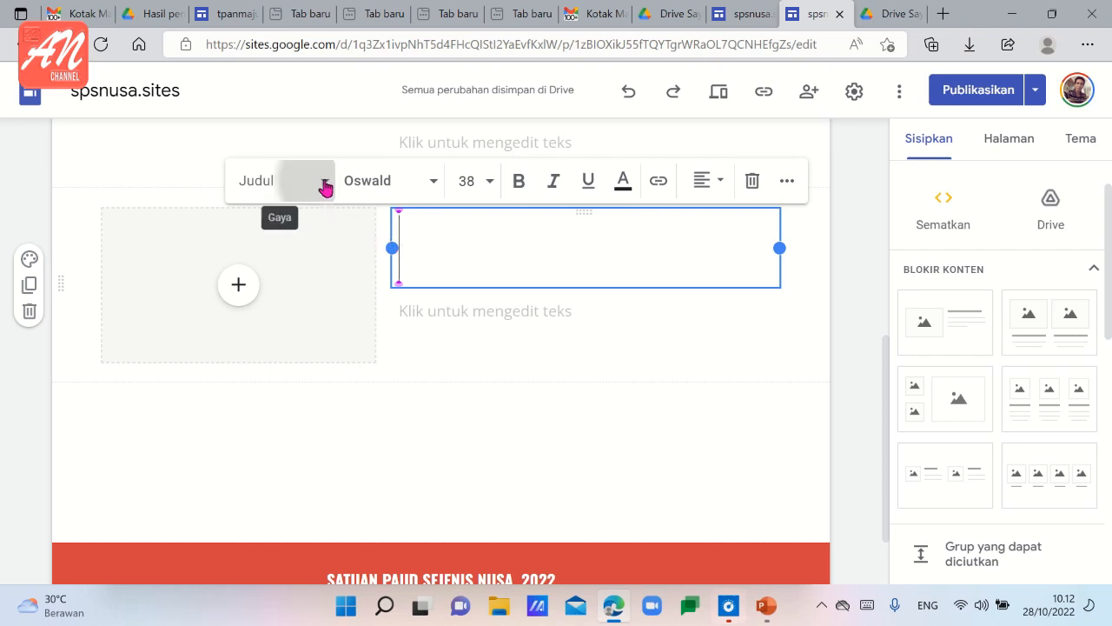
left_click(293, 190)
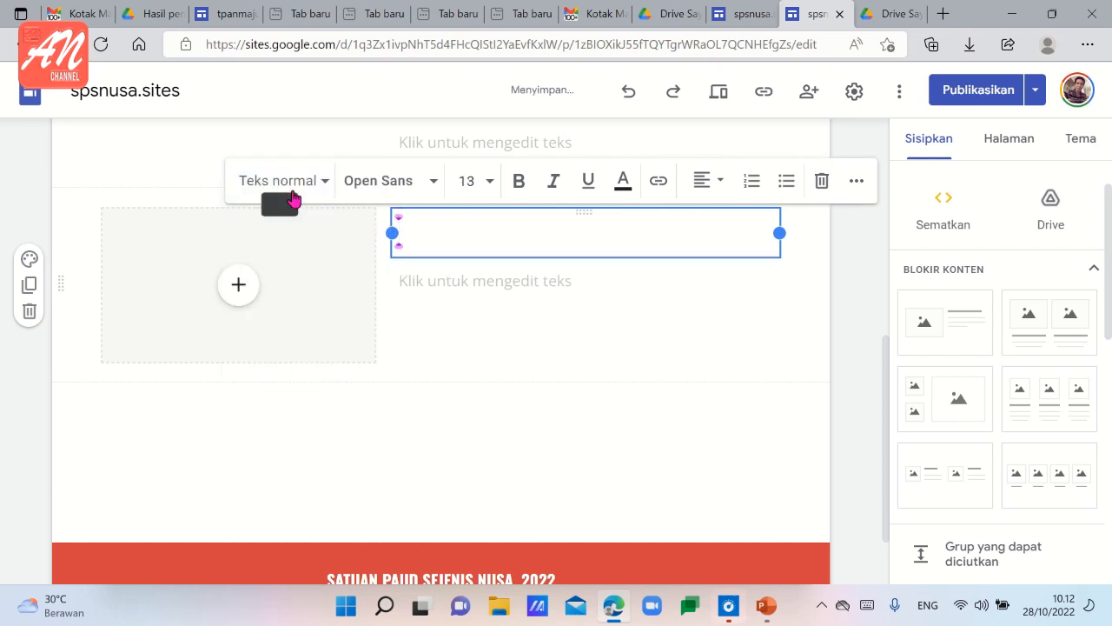
Copy the heading 2 text from the tpanmajubersama.site page and paste it into the second block's heading on spsnusa.sites.
left_click(224, 14)
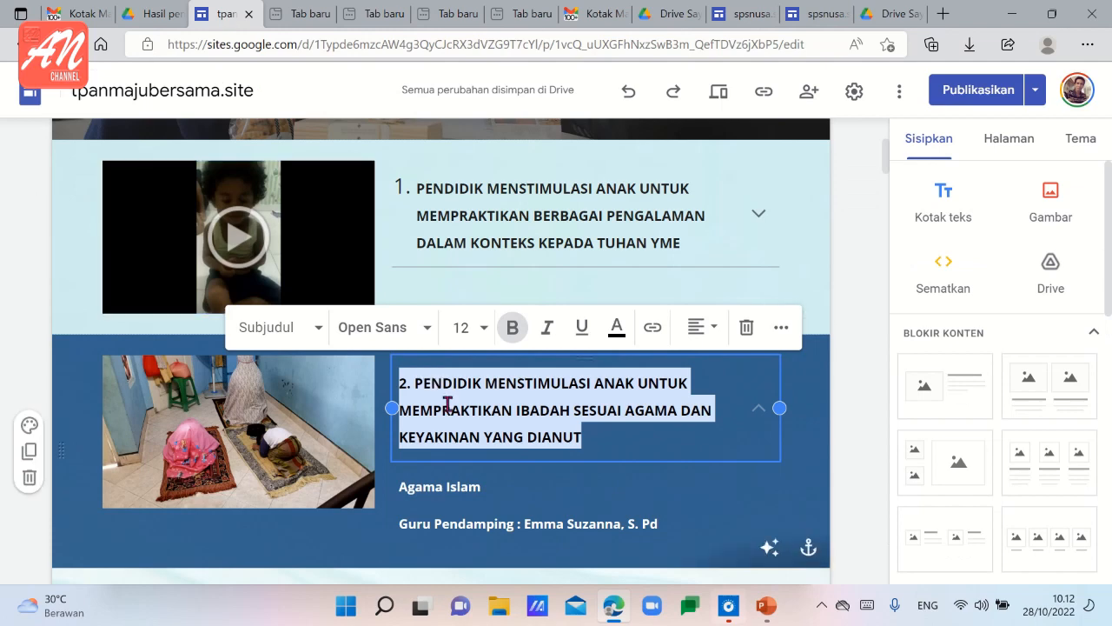
type("2. PENDIDIK MENSTIMULASI ANAK UNTUK MEMPRAKTIKAN IBADAH SESUAI AGAMA DAN KEYAKINAN YANG DIANUT")
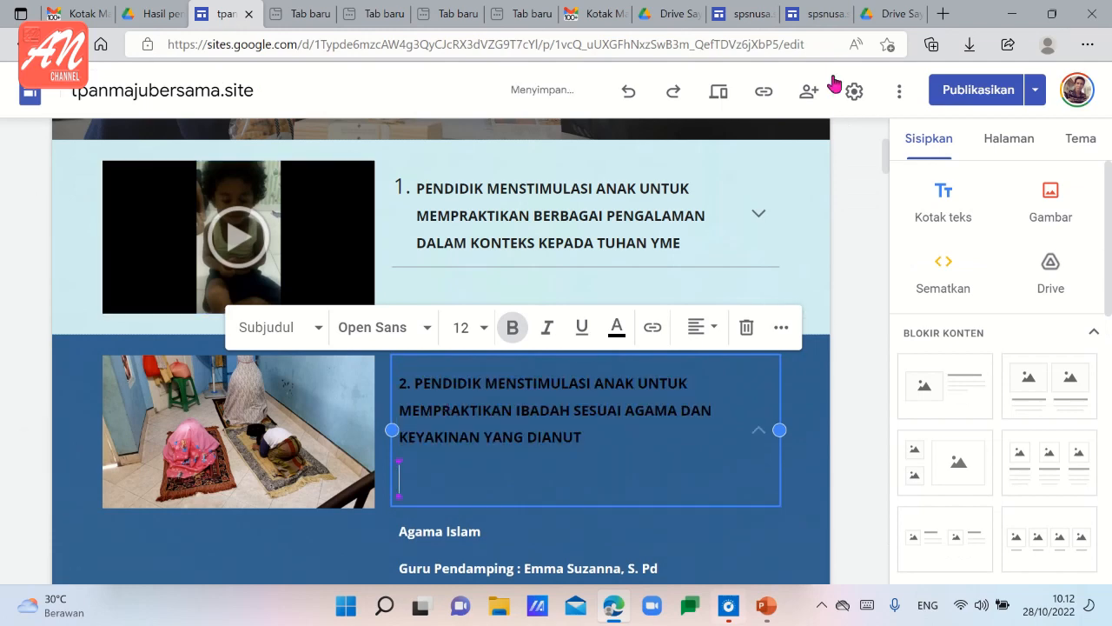
left_click(828, 19)
scroll(666, 194, "up", 3)
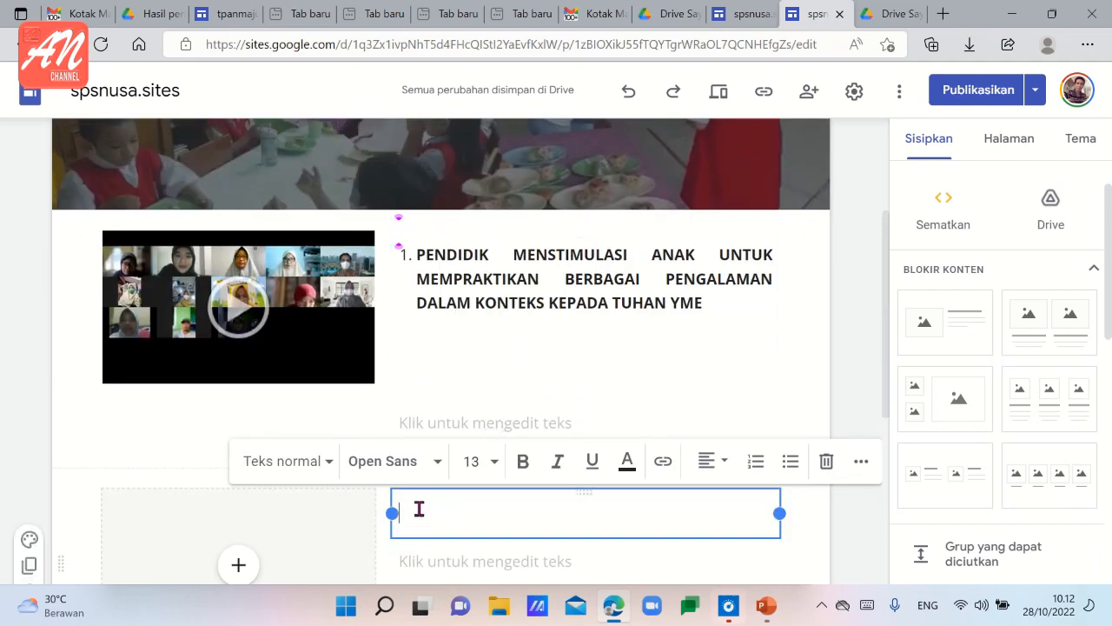
type("2. PENDIDIK MENSTIMULASI ANAK UNTUK MEMPRAKTIKAN IBADAH SESUAI AGAMA DAN KEYAKINAN YANG DIANUT")
Justify the heading 2 text in the second block.
left_click_drag(591, 496, 547, 435)
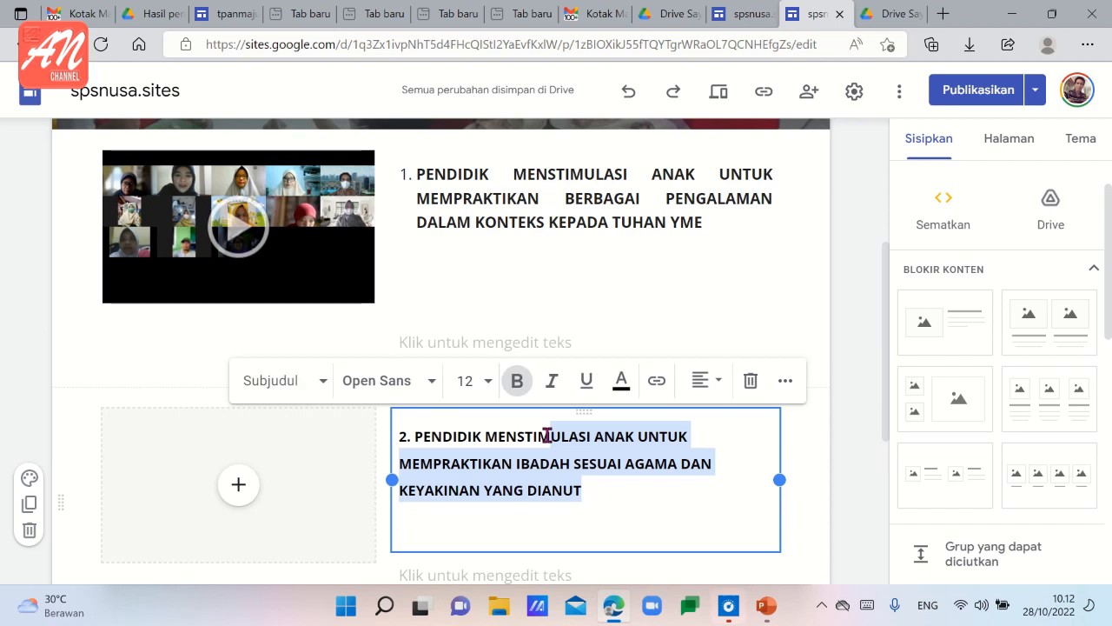
left_click(710, 382)
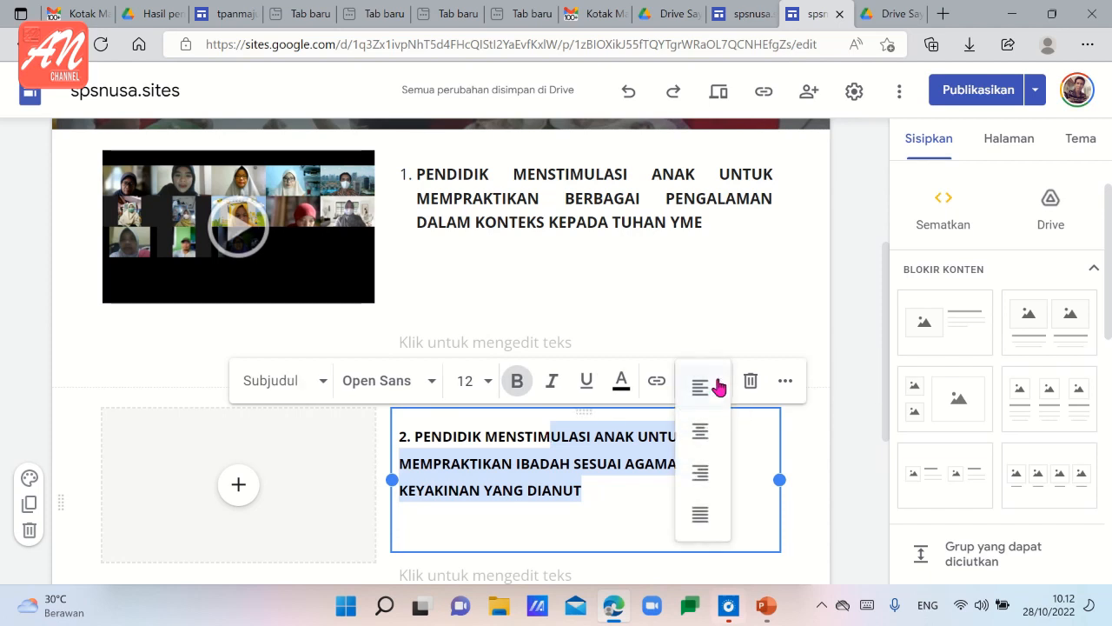
left_click(702, 512)
scroll(383, 487, "down", 2)
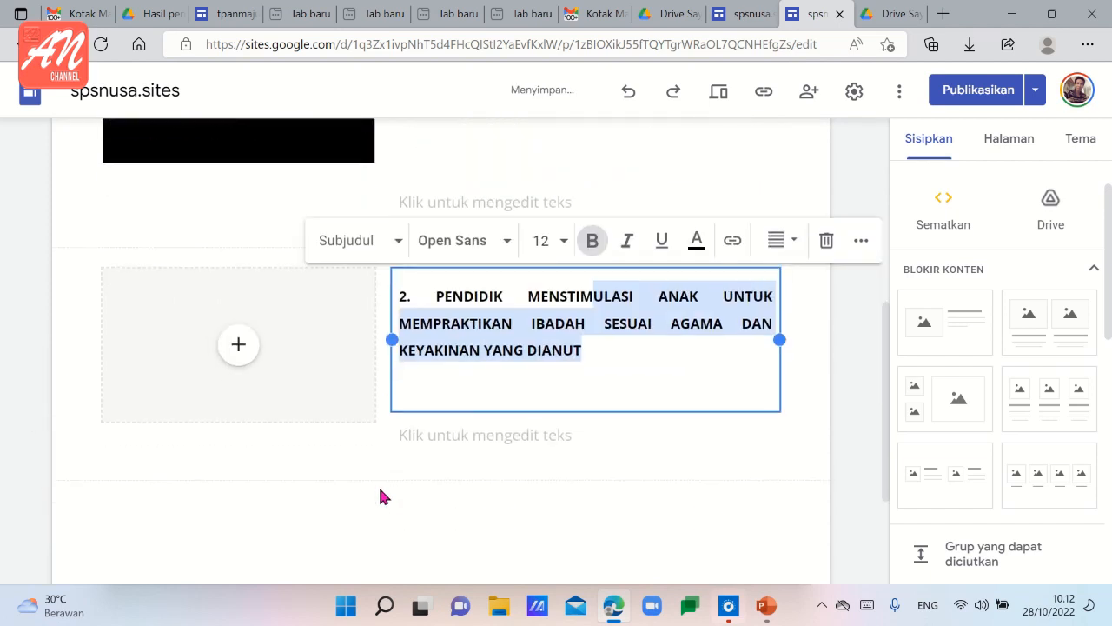
left_click(393, 477)
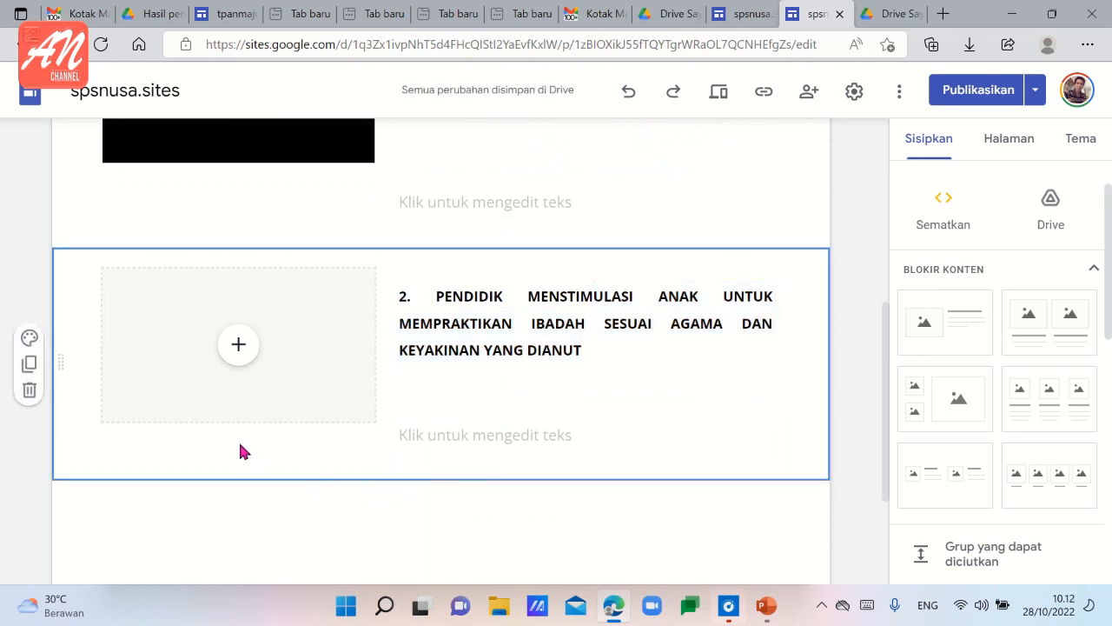
Open the Google Drive picker from the second block's image placeholder and search for "VIDEO".
left_click(237, 372)
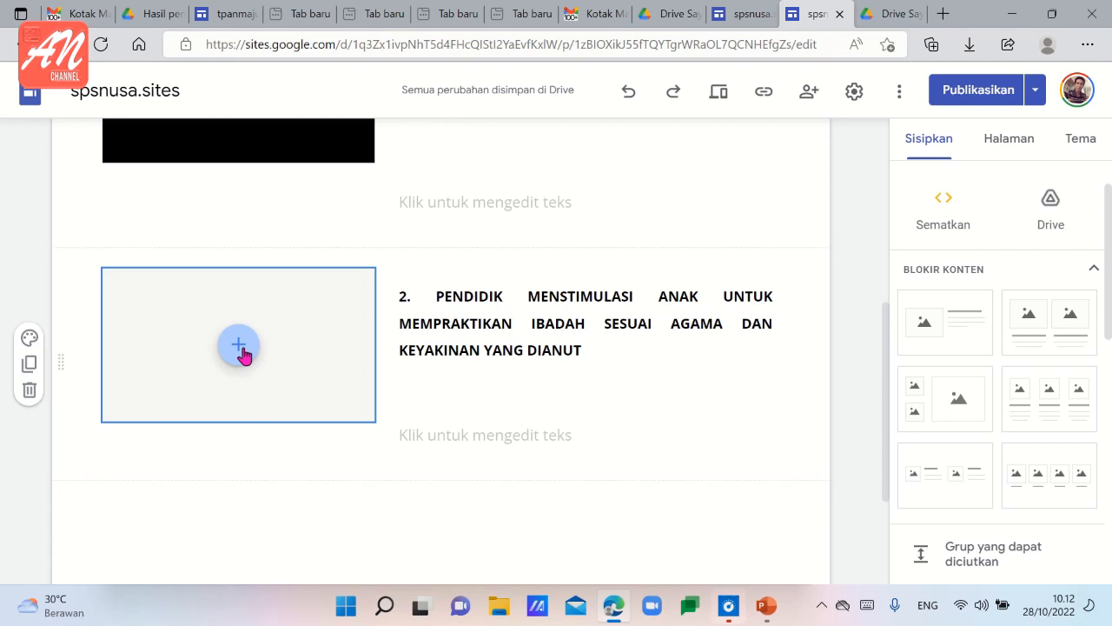
left_click(280, 430)
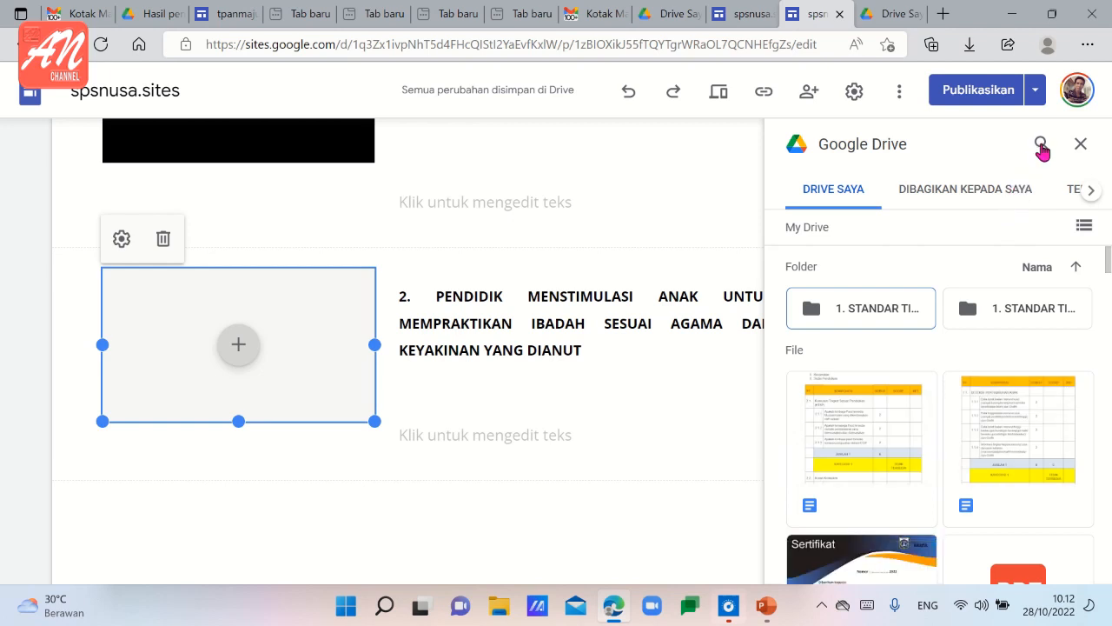
left_click(1042, 144)
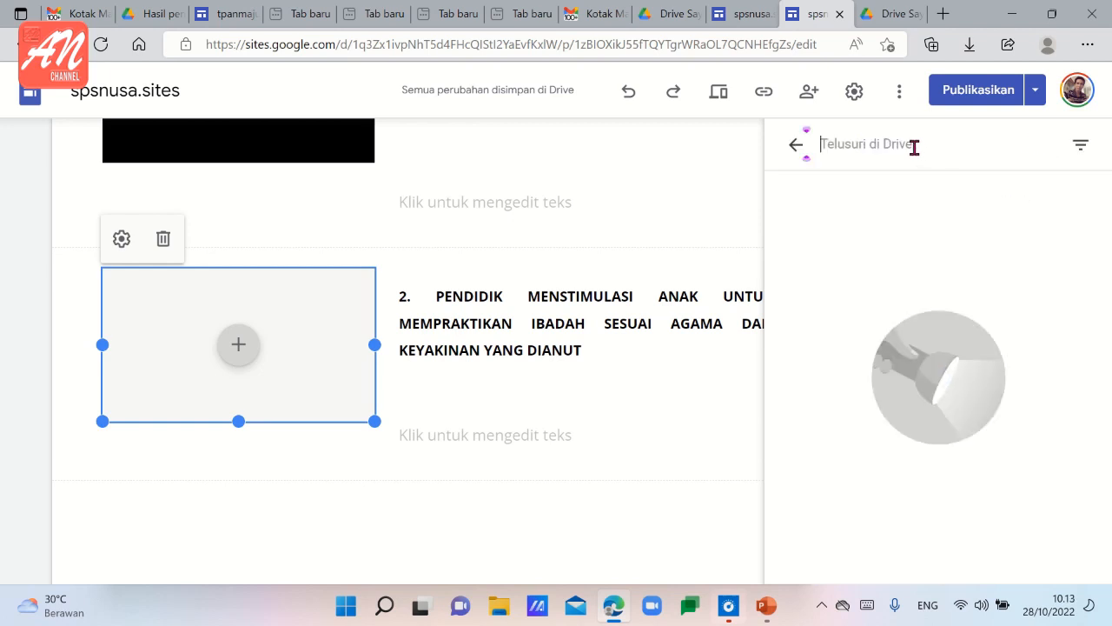
type("VIDE")
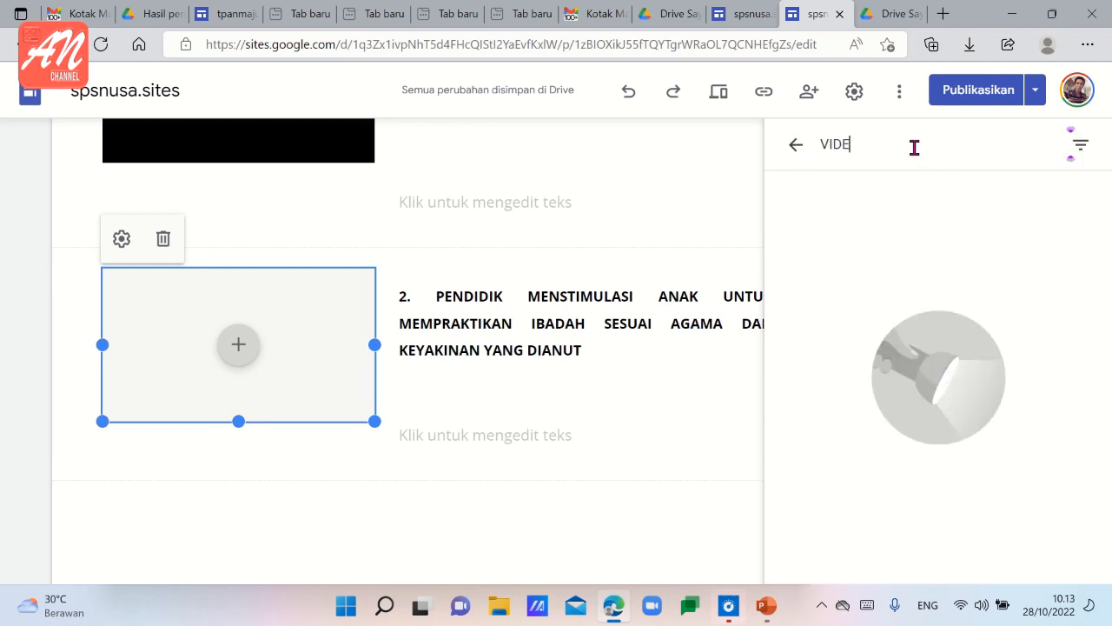
type("O")
key("ctrl+BackSpace")
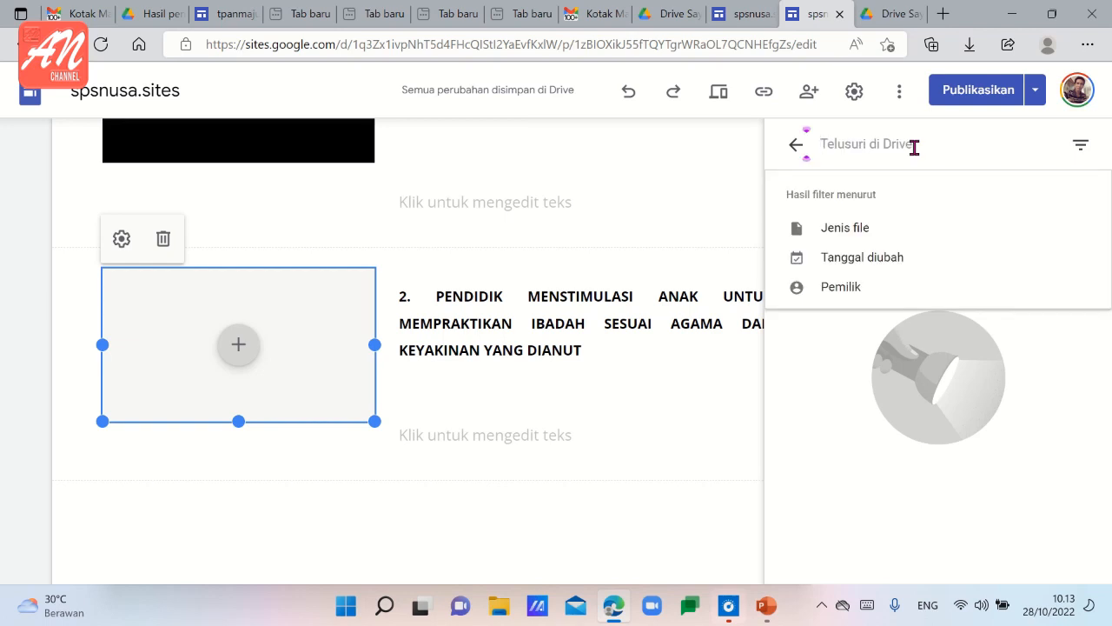
type("VIDE")
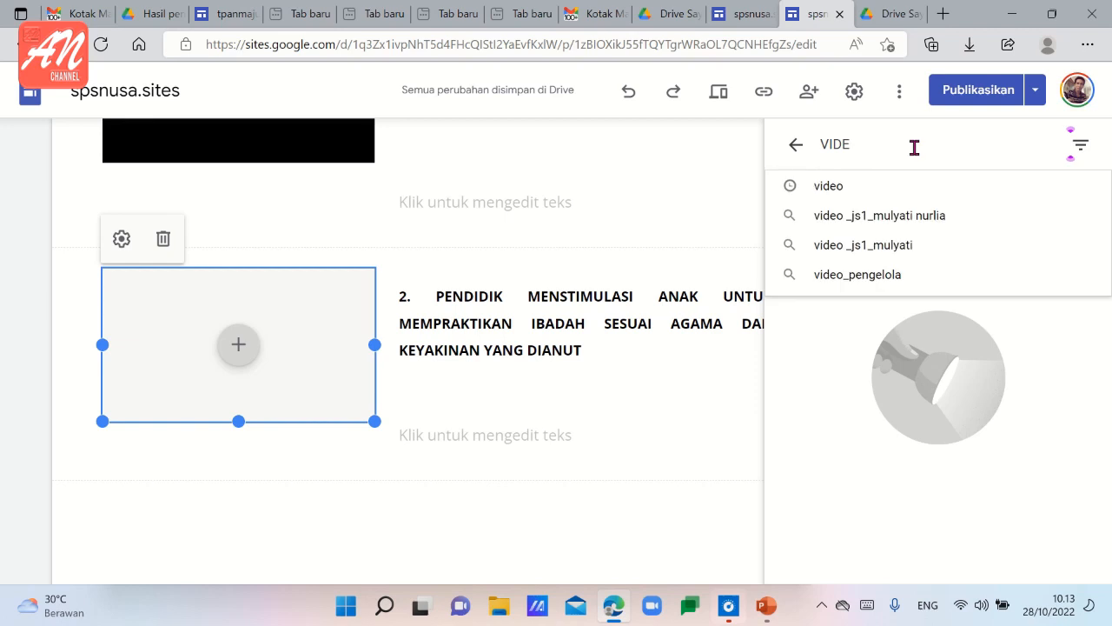
key("Return")
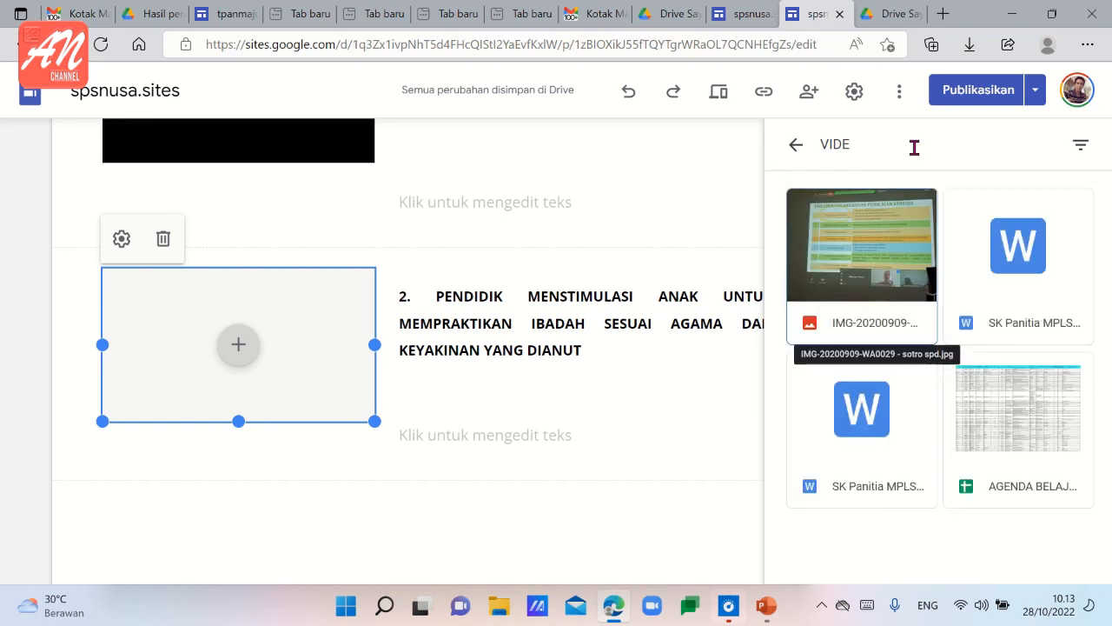
left_click(915, 141)
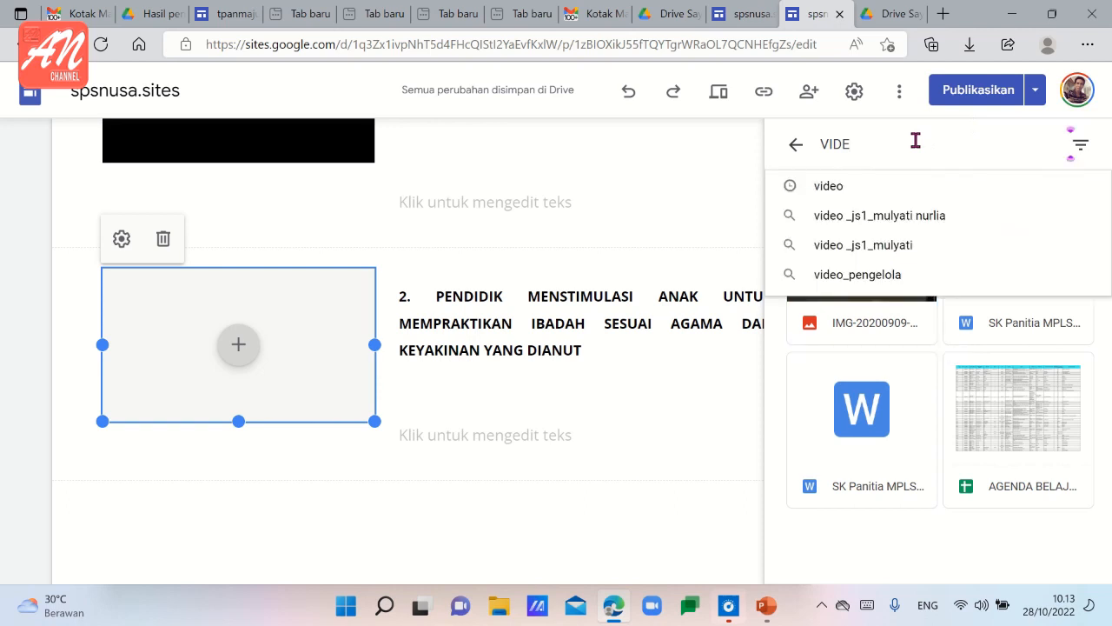
type("O")
key("Return")
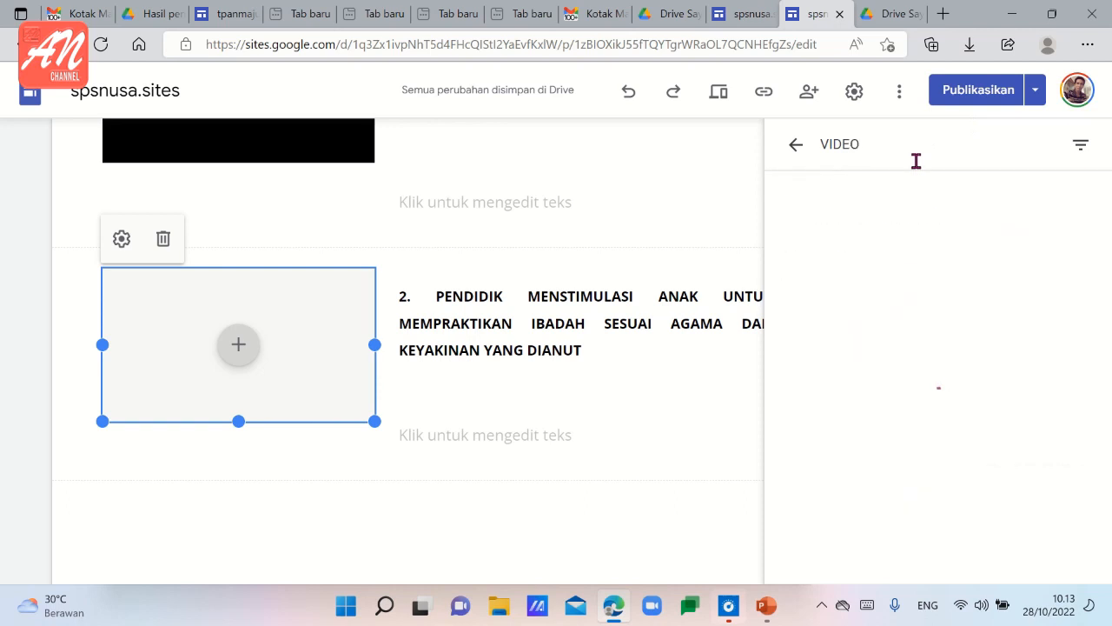
Insert the Video_TUTOR_P... video from the Drive results into the second block's placeholder.
scroll(984, 371, "down", 3)
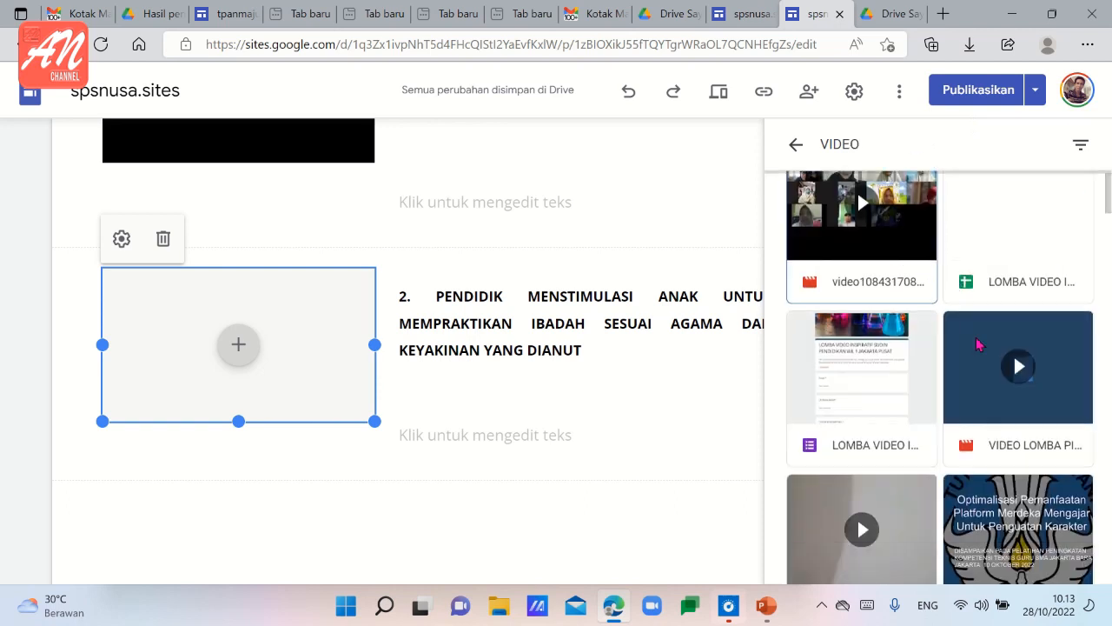
scroll(983, 371, "down", 3)
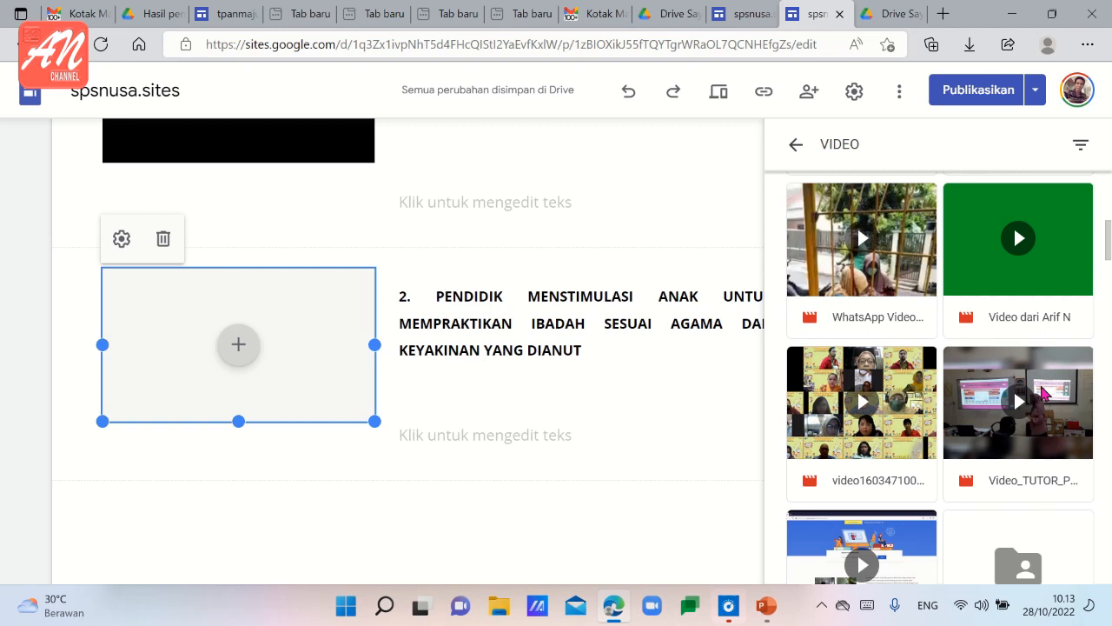
left_click(1043, 393)
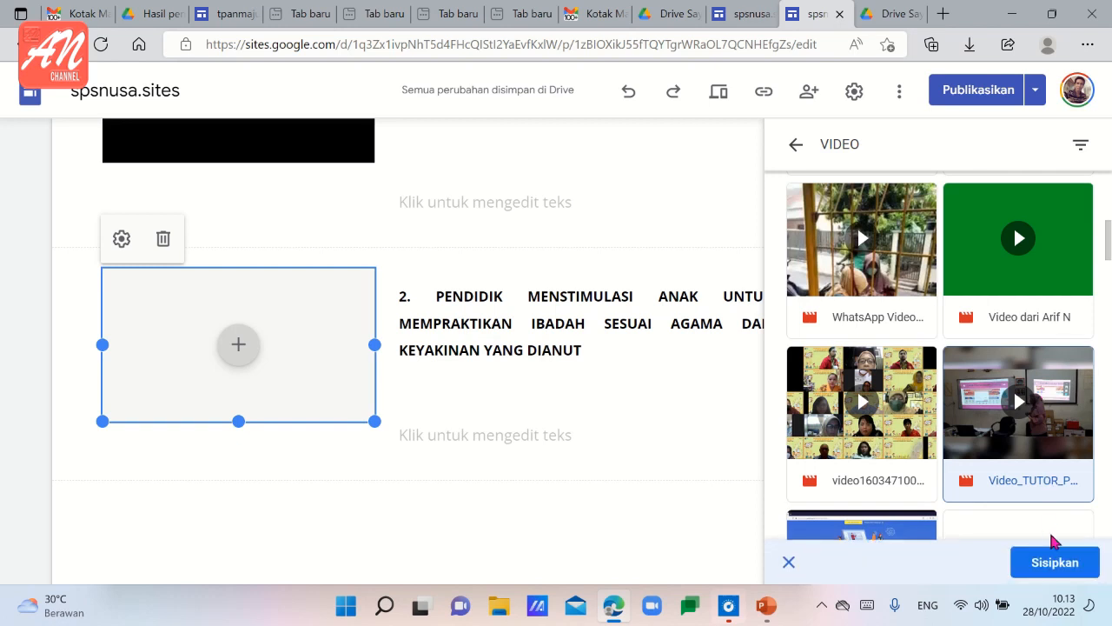
left_click(1053, 562)
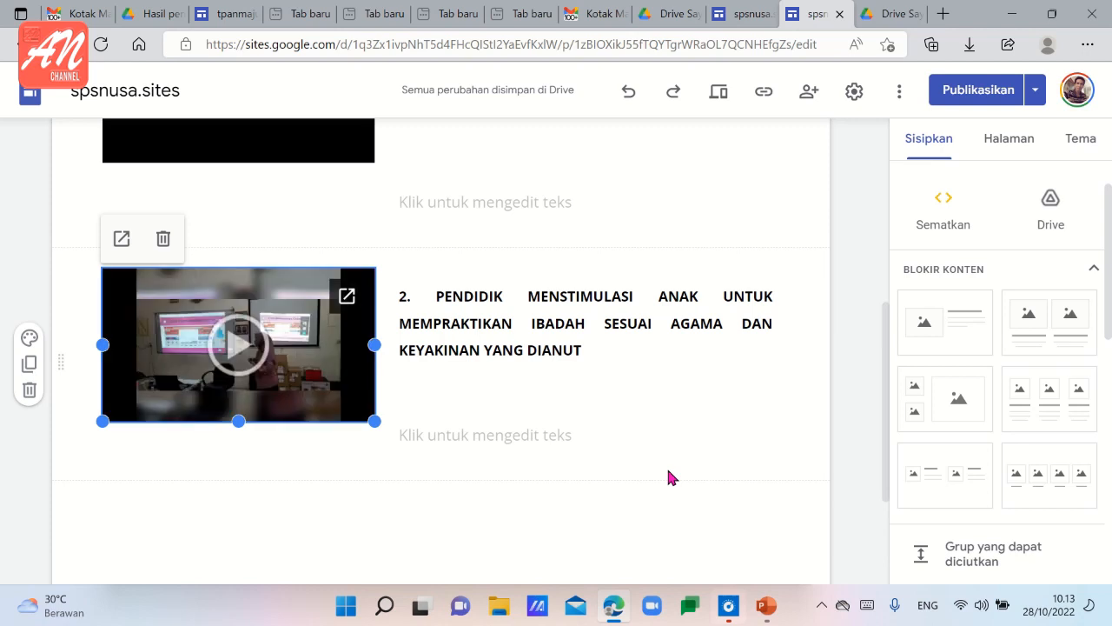
Review the page header and the two numbered video-and-text blocks on the Performance Lembaga page.
scroll(643, 468, "up", 1)
scroll(614, 471, "up", 2)
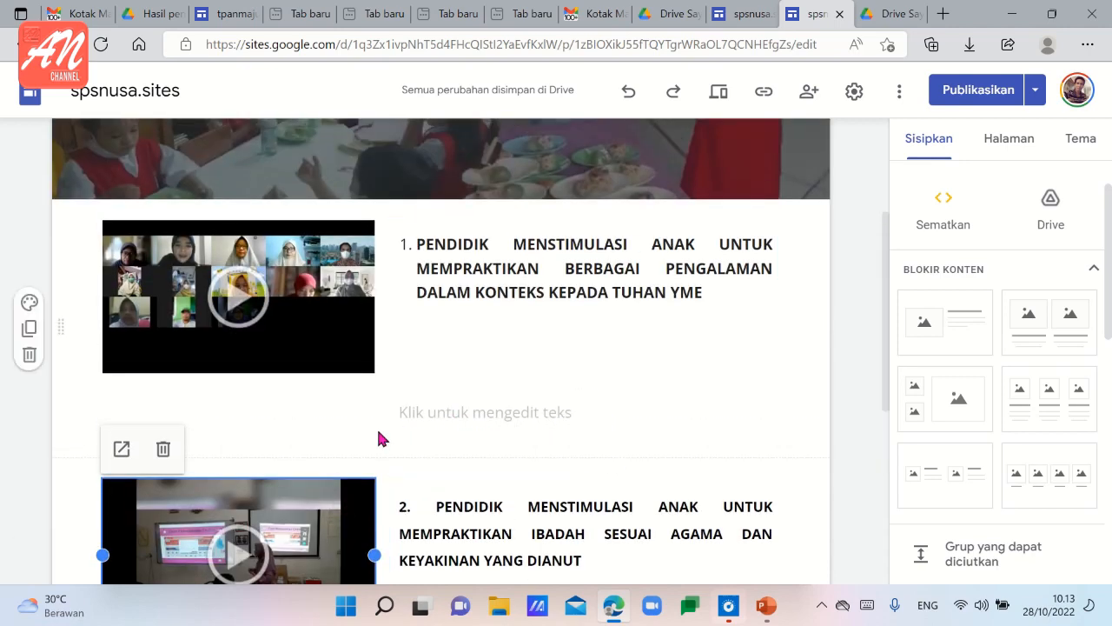
scroll(379, 439, "up", 2)
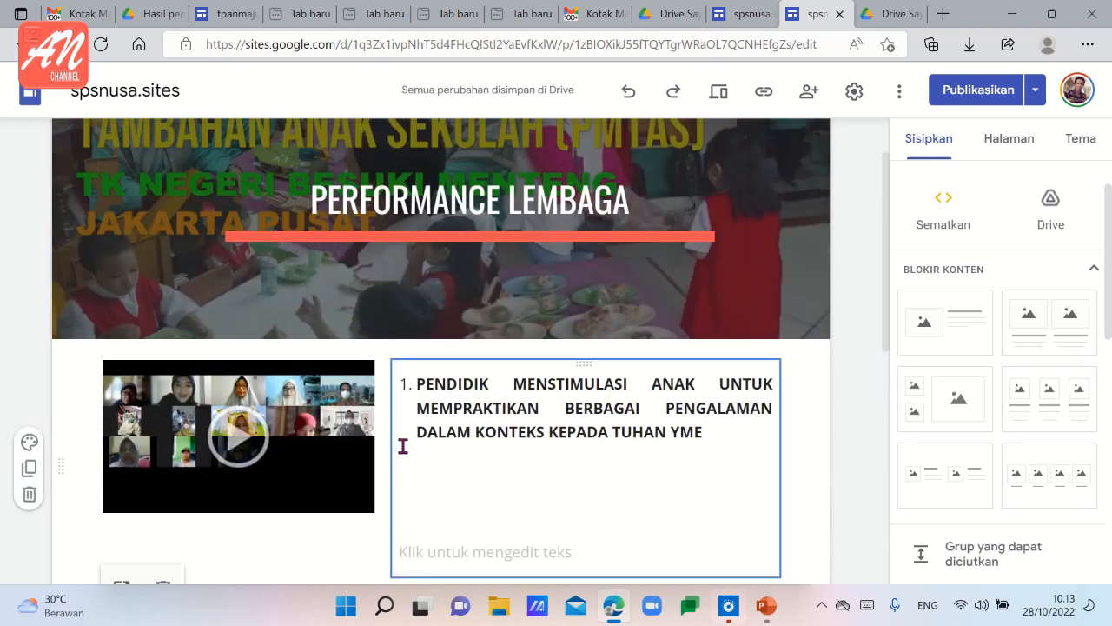
scroll(410, 453, "up", 1)
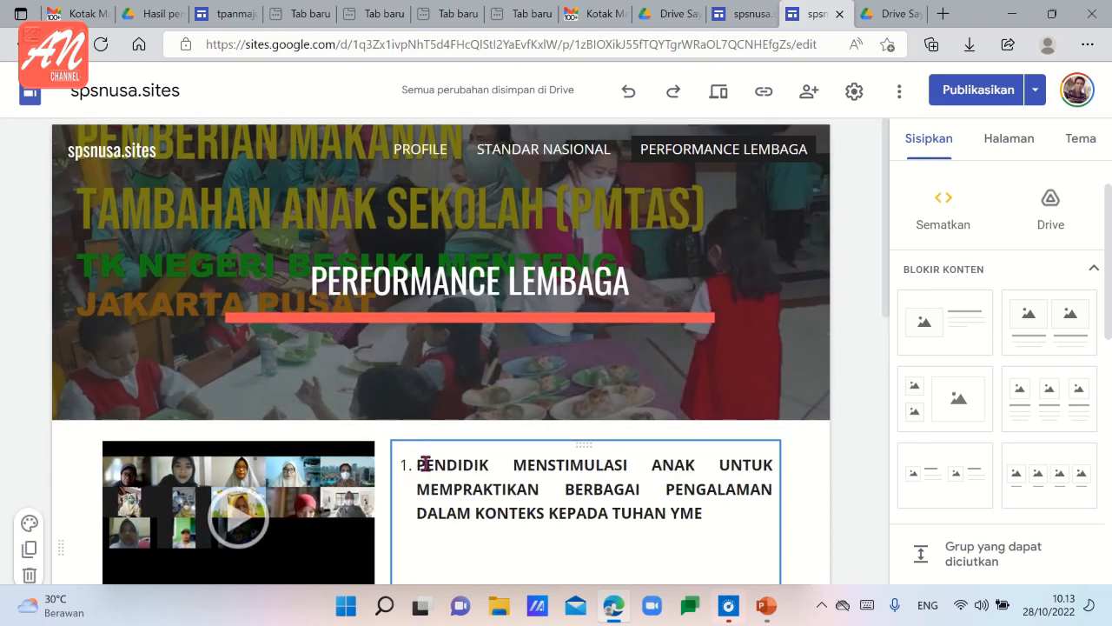
scroll(428, 467, "down", 5)
scroll(432, 469, "up", 1)
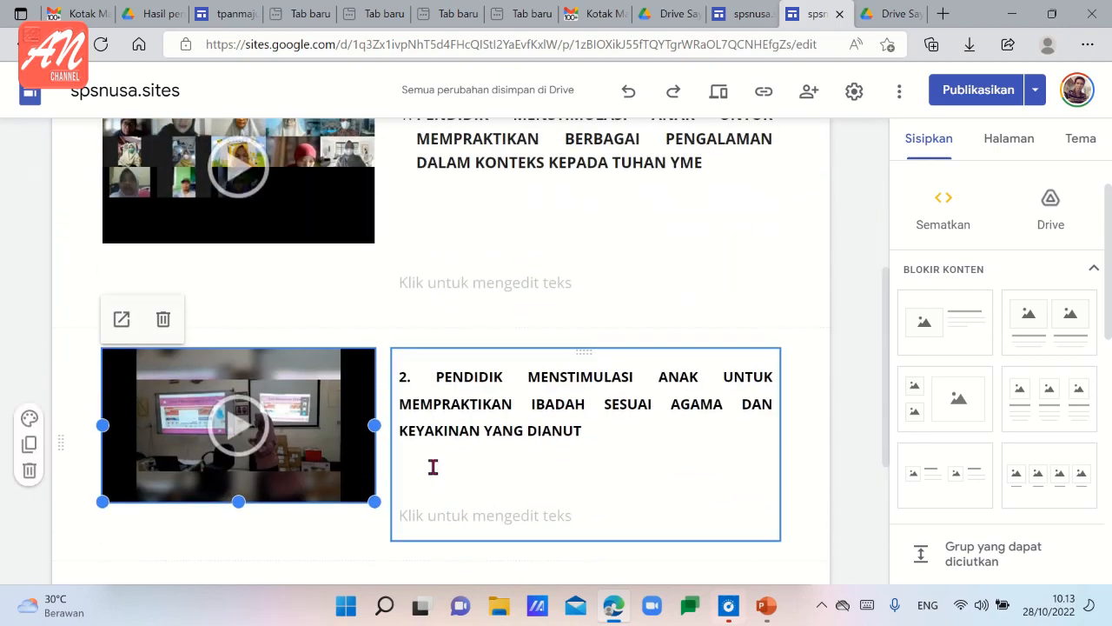
scroll(367, 526, "down", 1)
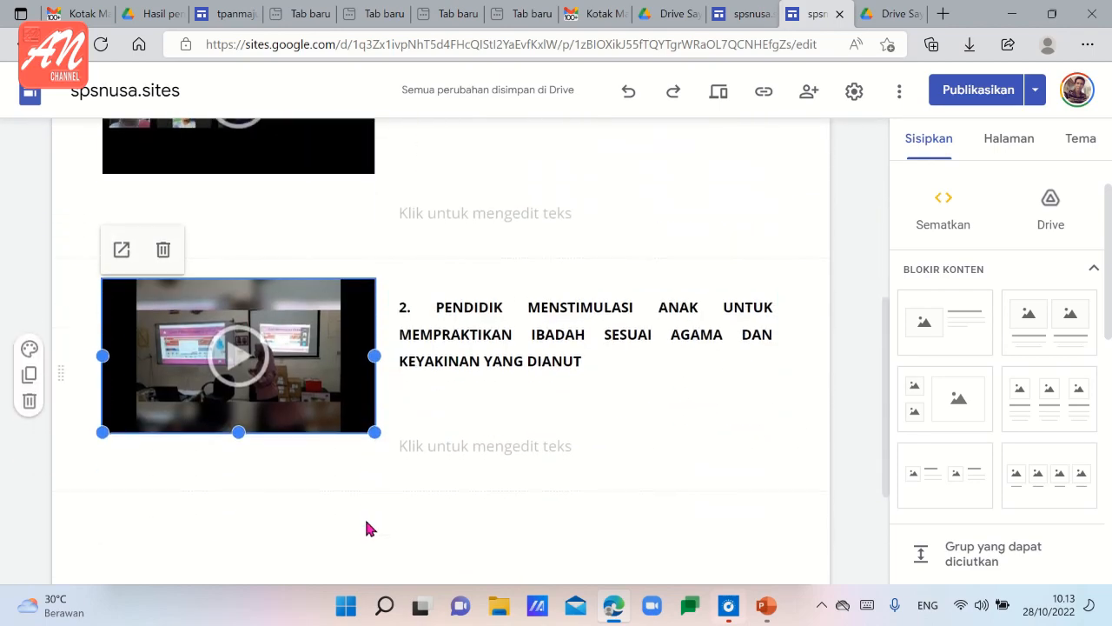
scroll(365, 529, "up", 2)
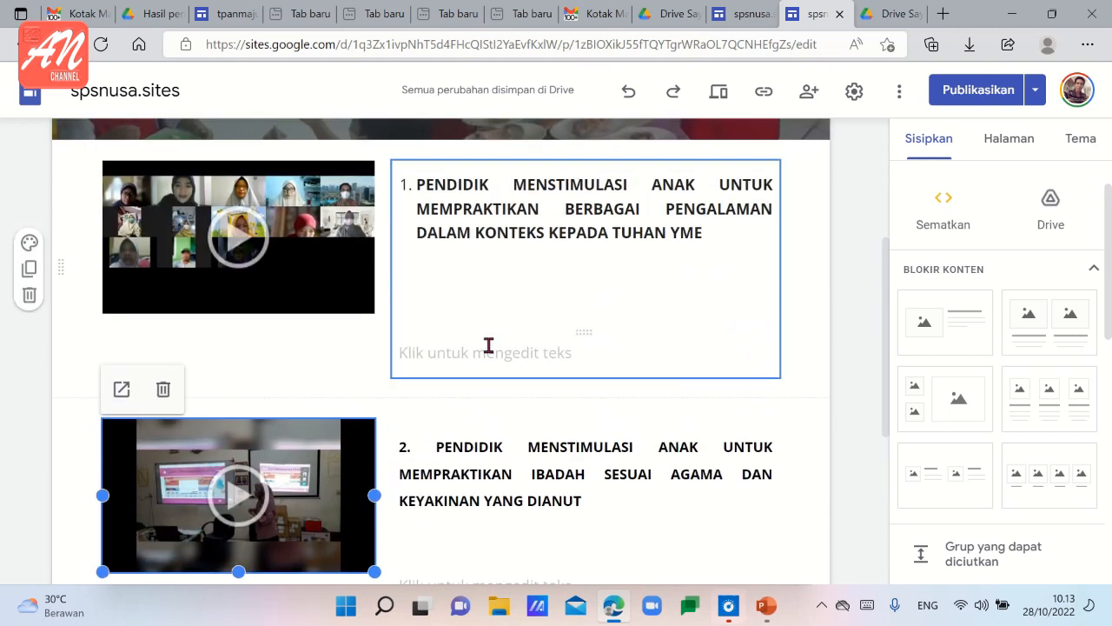
scroll(465, 469, "down", 2)
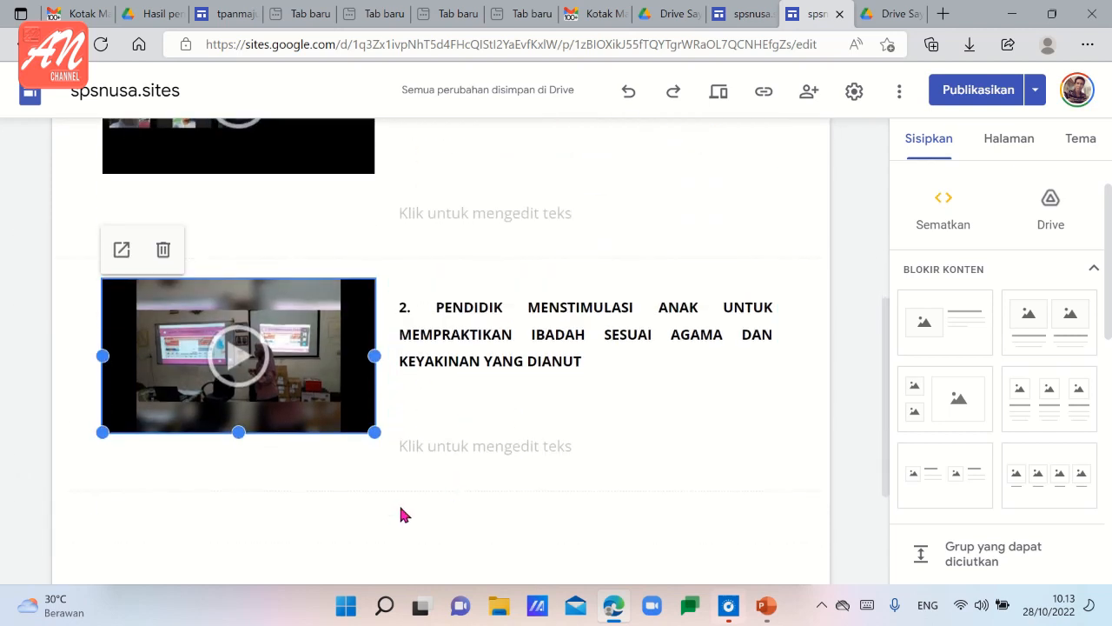
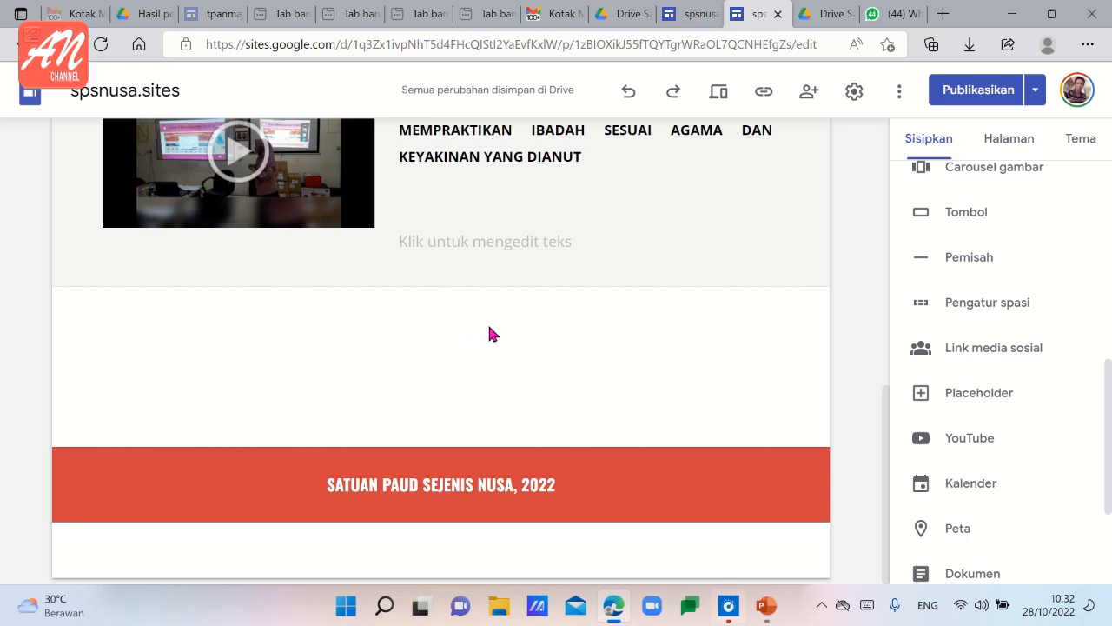
Add a placeholder in a new section below the second video-and-text block.
scroll(932, 280, "down", 3)
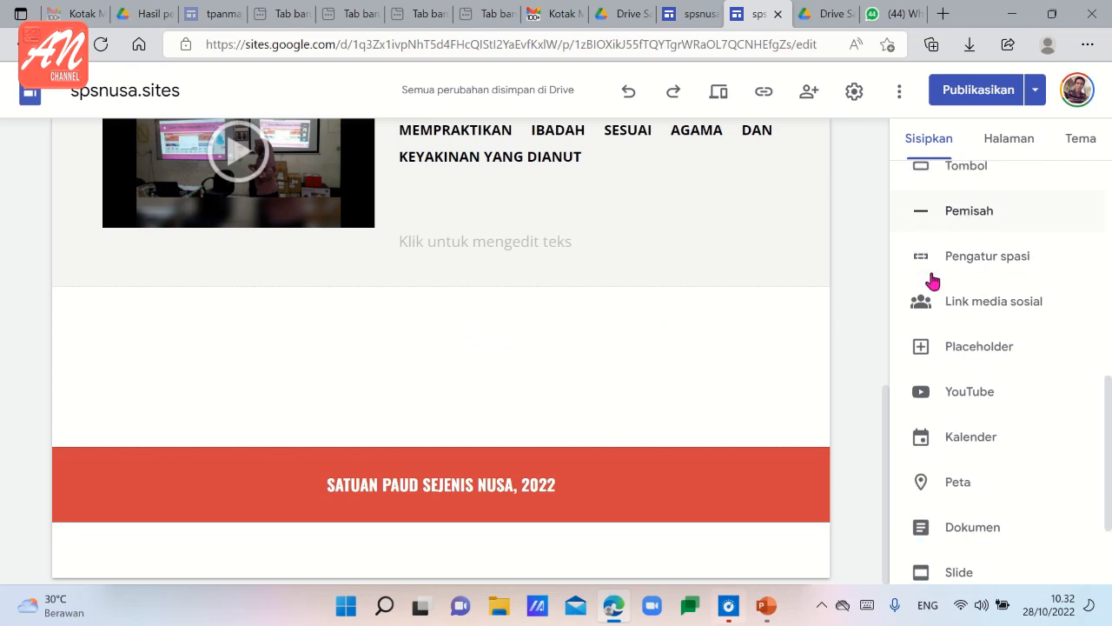
scroll(956, 339, "up", 2)
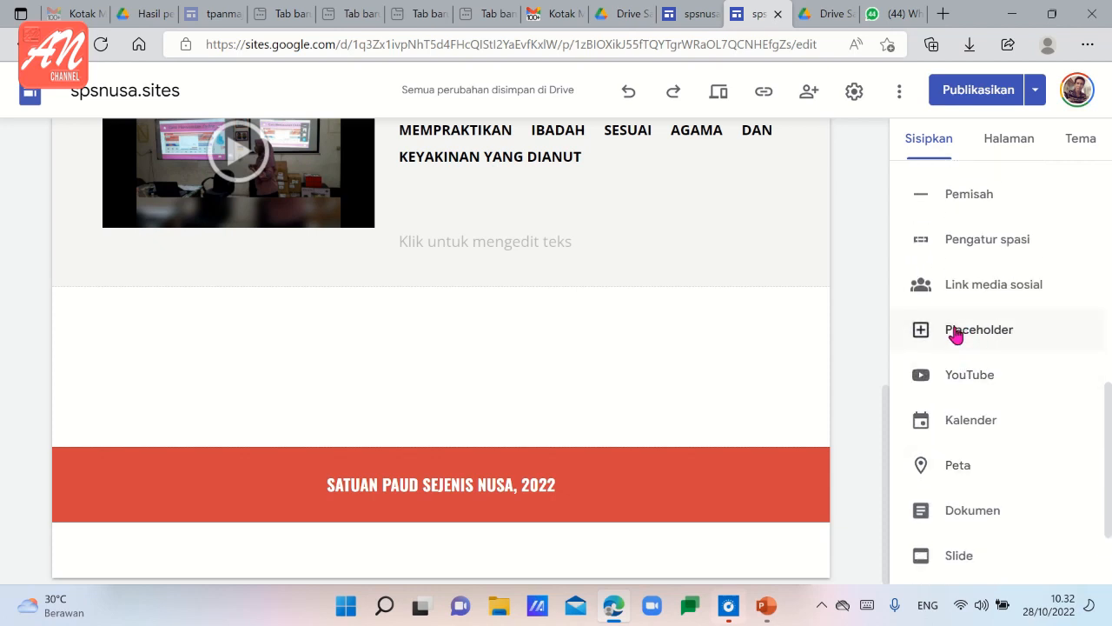
left_click(966, 337)
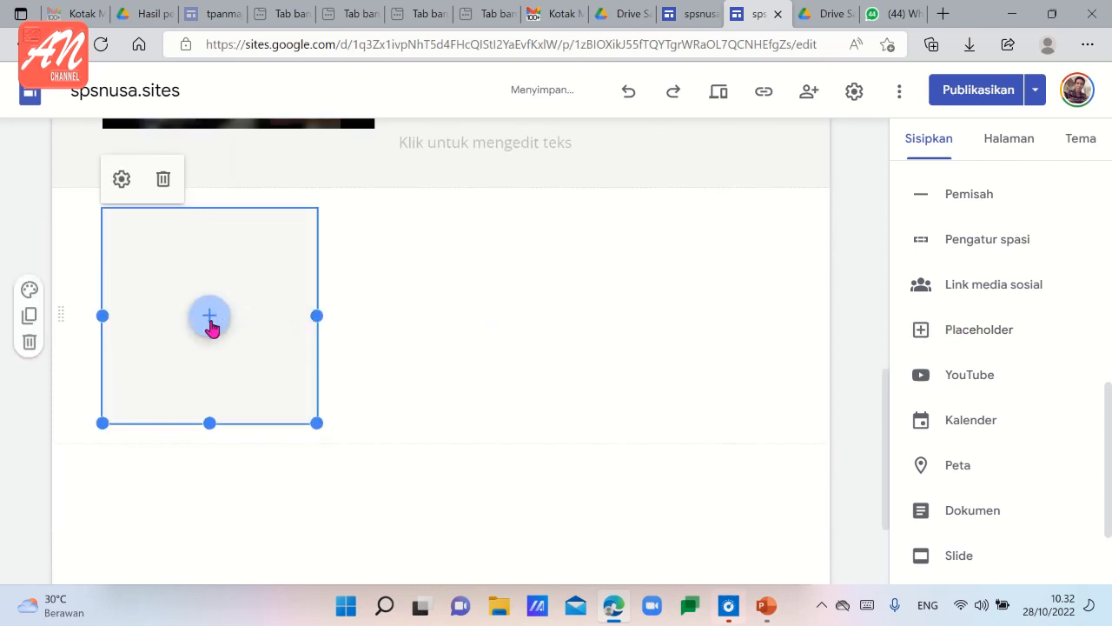
Upload the group photo of teachers and children from the Gambar folder into the new placeholder.
left_click(210, 317)
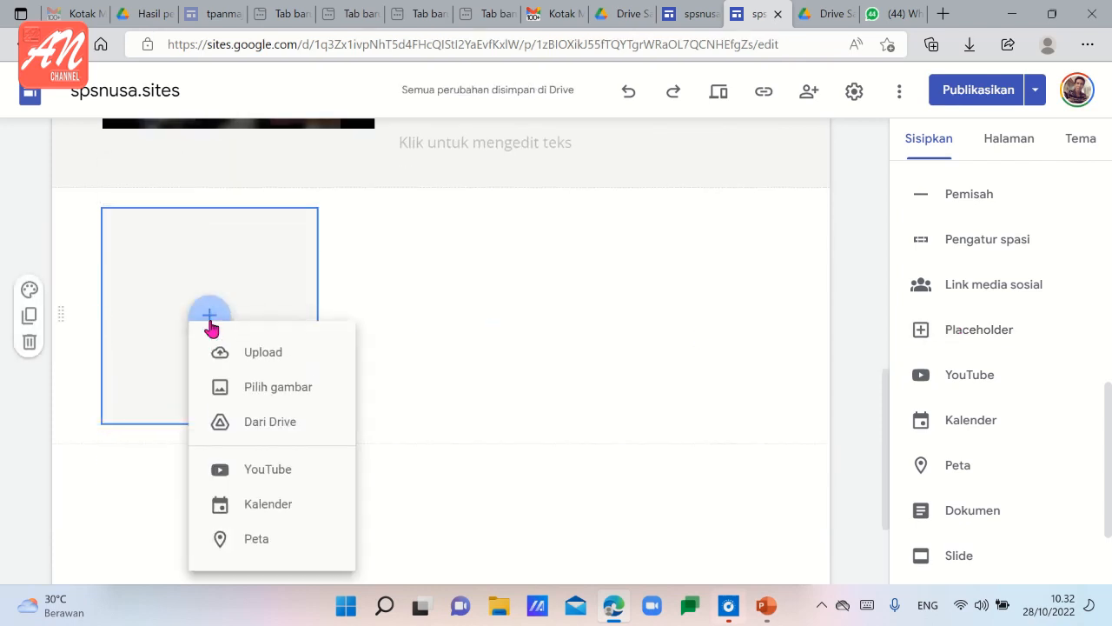
left_click(251, 356)
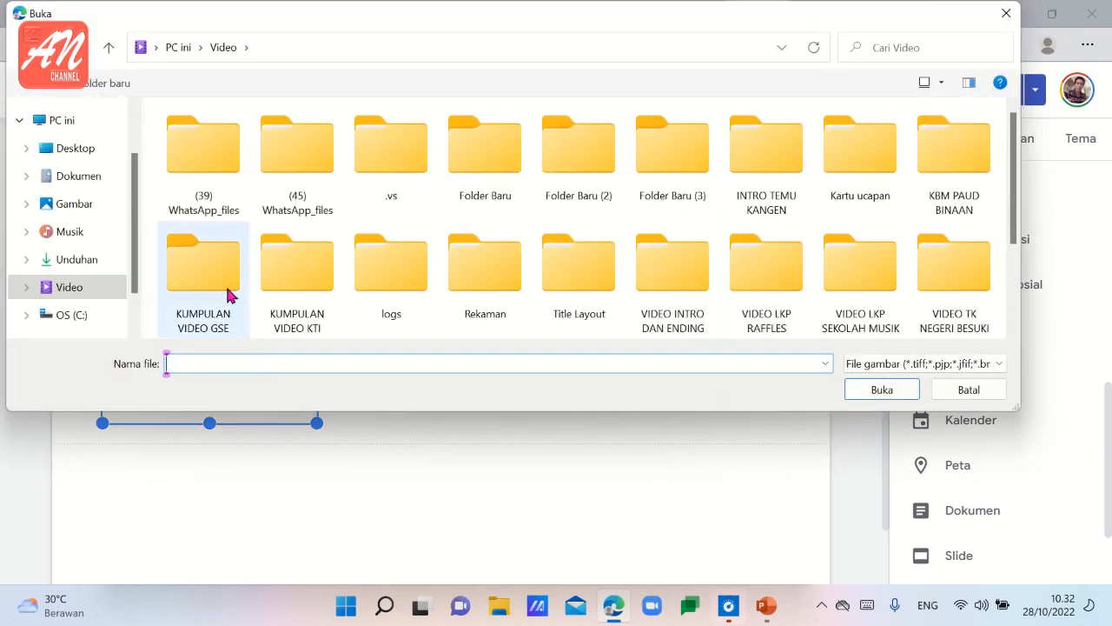
left_click(77, 206)
scroll(522, 236, "down", 5)
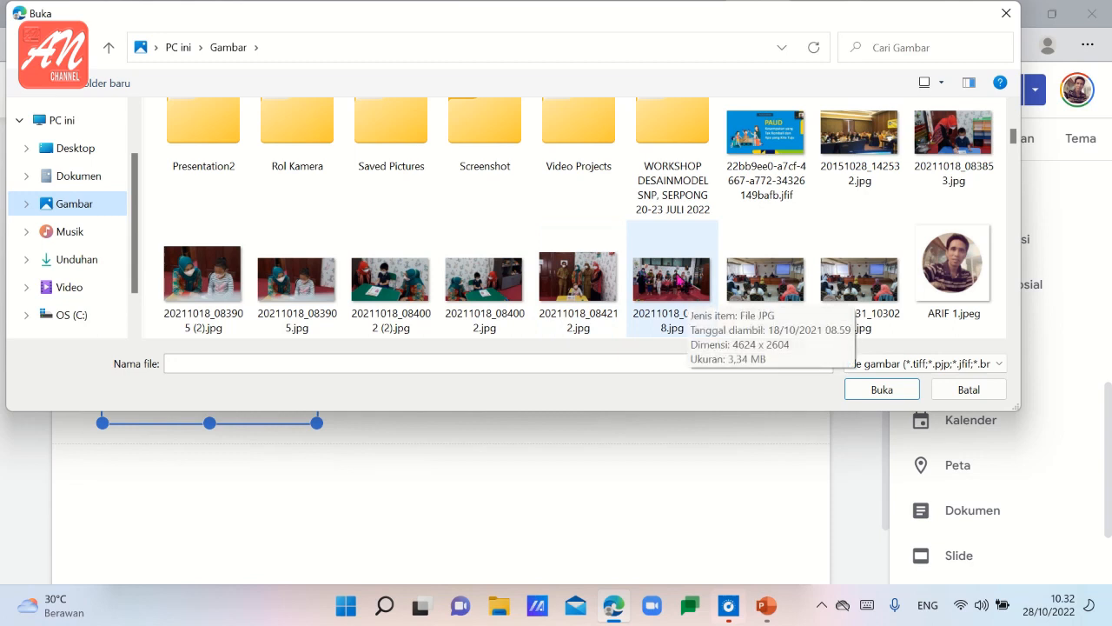
left_click(681, 280)
left_click(883, 389)
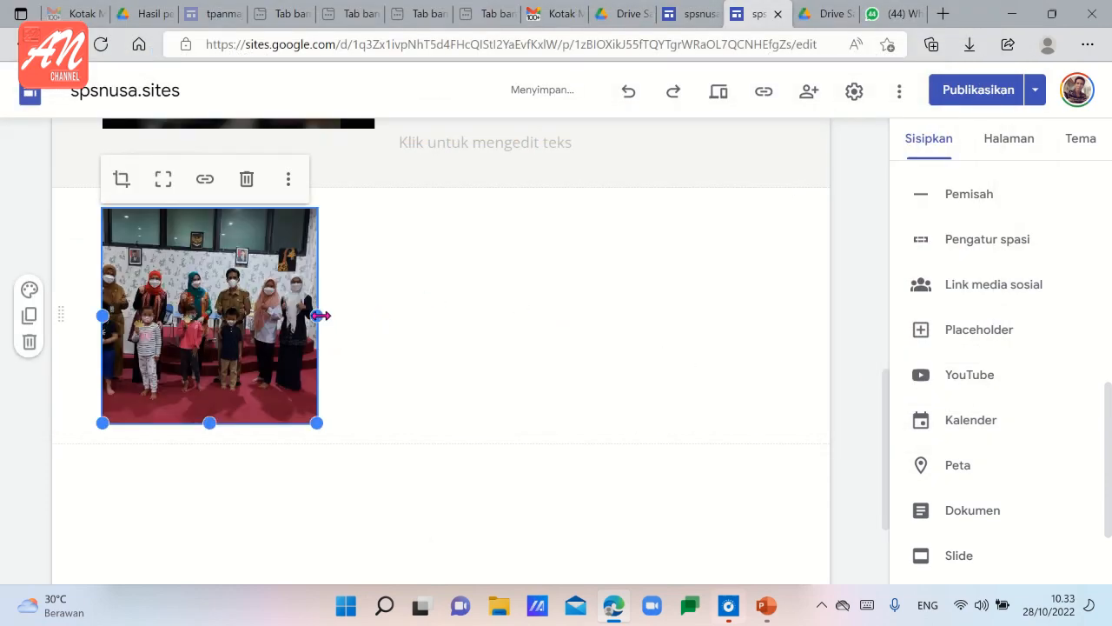
Widen the group photo to the full content width and make it slightly taller.
left_click_drag(320, 316, 819, 339)
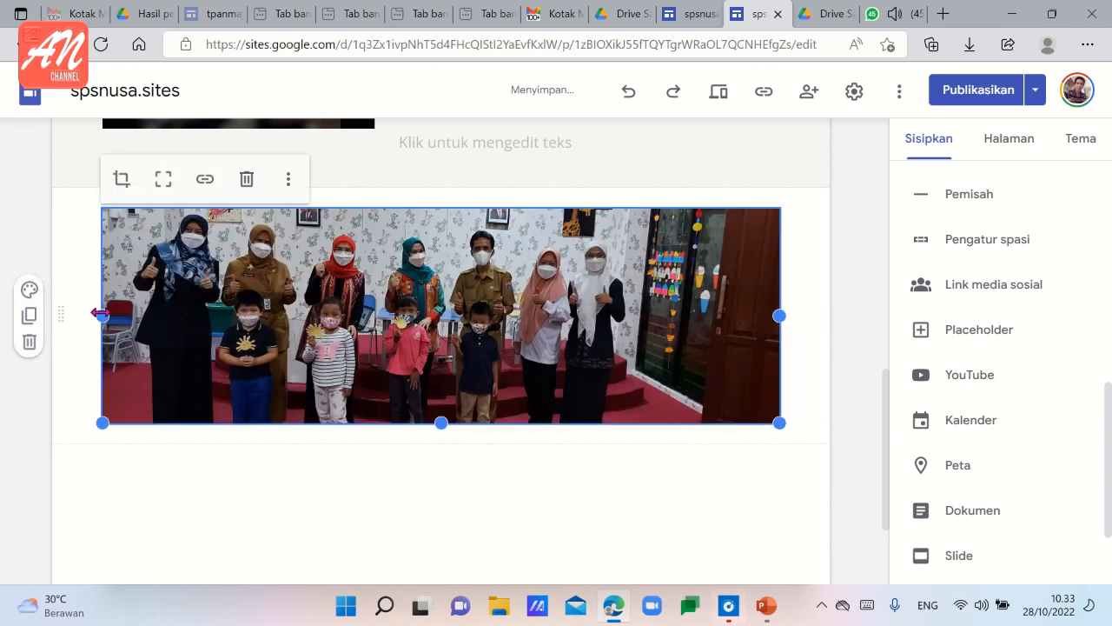
left_click_drag(100, 315, 83, 319)
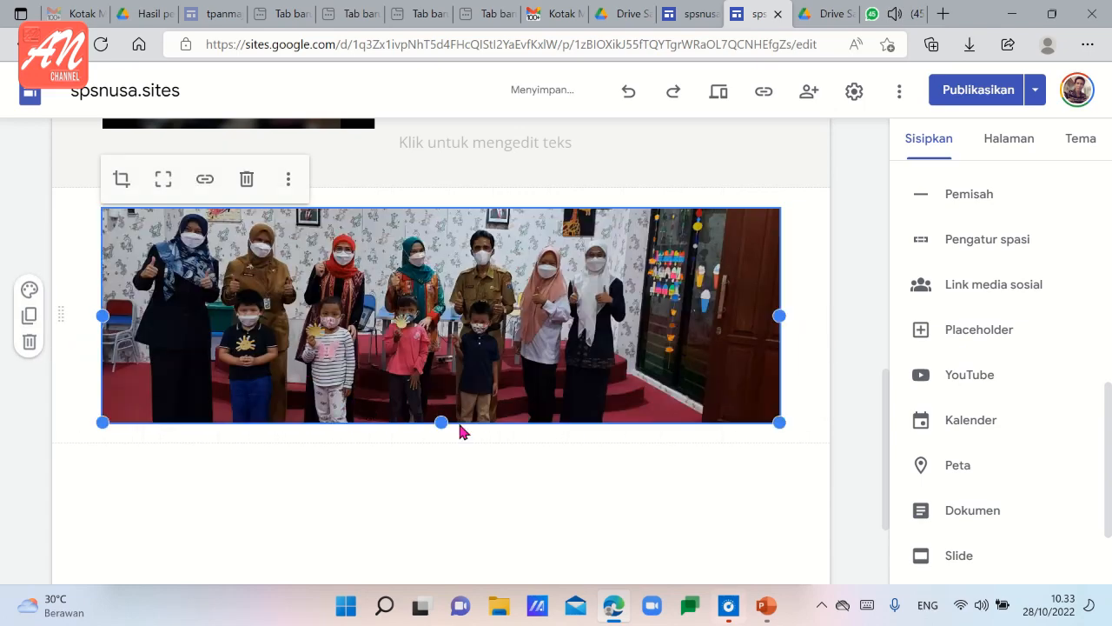
left_click_drag(442, 423, 452, 464)
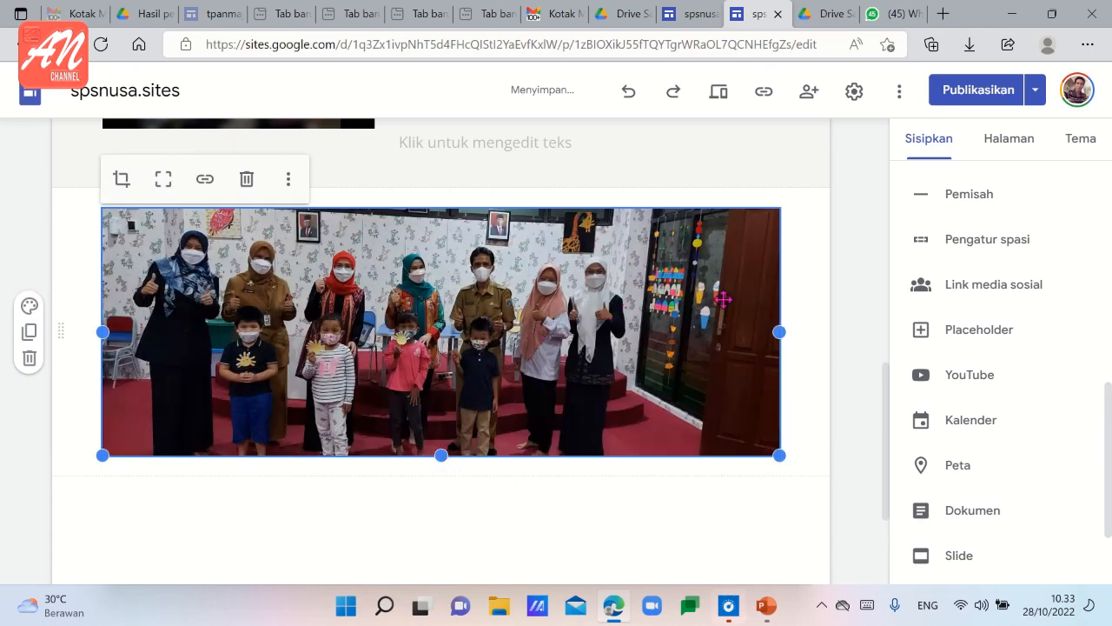
Set the photo section's background colour to Gaya 2.
left_click(31, 307)
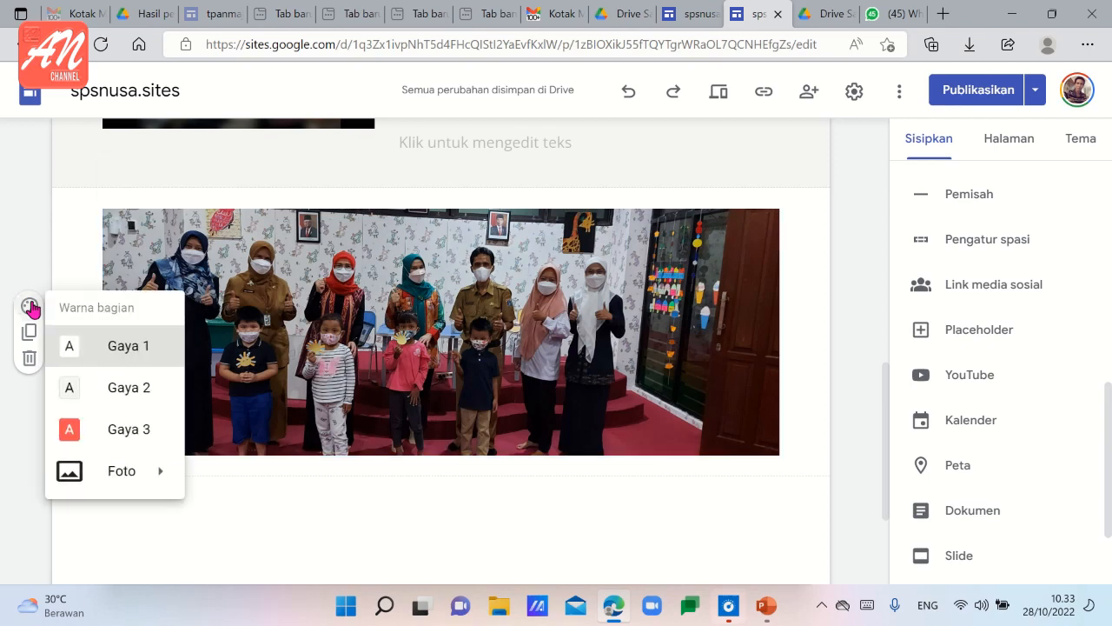
left_click(113, 396)
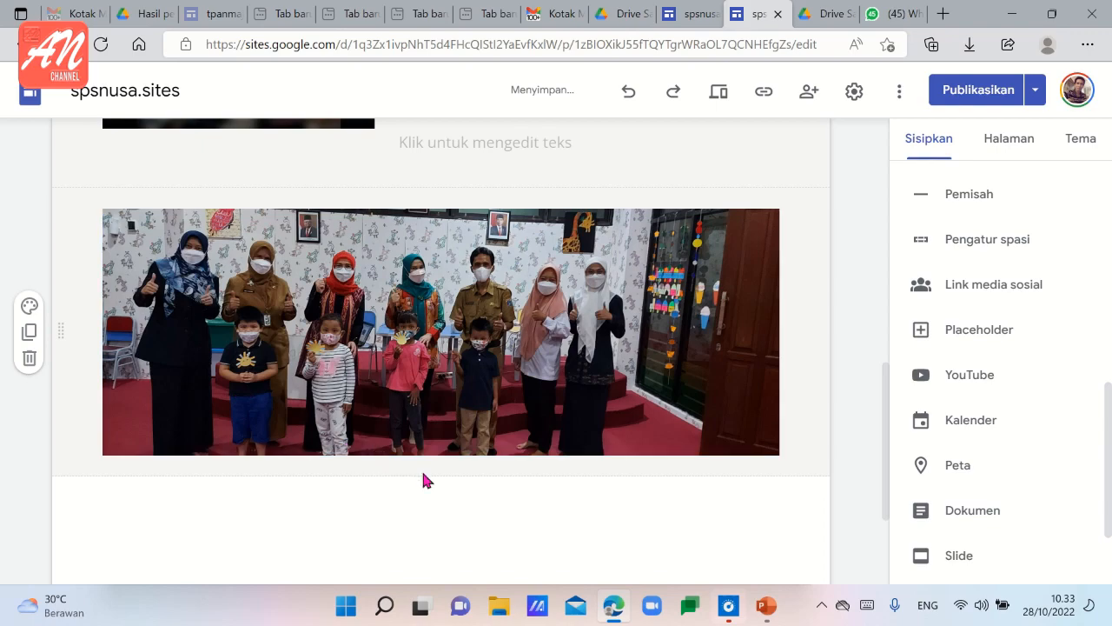
scroll(607, 475, "up", 3)
scroll(608, 475, "down", 4)
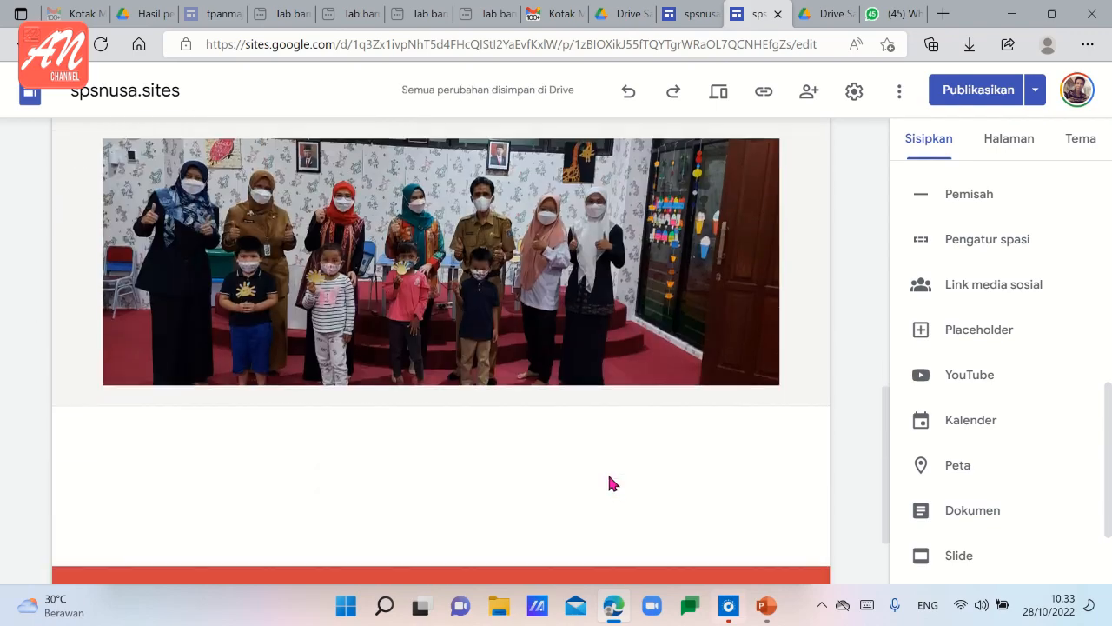
scroll(609, 477, "up", 4)
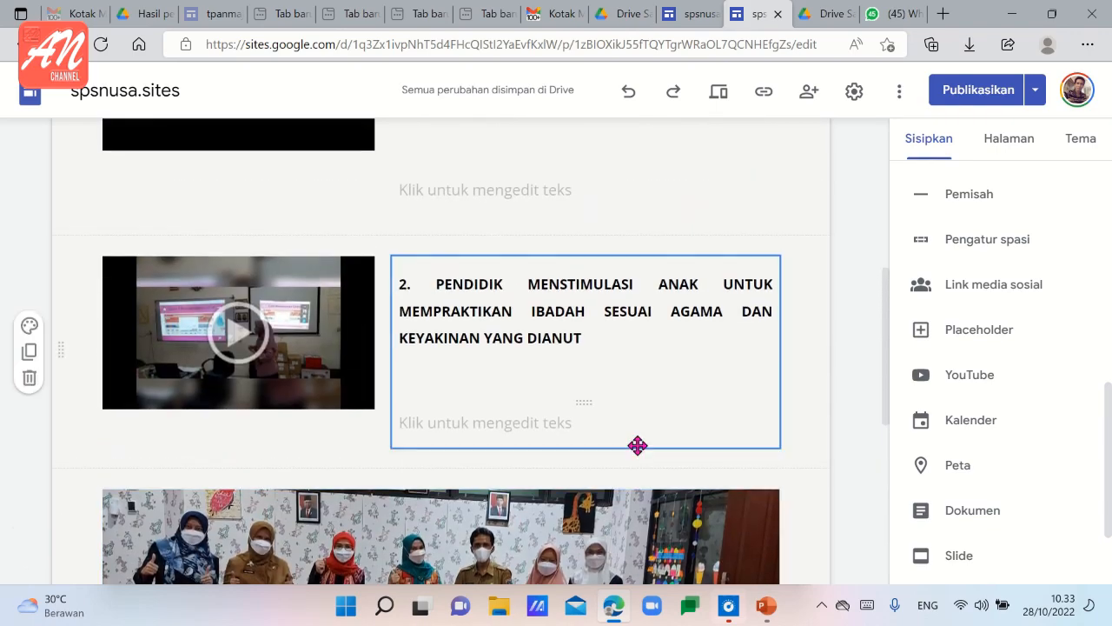
Set the site navigation to mode Atas with the colour Hitam.
scroll(637, 445, "up", 5)
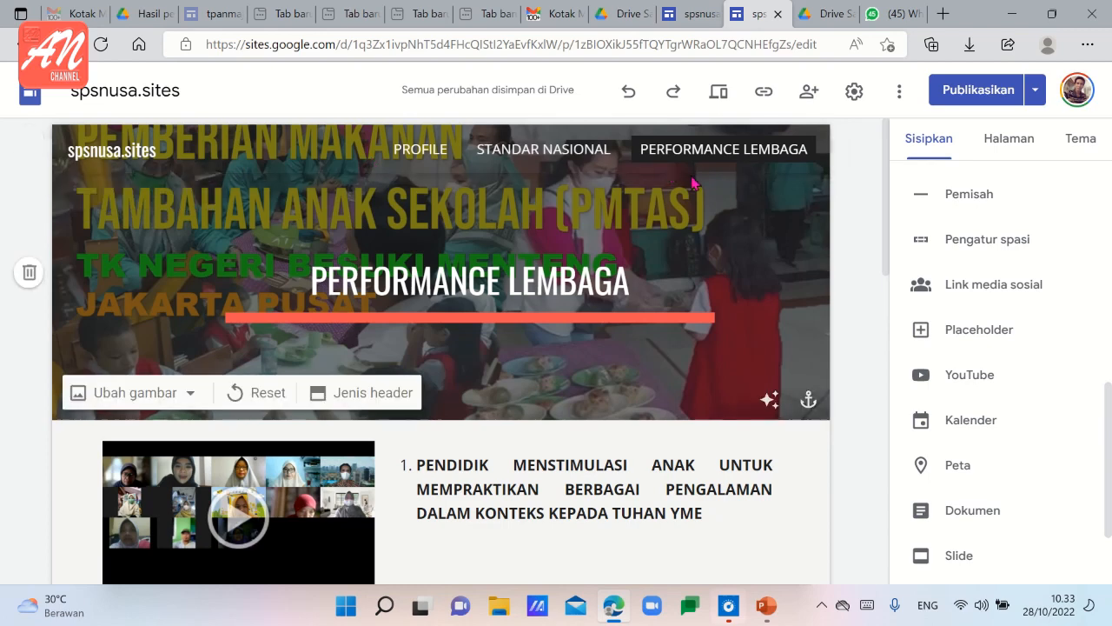
left_click(854, 93)
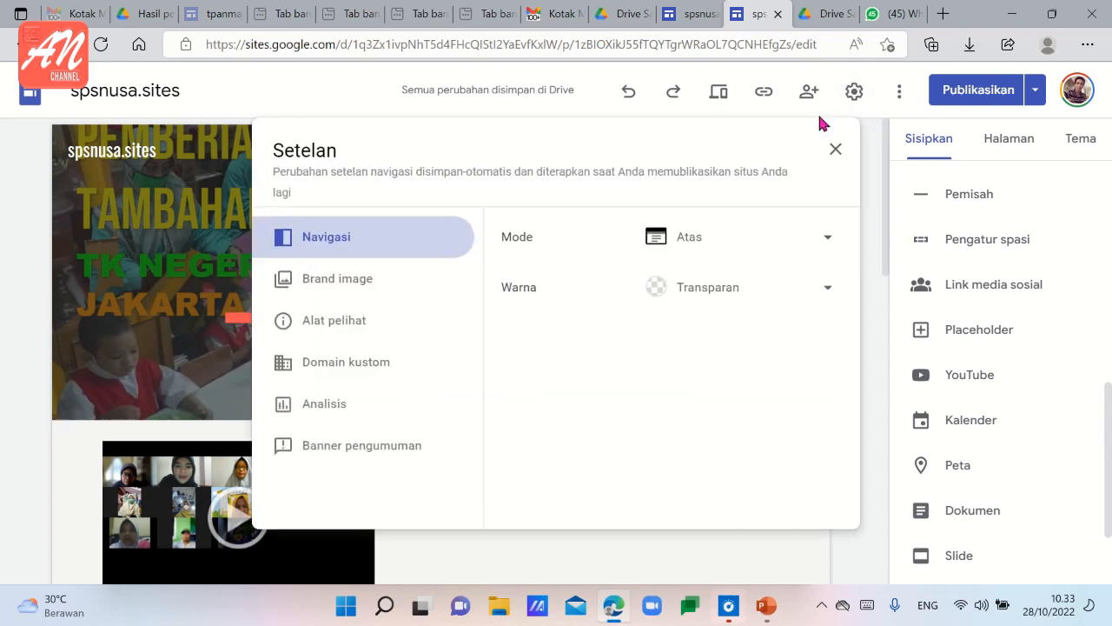
left_click(831, 244)
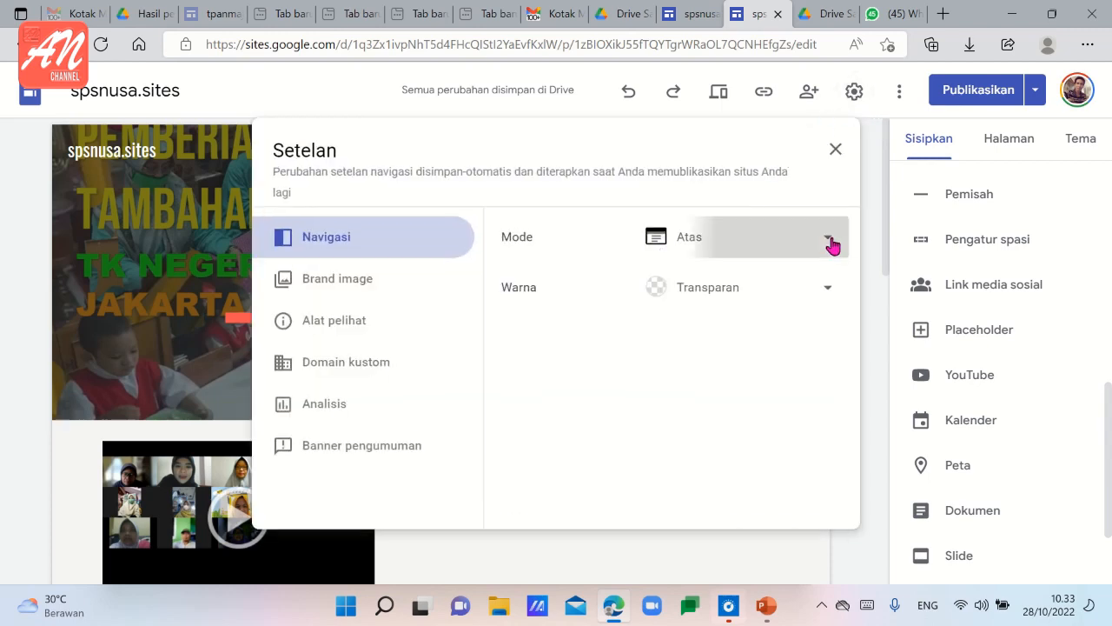
left_click(700, 240)
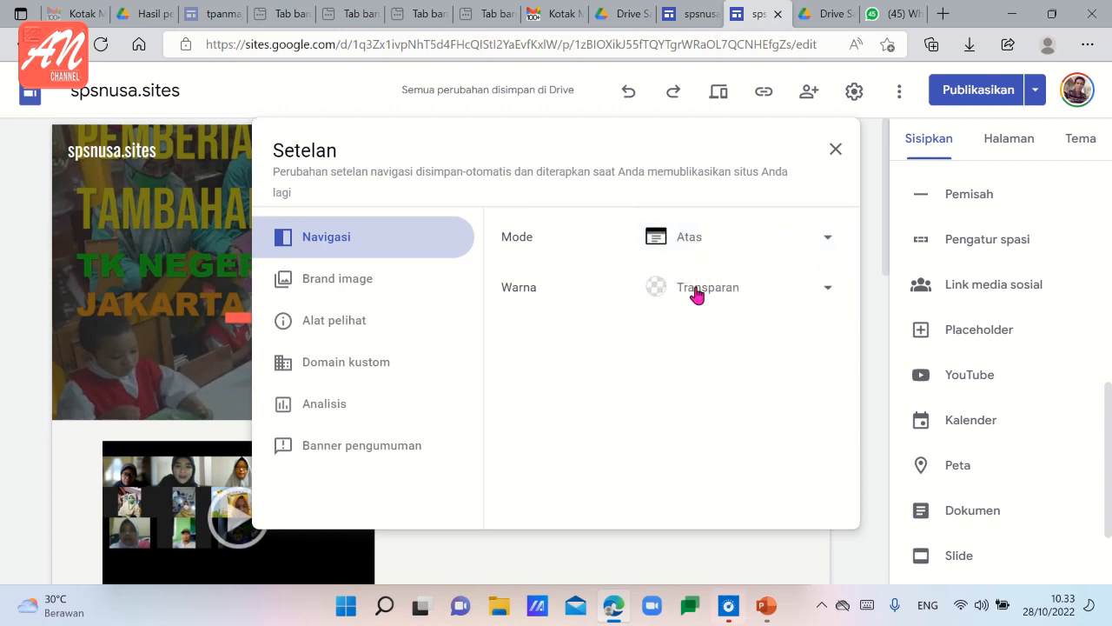
left_click(831, 295)
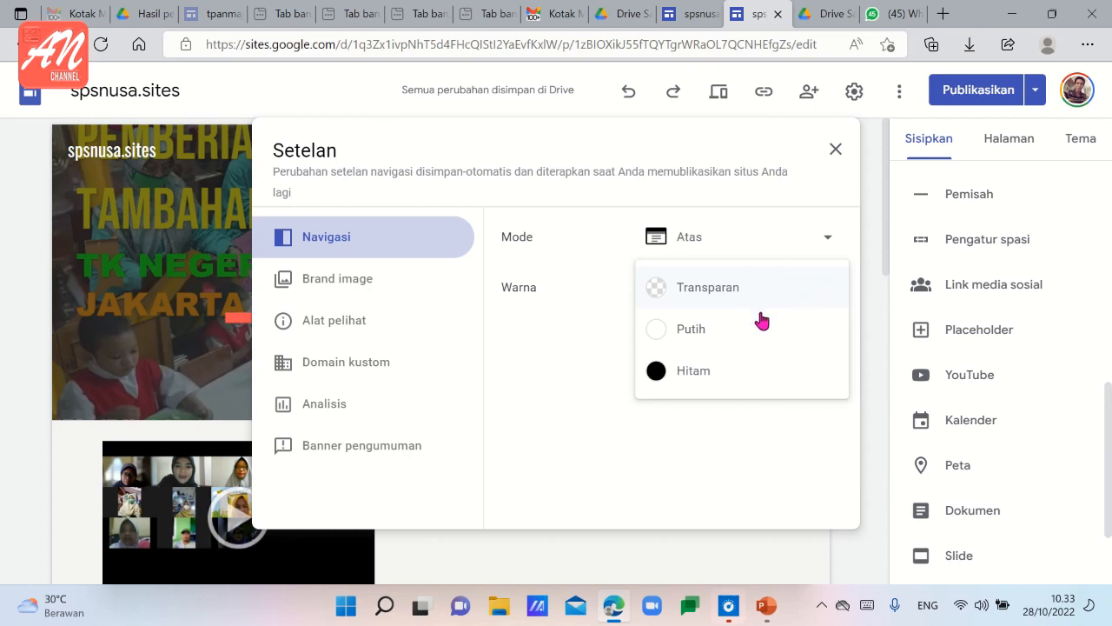
left_click(693, 374)
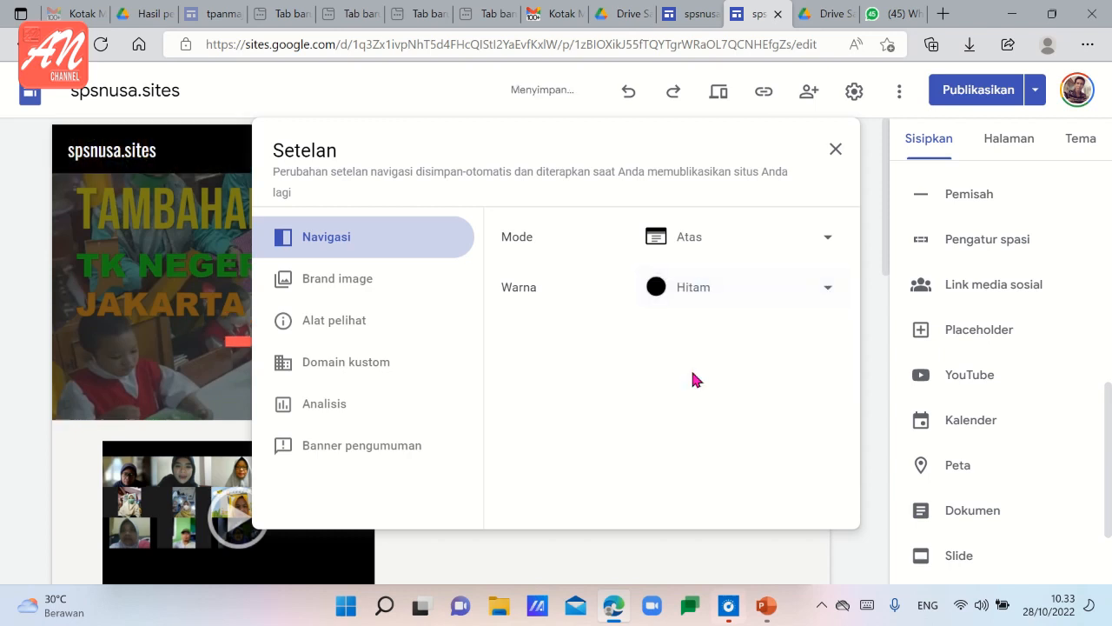
left_click(871, 326)
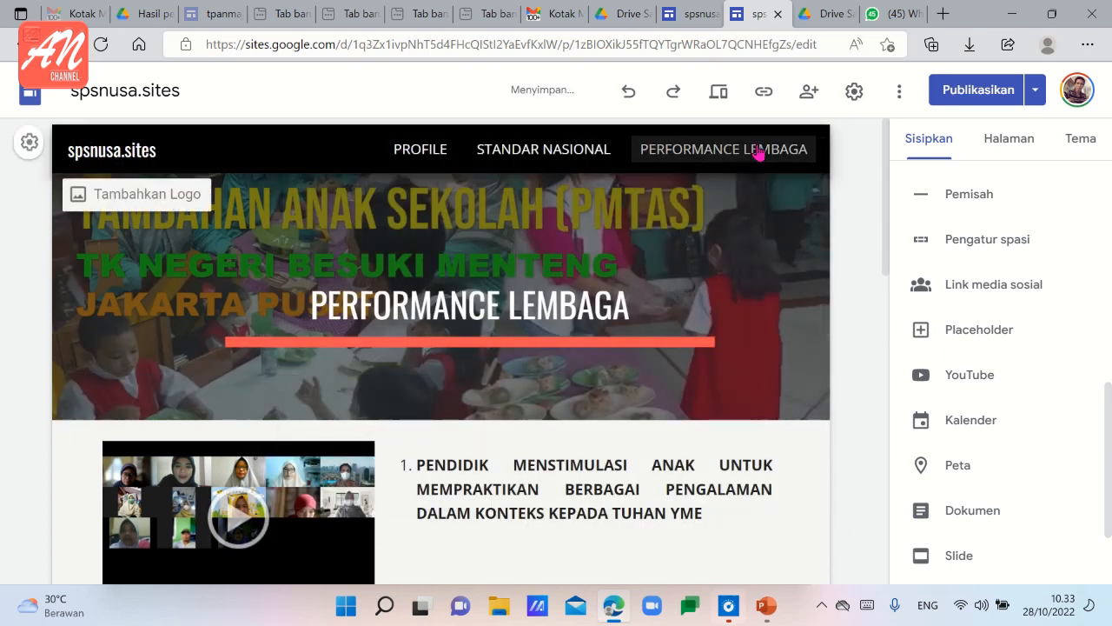
Review the Profile, Standar Nasional and Performance Lembaga pages with the black navigation bar, ending on Profile.
left_click(437, 152)
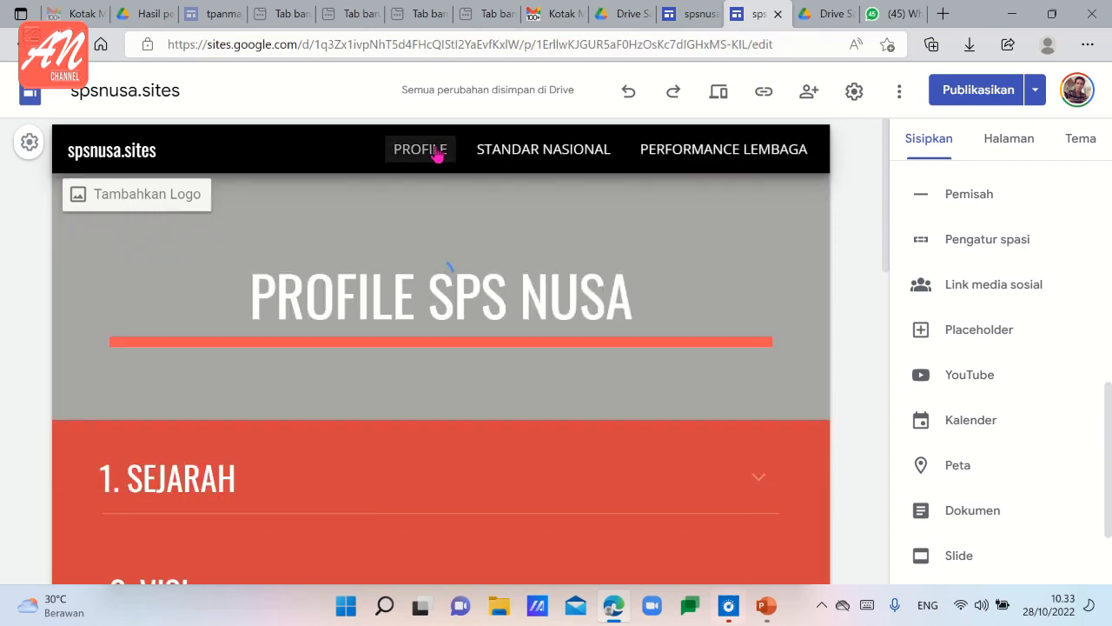
left_click(550, 154)
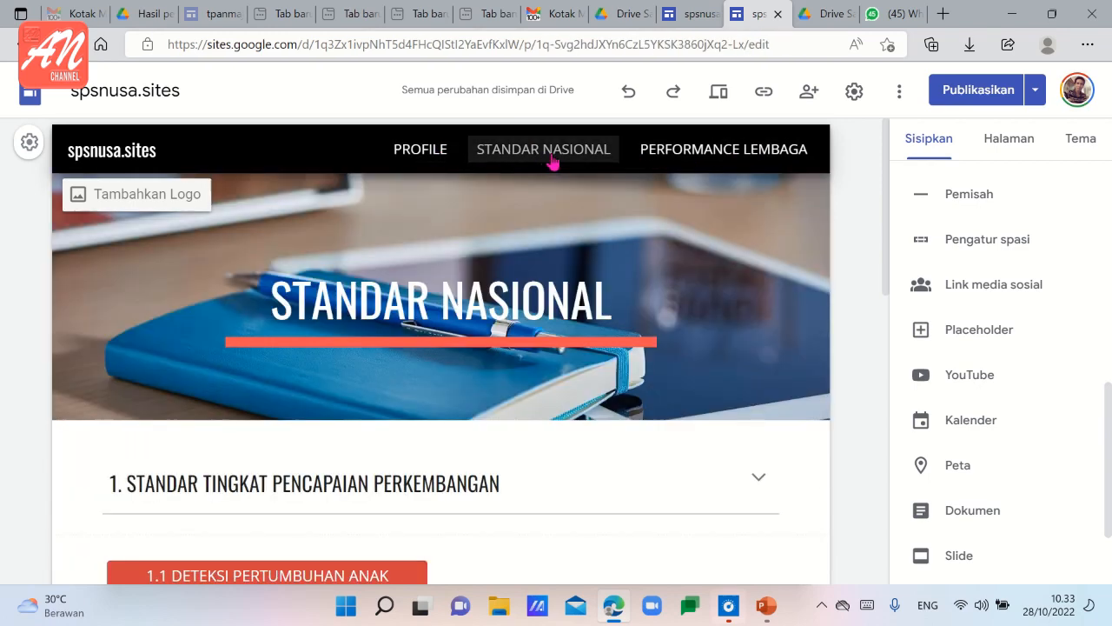
left_click(719, 156)
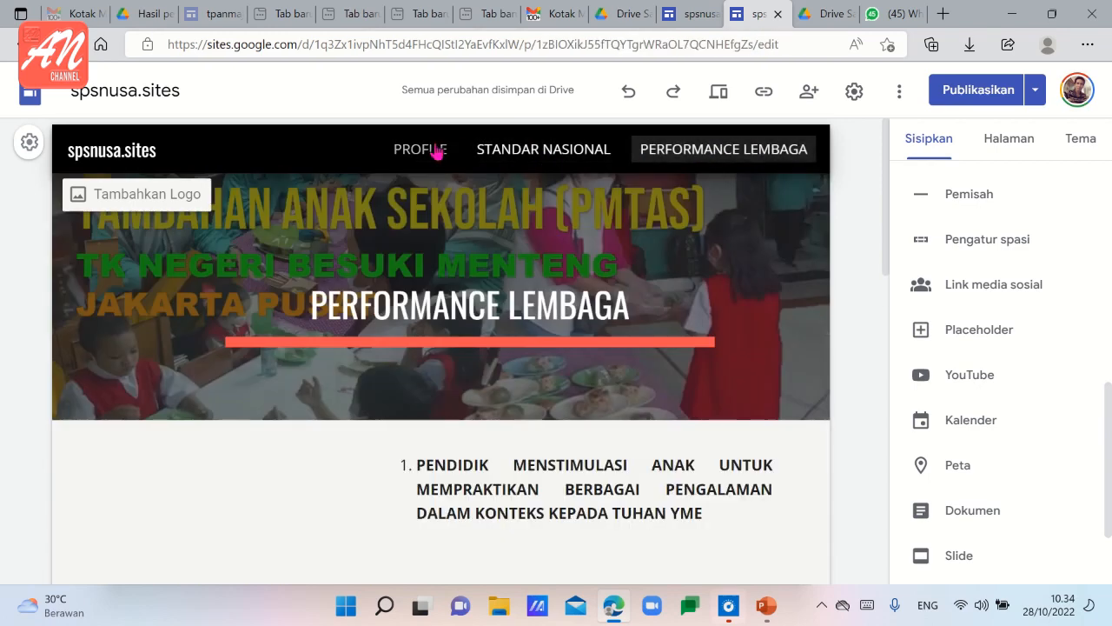
left_click(437, 152)
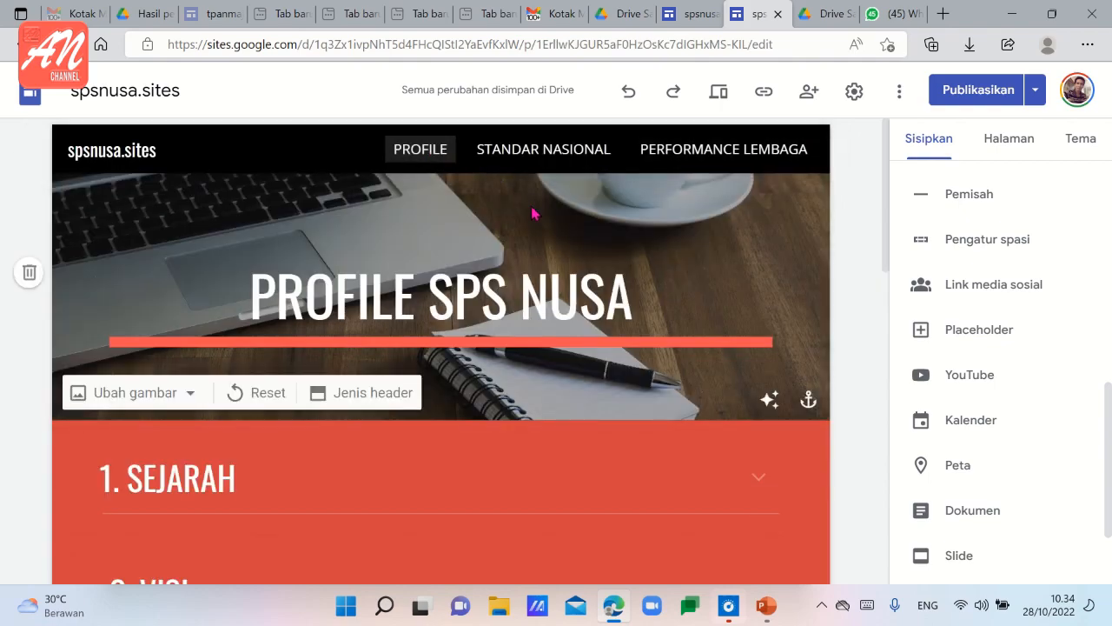
scroll(509, 258, "down", 10)
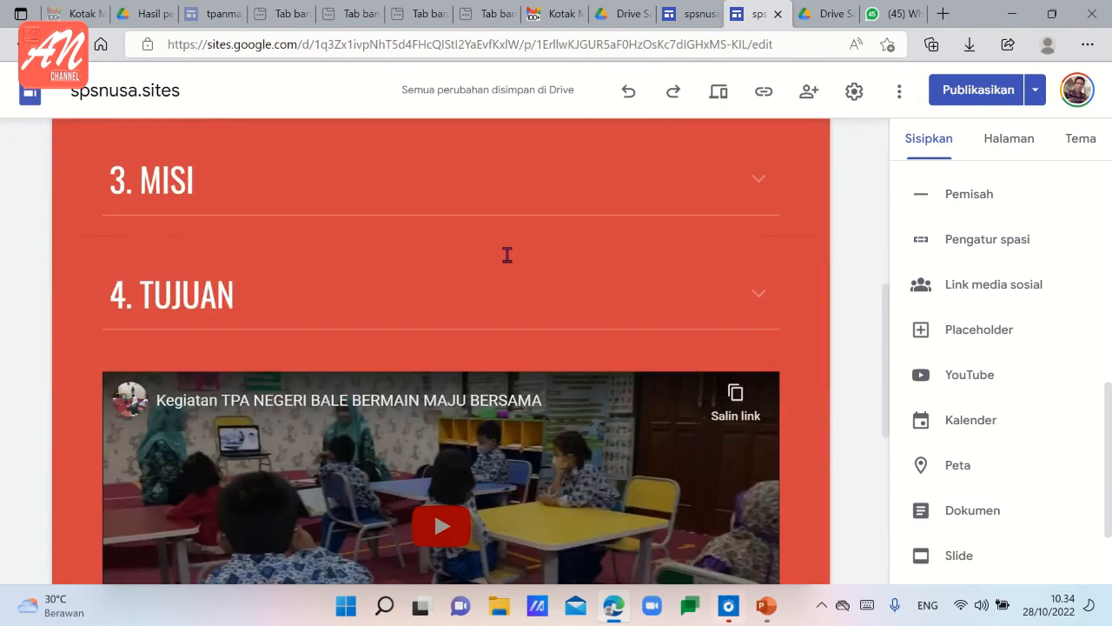
scroll(505, 269, "up", 5)
scroll(505, 270, "down", 5)
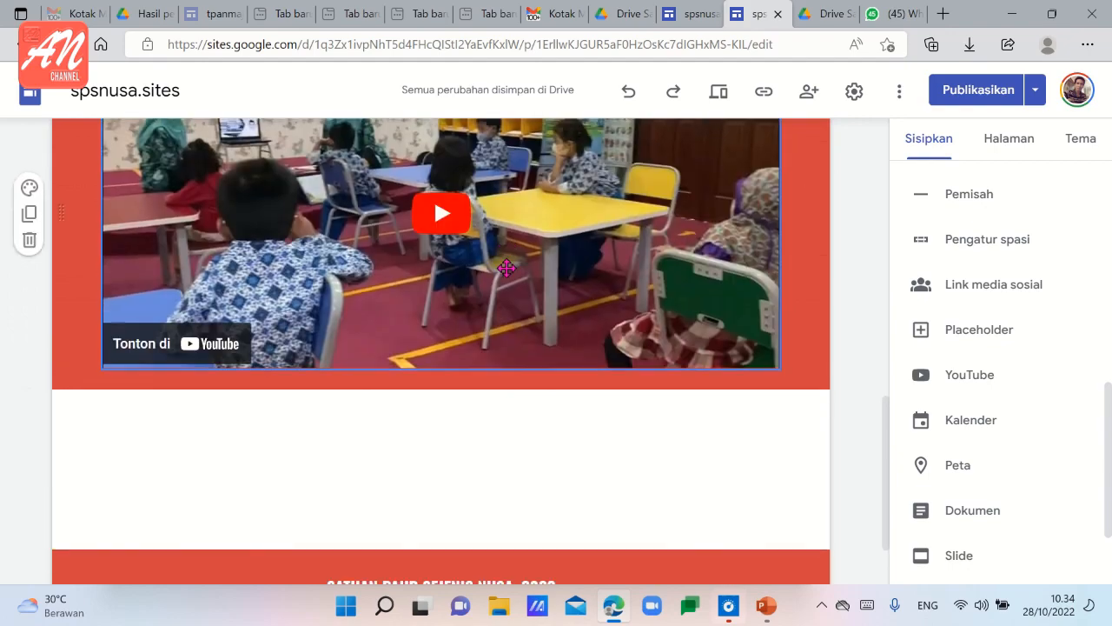
scroll(509, 260, "up", 9)
scroll(571, 228, "up", 3)
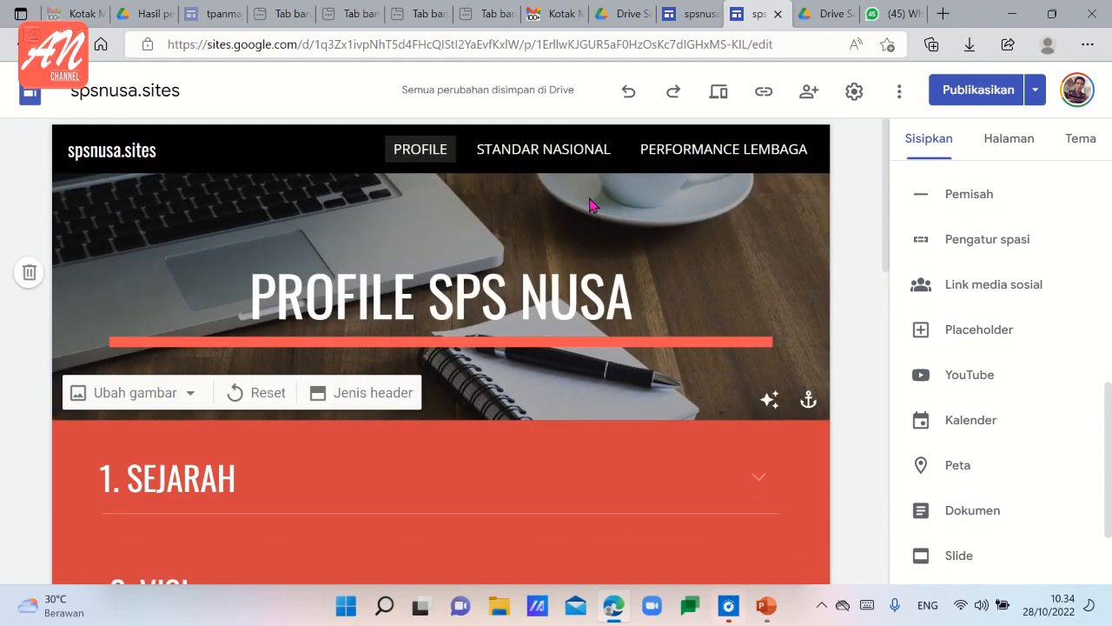
left_click(530, 161)
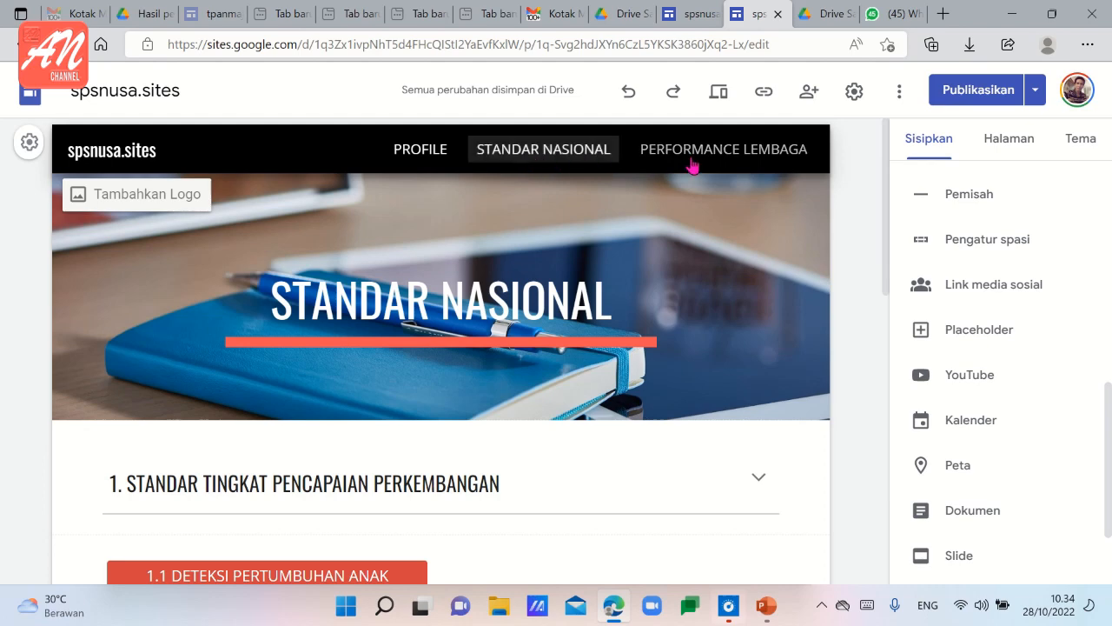
left_click(692, 163)
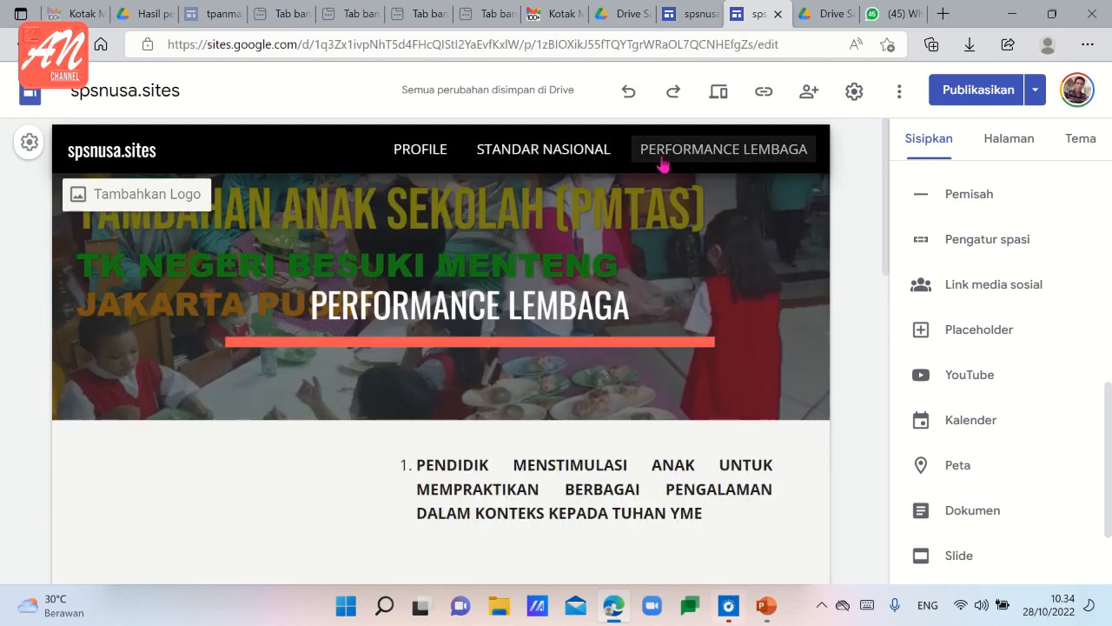
left_click(419, 163)
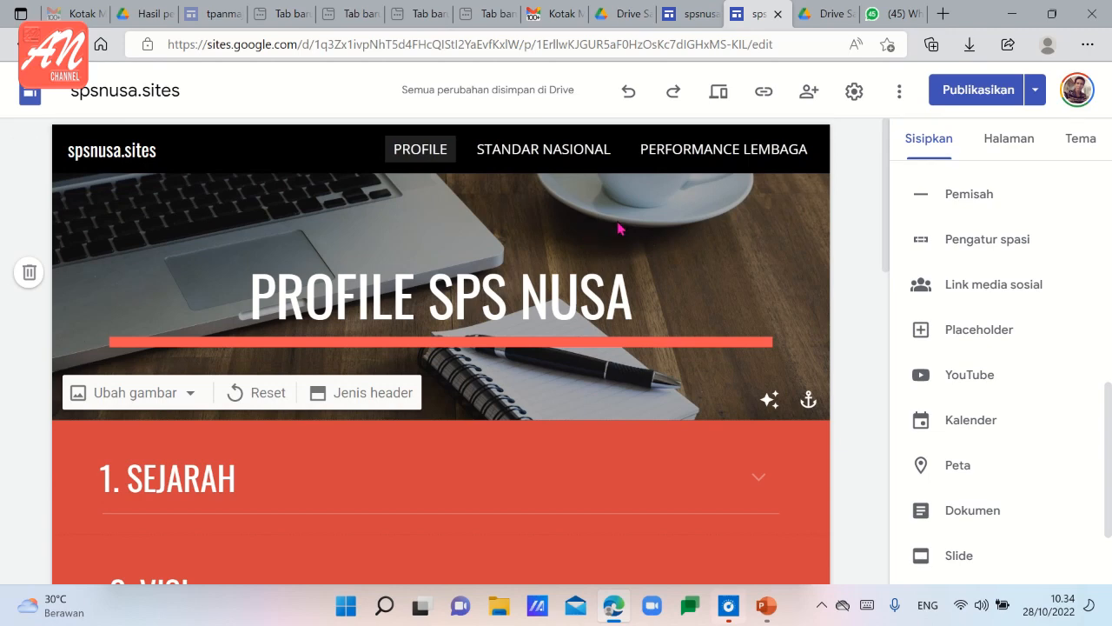
Share the site with the suggested organisation contact as Editor, keeping notification on, and send the invitation.
left_click(809, 98)
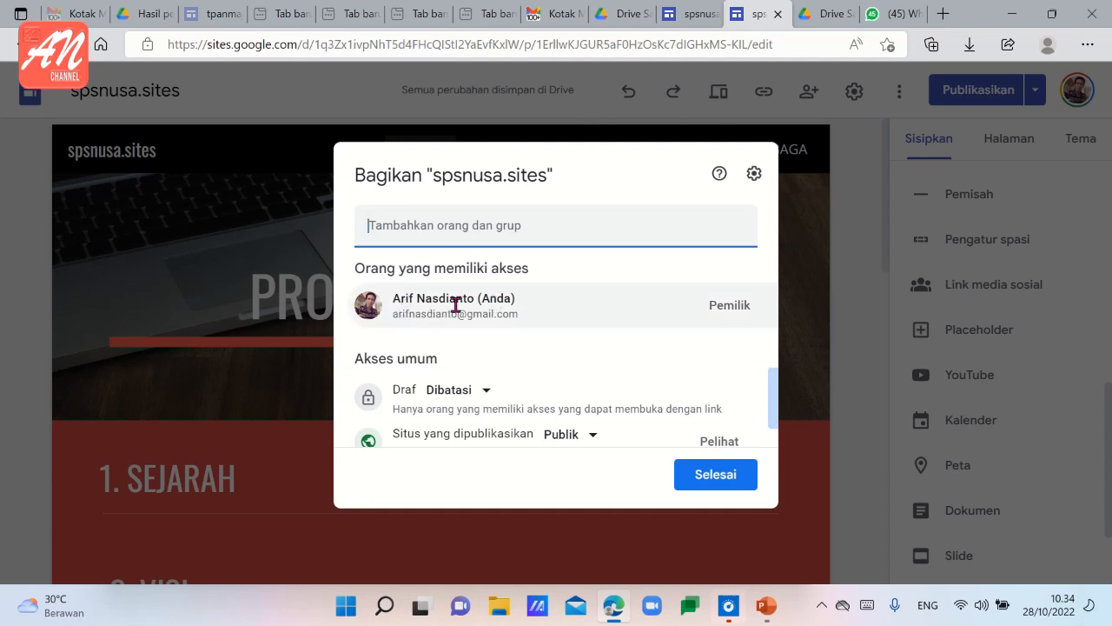
left_click(432, 228)
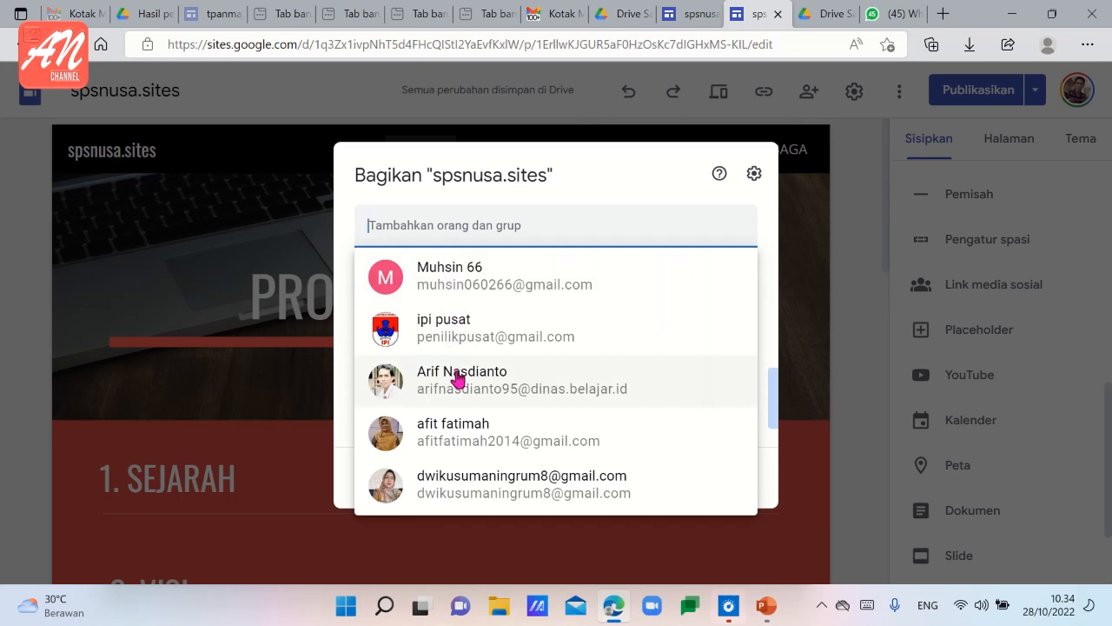
left_click(443, 330)
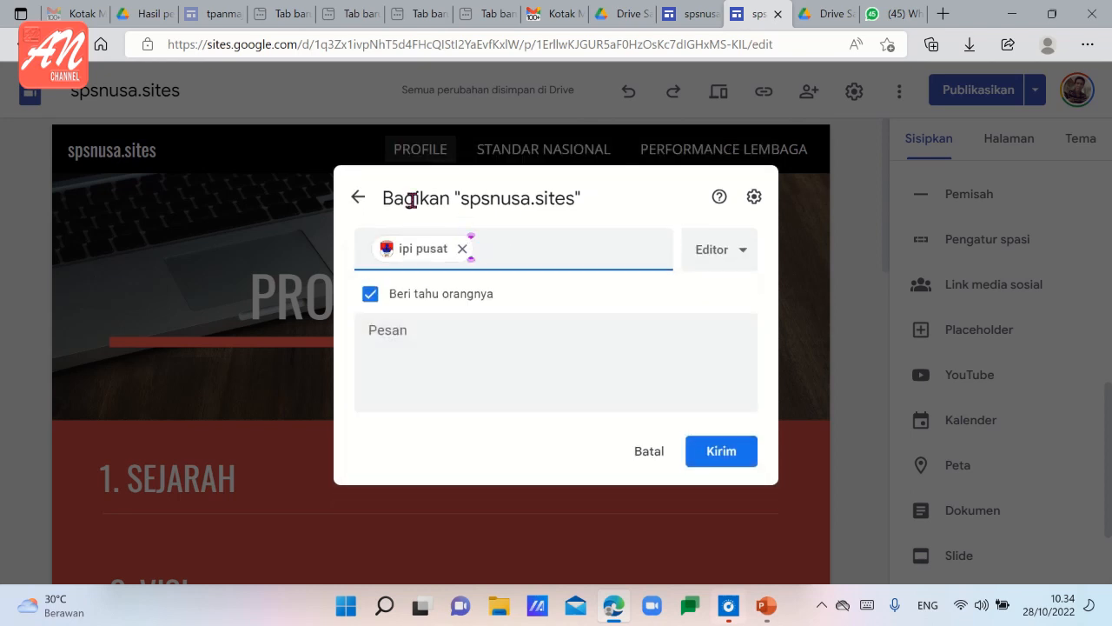
left_click(744, 251)
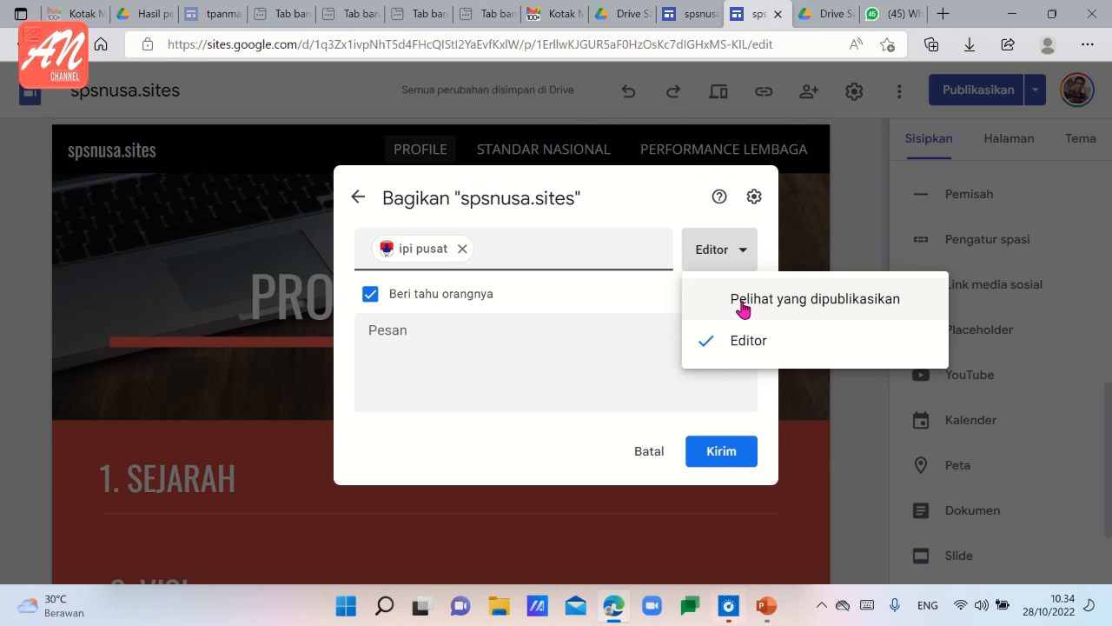
left_click(727, 461)
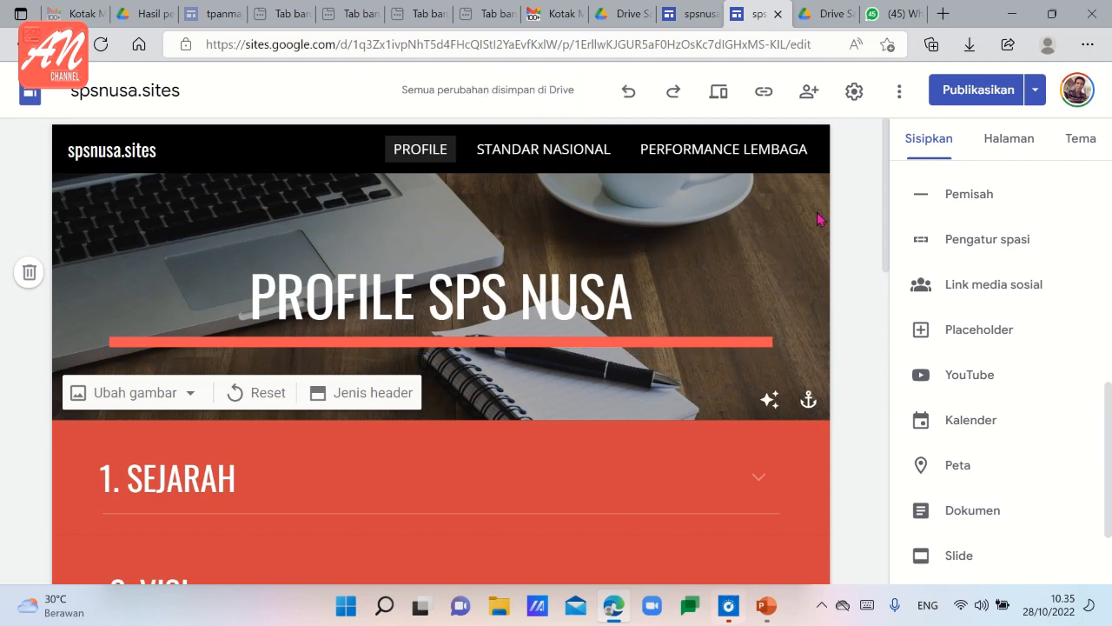
Publish the site's changes and view the live Profile page down to its embedded video.
left_click(960, 92)
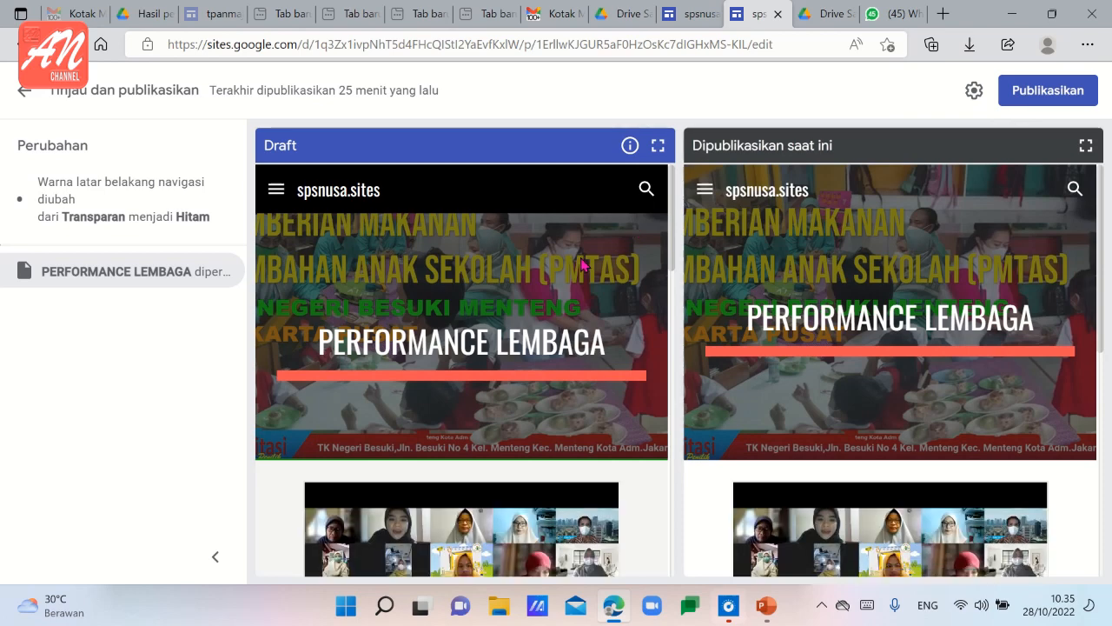
left_click(1029, 99)
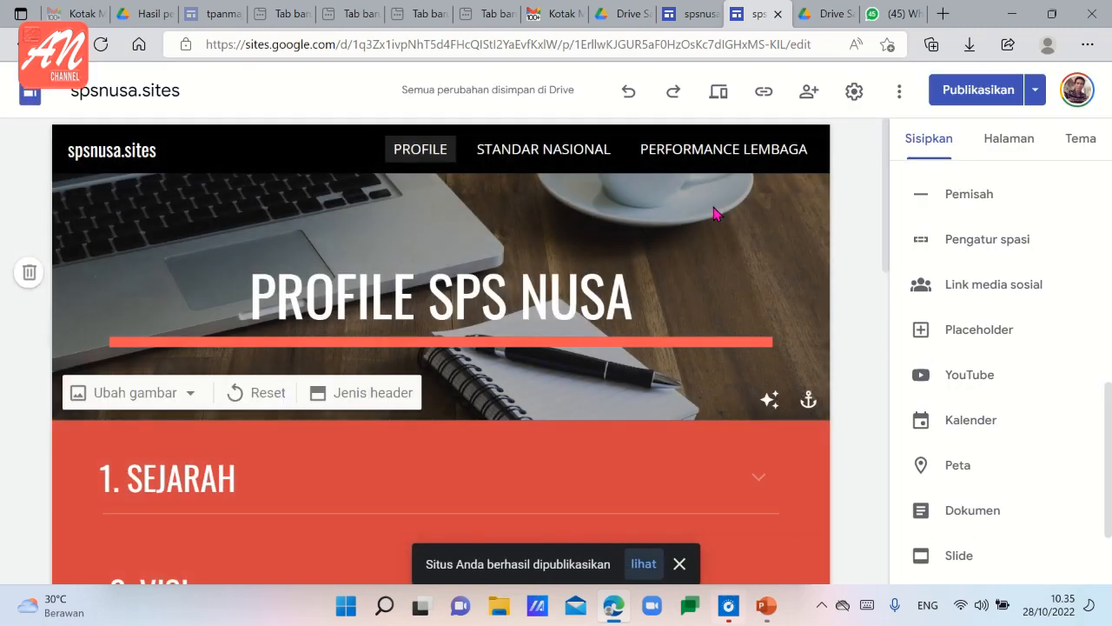
left_click(643, 563)
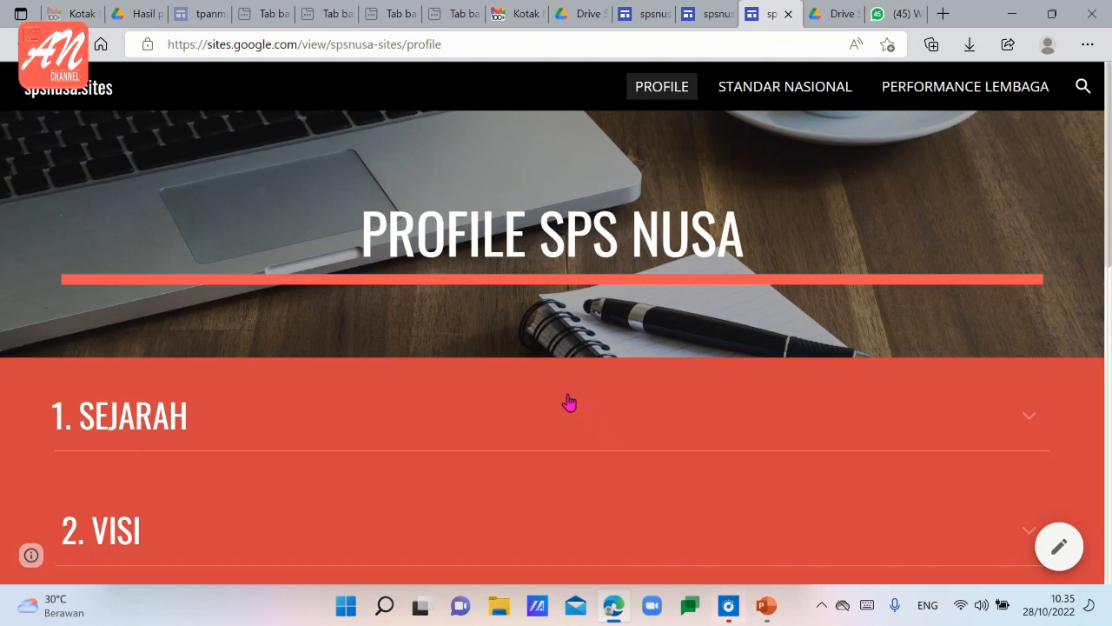
scroll(566, 404, "down", 2)
scroll(567, 404, "down", 2)
scroll(565, 405, "down", 5)
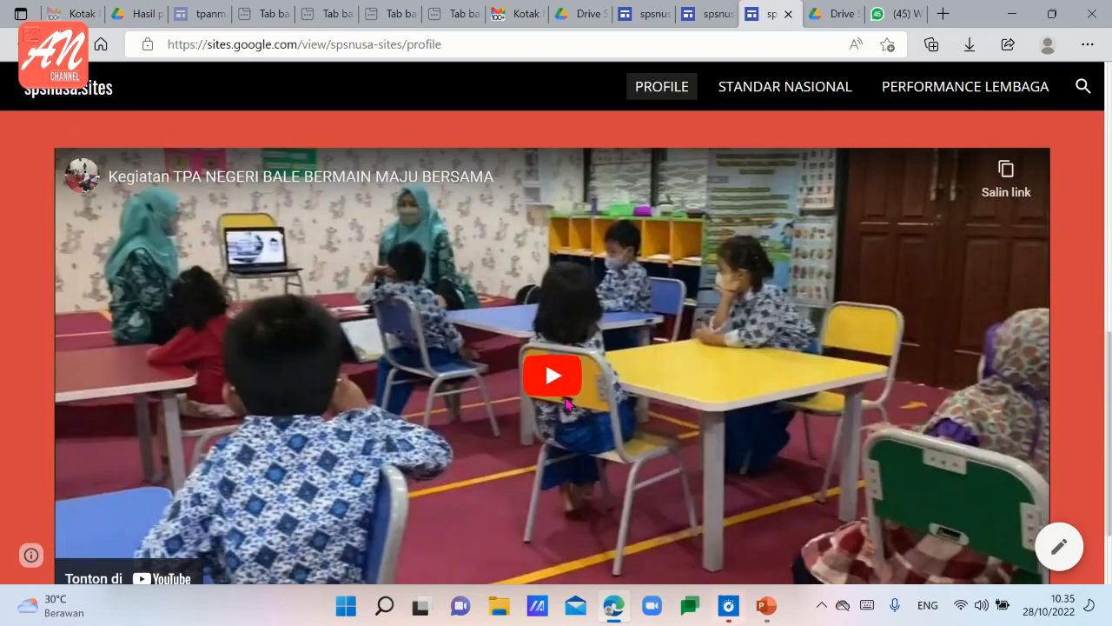
scroll(565, 403, "up", 10)
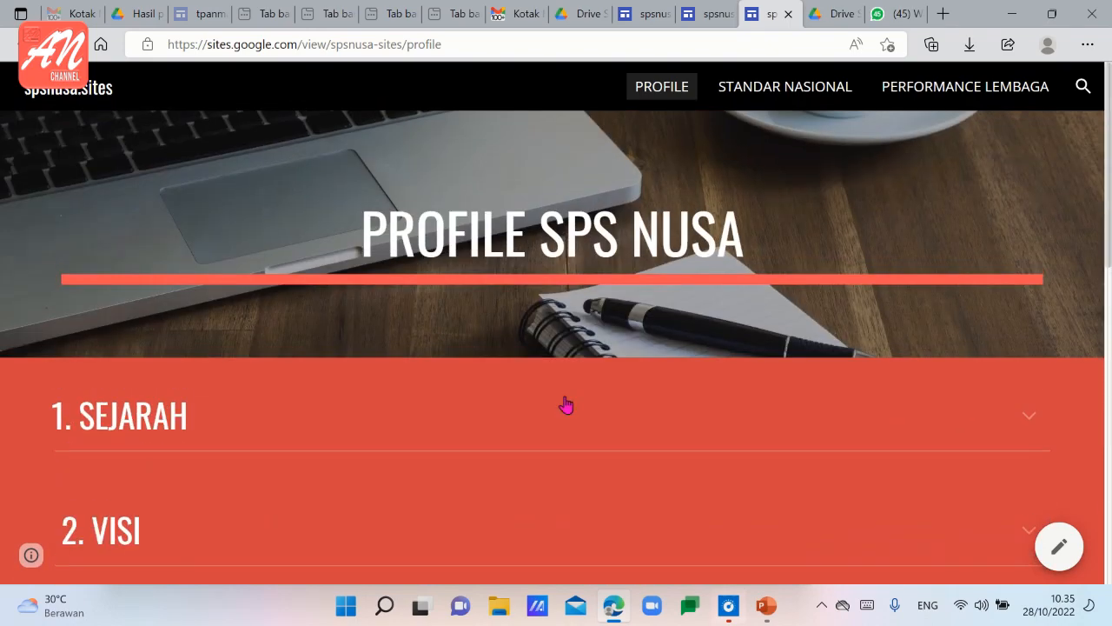
Copy the published Profile page's address and send it to the open TUGAS PTM group chat in WhatsApp Web.
left_click(458, 44)
key("ctrl+c")
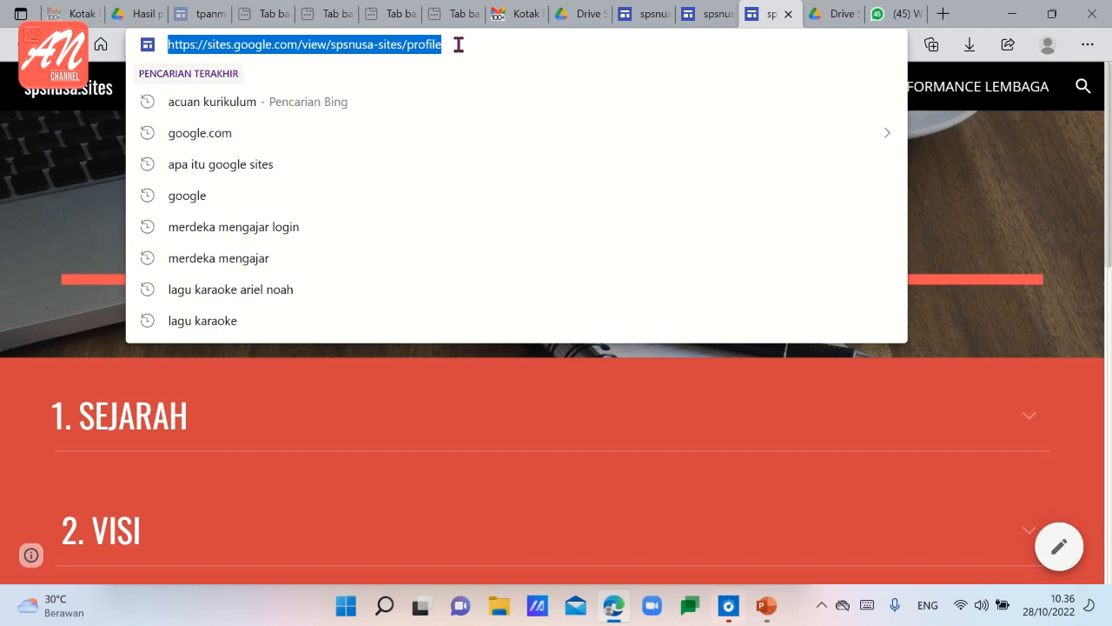
left_click(911, 15)
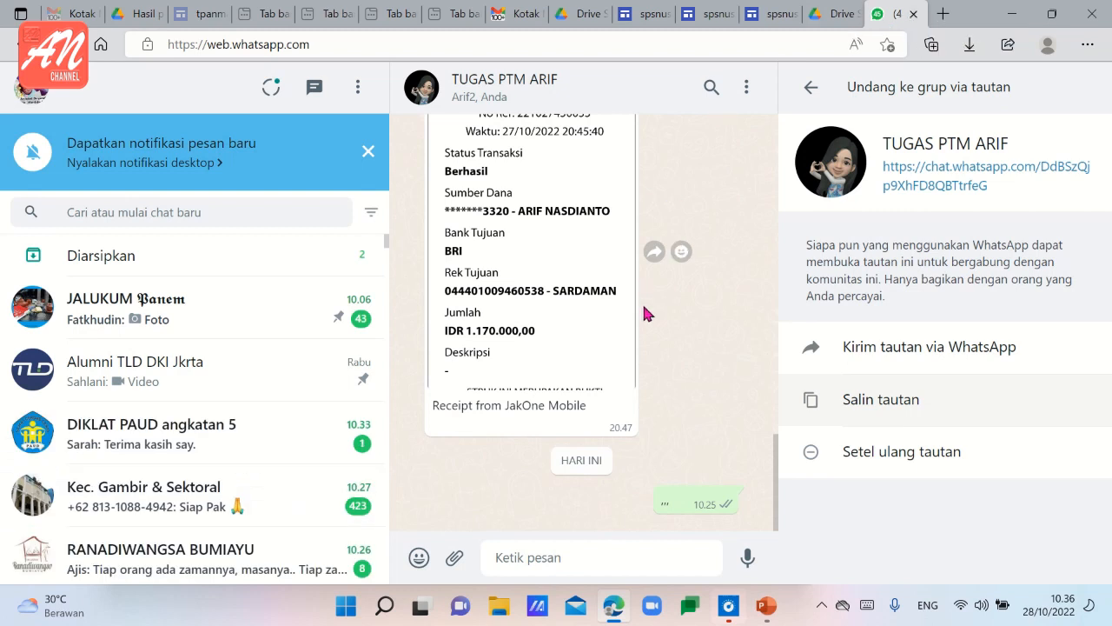
left_click(565, 559)
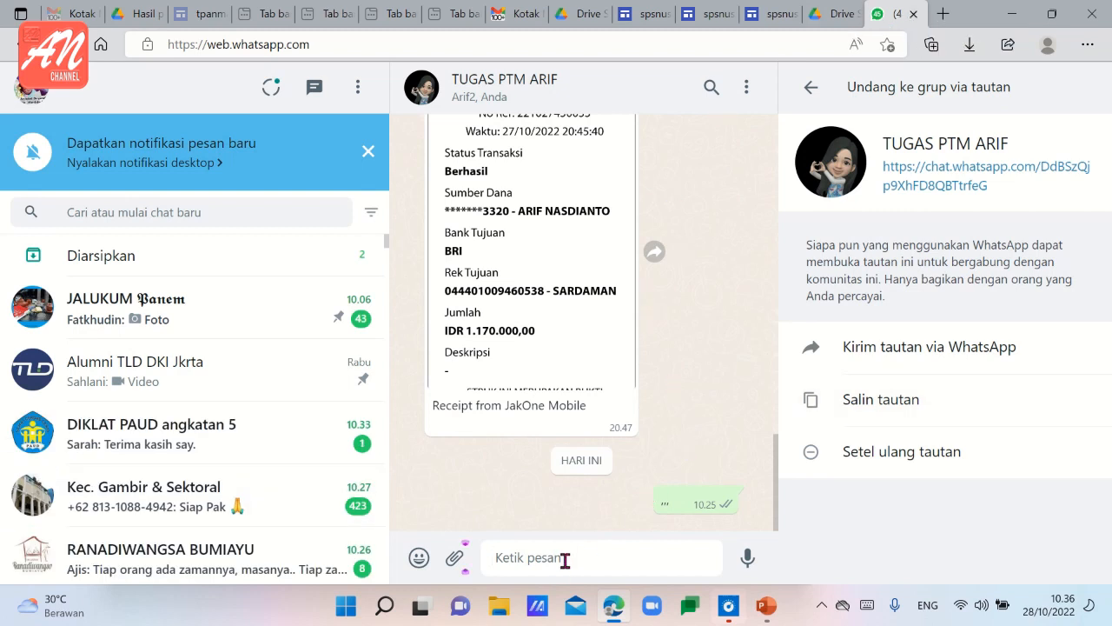
left_click(808, 90)
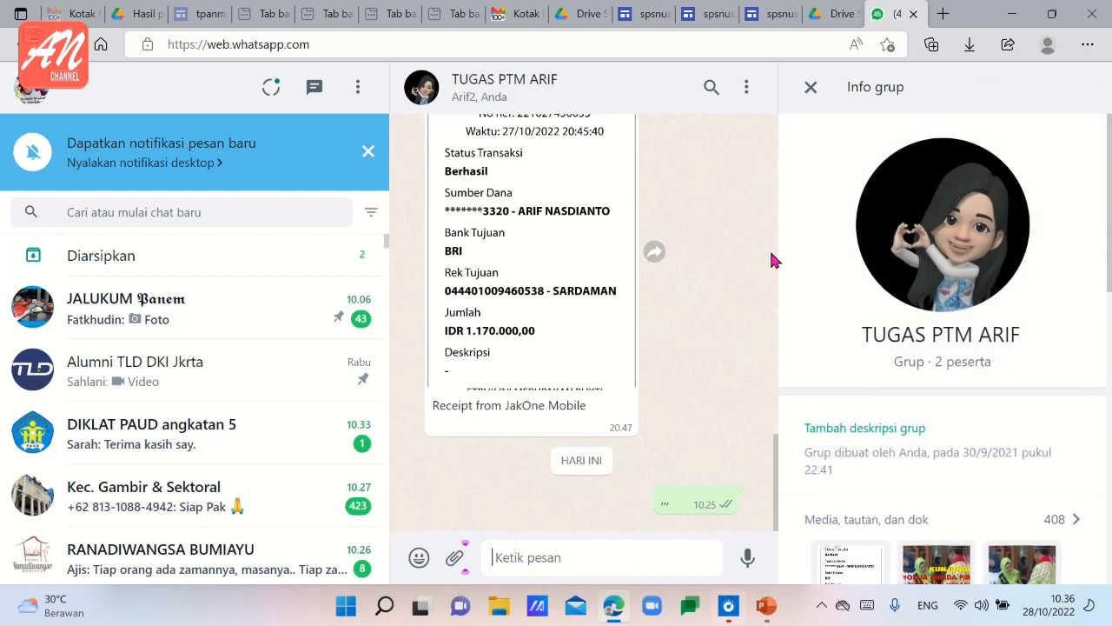
left_click(809, 87)
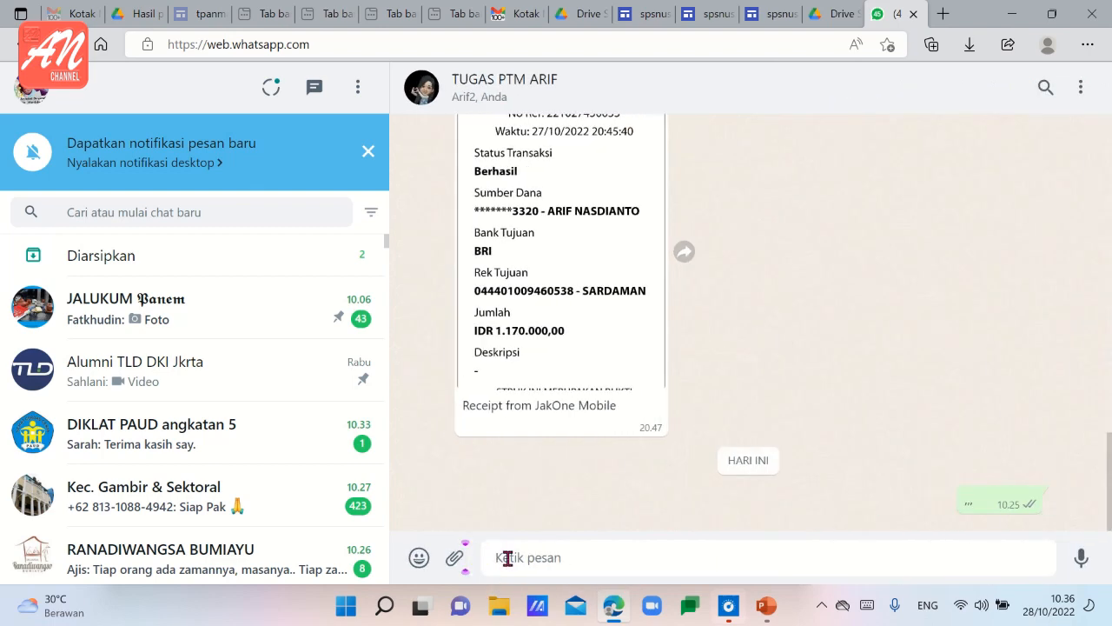
left_click(507, 558)
key("ctrl+v")
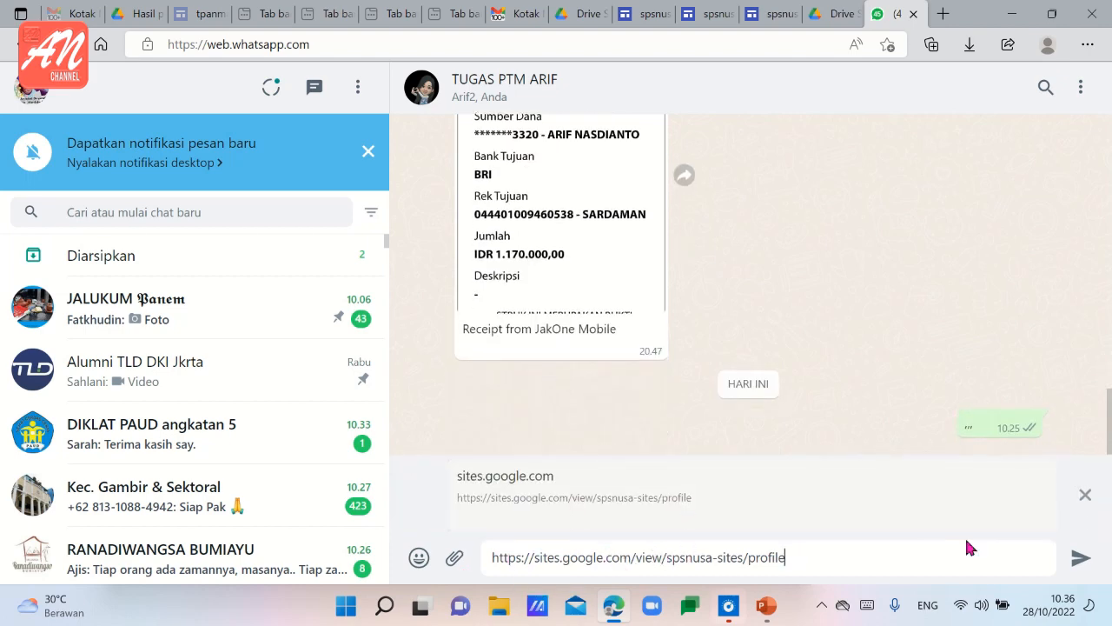
left_click(1079, 563)
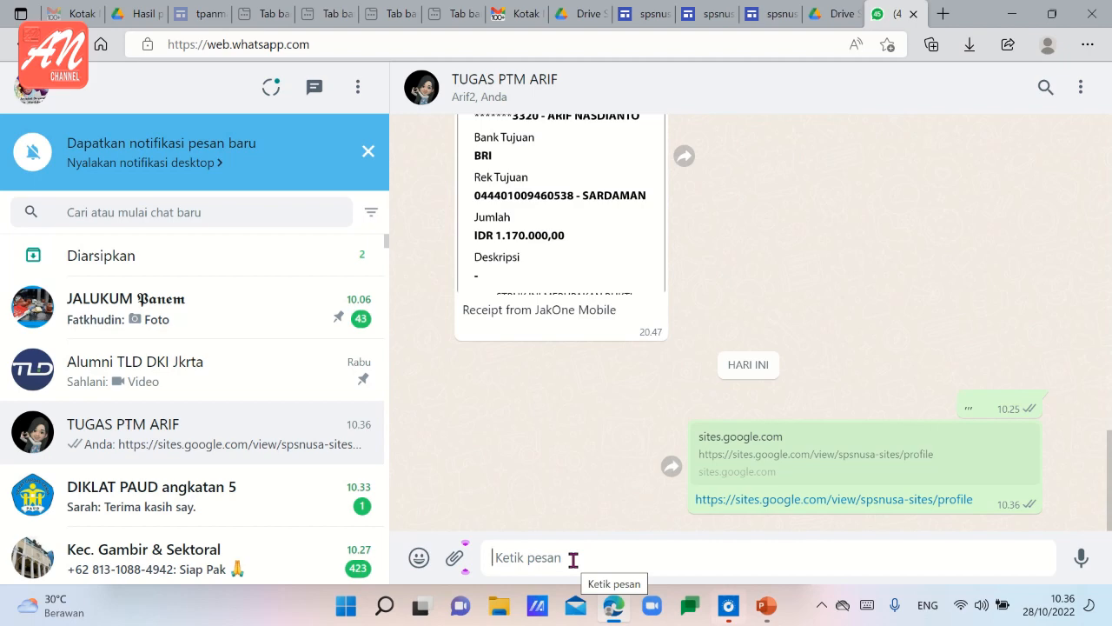
Open the site link from the sent chat message, check the Profile page and open it for editing.
left_click(774, 502)
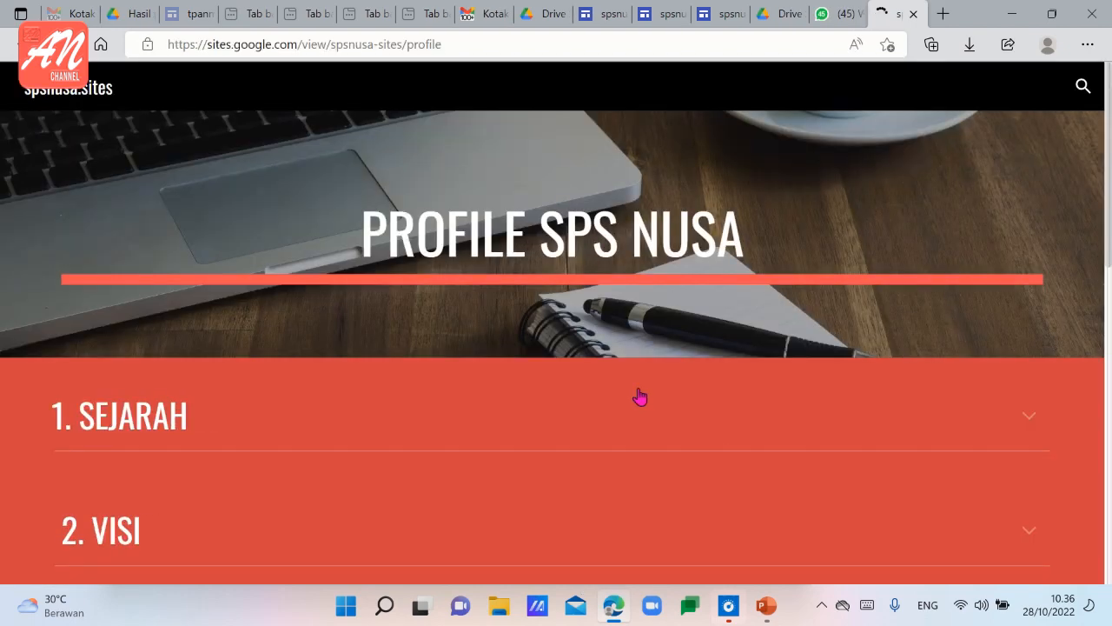
scroll(638, 397, "down", 3)
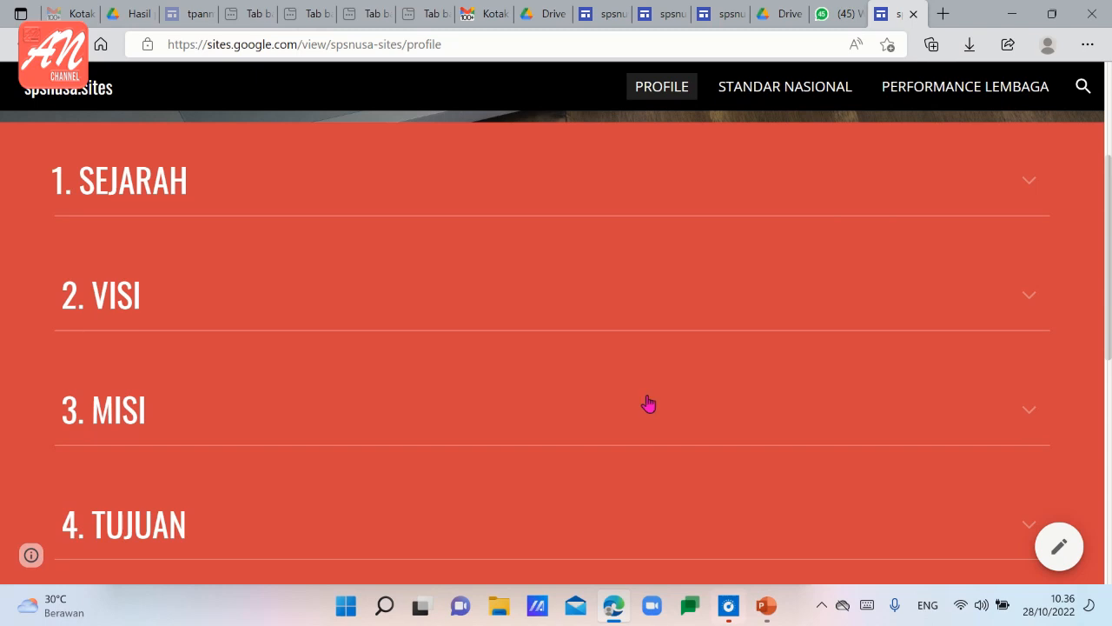
left_click(1059, 550)
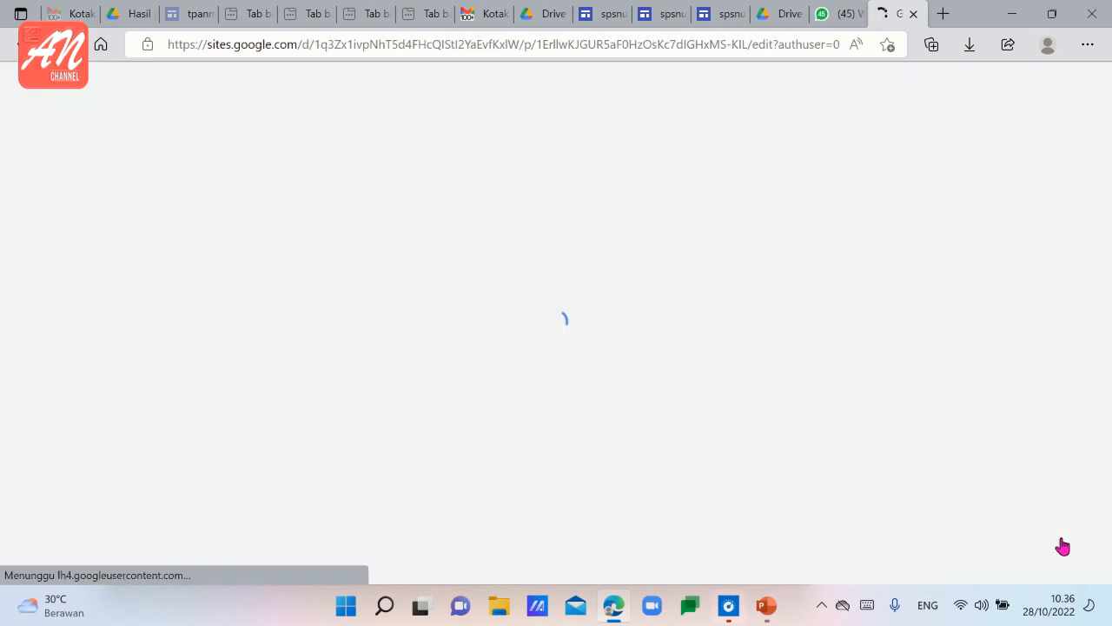